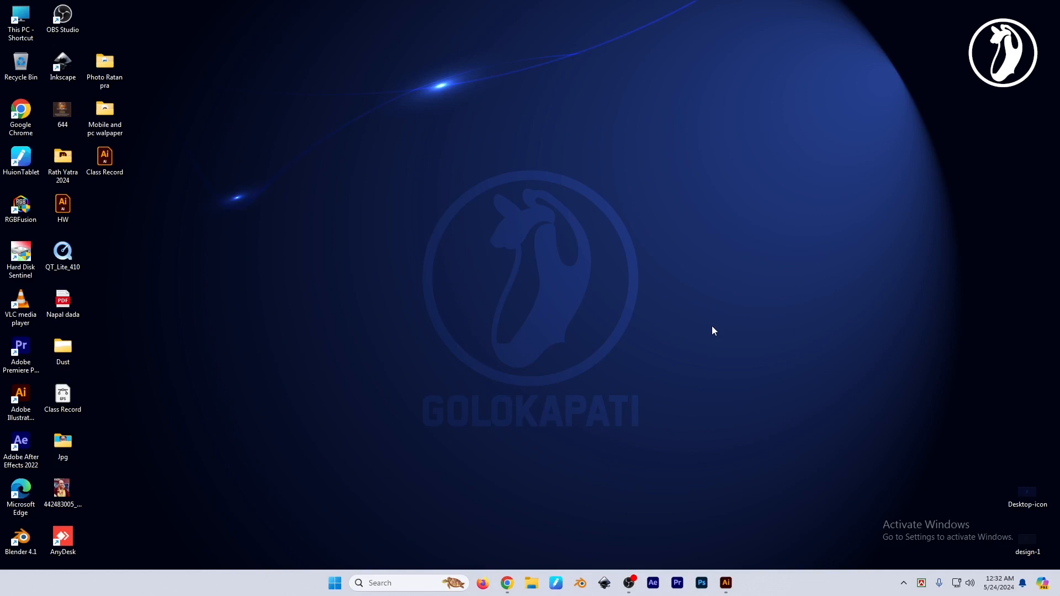
Step: Switch to Adobe Illustrator, with the blank artboard of the Class Record document in view
click(725, 583)
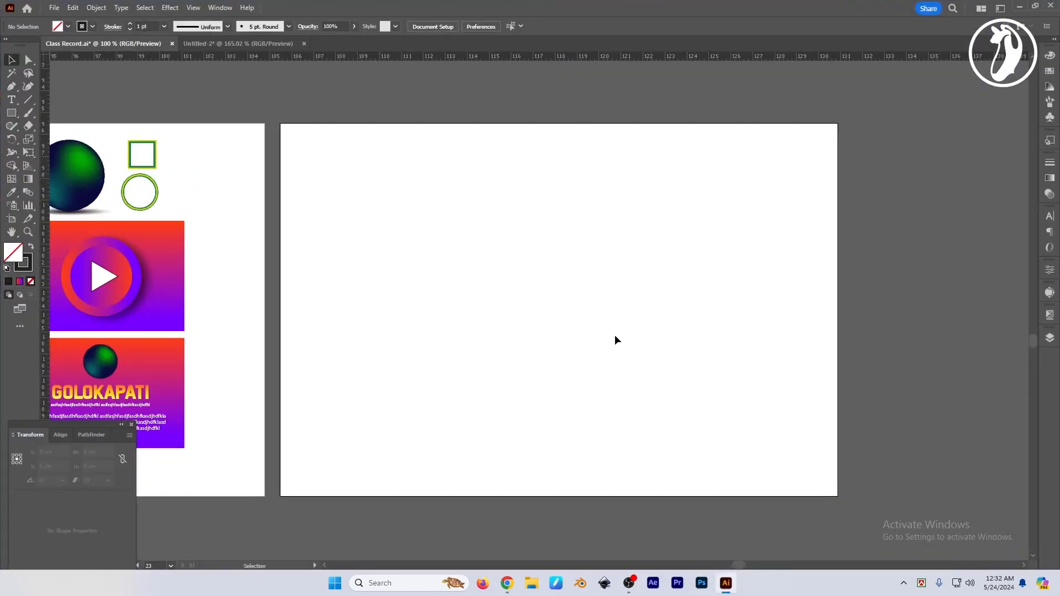
scroll(665, 303, up, 2)
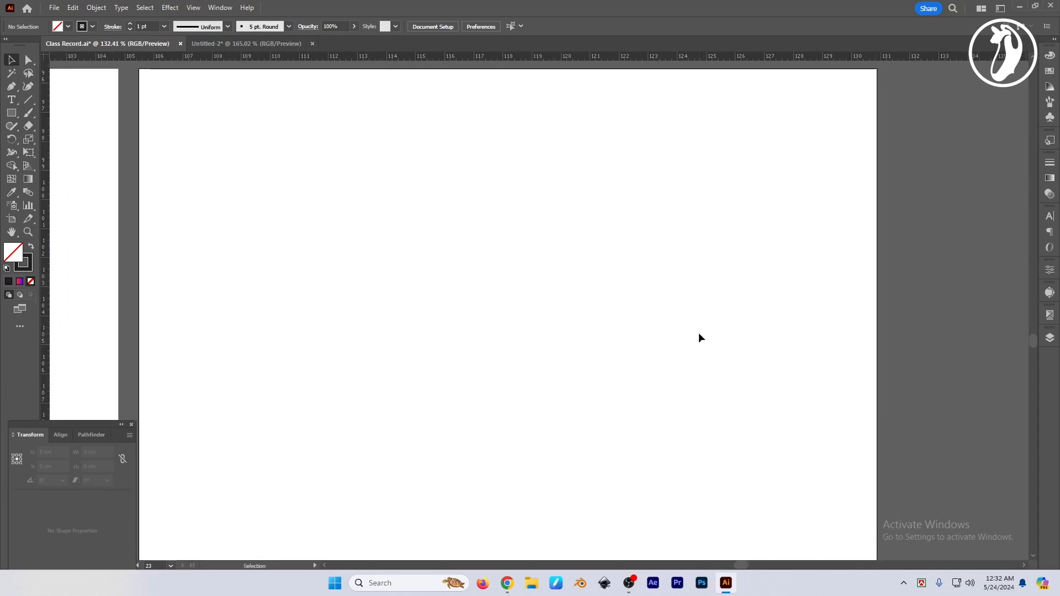
click(12, 180)
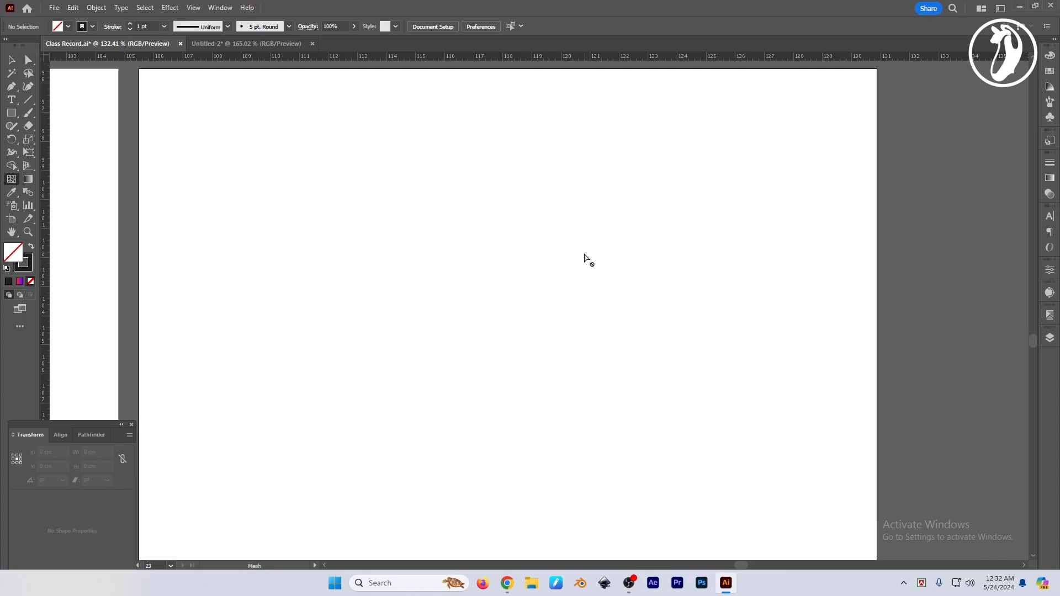
drag(552, 321, 567, 324)
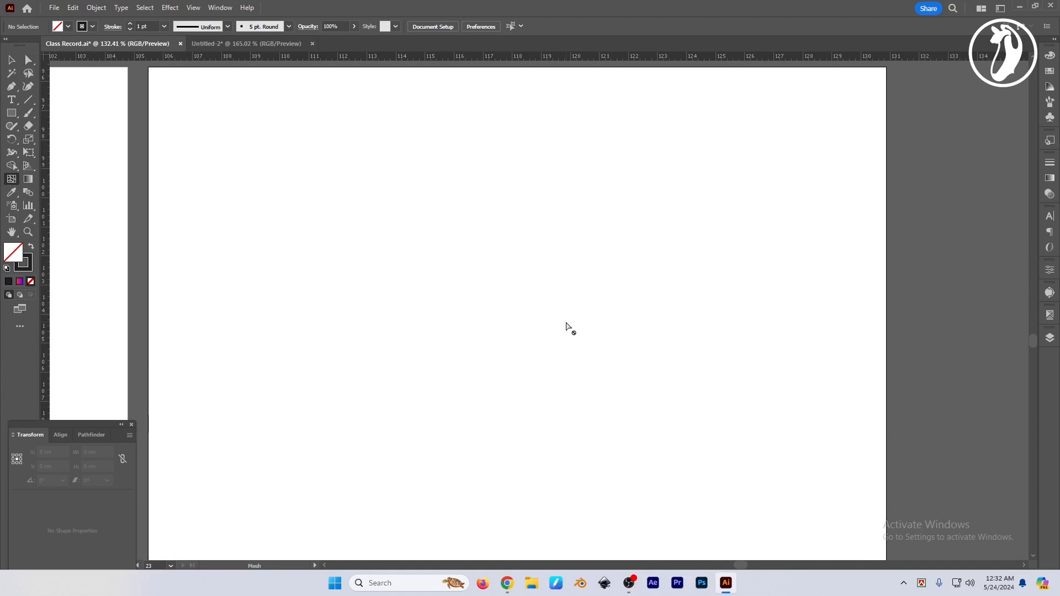
key(v)
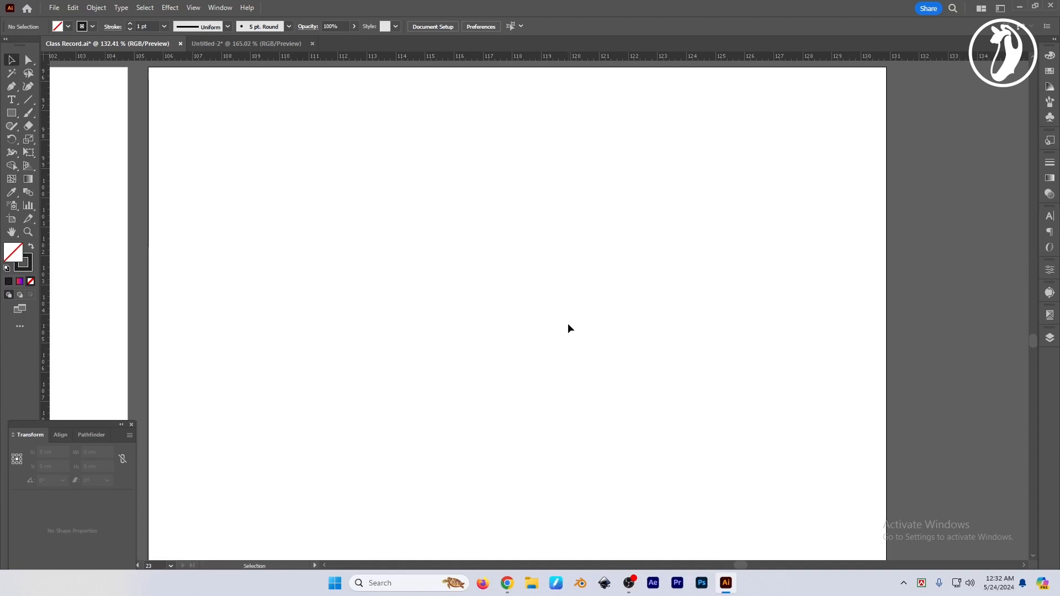
key(space)
drag(562, 326, 574, 324)
key(ctrl+space)
mouse_move(562, 274)
mouse_down()
mouse_move(547, 269)
mouse_move(561, 283)
mouse_up()
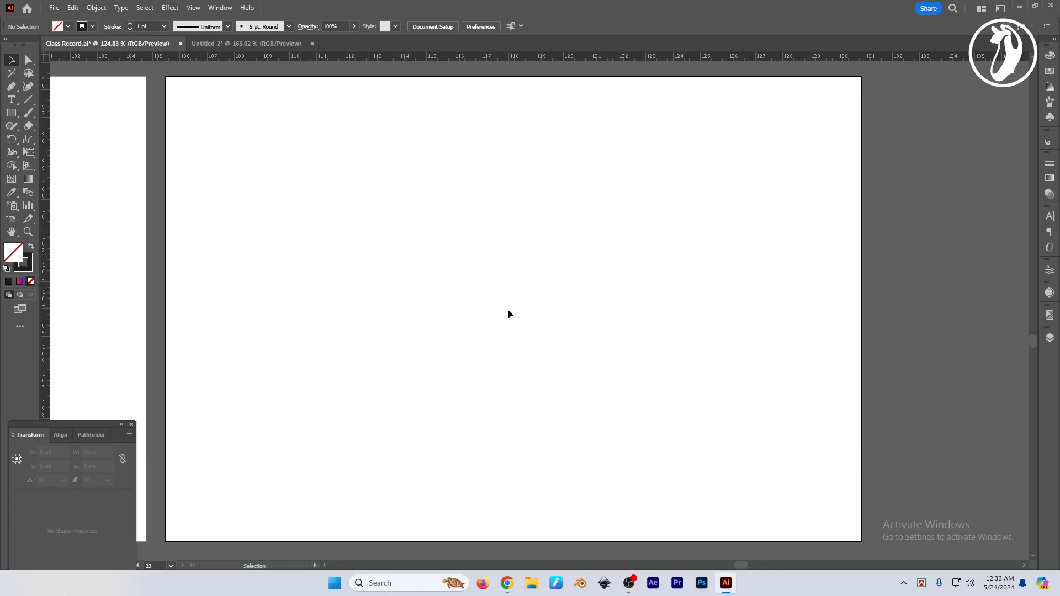
click(28, 180)
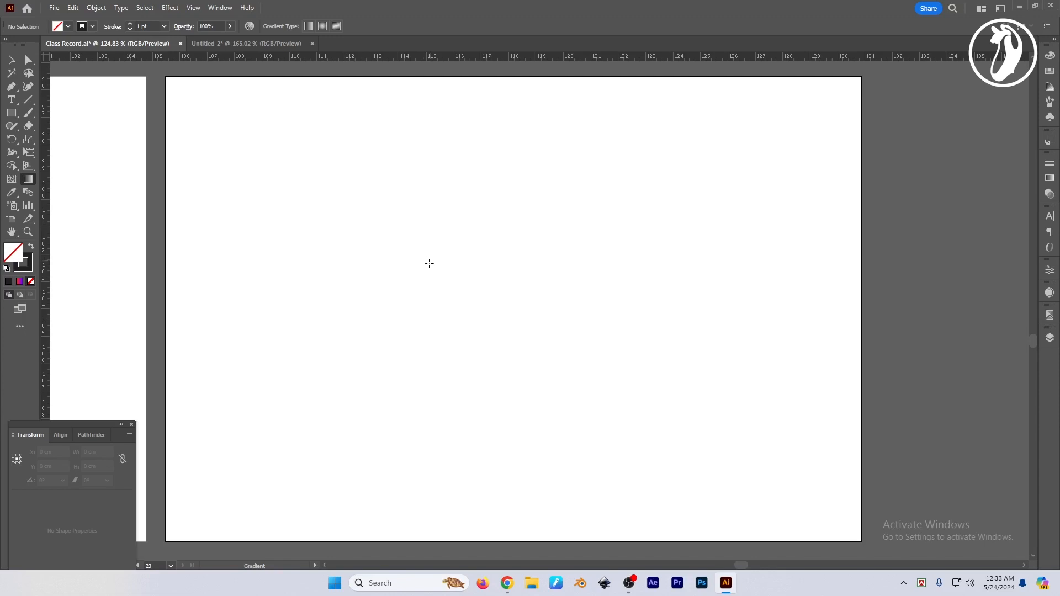
Step: Draw a square about 6.63 cm wide in the artboard's upper-left area and give it a black fill without a stroke
click(11, 113)
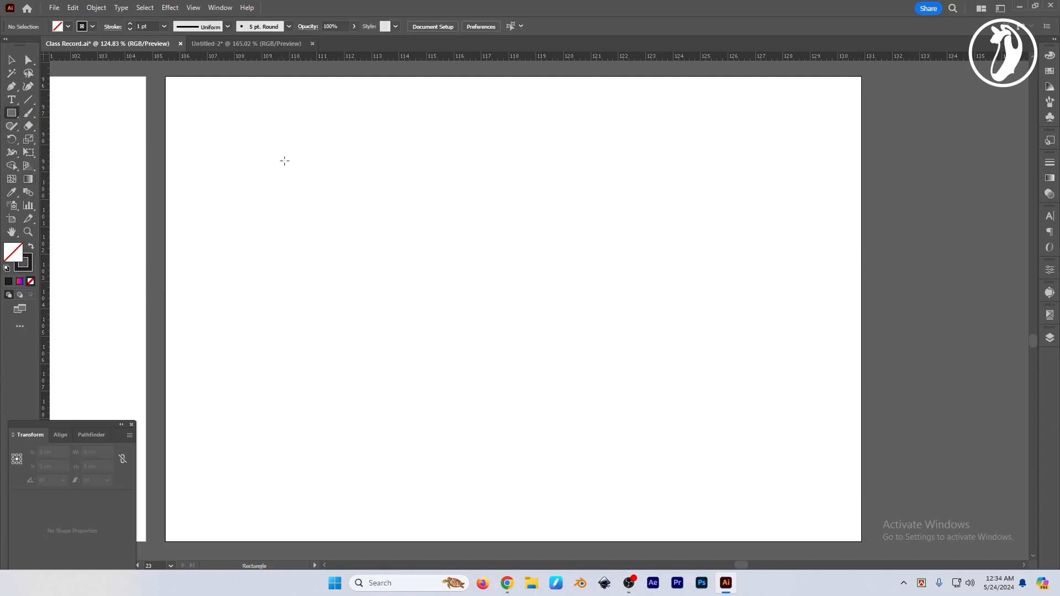
drag(199, 106, 382, 230)
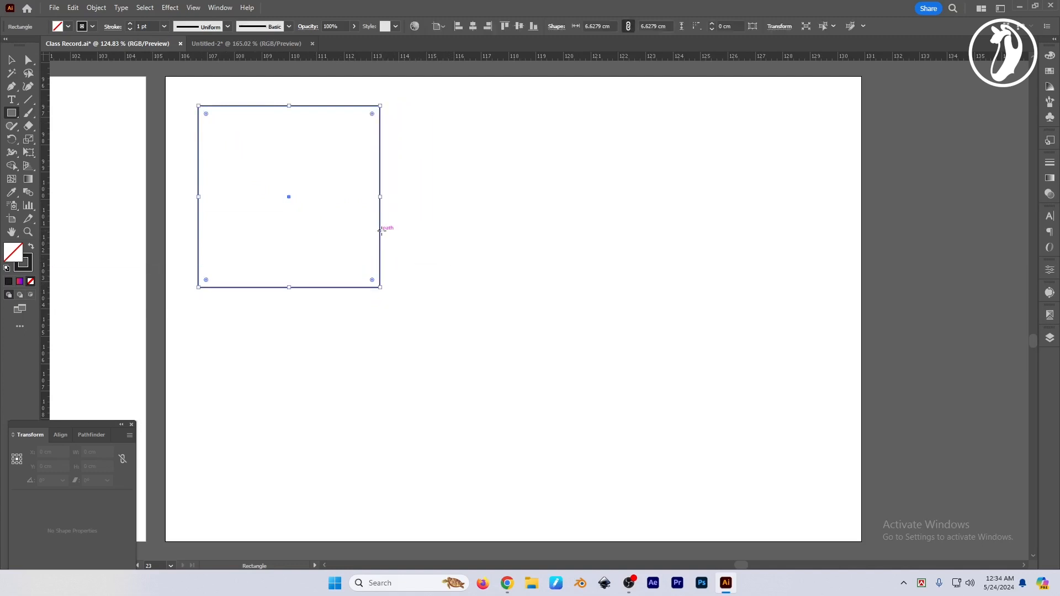
click(31, 249)
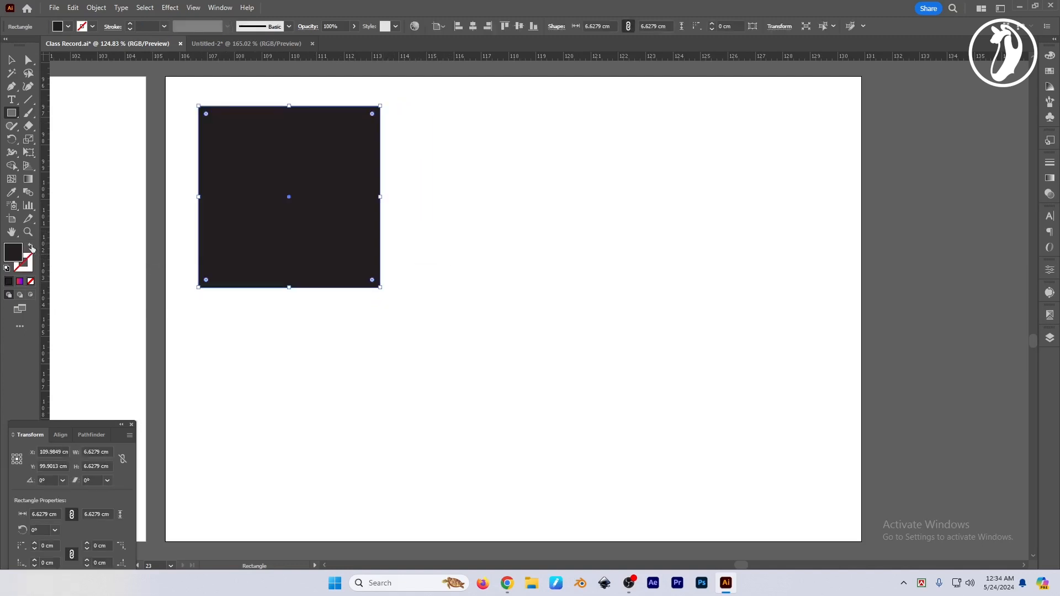
key(v)
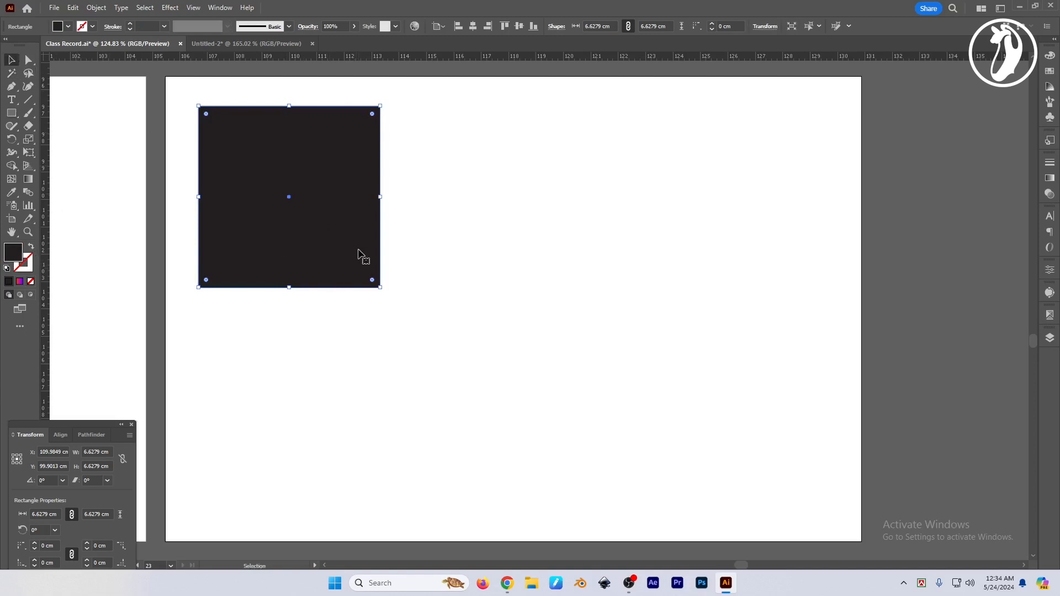
Step: Activate the Gradient tool for the black square and display the Gradient settings
click(29, 183)
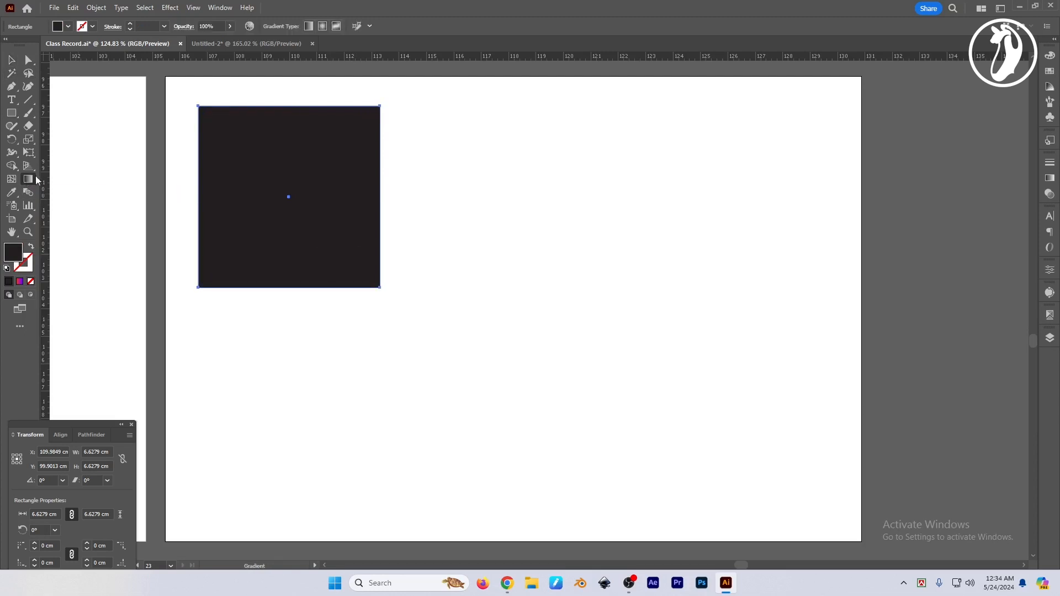
click(1050, 179)
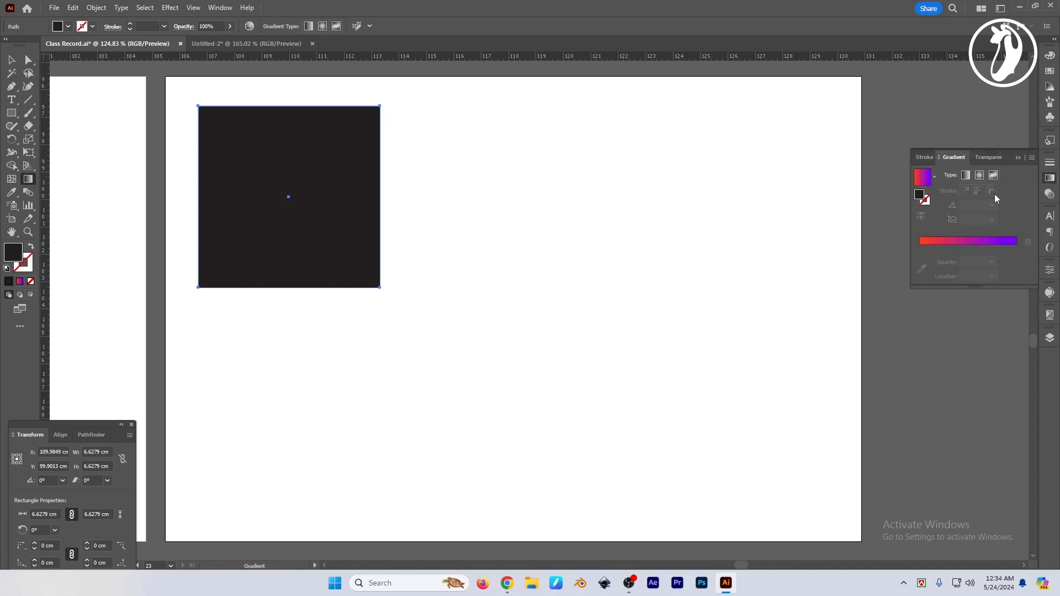
key(v)
key(g)
click(219, 7)
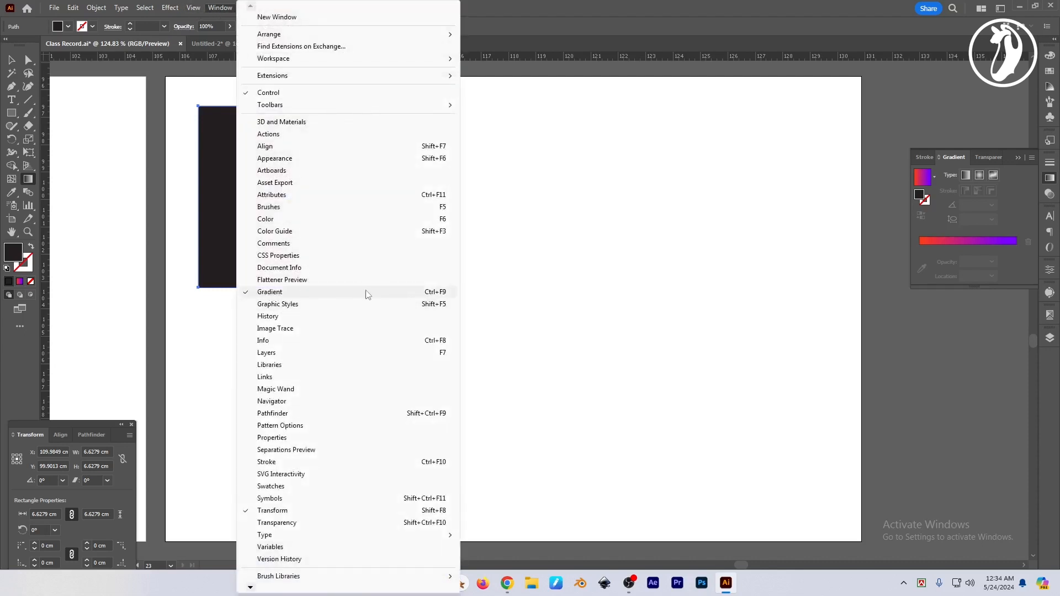
click(954, 158)
click(1050, 164)
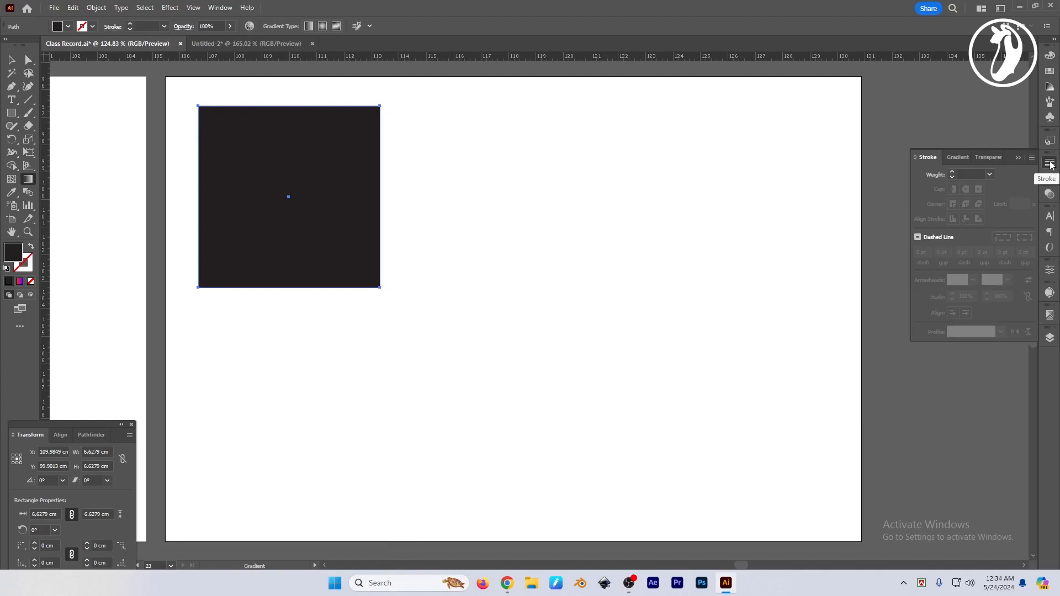
click(960, 159)
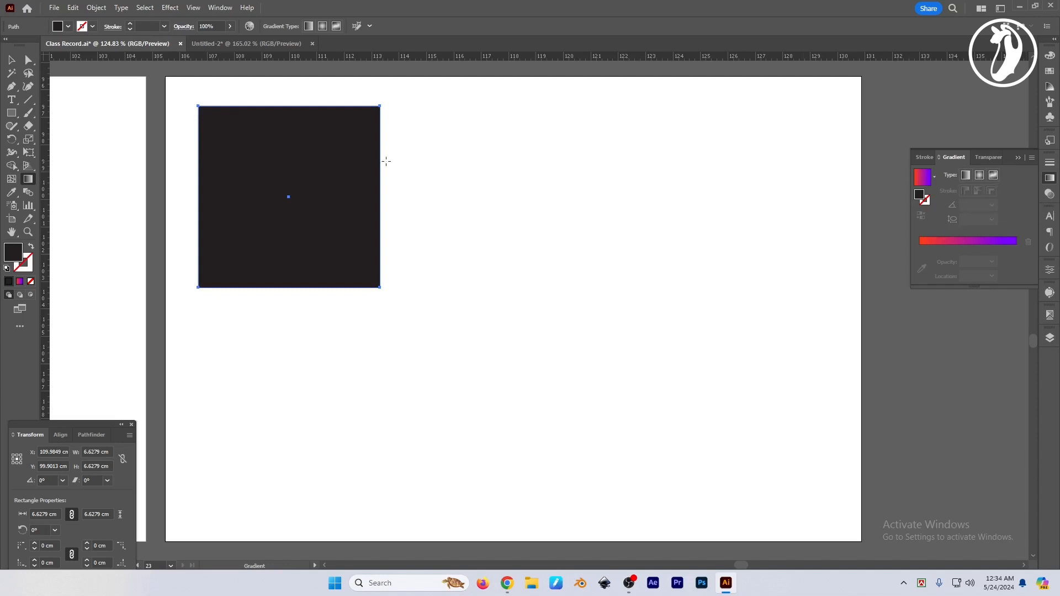
Step: Fill the square with the current red-to-violet linear gradient using the Gradient tool
click(29, 183)
click(288, 197)
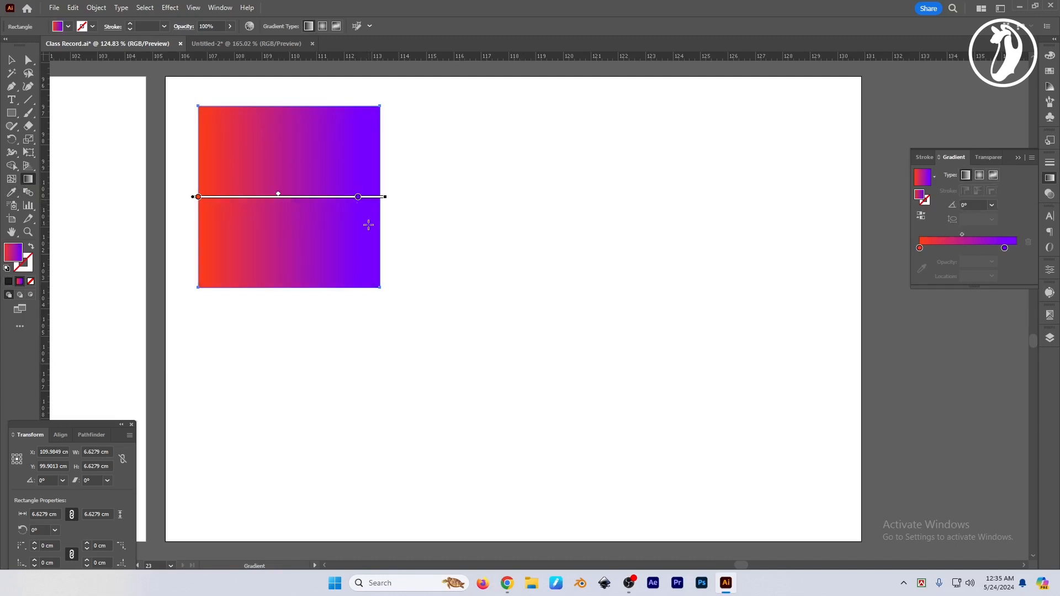
key(v)
key(g)
Step: Apply the White, Black preset gradient to the square
click(934, 177)
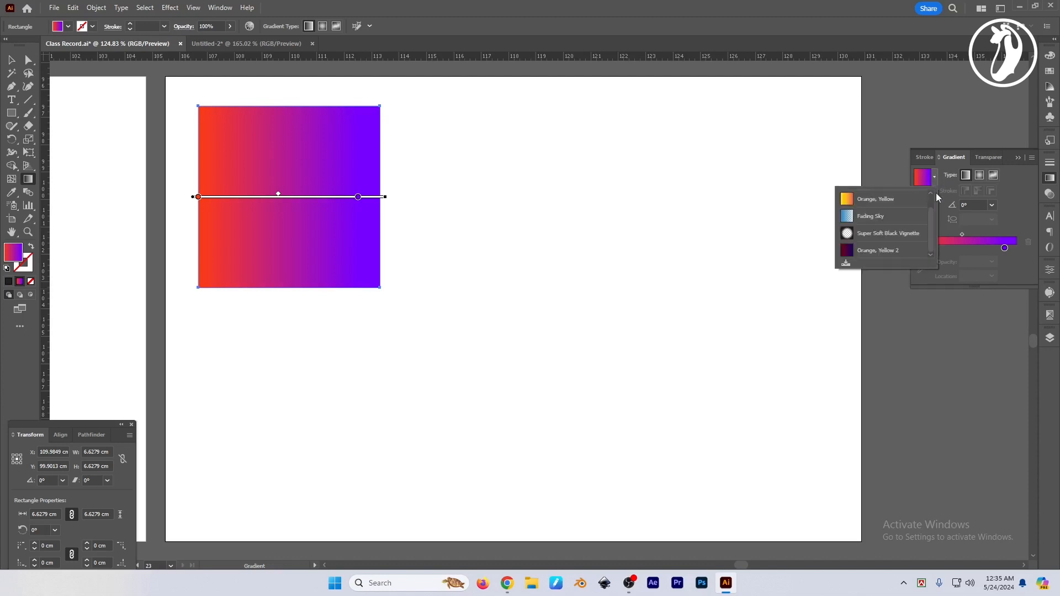
drag(929, 234, 926, 206)
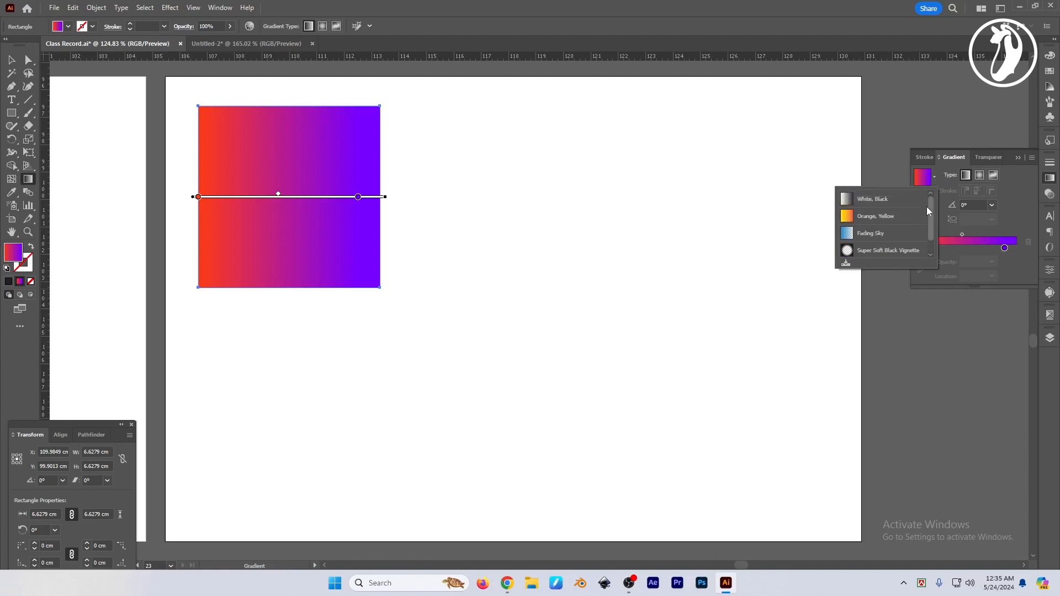
click(867, 201)
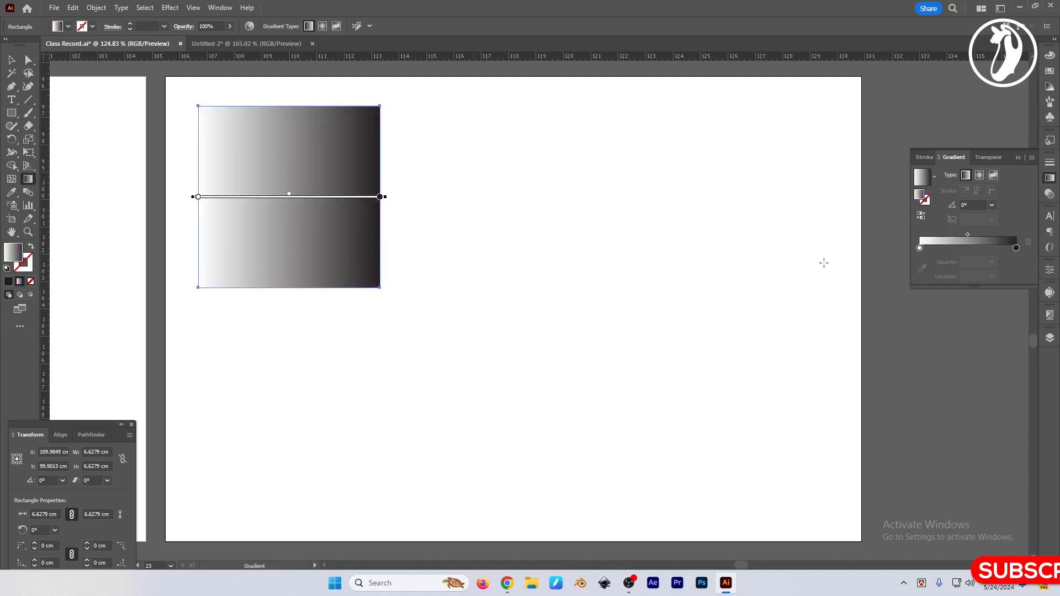
Step: Examine the available preset gradients and compare them with the gradient swatches in the document's swatch collection
click(933, 178)
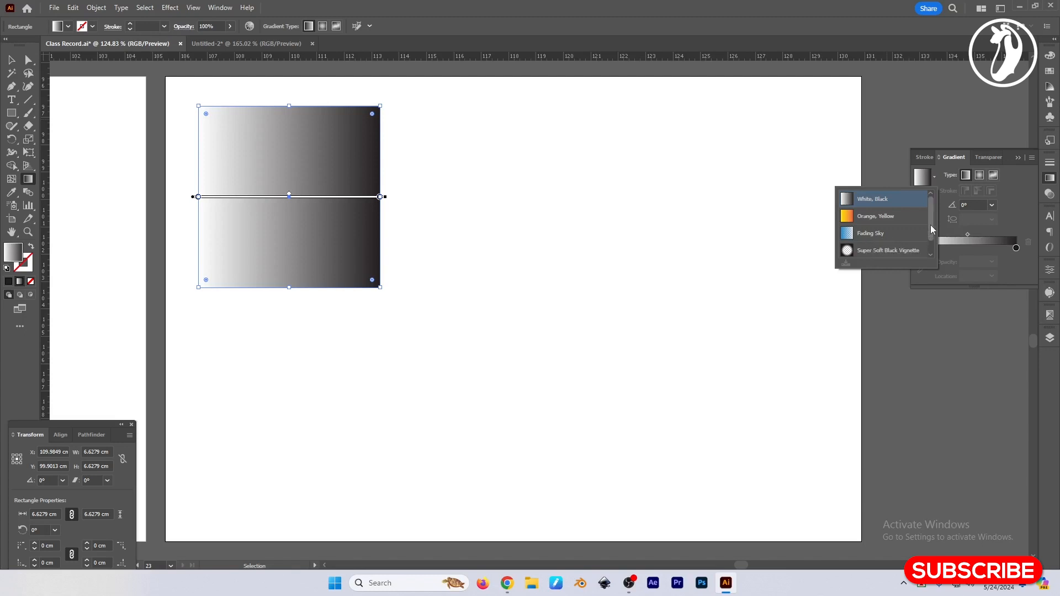
scroll(928, 232, down, 1)
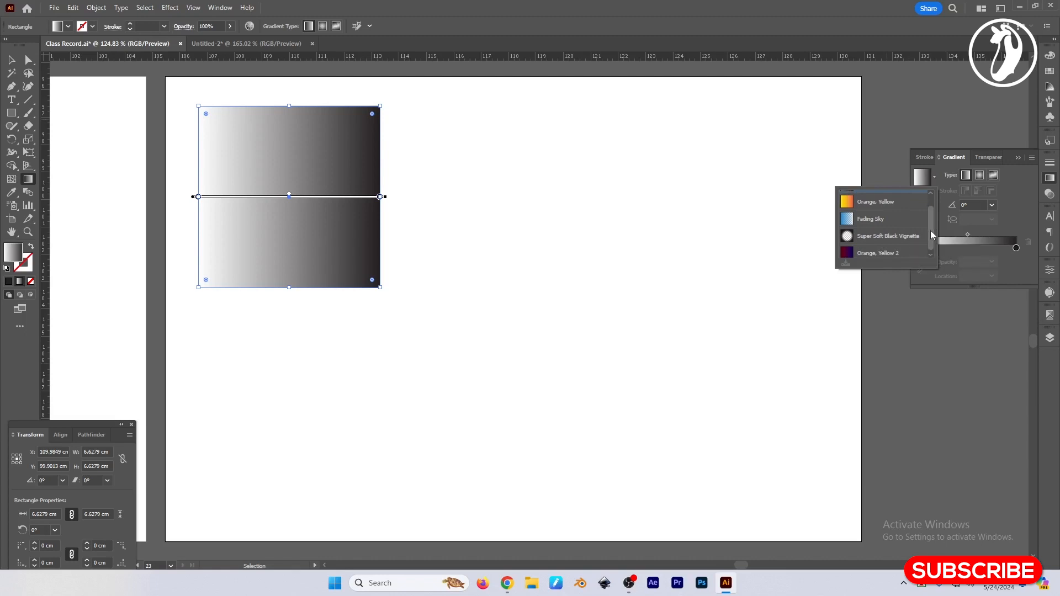
drag(931, 229, 929, 214)
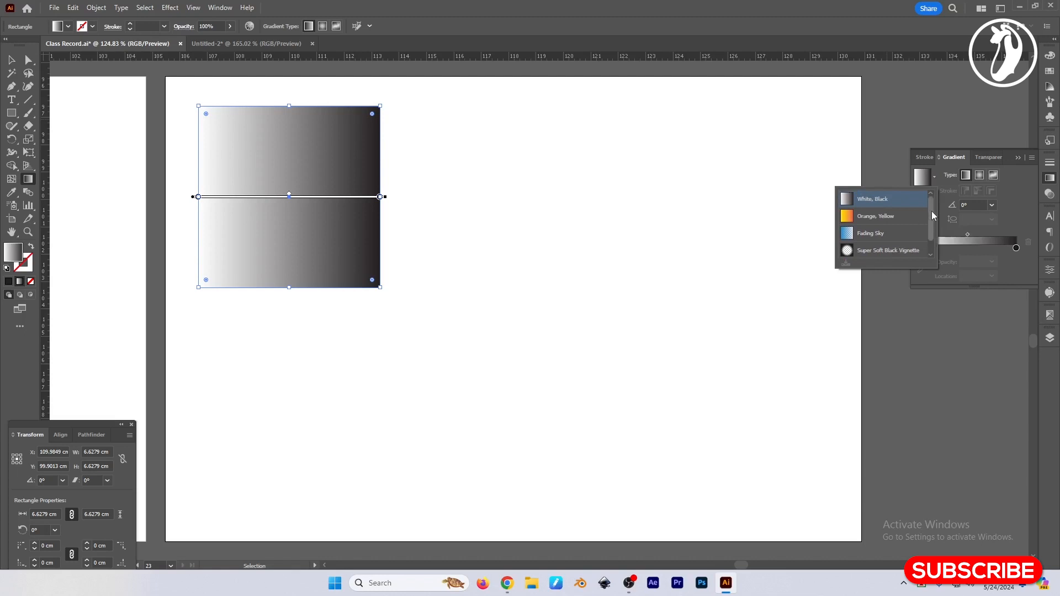
drag(931, 211, 932, 233)
click(1052, 75)
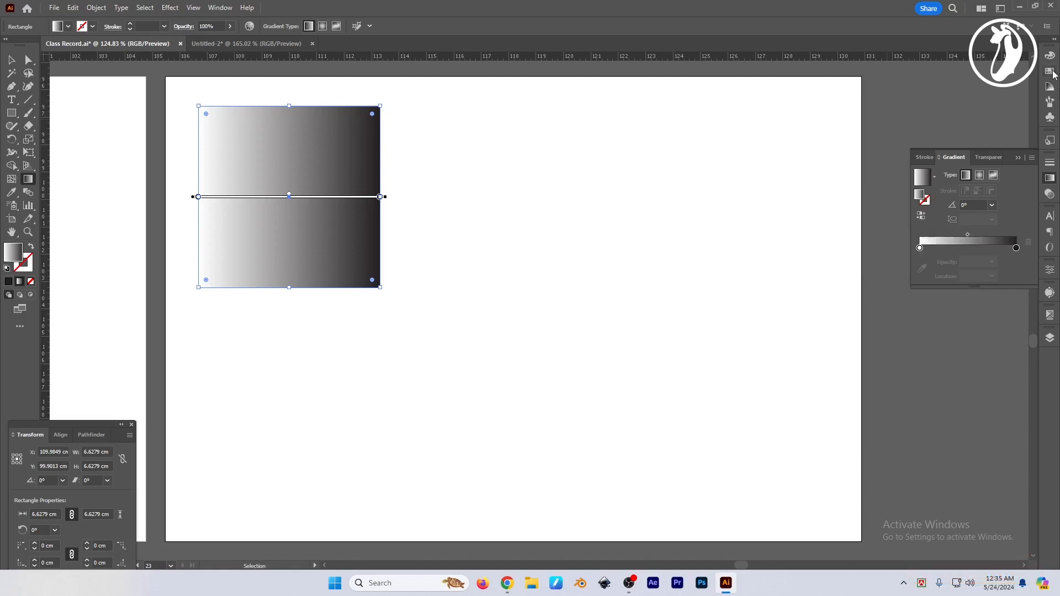
click(1053, 75)
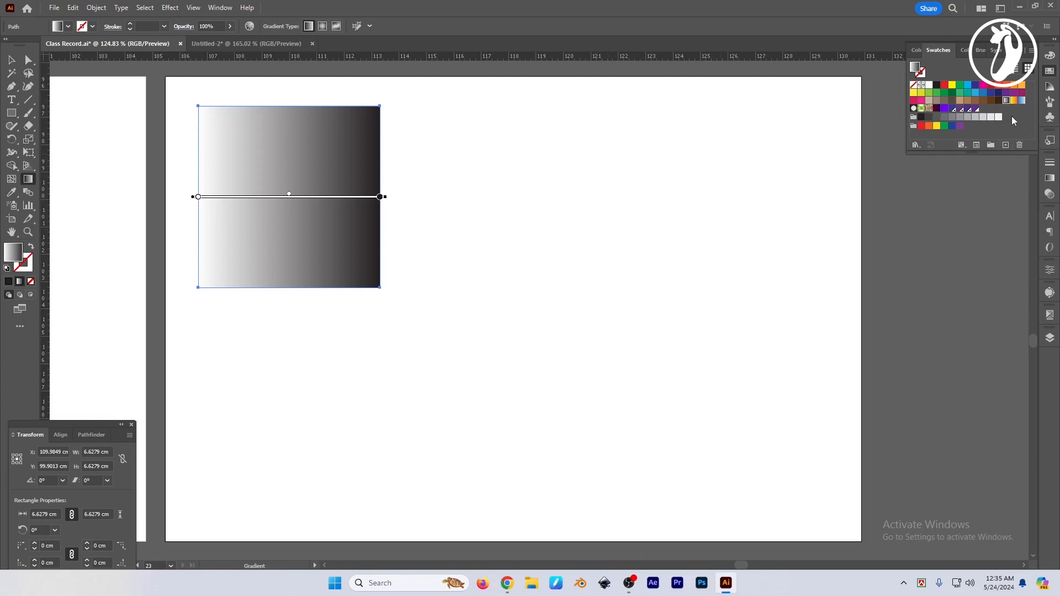
click(1049, 179)
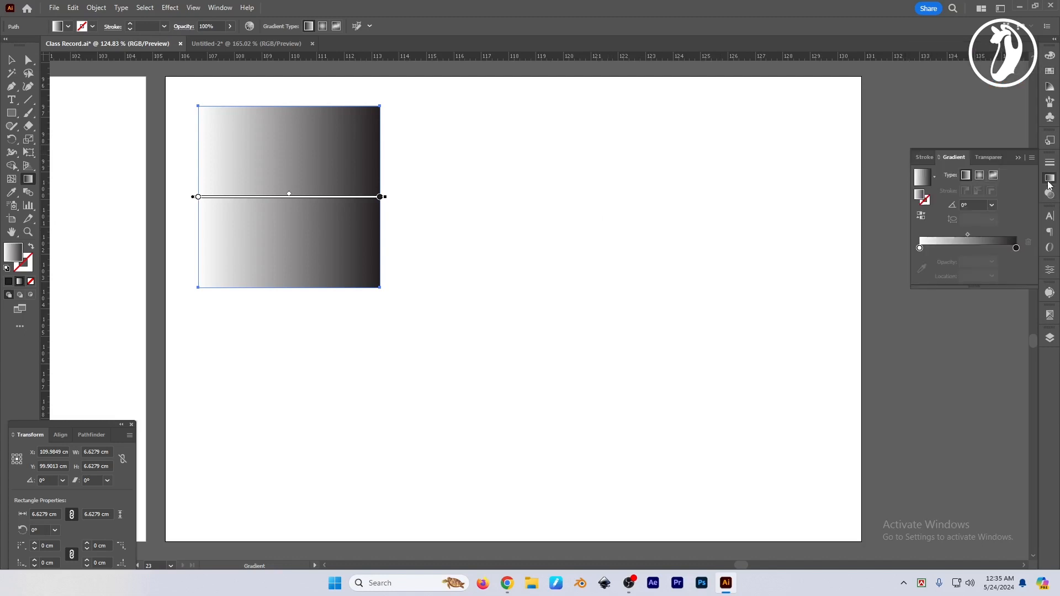
click(934, 177)
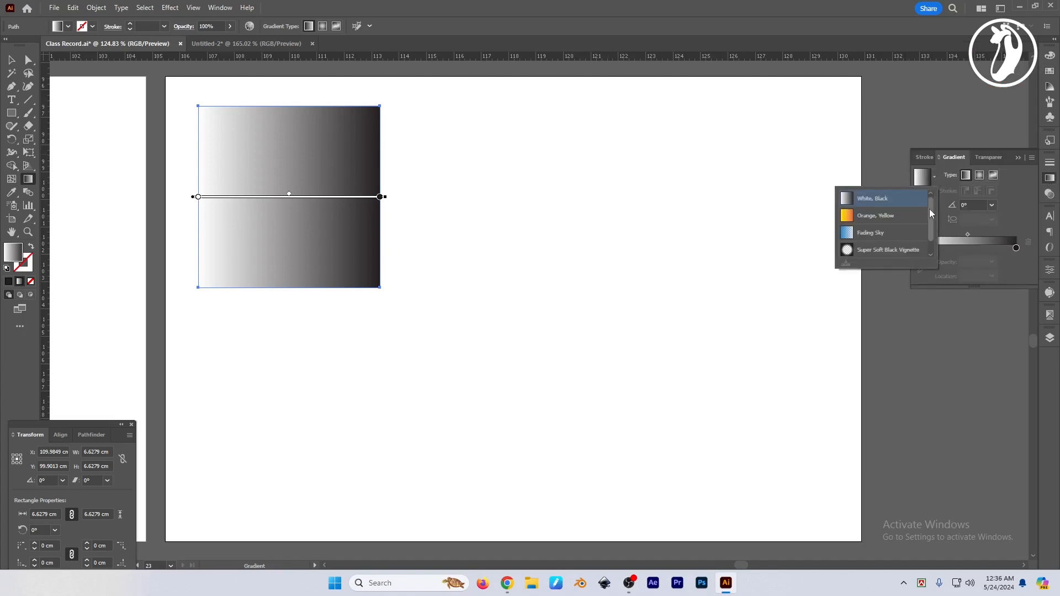
scroll(929, 209, down, 1)
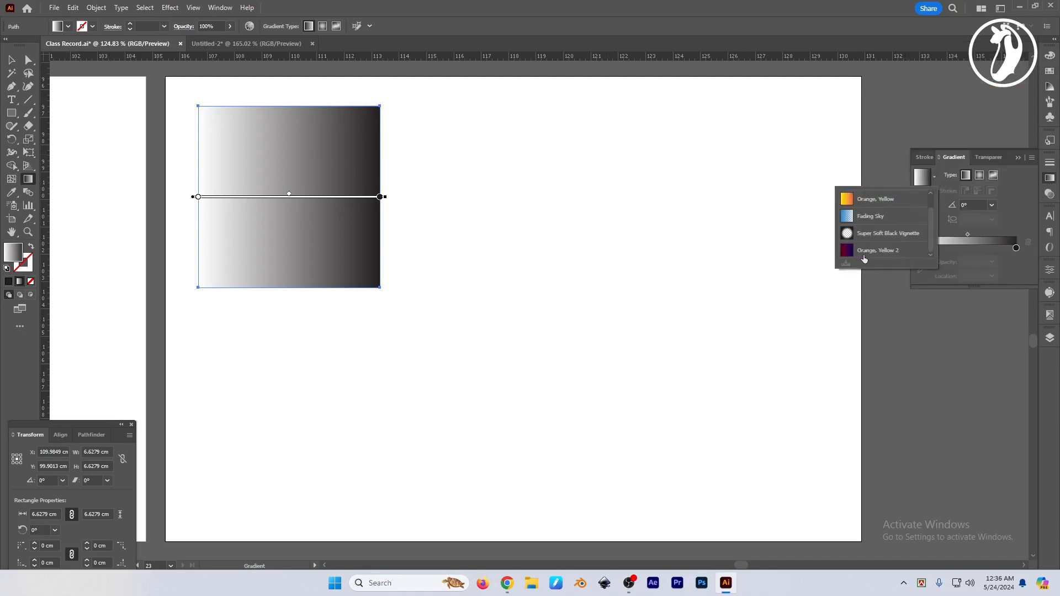
click(1048, 74)
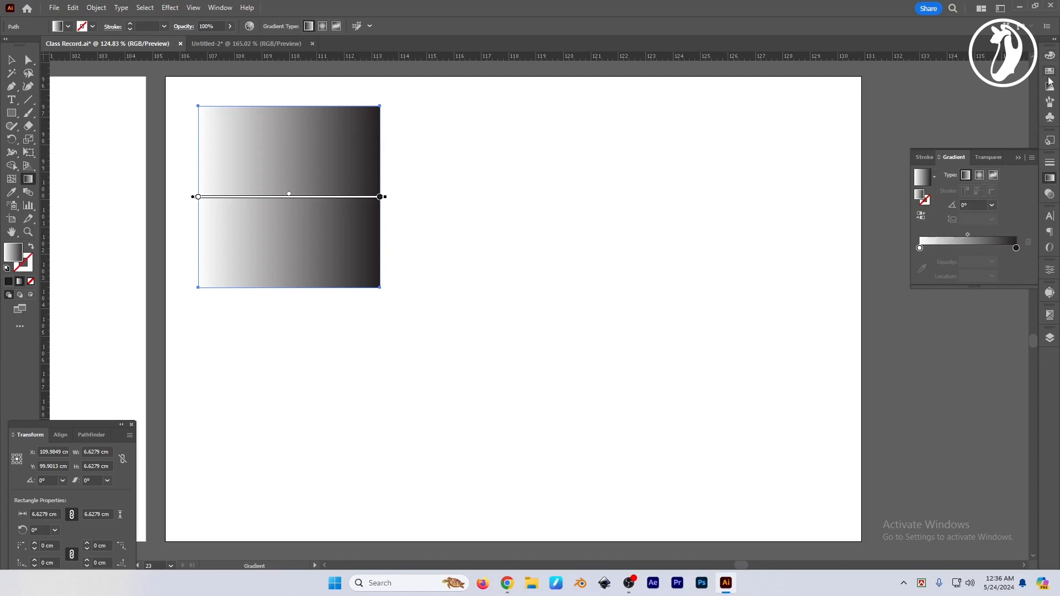
click(1050, 72)
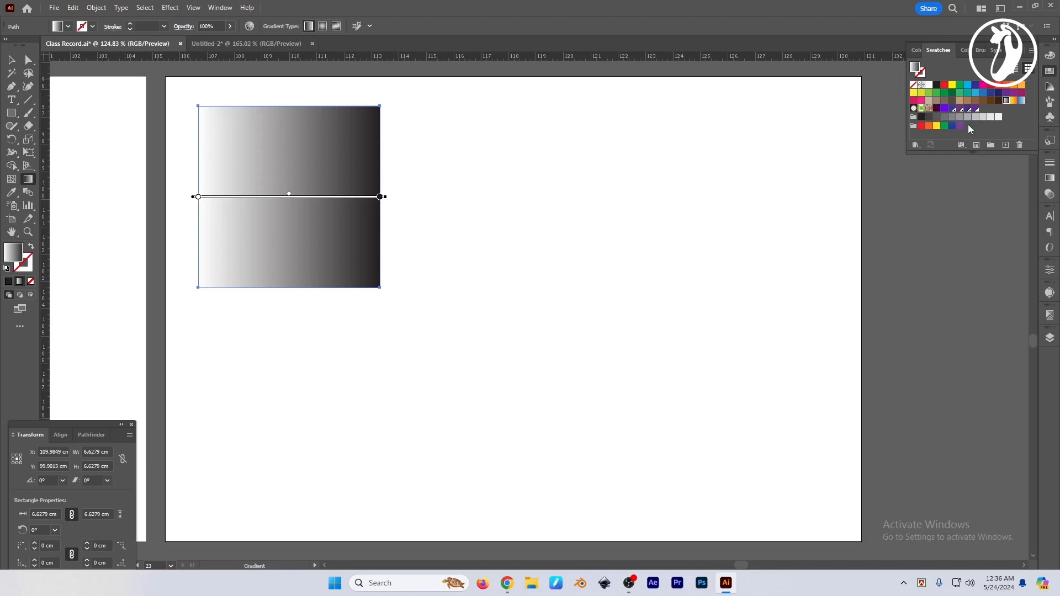
click(1050, 178)
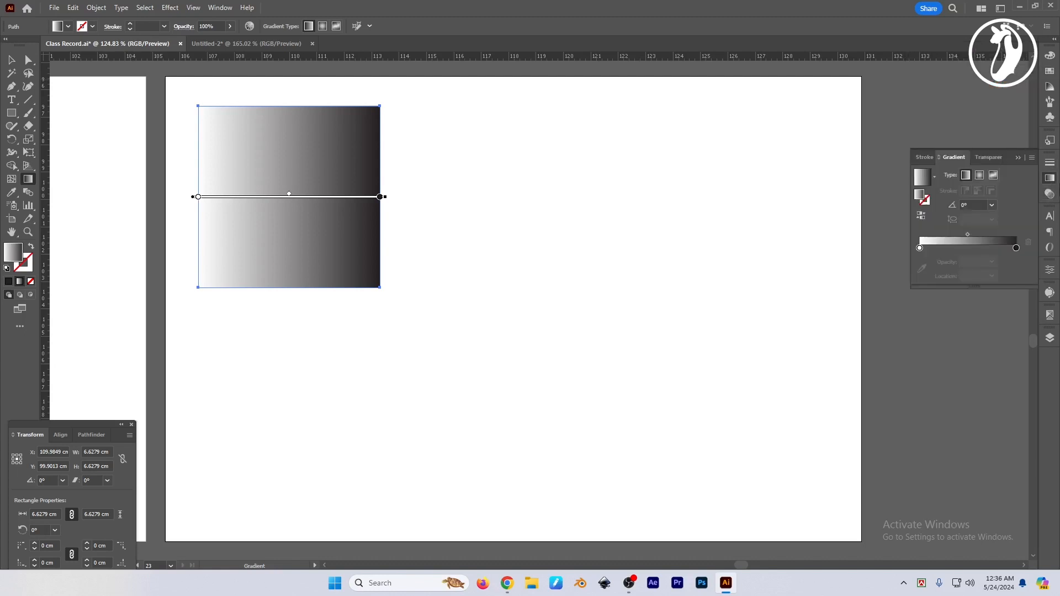
Step: Try the White, Black and Orange, Yellow preset gradients on the square, and settle on Fading Sky
click(934, 176)
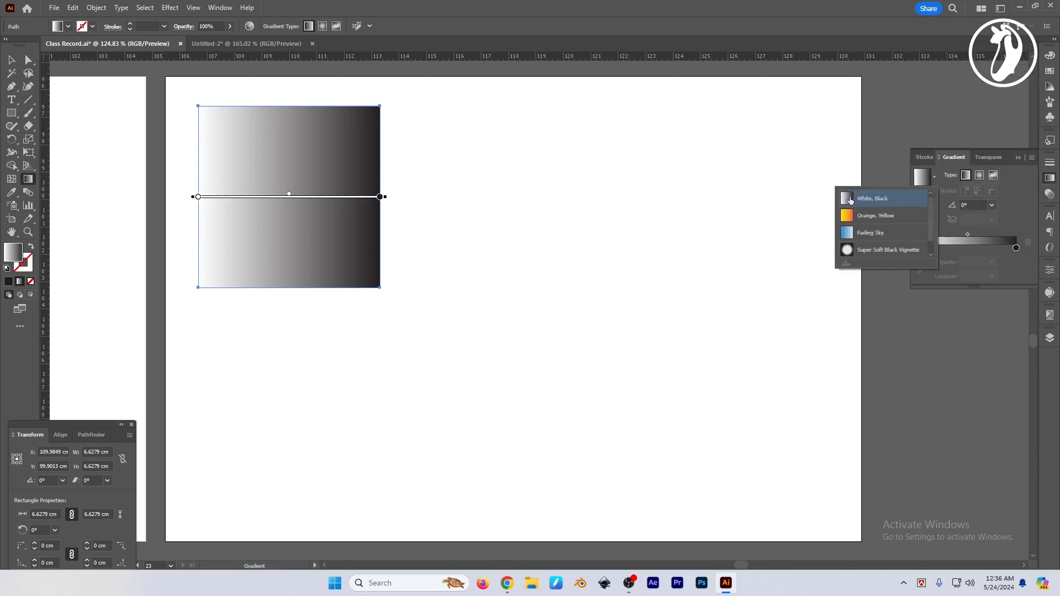
click(850, 200)
click(934, 179)
click(869, 215)
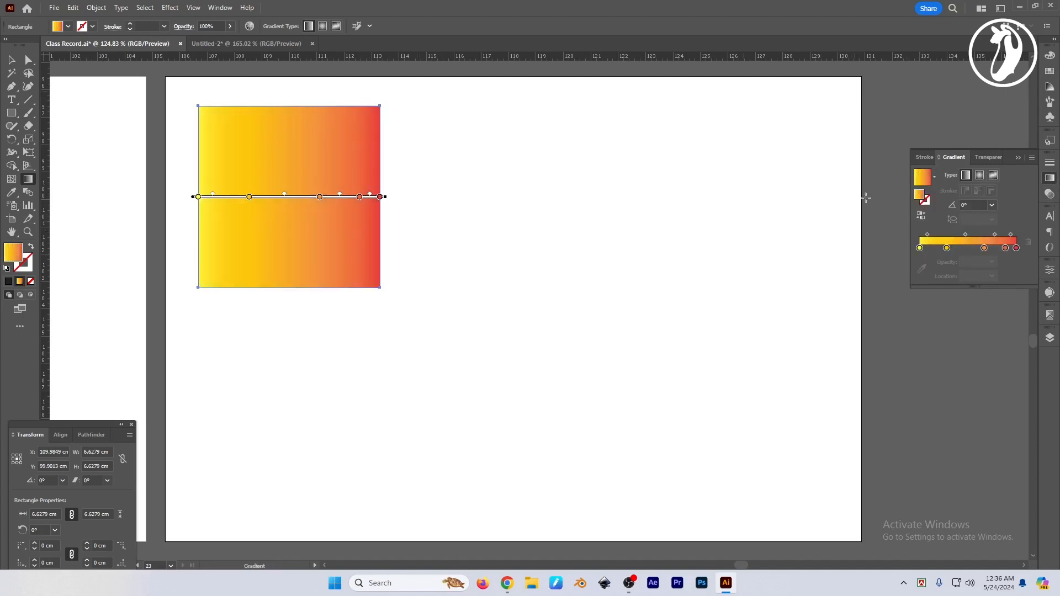
click(934, 177)
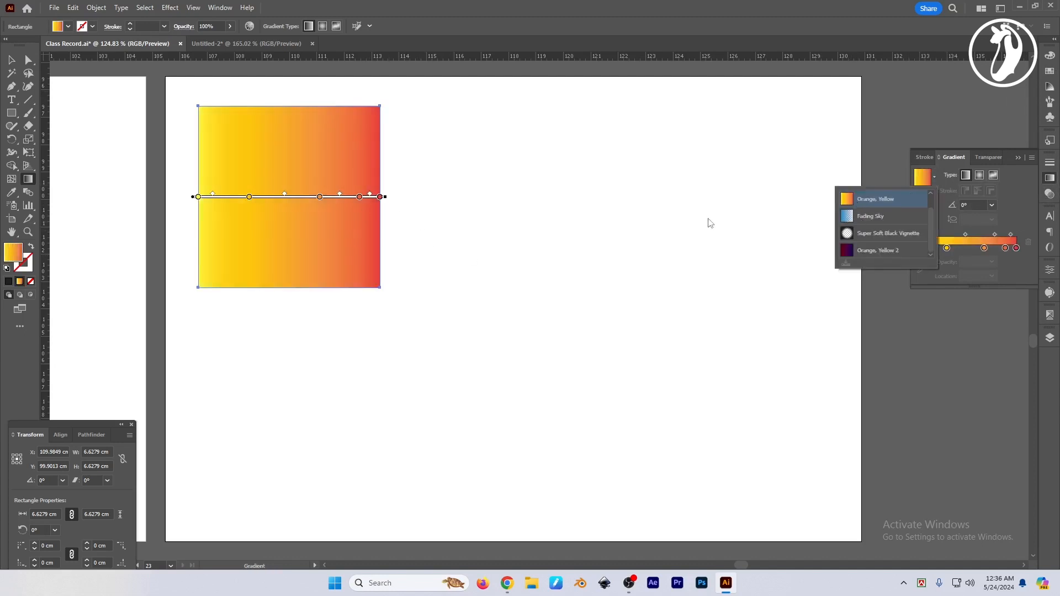
click(850, 216)
Step: Apply the White, Black preset gradient to the square
click(933, 177)
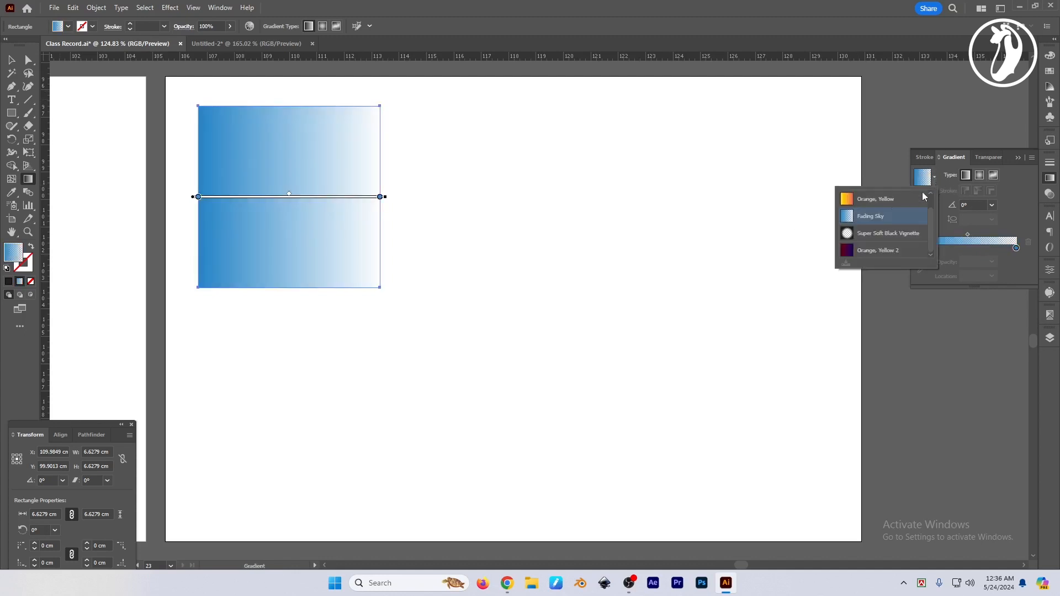
drag(931, 222, 926, 201)
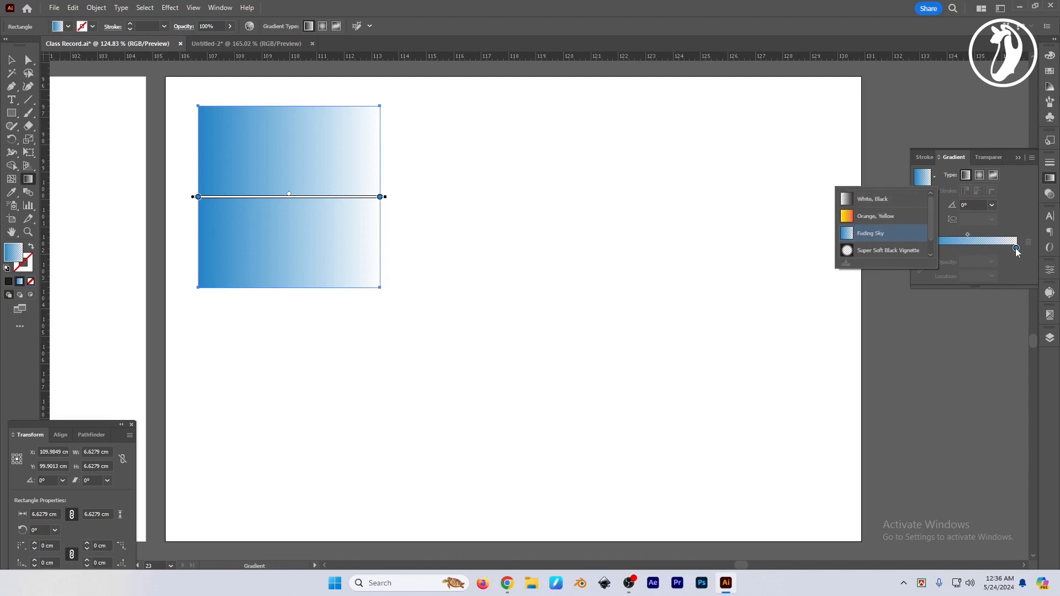
click(889, 199)
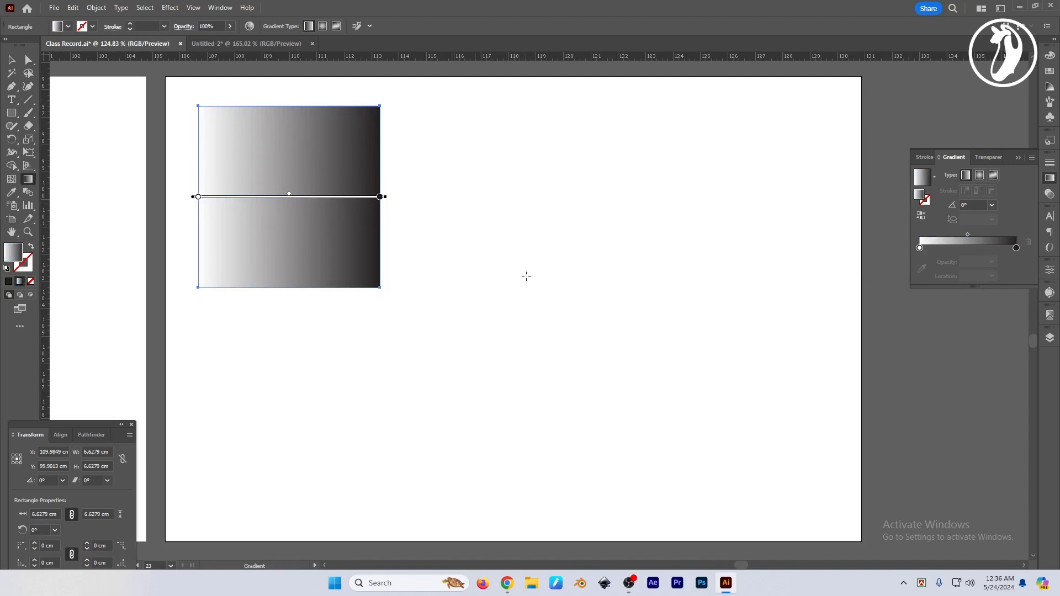
Step: Shrink the gradient square to about 2.2 cm and move it right along the artboard's upper part
click(11, 60)
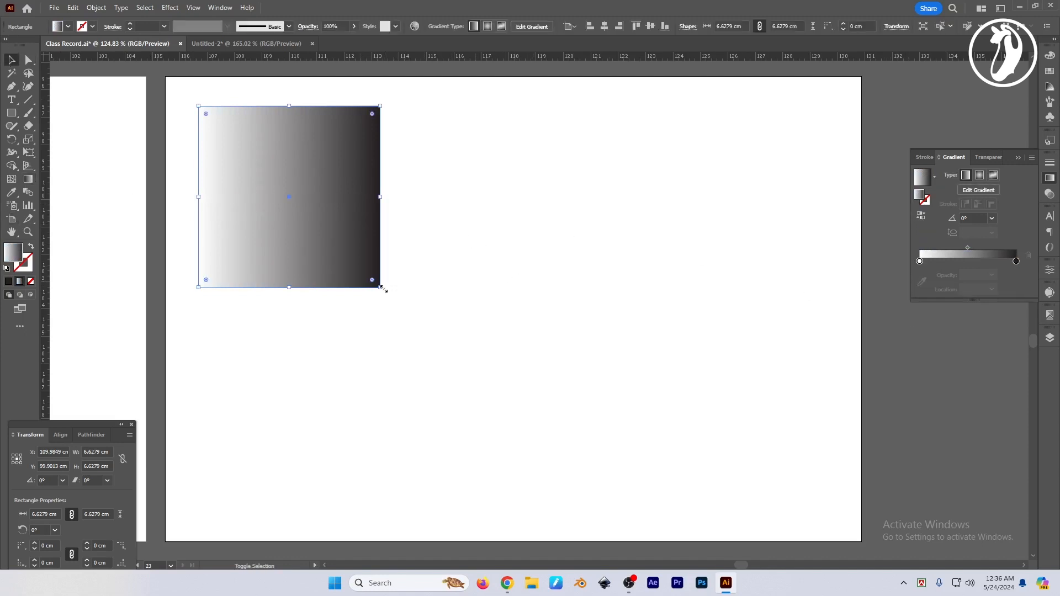
drag(381, 287, 263, 168)
drag(236, 115, 394, 123)
click(419, 265)
Step: Draw a square about 1.13 cm wide in the artboard's upper-left corner and fill it with a dark purple swatch
click(1051, 58)
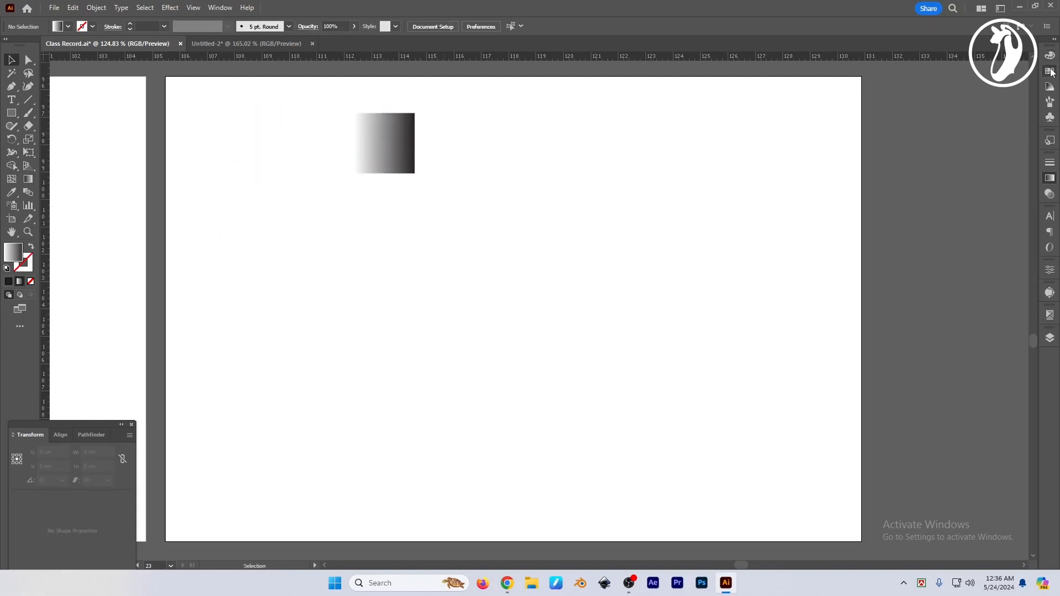
key(m)
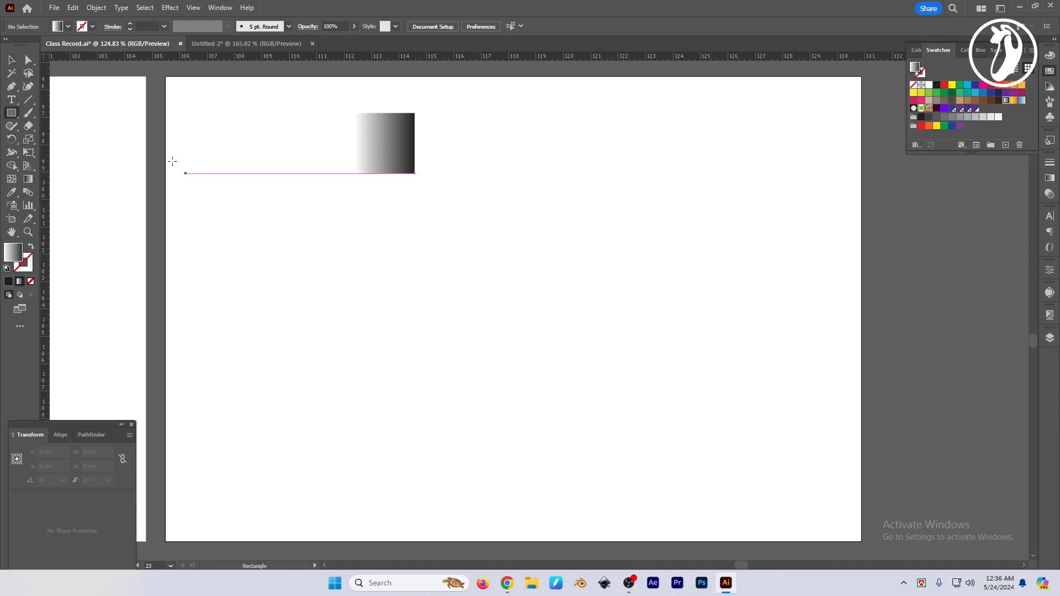
drag(181, 101, 213, 132)
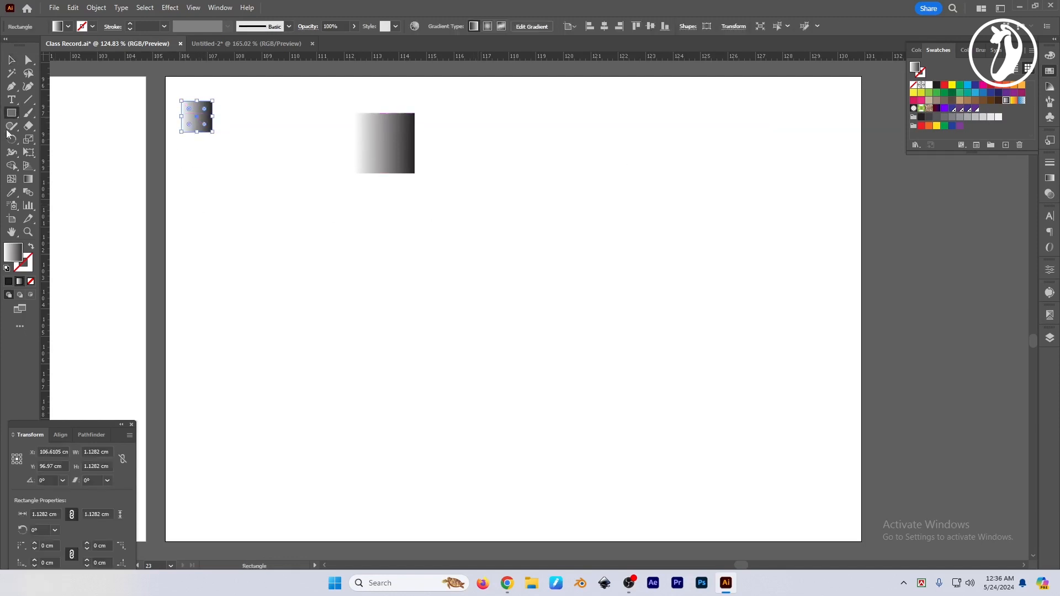
click(967, 108)
Step: Duplicate the dark purple square directly below and fill the copy with the bright violet swatch
key(v)
drag(209, 125, 212, 171)
click(975, 109)
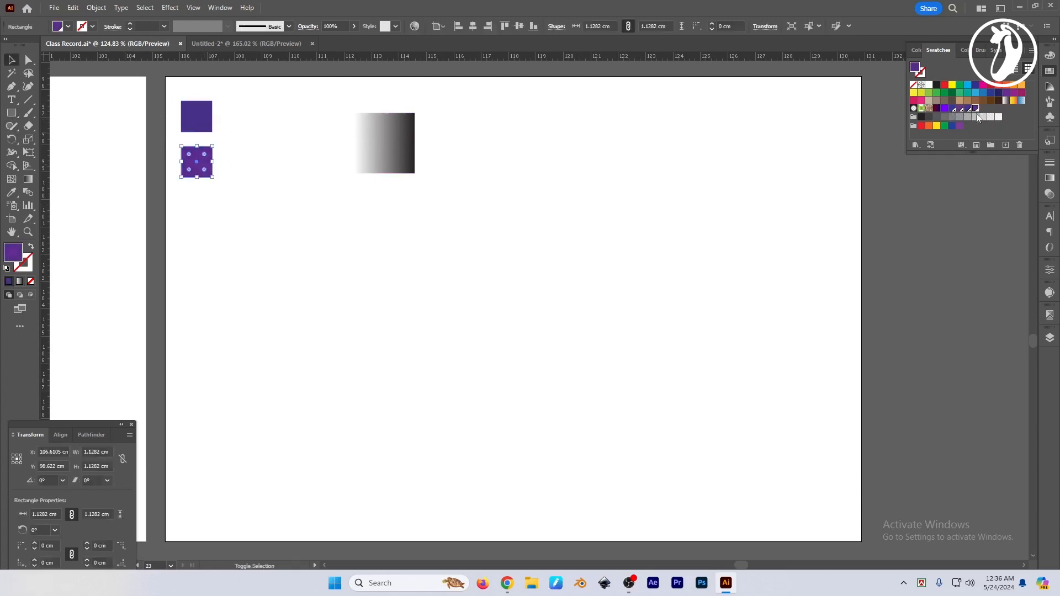
click(518, 237)
click(194, 164)
click(944, 109)
click(357, 246)
scroll(353, 243, up, 4)
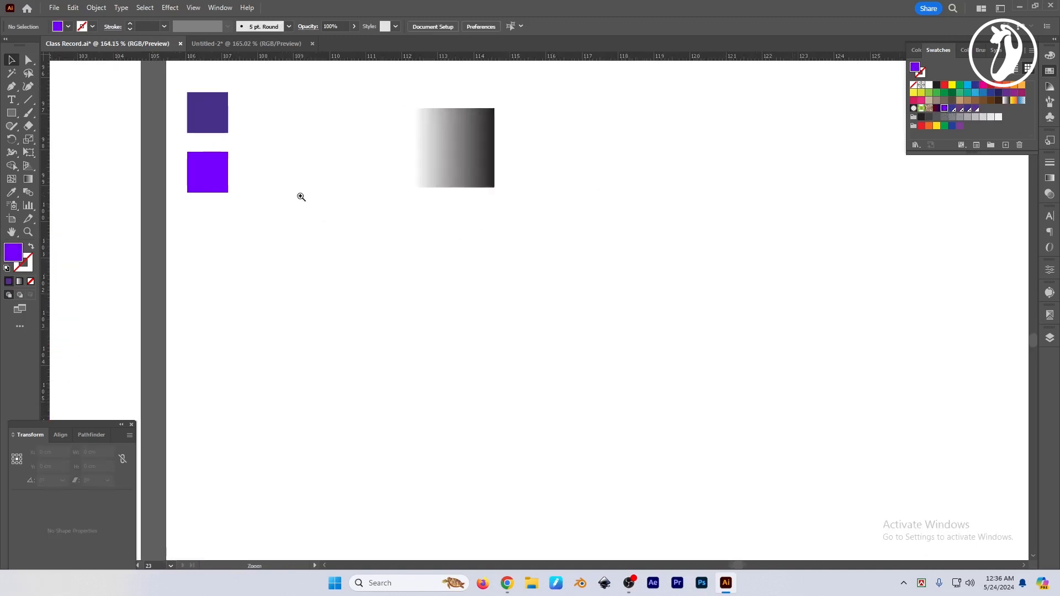
Step: Duplicate the violet square below itself and fill the copy with the light orange swatch
drag(225, 166, 220, 224)
click(274, 207)
key(ctrl+z)
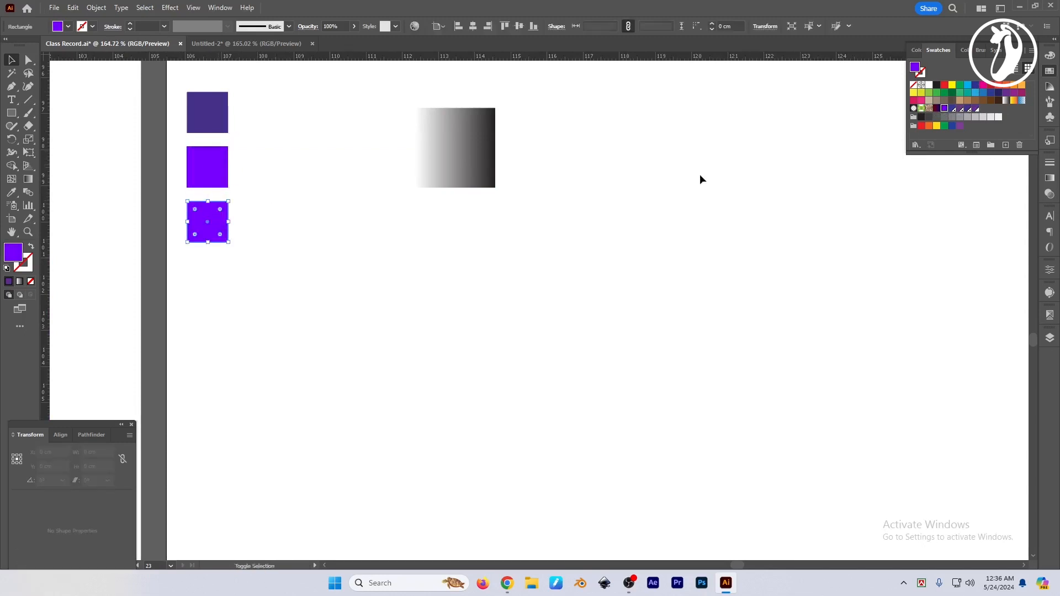
click(1020, 85)
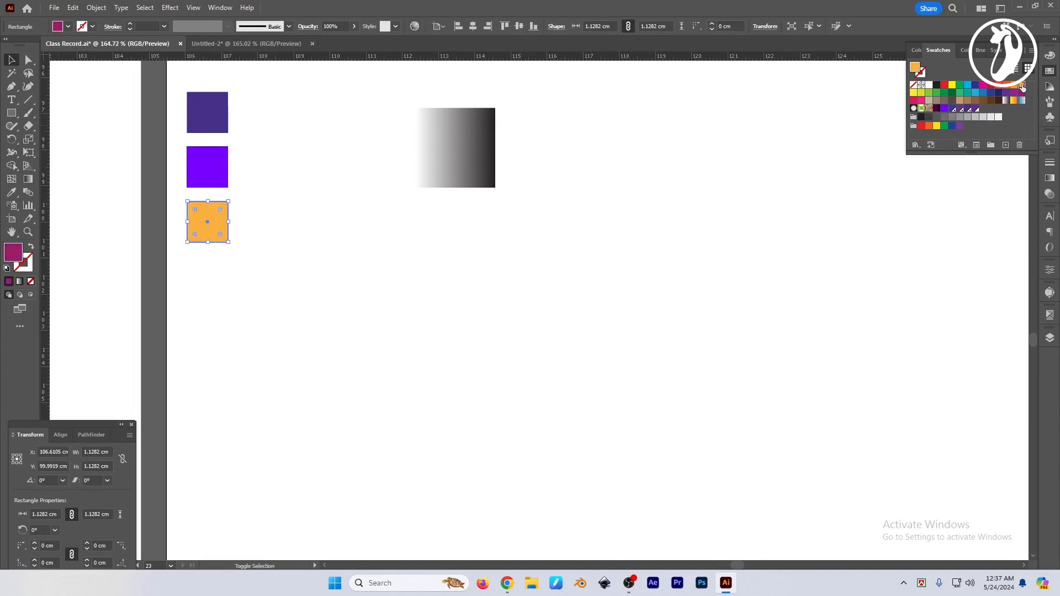
Step: Adjust the third square's fill to a deeper orange by setting yellow to 100% and raising magenta
click(1050, 56)
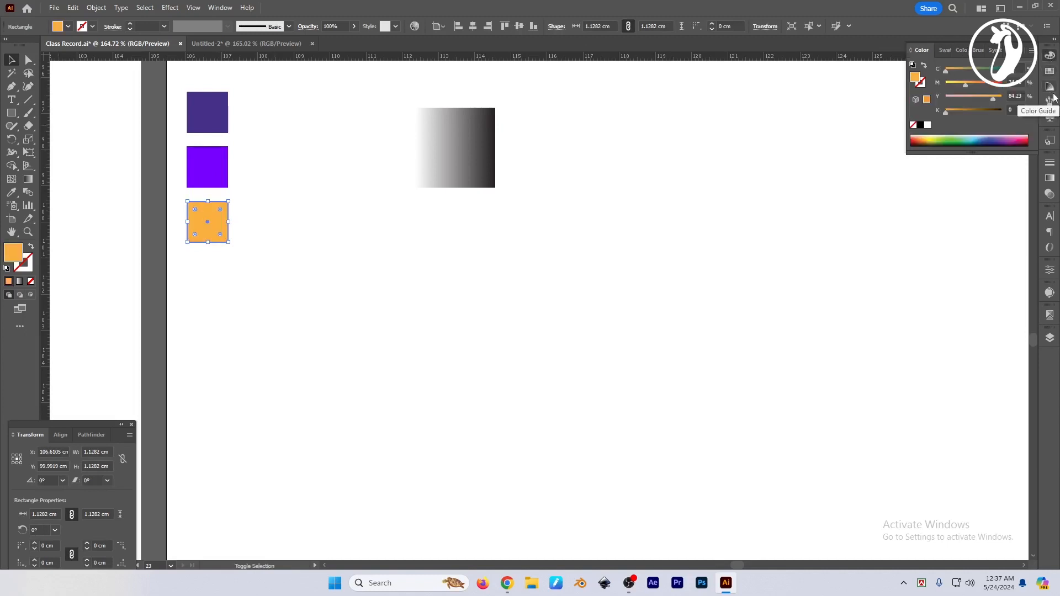
drag(997, 100, 1059, 101)
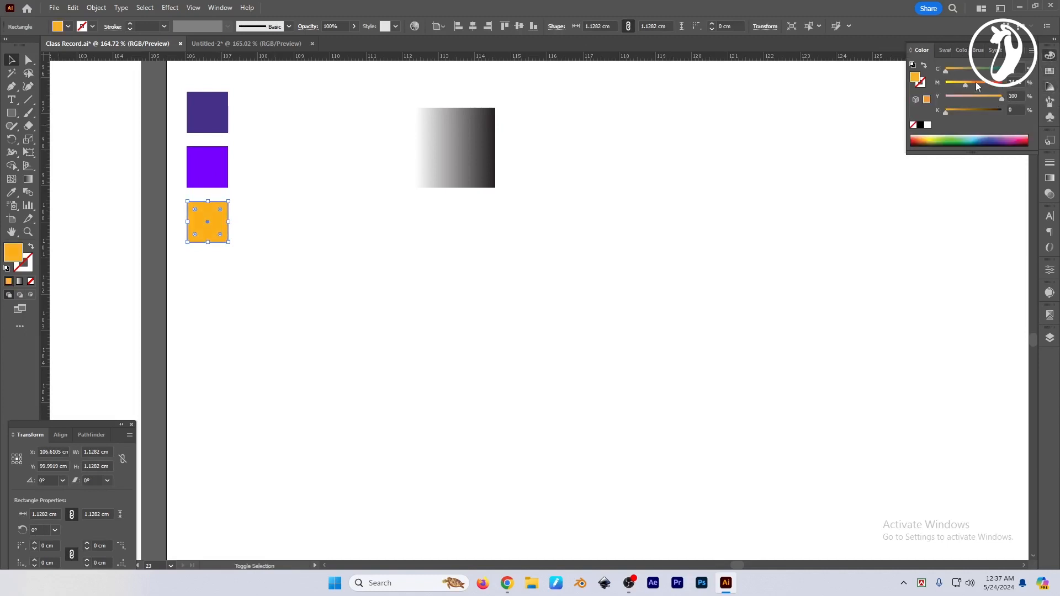
drag(975, 82, 983, 82)
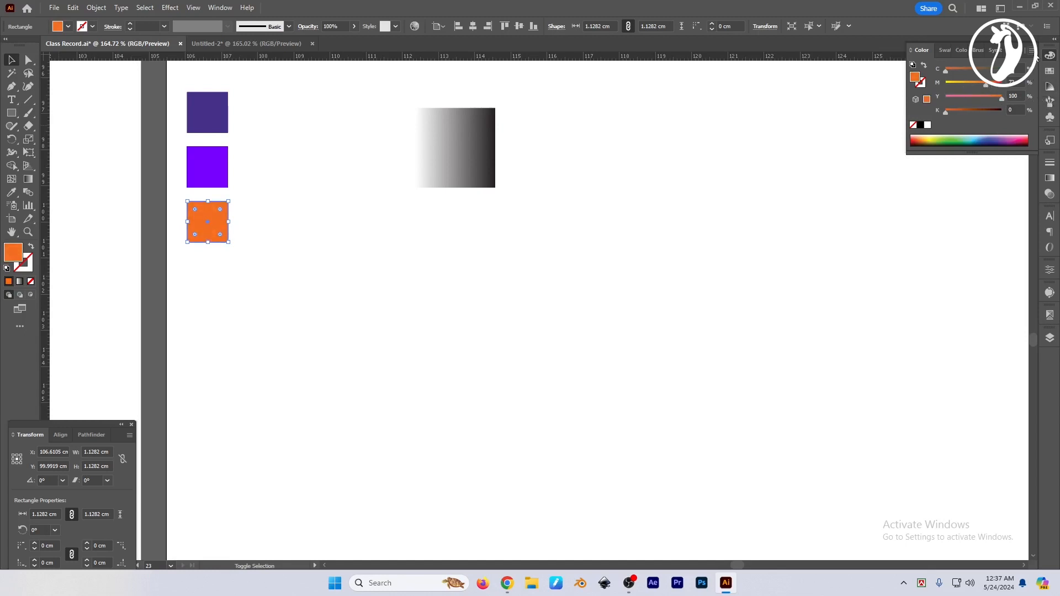
click(265, 244)
Step: Delete the small gradient square beside the three coloured squares
drag(530, 285, 466, 281)
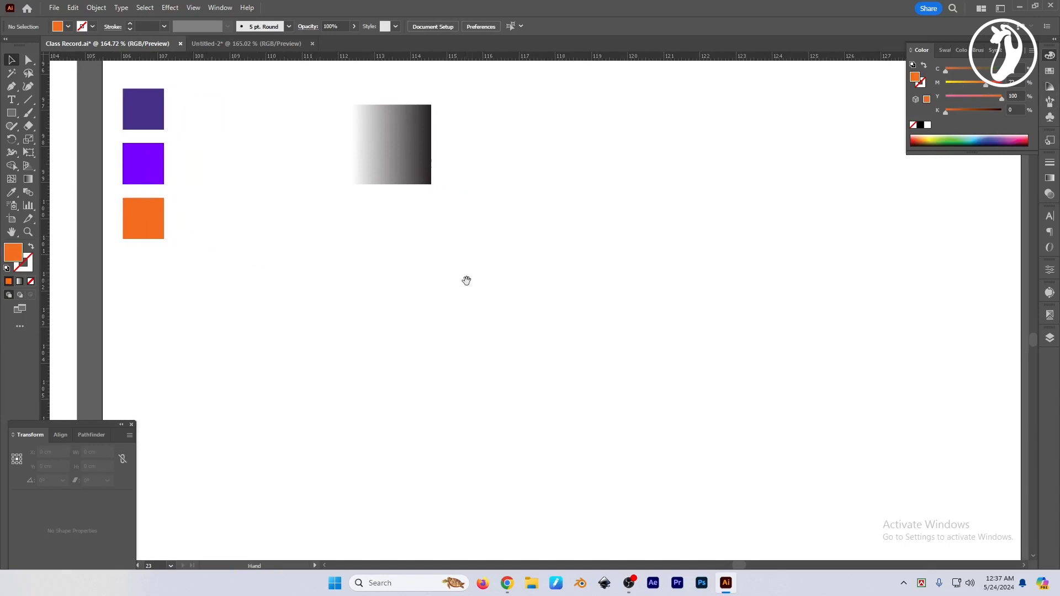
click(401, 169)
scroll(489, 236, down, 3)
drag(528, 269, 523, 276)
drag(440, 181, 414, 194)
scroll(411, 240, up, 3)
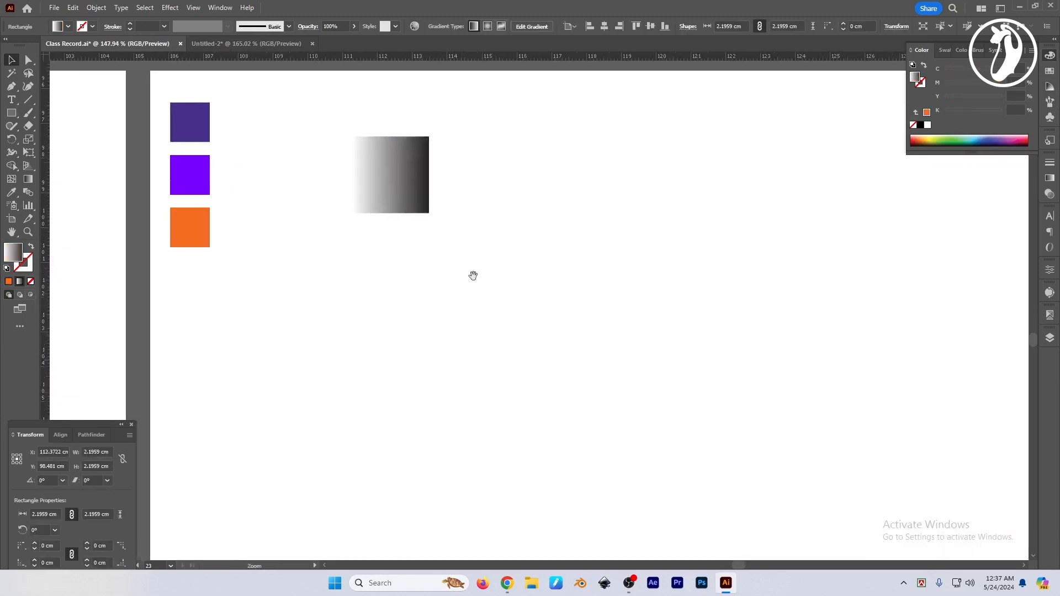
drag(524, 289, 514, 294)
drag(388, 185, 427, 164)
click(11, 114)
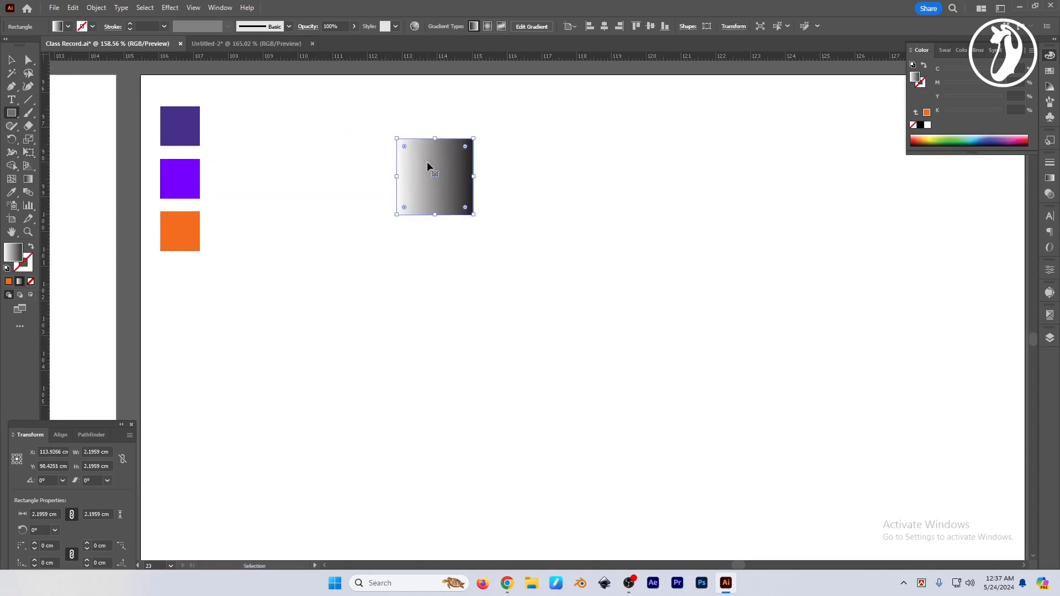
key(Delete)
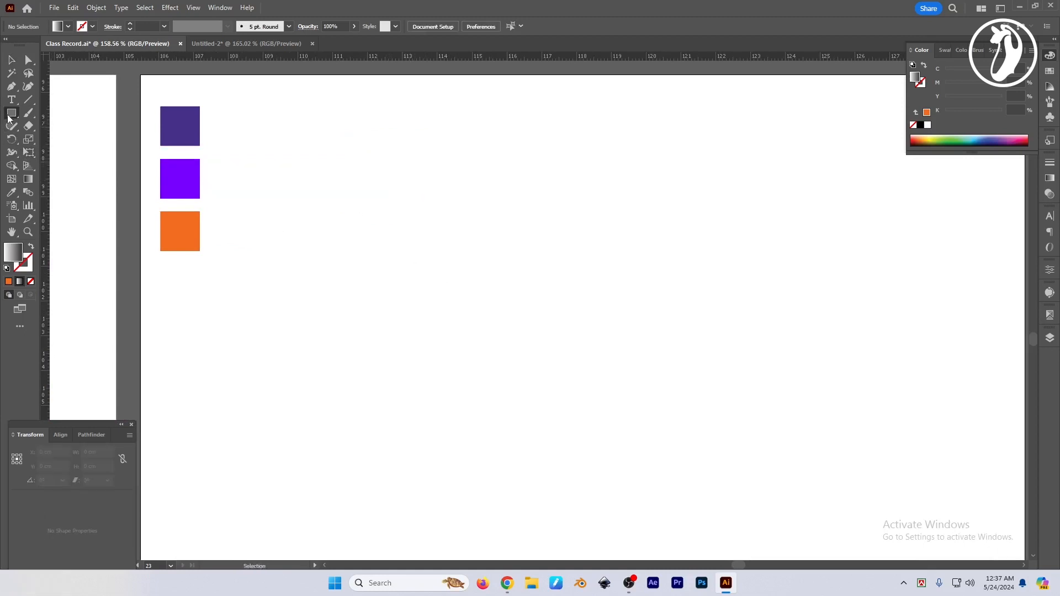
Step: Change the ruler units to inches
click(11, 113)
click(386, 186)
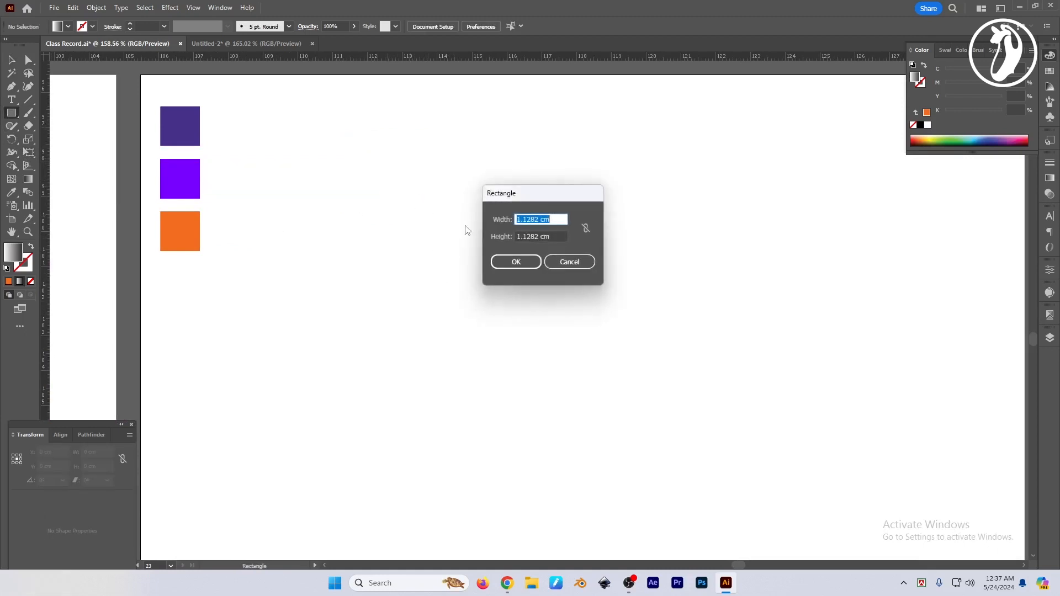
key(Escape)
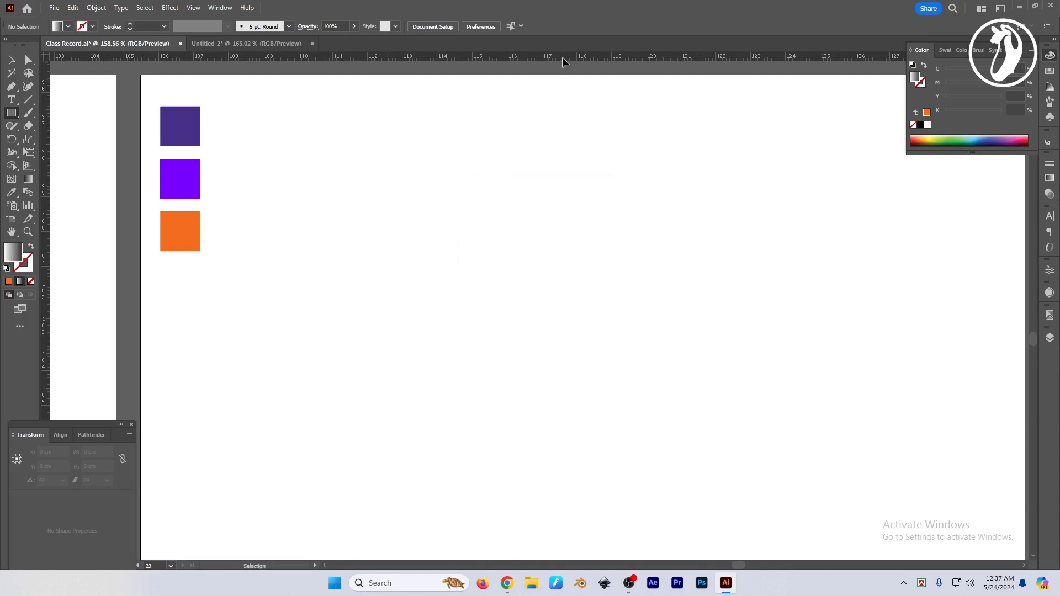
right_click(564, 55)
click(601, 101)
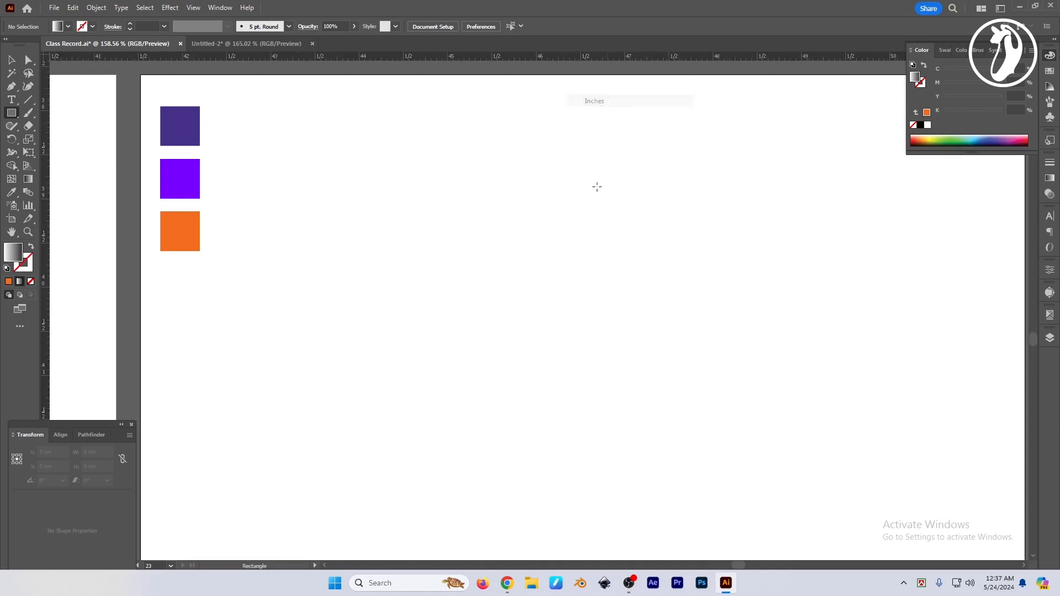
Step: Create a rectangle 8.27 in wide and 11.69 in high, and constrain its width and height proportions
click(455, 230)
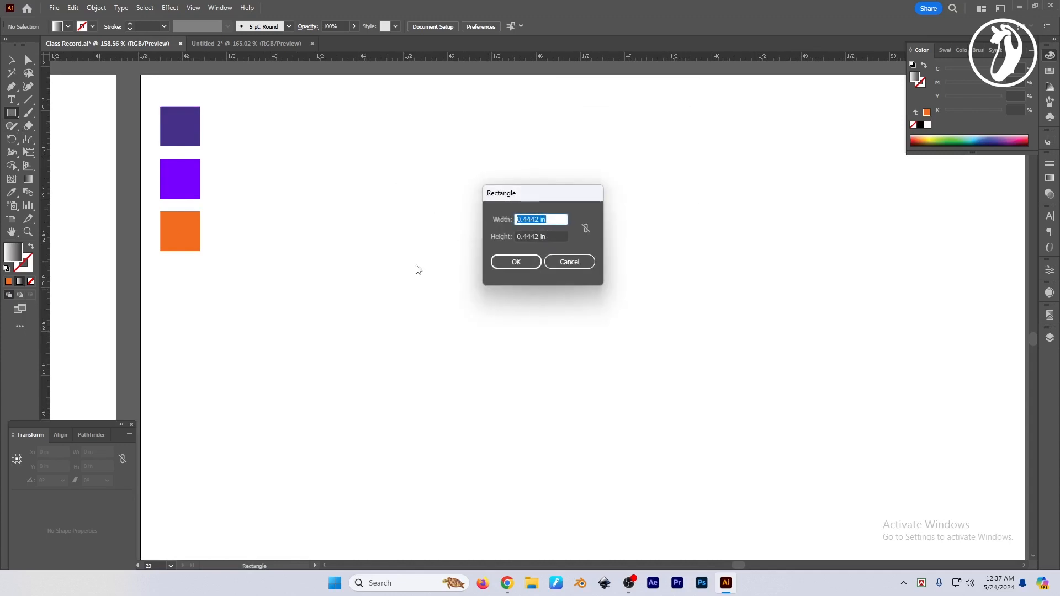
text(8.27)
key(Tab)
text(1)
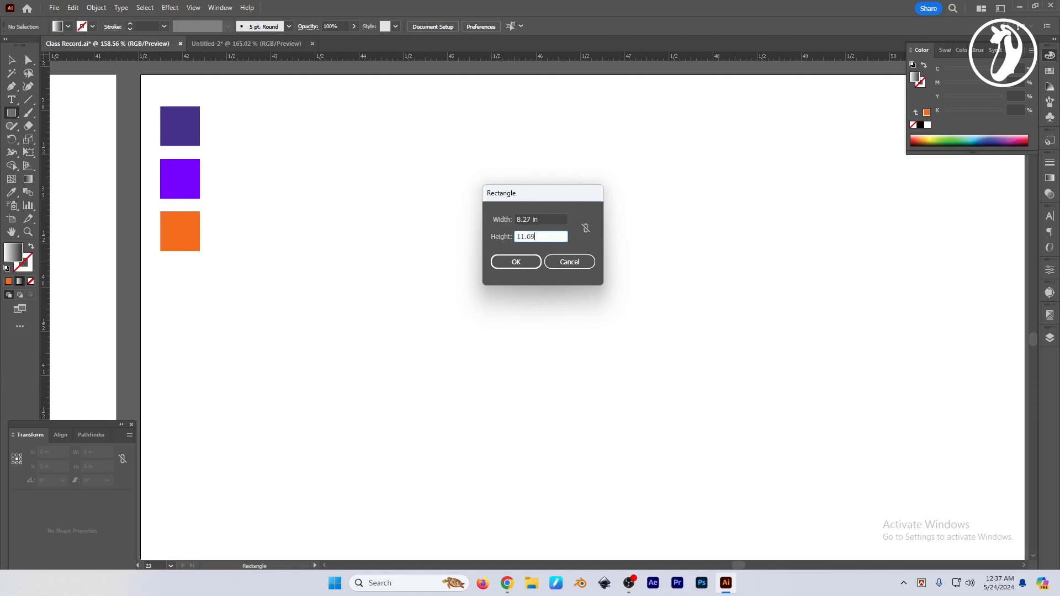
key(Return)
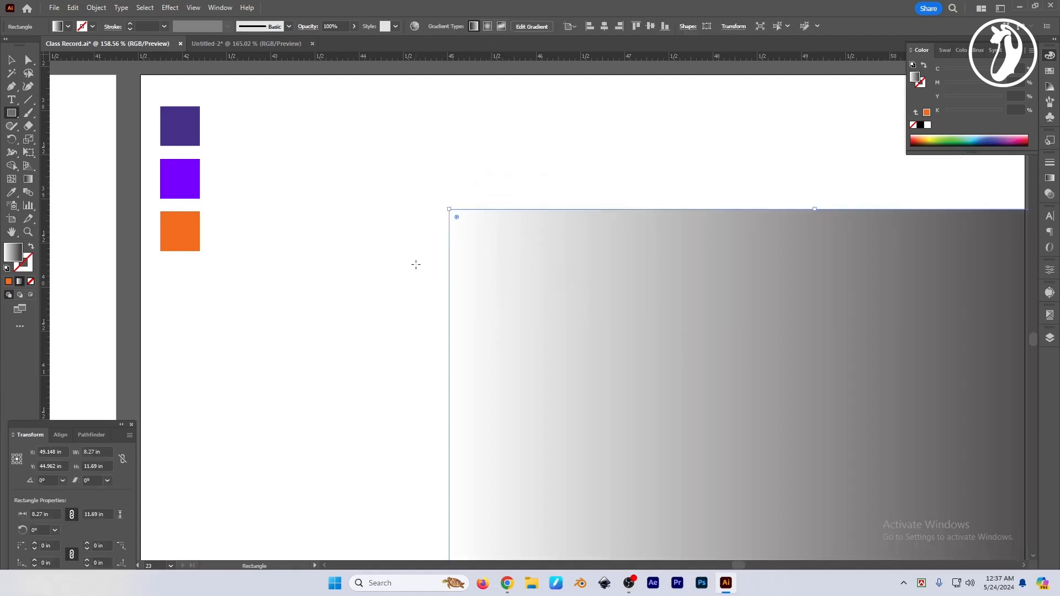
click(123, 460)
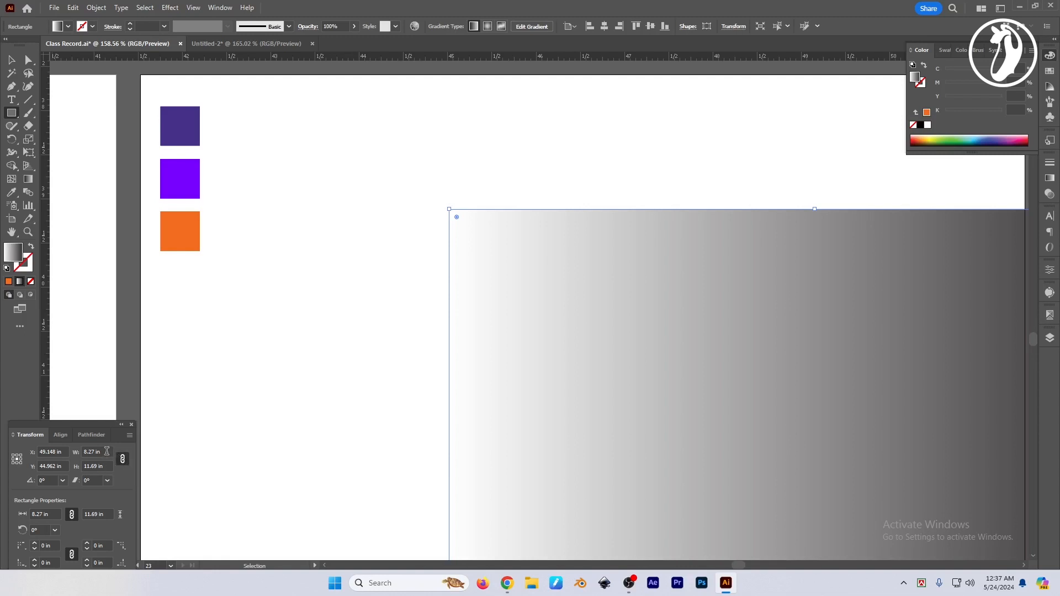
click(13, 139)
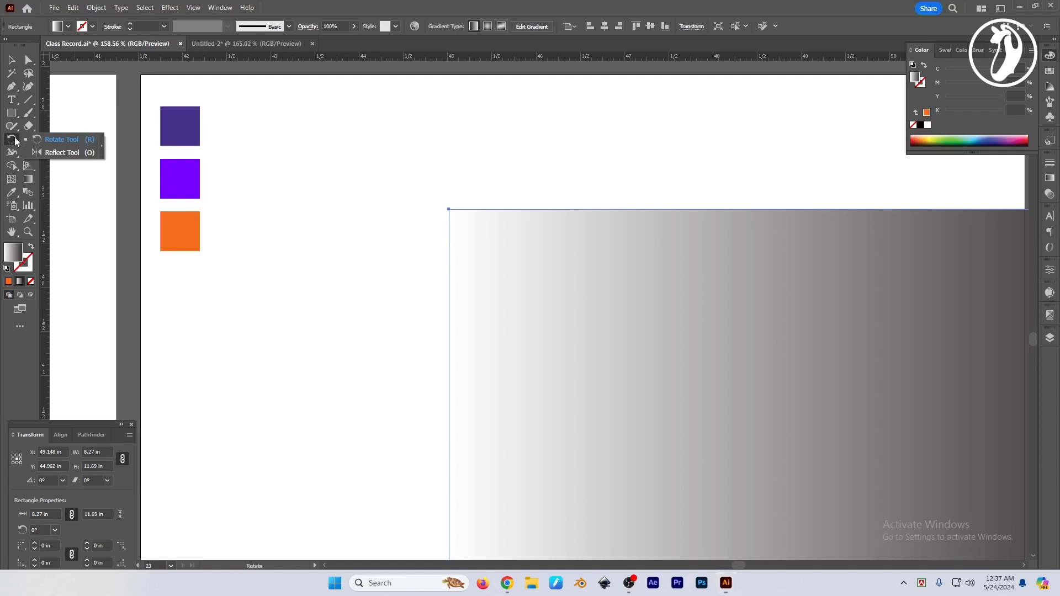
click(11, 128)
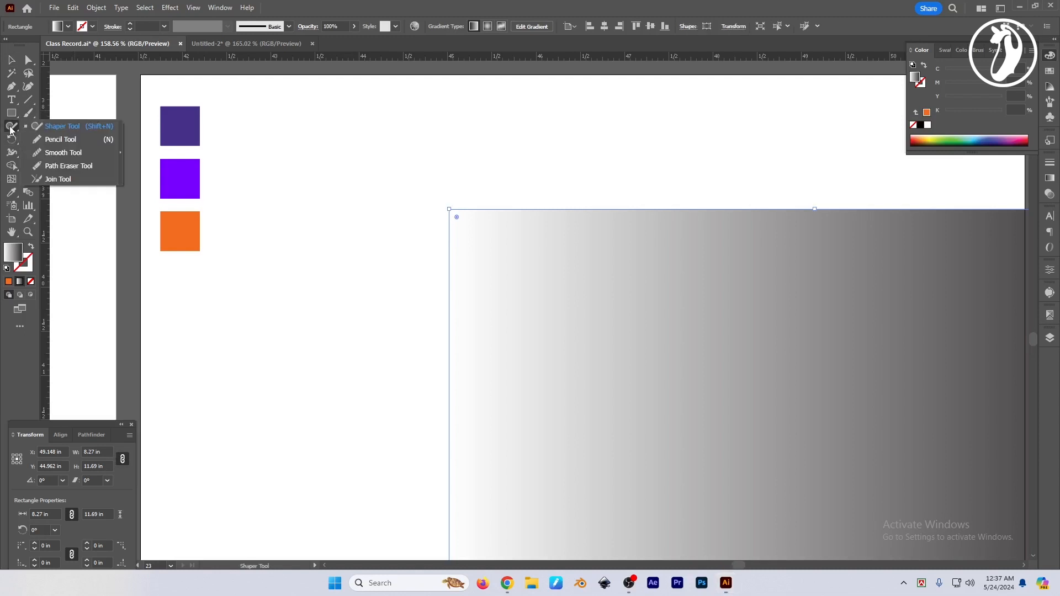
click(11, 137)
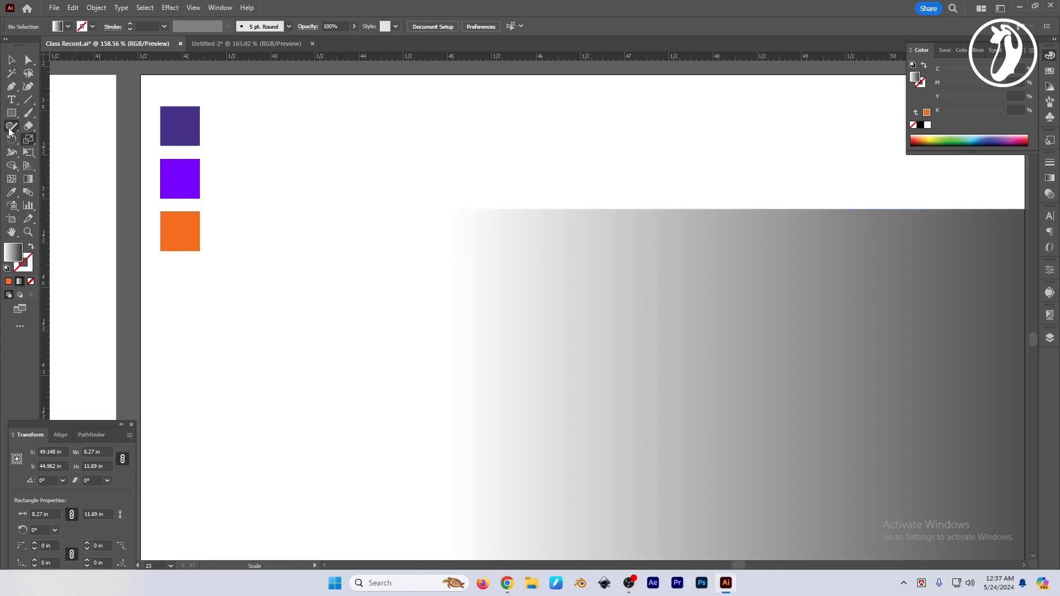
click(32, 140)
double_click(31, 142)
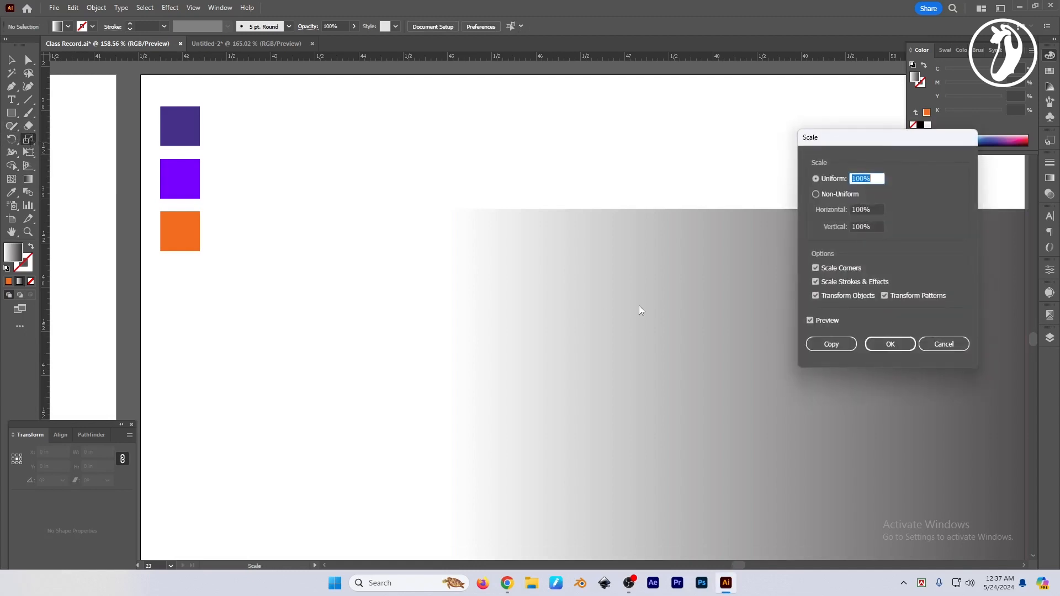
click(861, 347)
Step: Move the large gradient rectangle next to the coloured squares and create a copy of it scaled uniformly to 50%
key(v)
drag(712, 322, 528, 220)
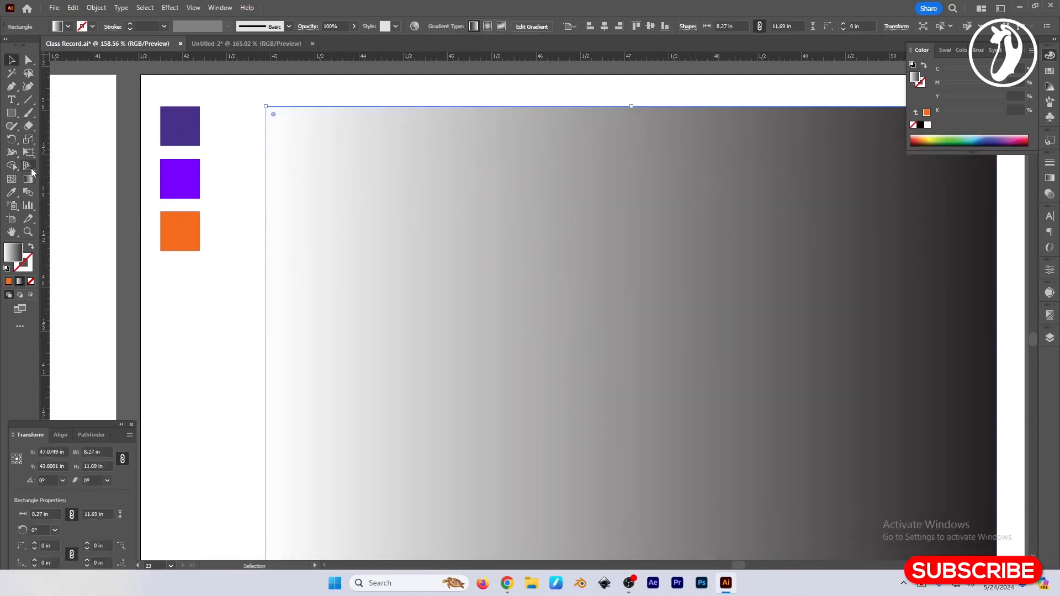
double_click(29, 143)
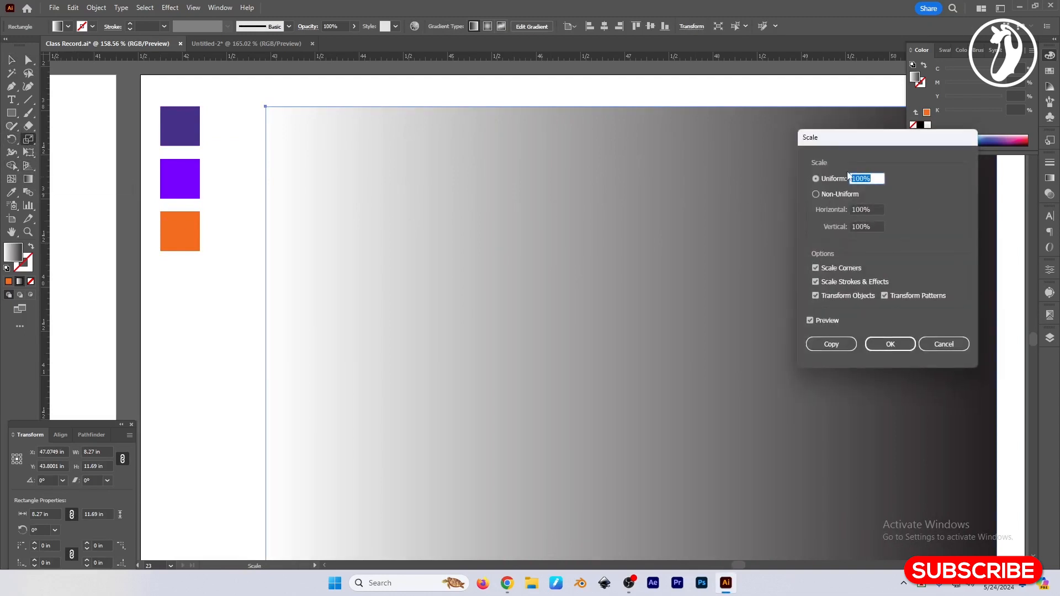
drag(872, 146, 700, 144)
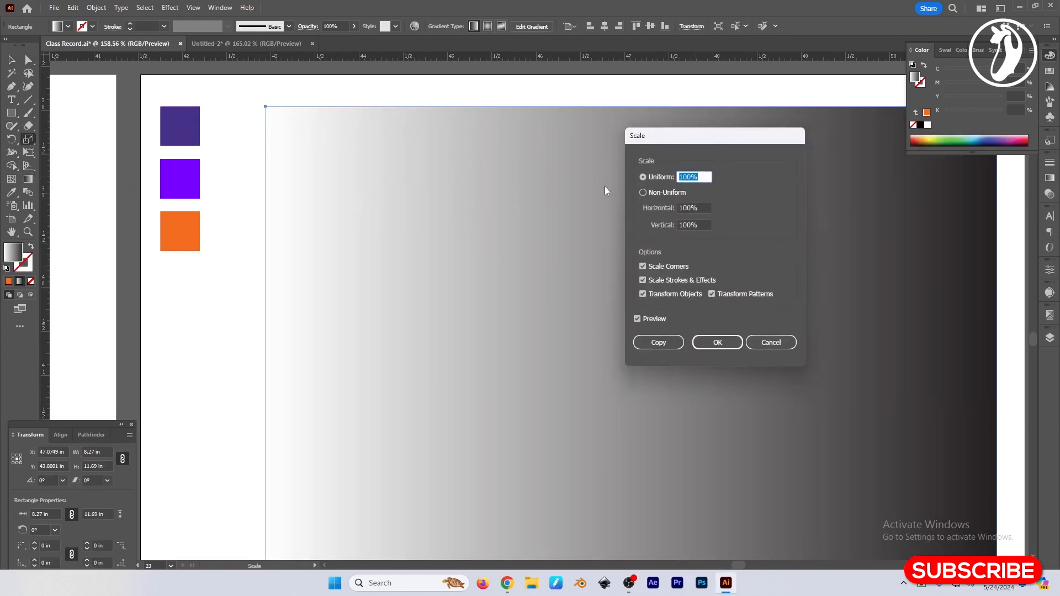
text(50)
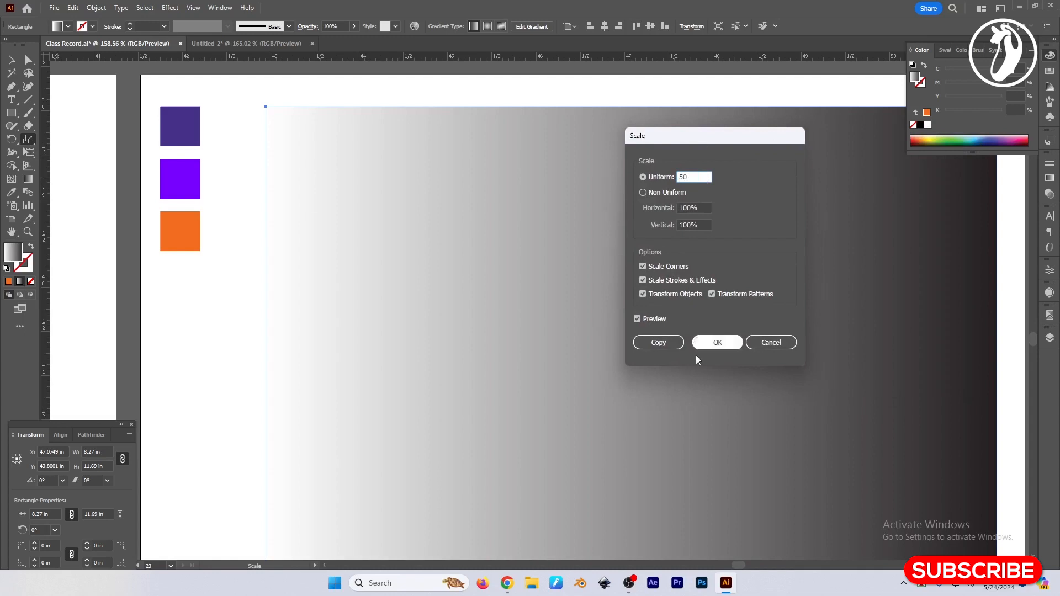
click(666, 344)
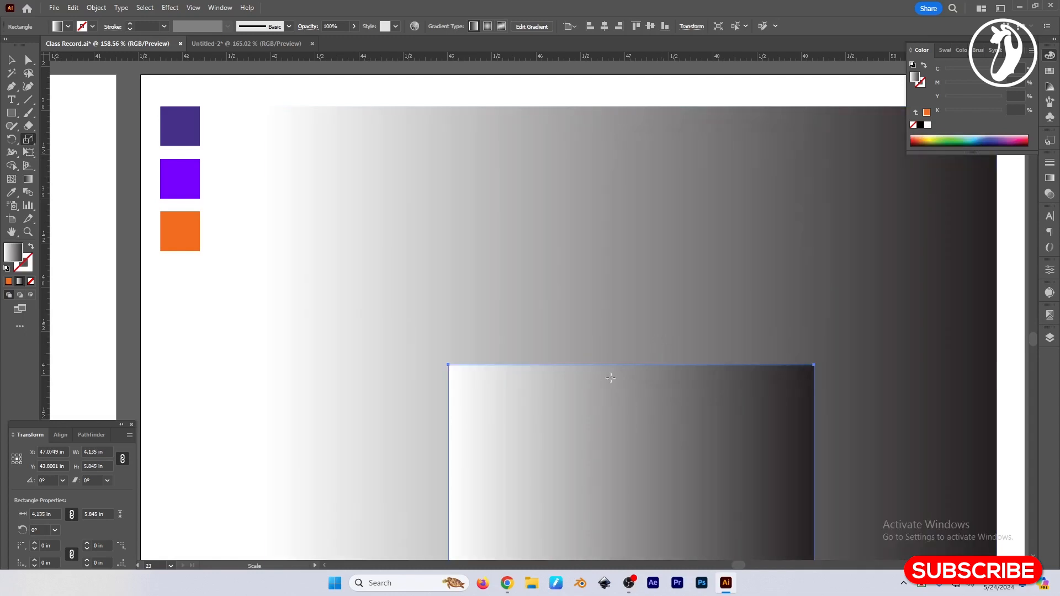
key(v)
drag(630, 275, 509, 208)
scroll(560, 244, down, 3)
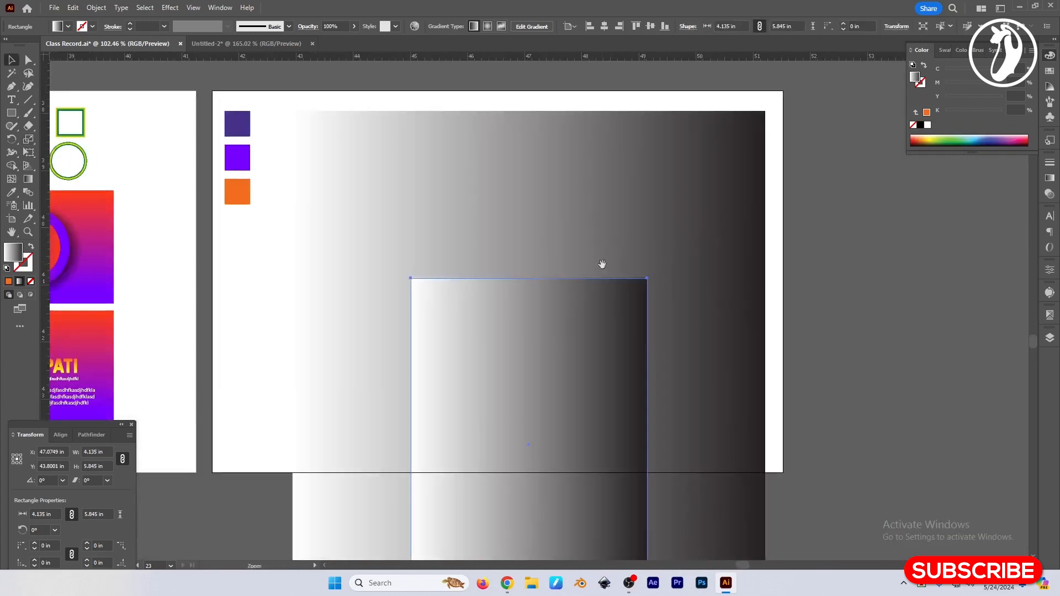
Step: Delete the full-size gradient rectangle and move the half-size copy fully onto the artboard beside the coloured squares
drag(795, 304, 705, 323)
click(599, 232)
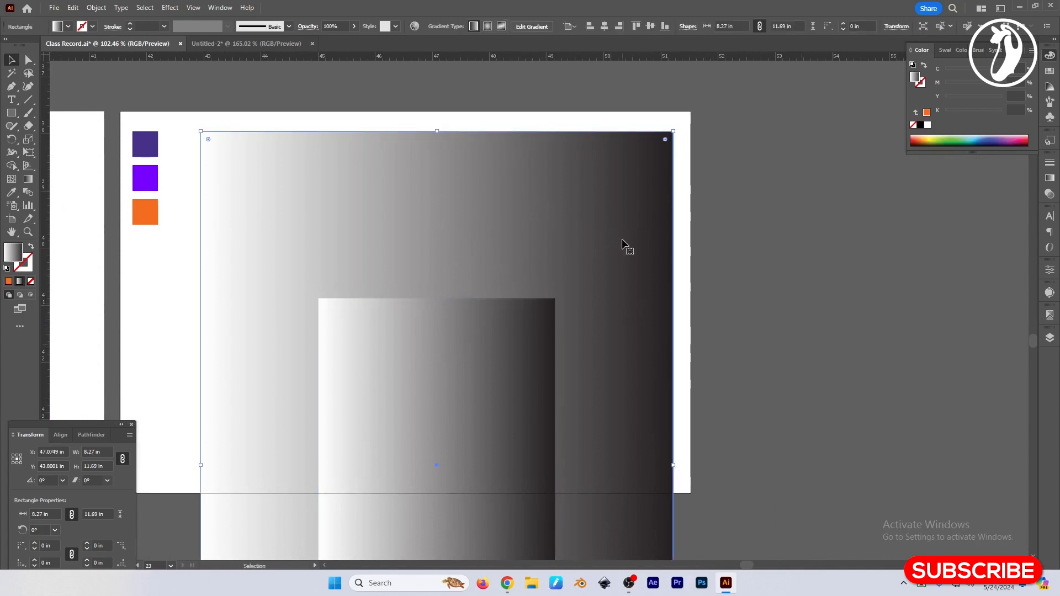
key(Delete)
drag(606, 328, 629, 331)
drag(513, 414, 422, 254)
drag(619, 293, 577, 313)
click(579, 306)
Step: Move the artboard with its artwork horizontally away from the neighbouring artboard, and shift the gradient rectangle closer to the coloured squares
key(shift+o)
drag(444, 335, 750, 335)
key(Return)
key(v)
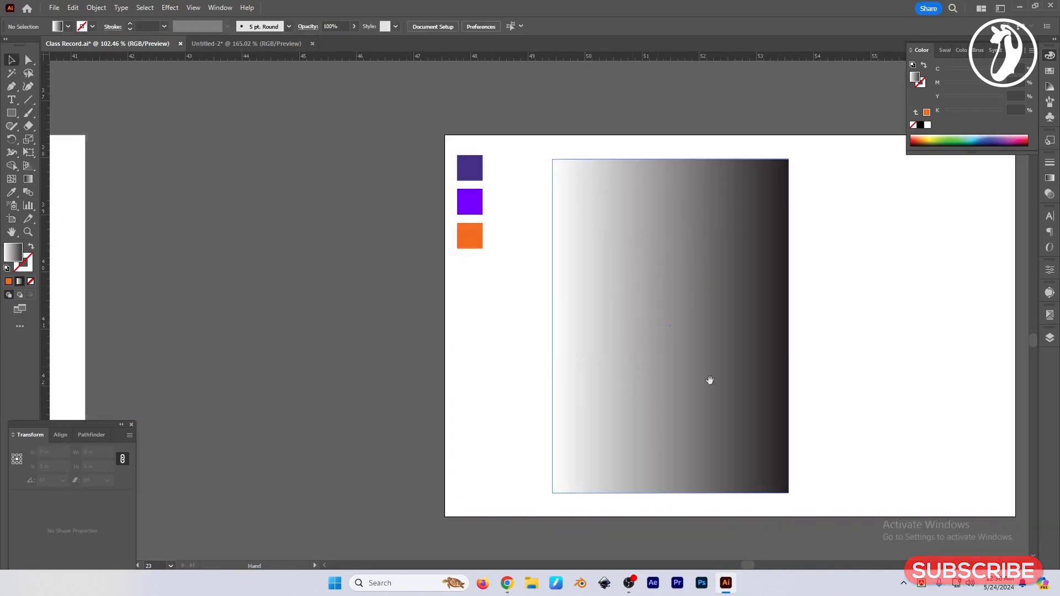
drag(828, 375, 533, 367)
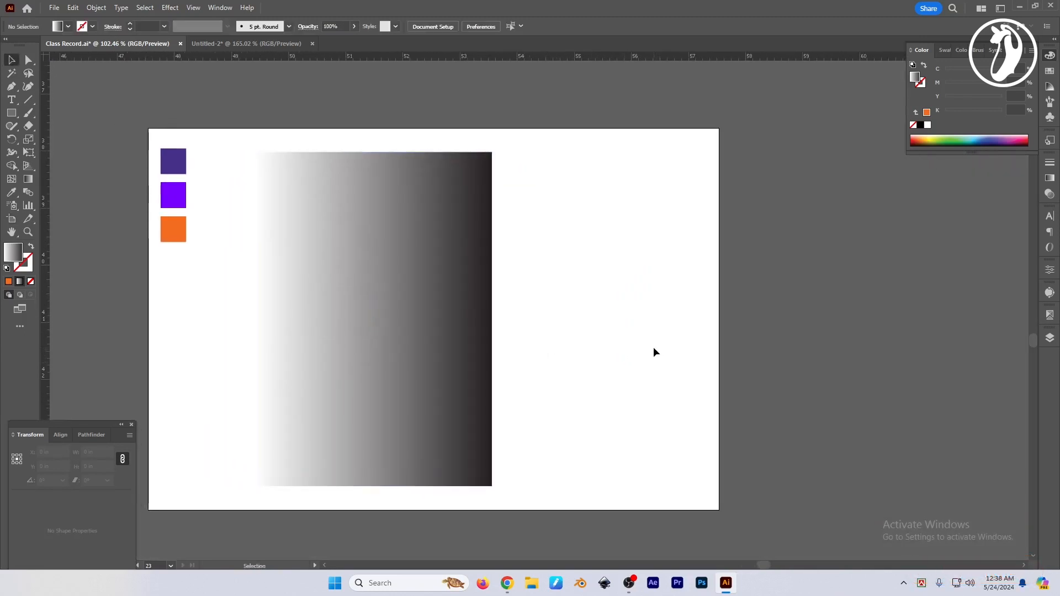
drag(608, 360, 654, 335)
drag(420, 264, 389, 261)
Step: Reverse the rectangle's linear gradient and set its angle to 90°
click(1049, 178)
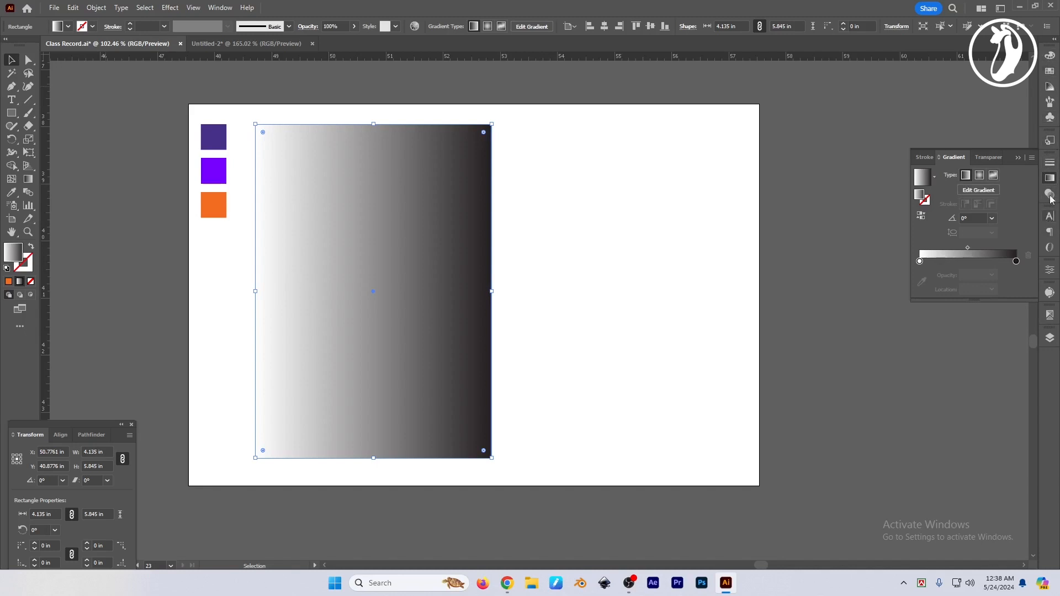
click(954, 160)
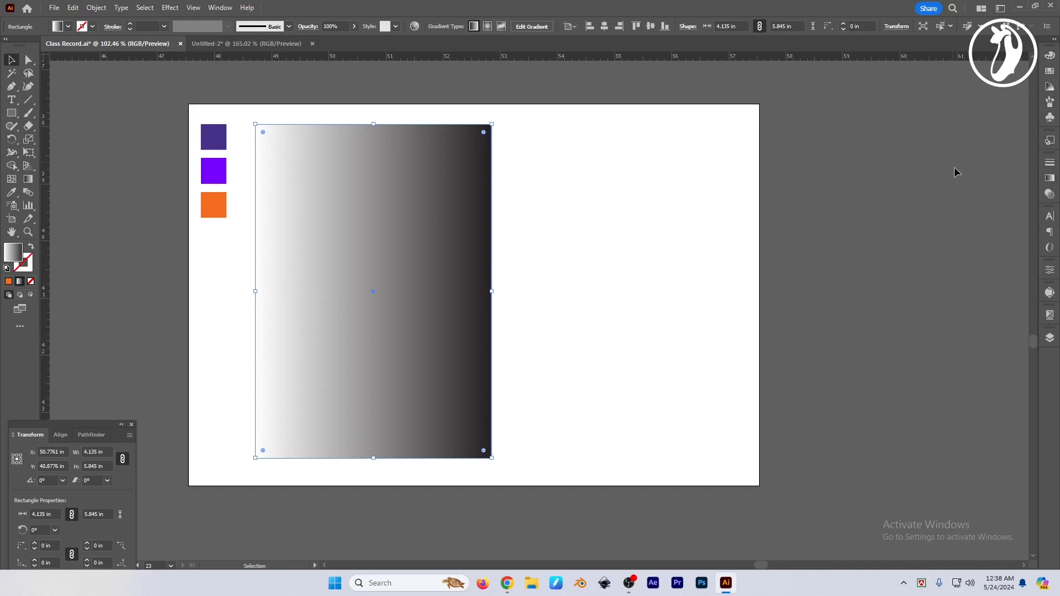
click(1050, 178)
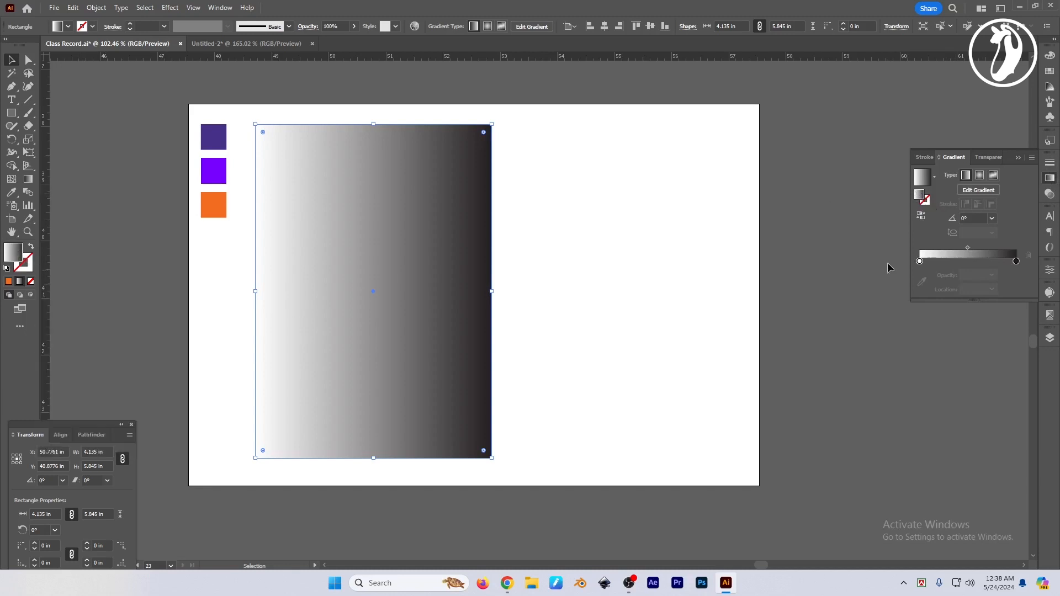
click(920, 215)
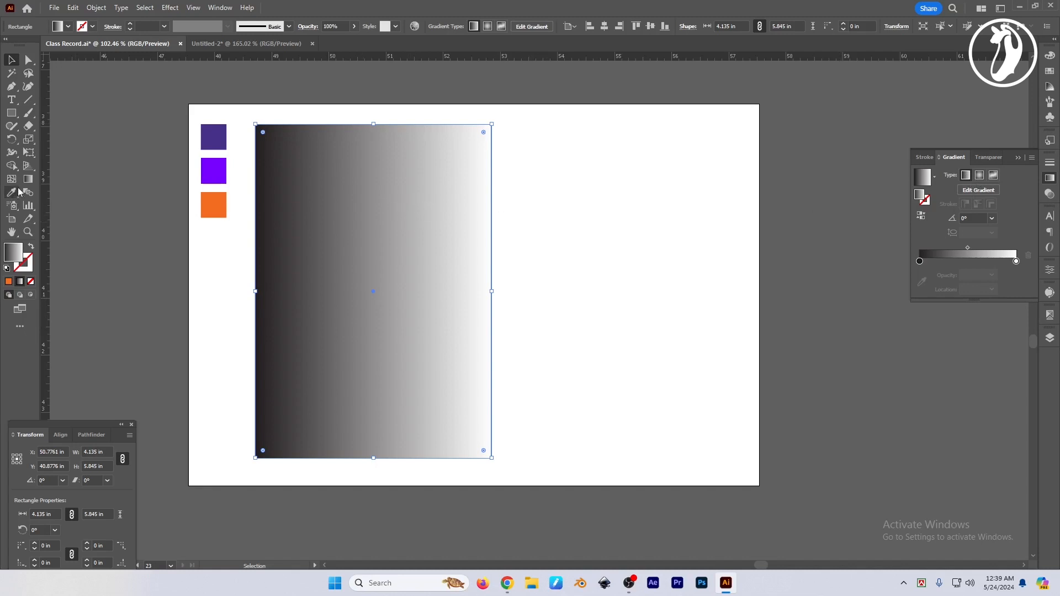
click(974, 218)
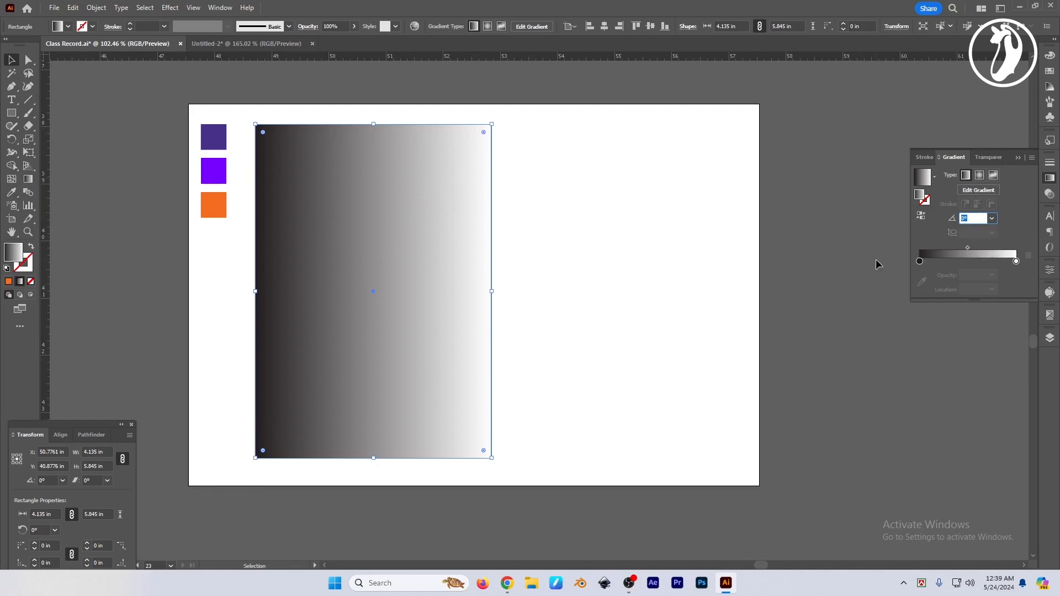
text(90)
key(Return)
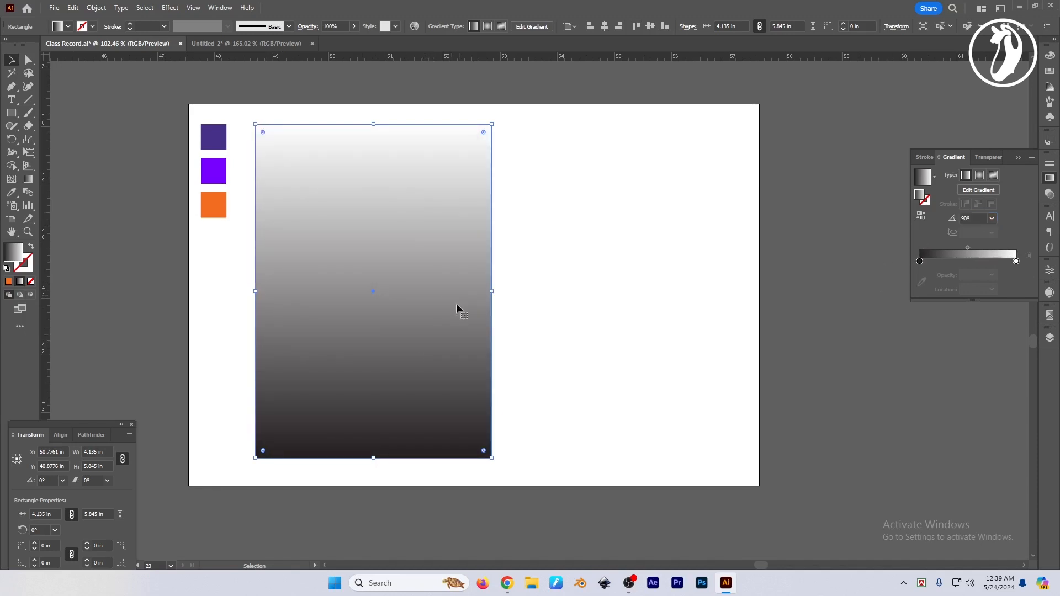
Step: Redraw the rectangle's gradient diagonally with the Gradient tool, from its upper-left area to its lower-right corner at about -59°
click(29, 180)
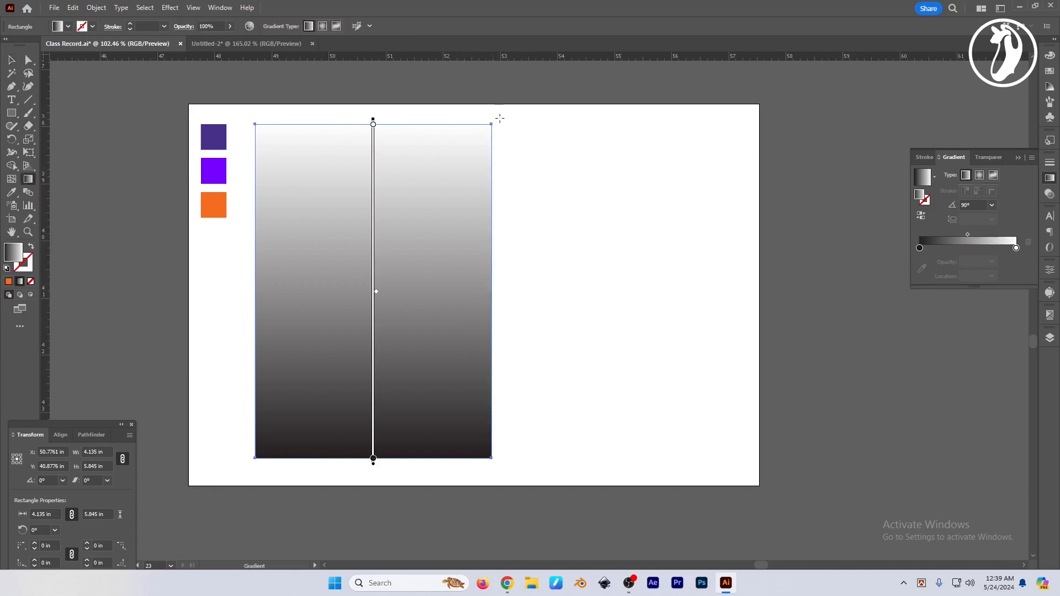
drag(500, 119, 287, 267)
drag(219, 364, 429, 250)
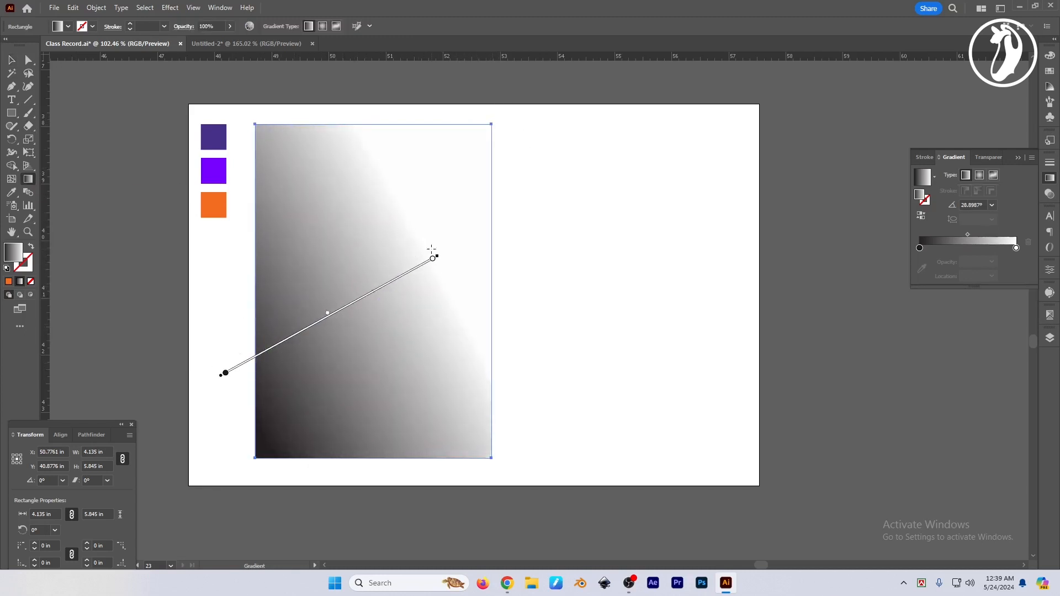
drag(296, 164, 467, 478)
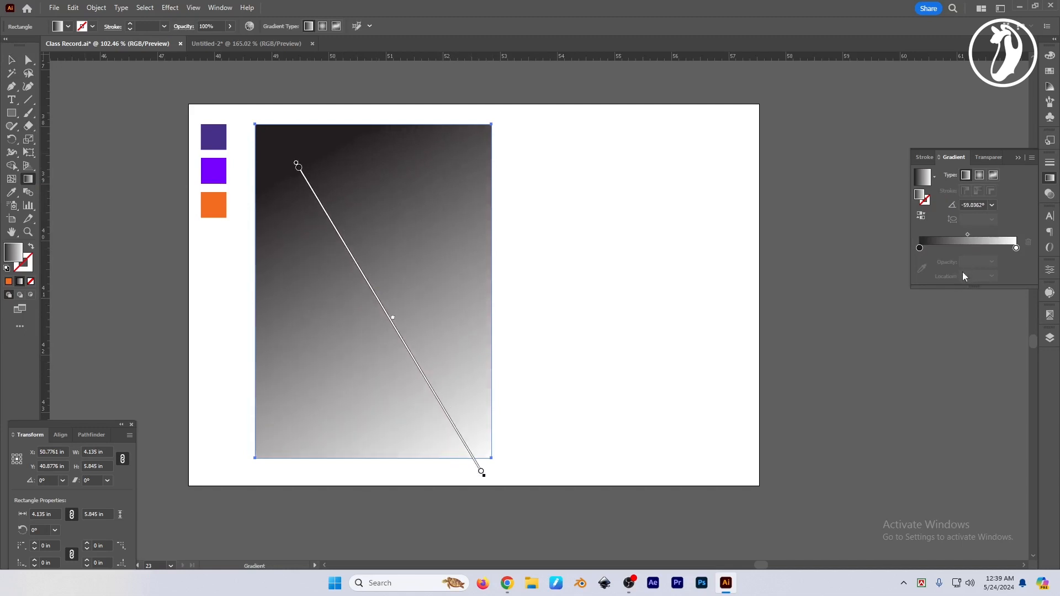
key(v)
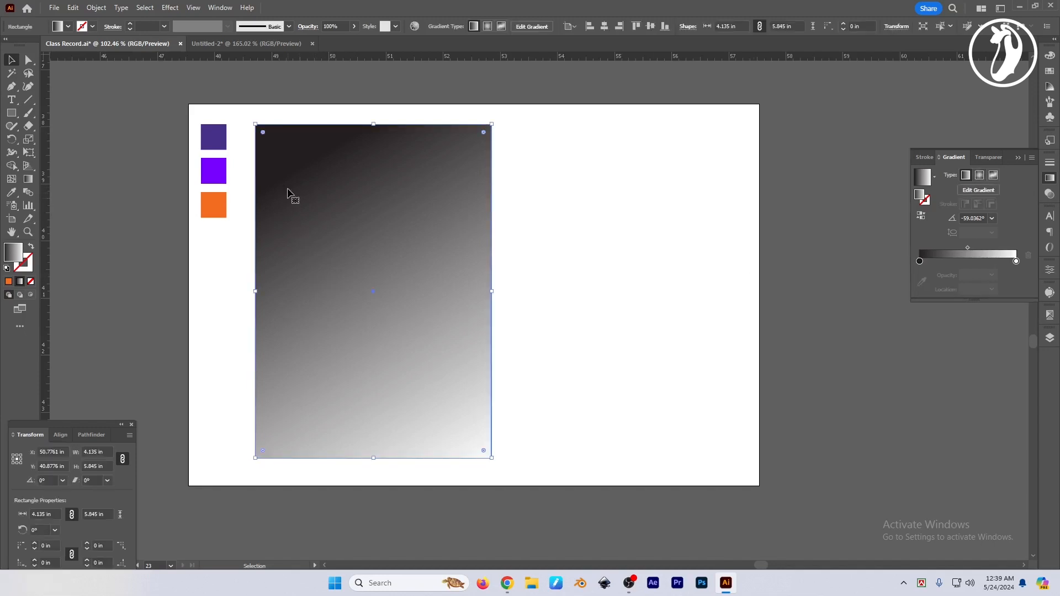
double_click(920, 262)
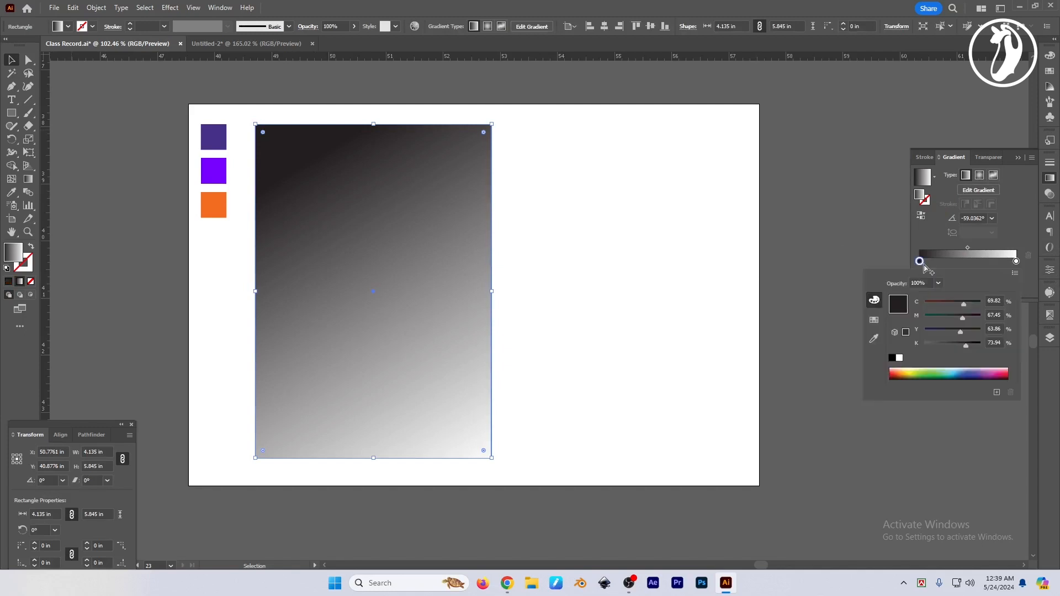
click(919, 268)
click(646, 265)
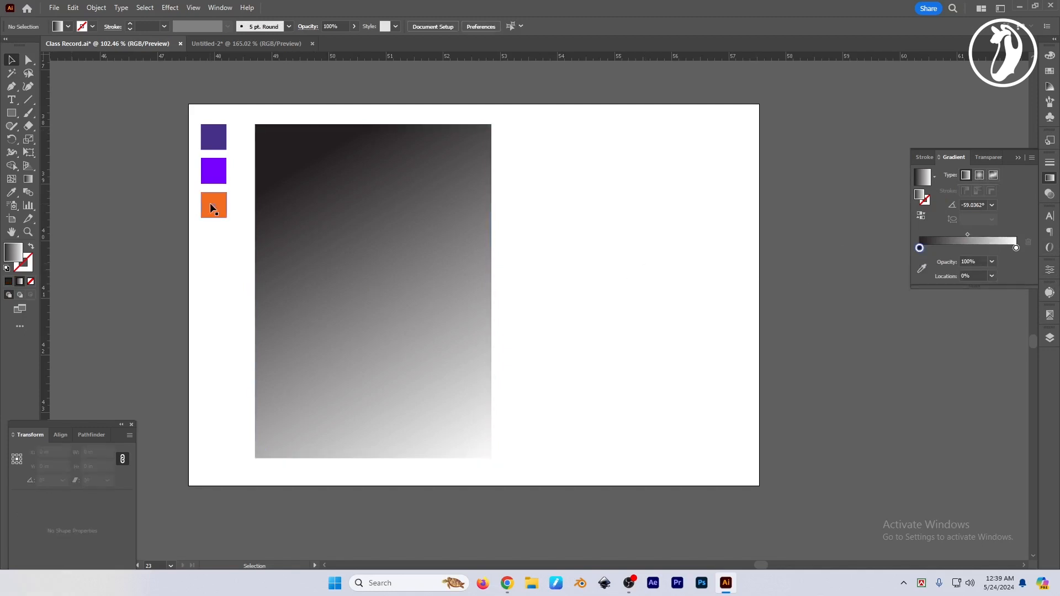
drag(205, 205, 941, 246)
Step: Recolour the rectangle's gradient from swatches, with crimson red on the dark start stop and light orange on the white end stop
click(453, 248)
click(1050, 74)
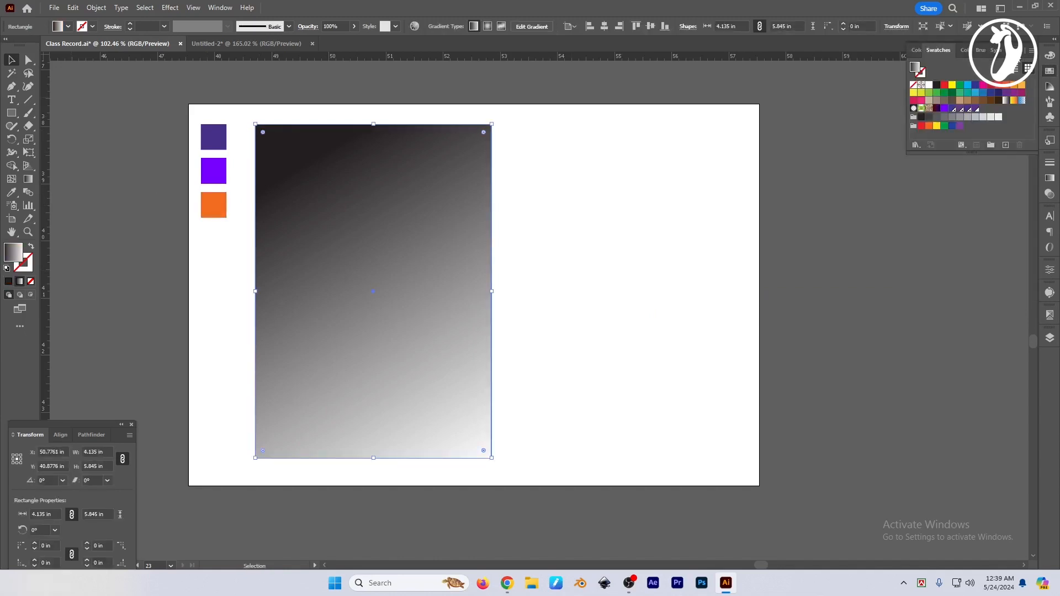
drag(938, 50, 694, 136)
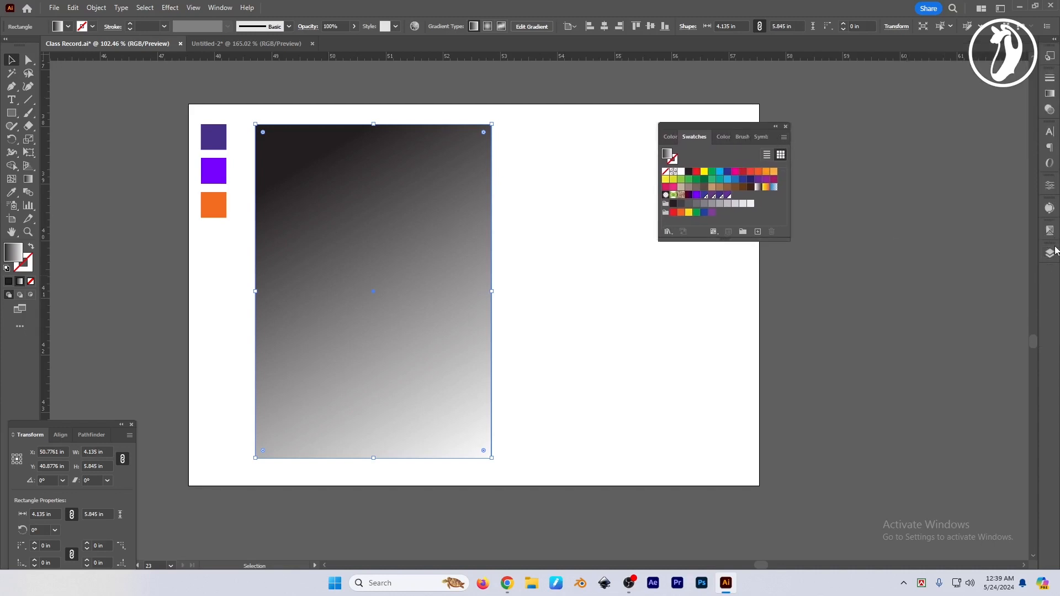
click(1049, 94)
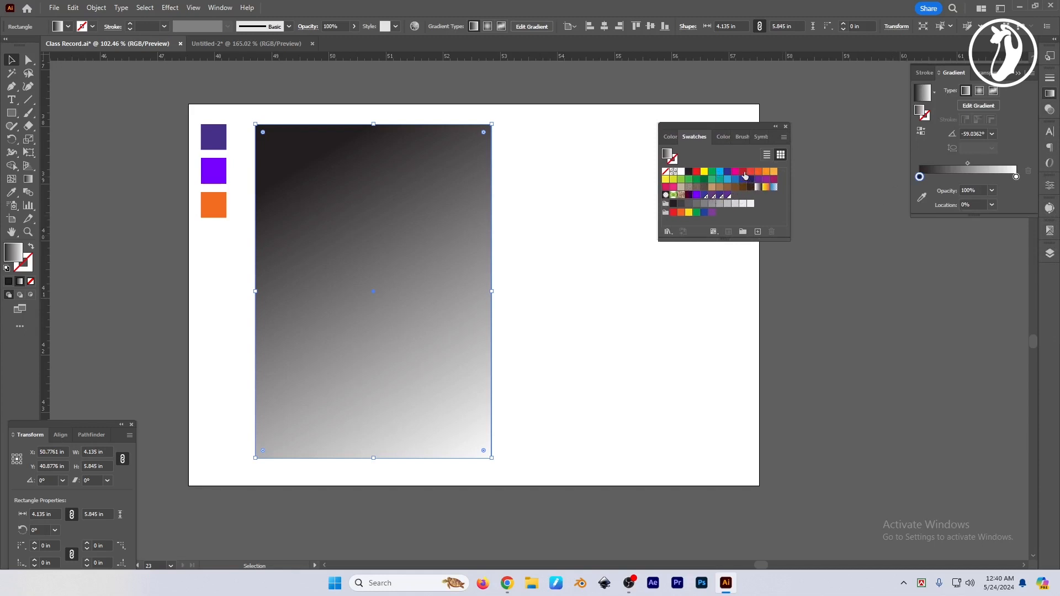
drag(744, 176, 919, 177)
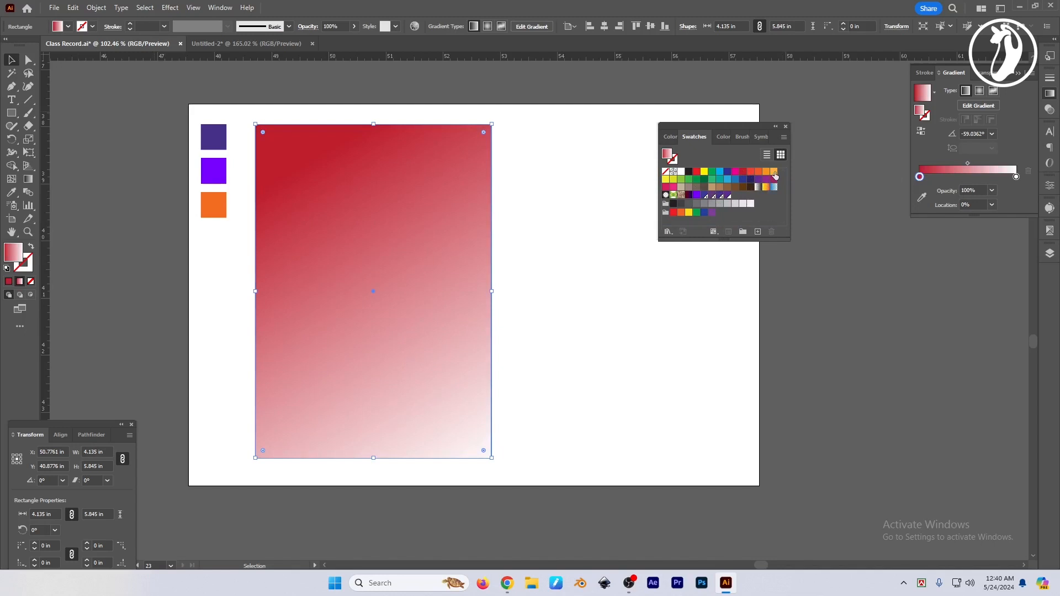
drag(775, 175, 1016, 179)
click(581, 349)
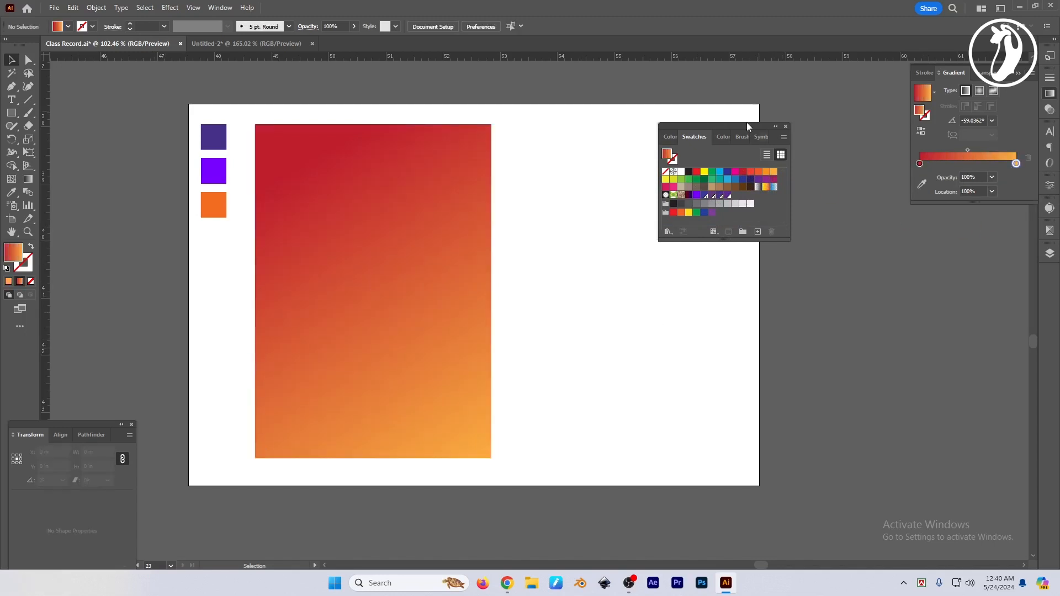
Step: Shift the rectangle's gradient midpoint towards the red stop, to about 25%
drag(775, 132, 771, 132)
click(476, 296)
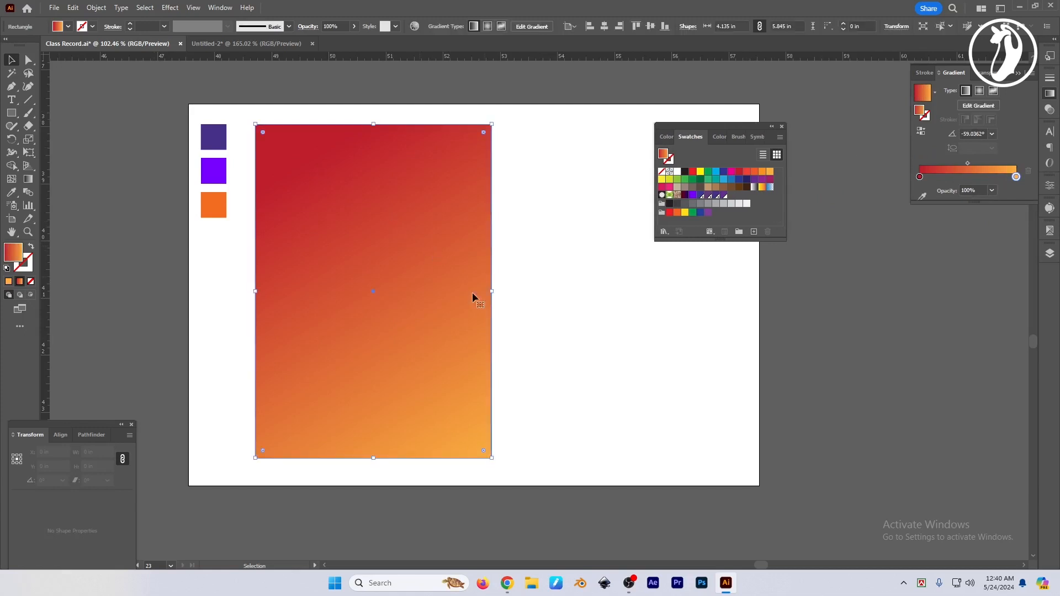
drag(967, 164, 935, 170)
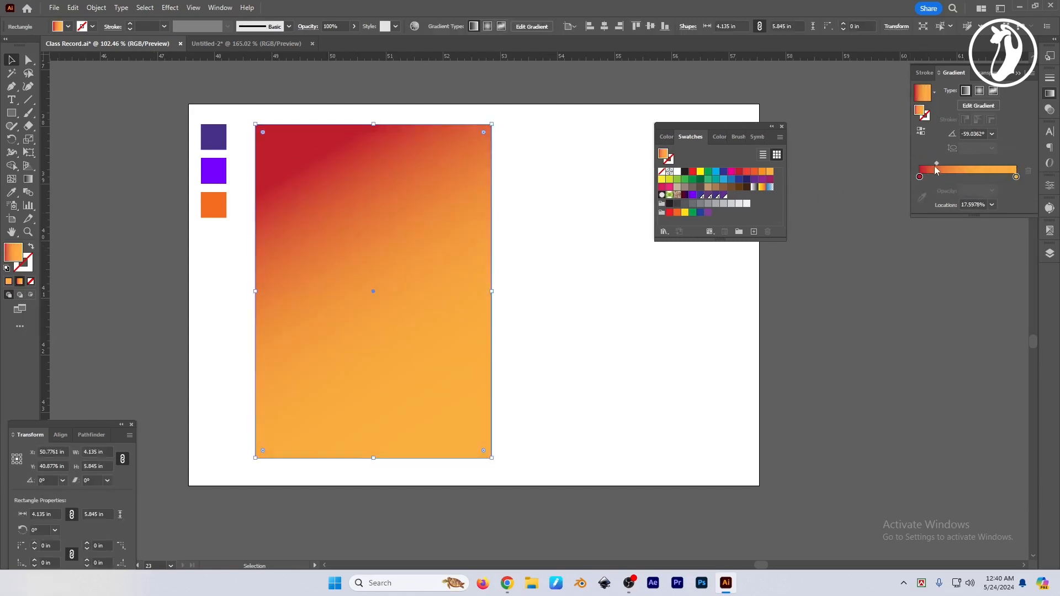
click(968, 177)
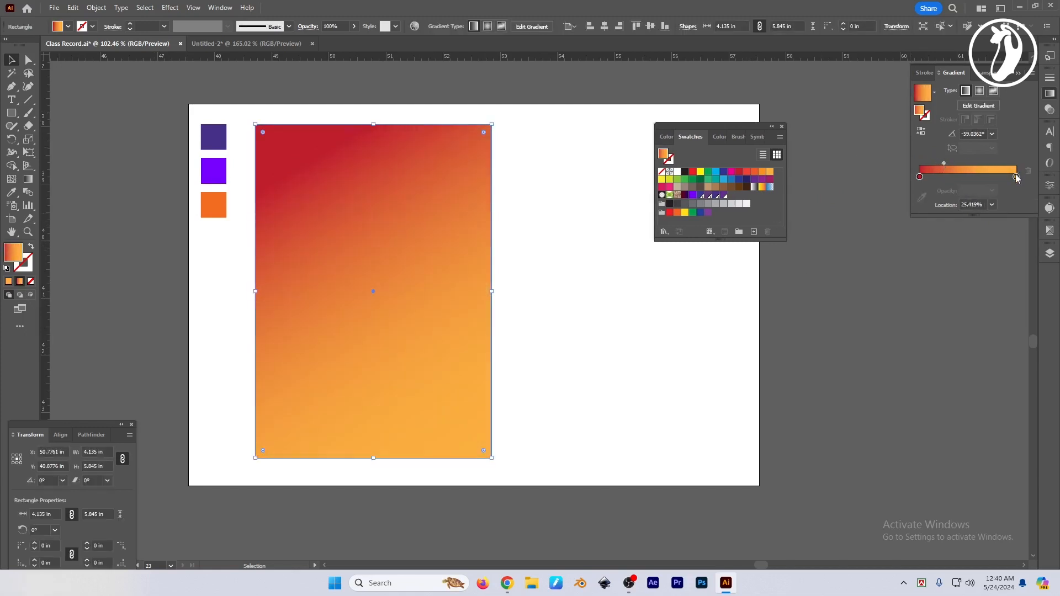
Step: Rearrange the gradient into three stops: red near 2%, light orange at about 52.5% and a second red at the far end
drag(967, 177, 921, 181)
click(919, 177)
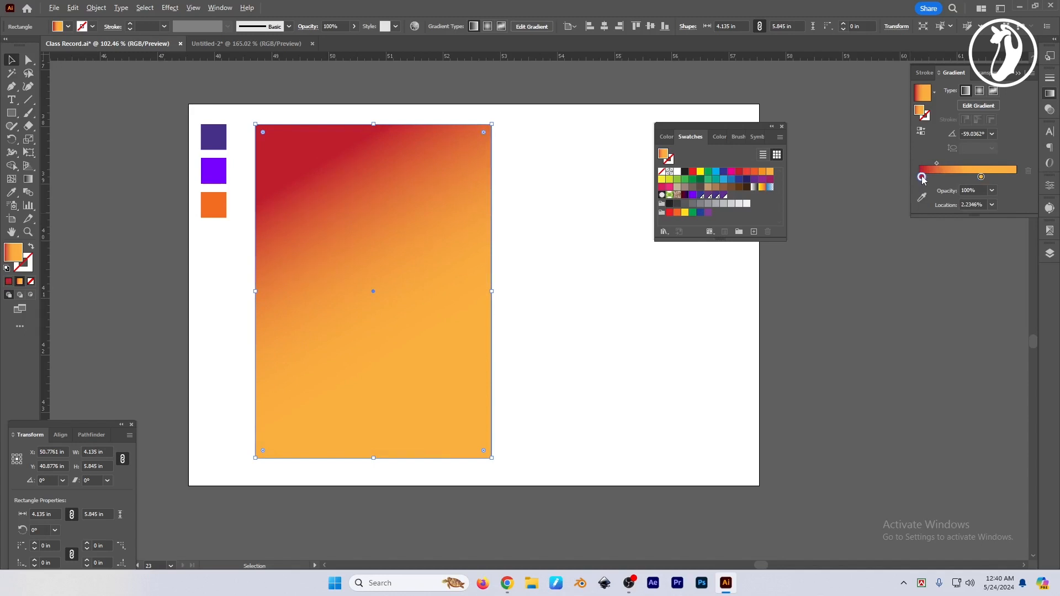
drag(923, 177, 970, 178)
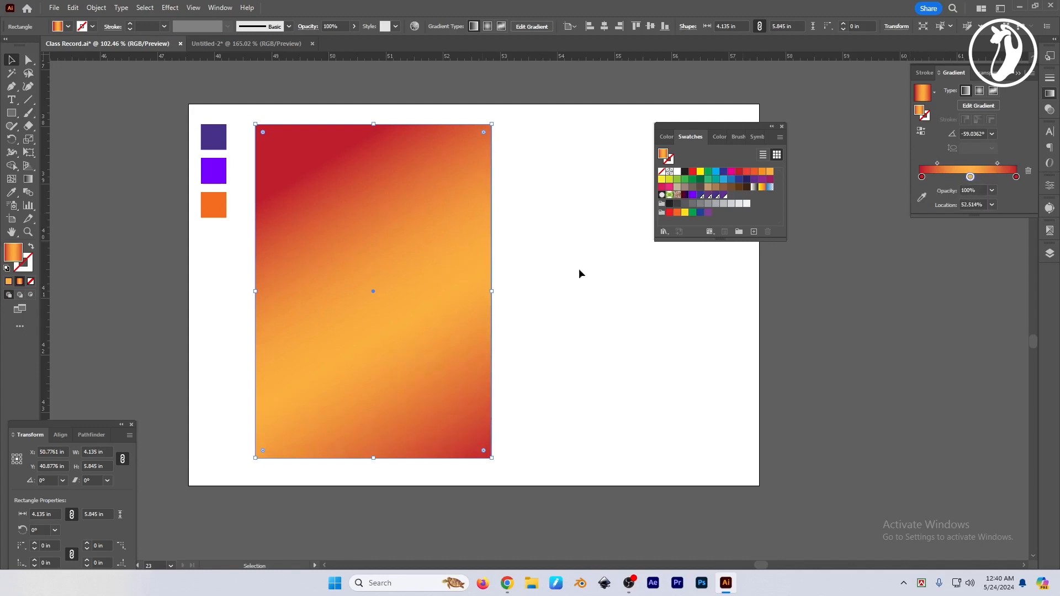
Step: Set the middle gradient stop to 69% magenta and 100% yellow, and move the rectangle closer to the coloured squares
double_click(970, 177)
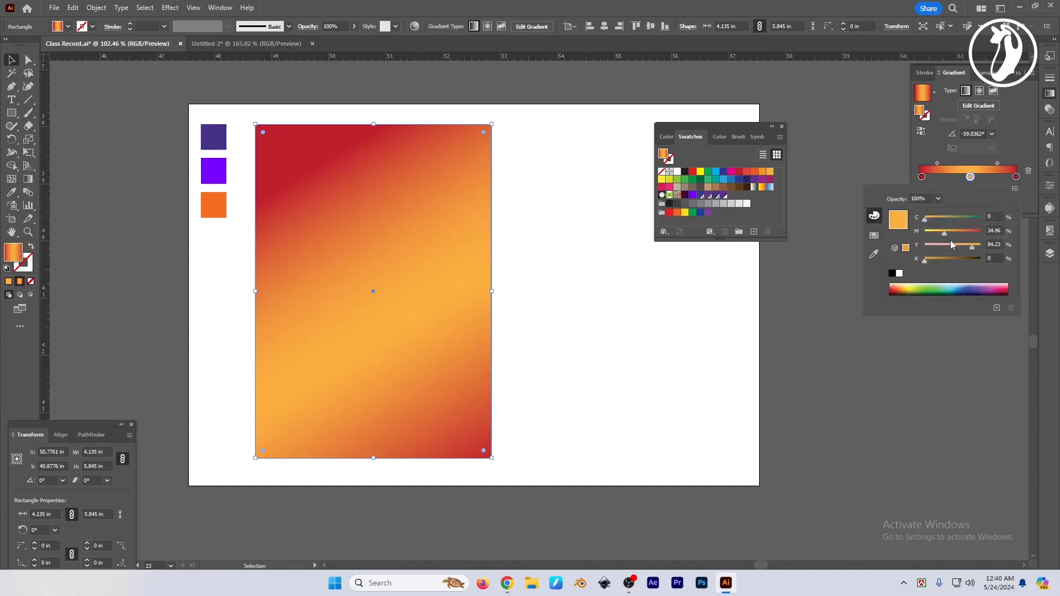
drag(945, 234, 1025, 250)
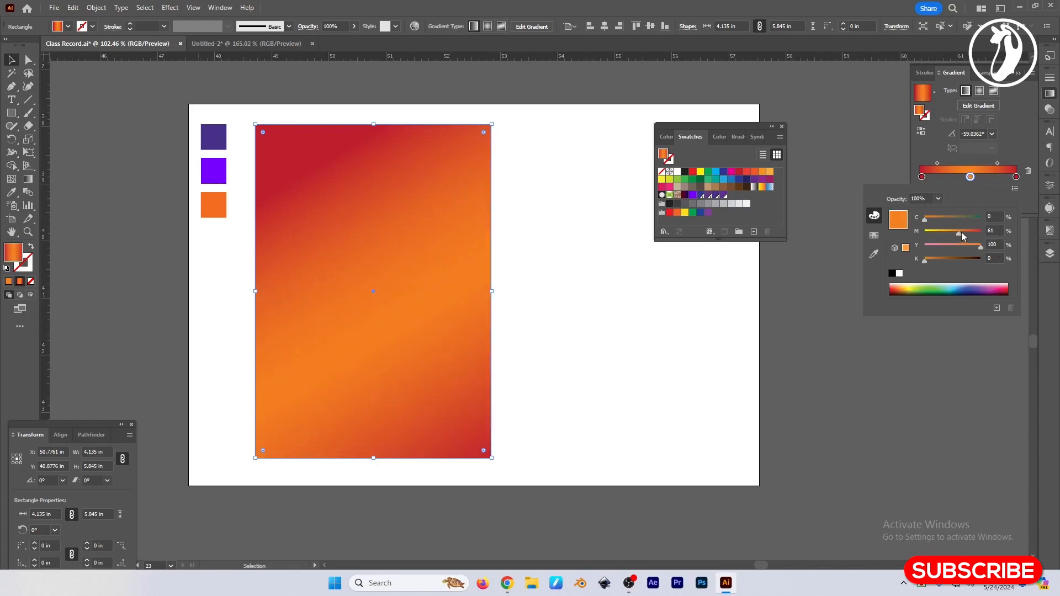
drag(961, 232, 965, 234)
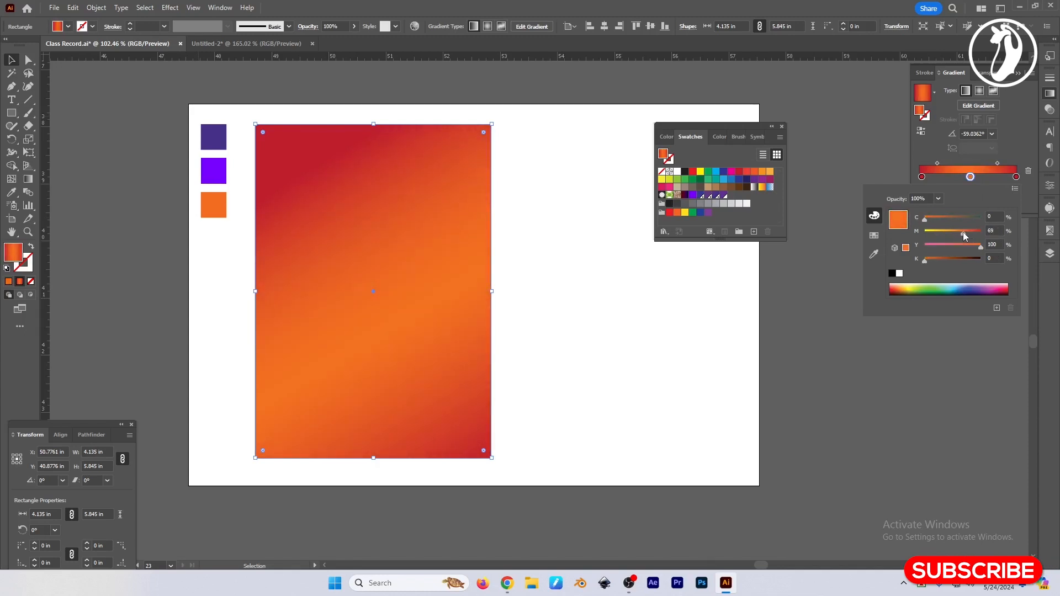
click(554, 359)
drag(628, 359, 616, 361)
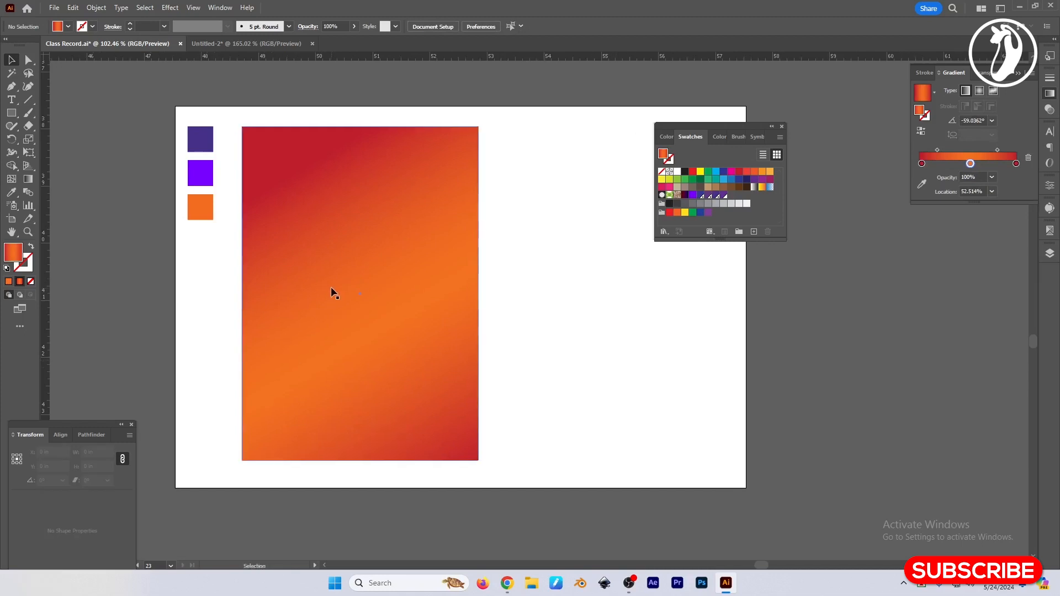
drag(330, 286, 312, 287)
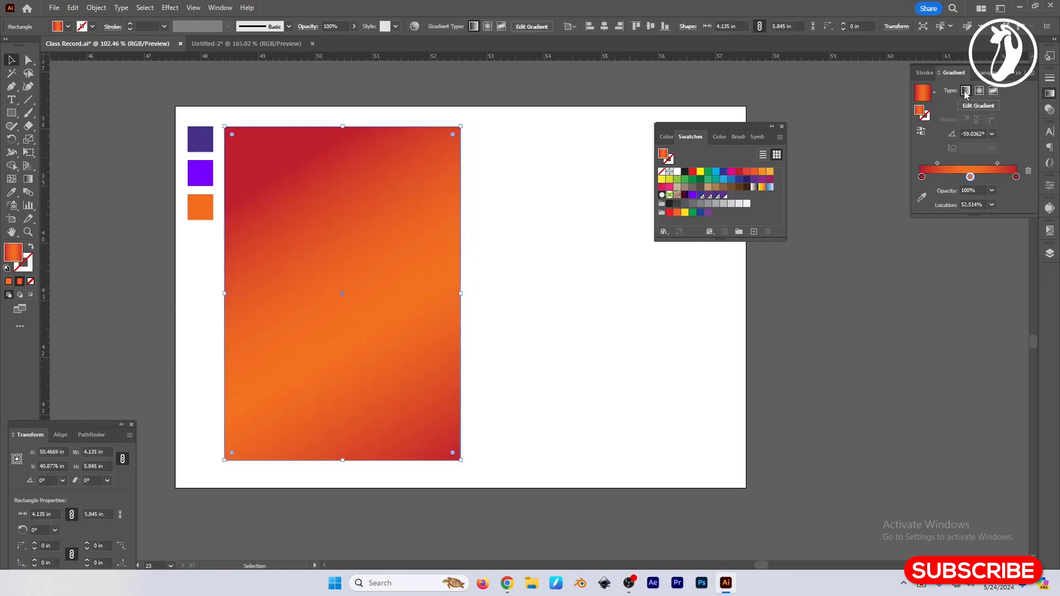
click(985, 112)
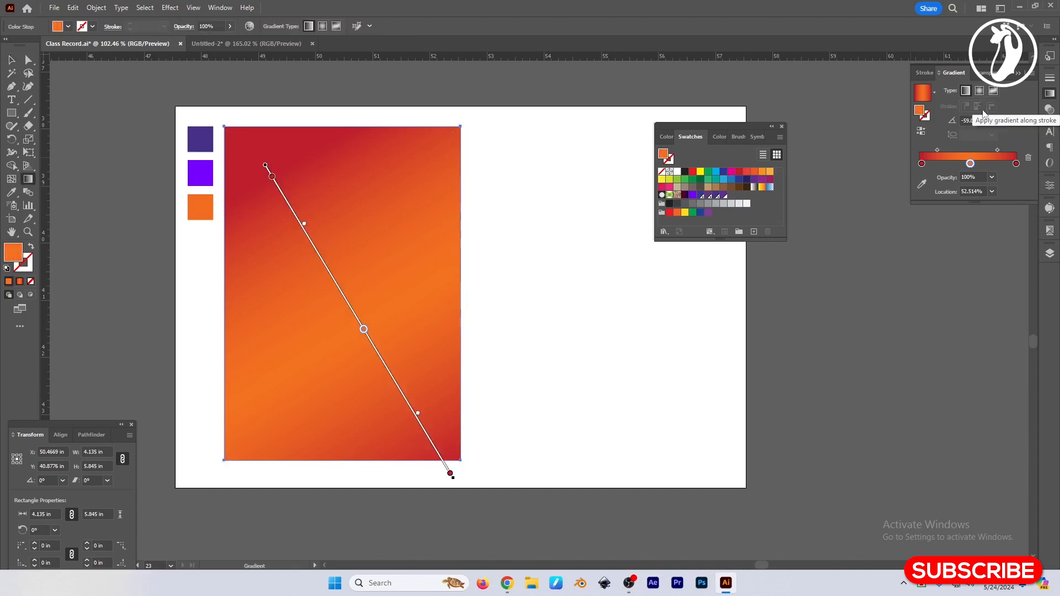
click(985, 121)
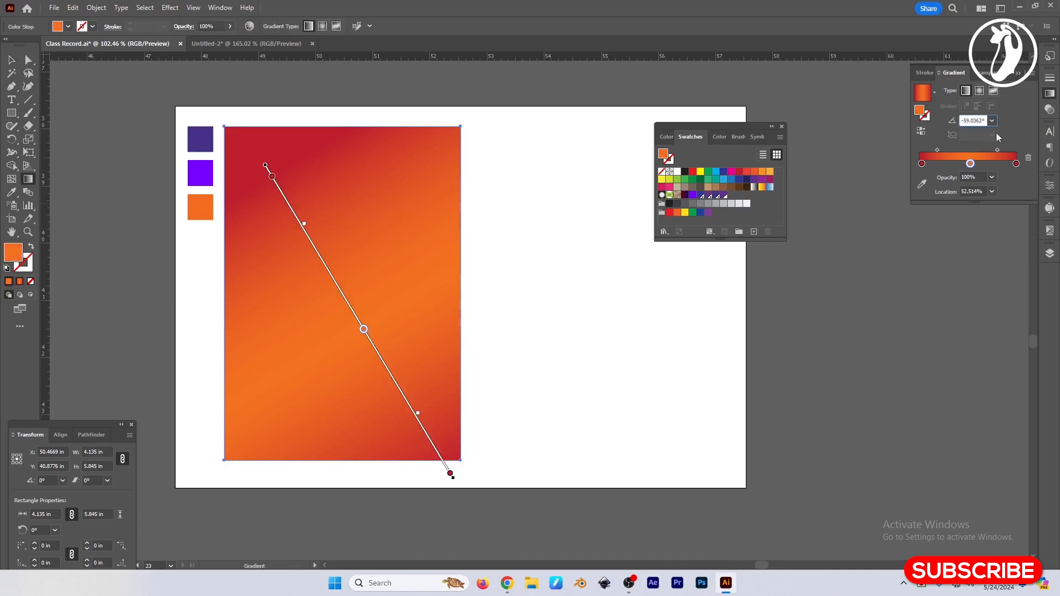
click(573, 353)
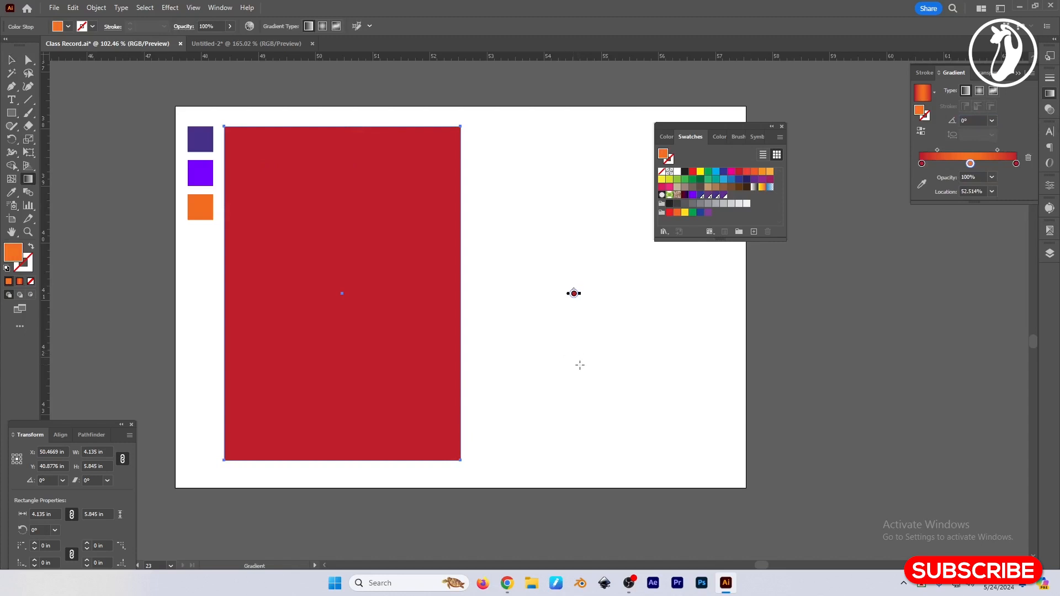
key(ctrl+z)
Step: Draw a circle about 2.38 in in diameter beside the rectangle, filled with the same red-orange gradient
key(v)
key(l)
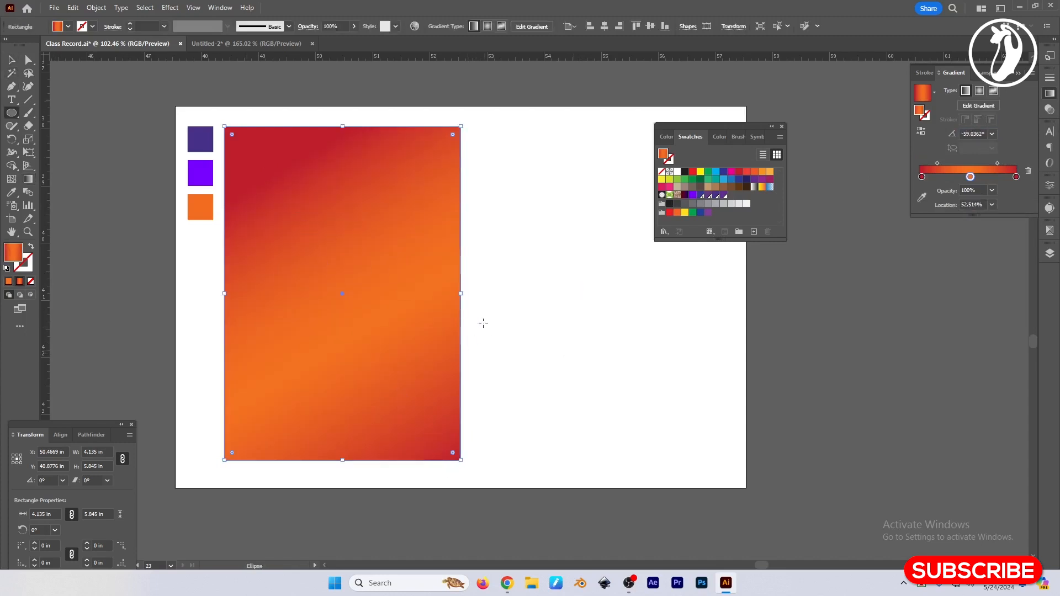
drag(528, 220, 580, 304)
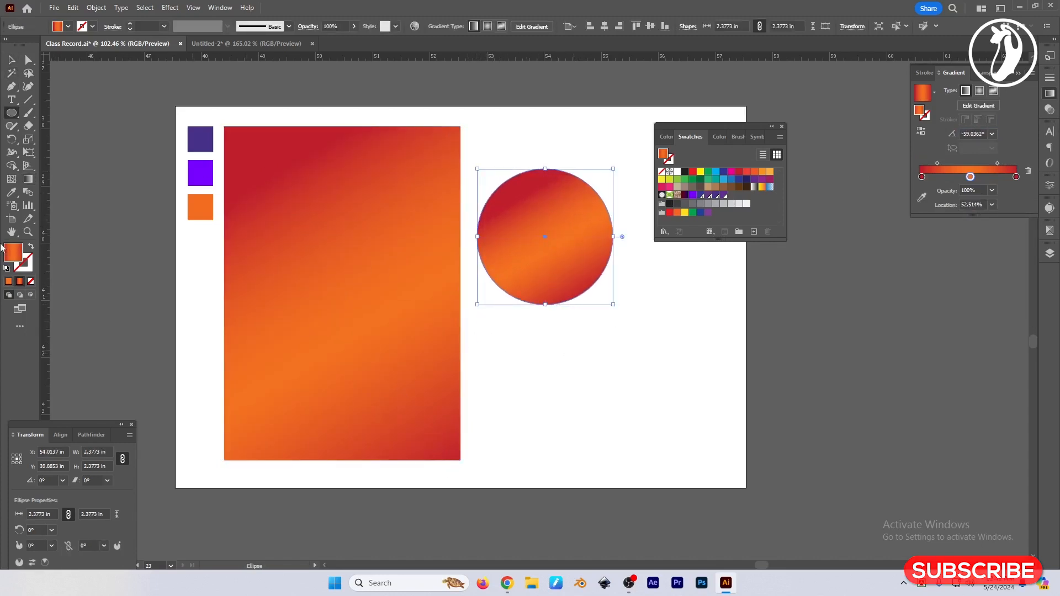
Step: Swap the circle's gradient fill onto its stroke, leaving no fill, and set the stroke weight to 9 pt
click(30, 247)
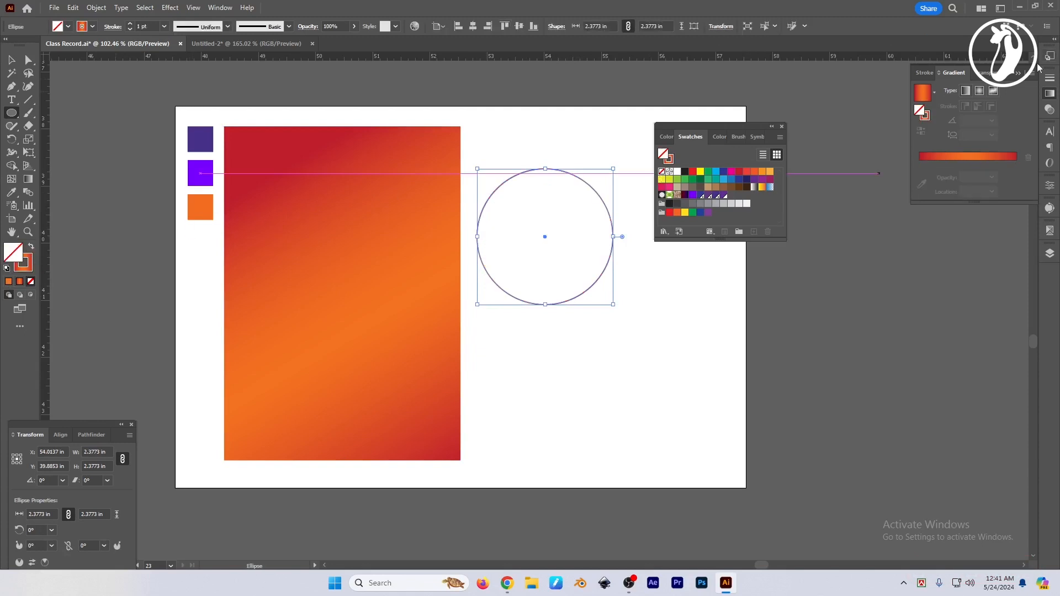
click(926, 72)
click(967, 89)
text(5)
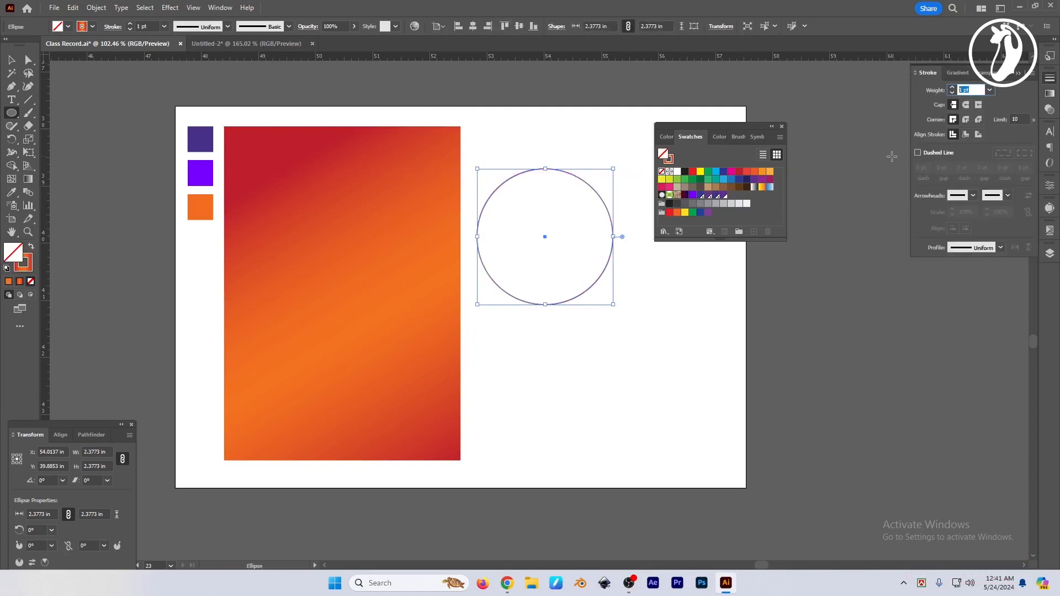
key(Return)
key(Up)
key(Up)
key(Up)
key(Up)
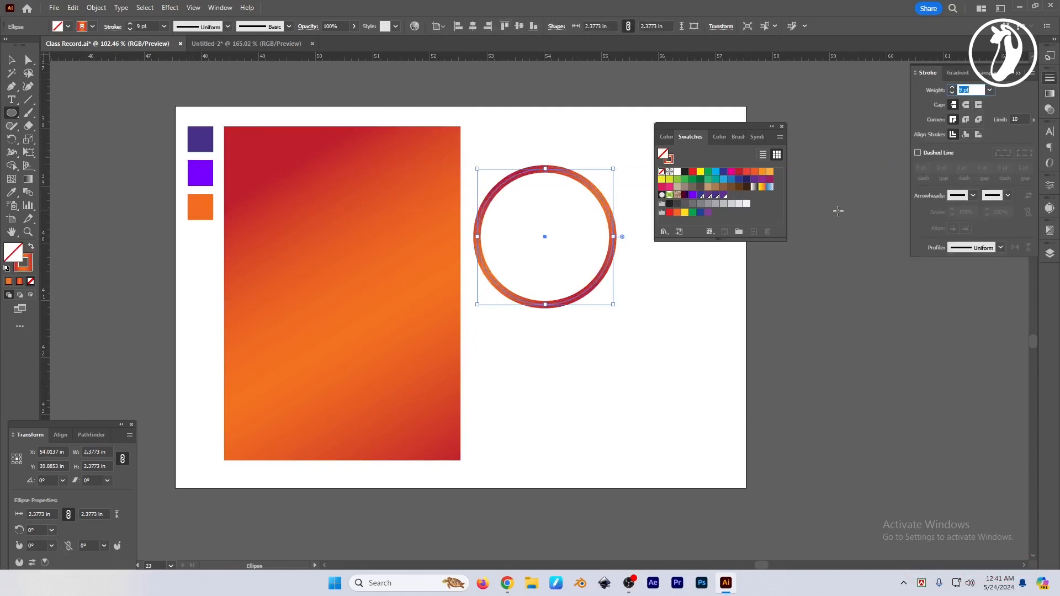
Step: Compare the gradient options for the circle's stroke with those for the large rectangle's fill, showing the rectangle's gradient annotator
click(956, 73)
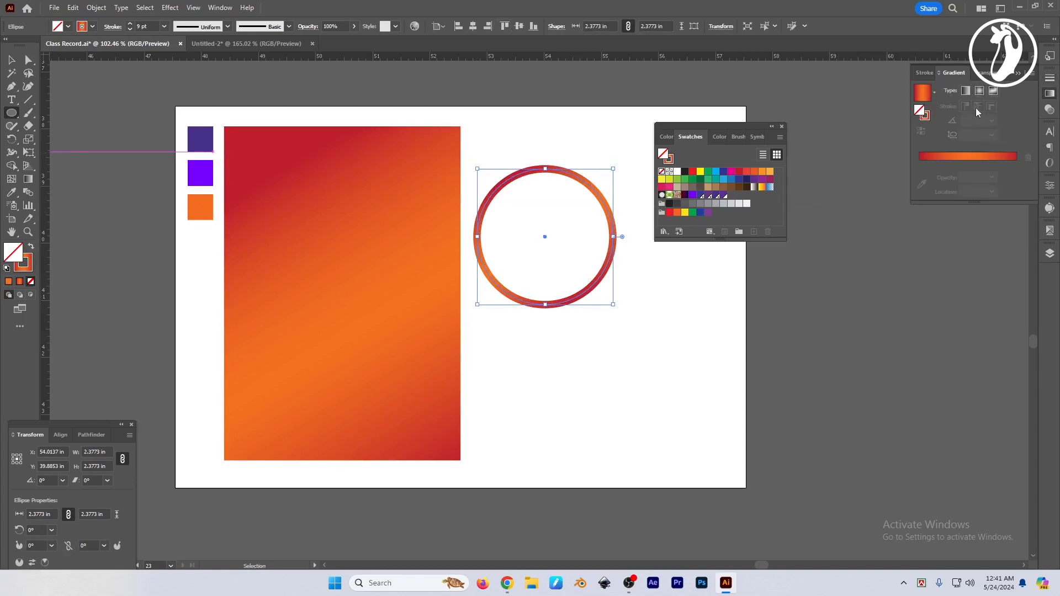
click(926, 119)
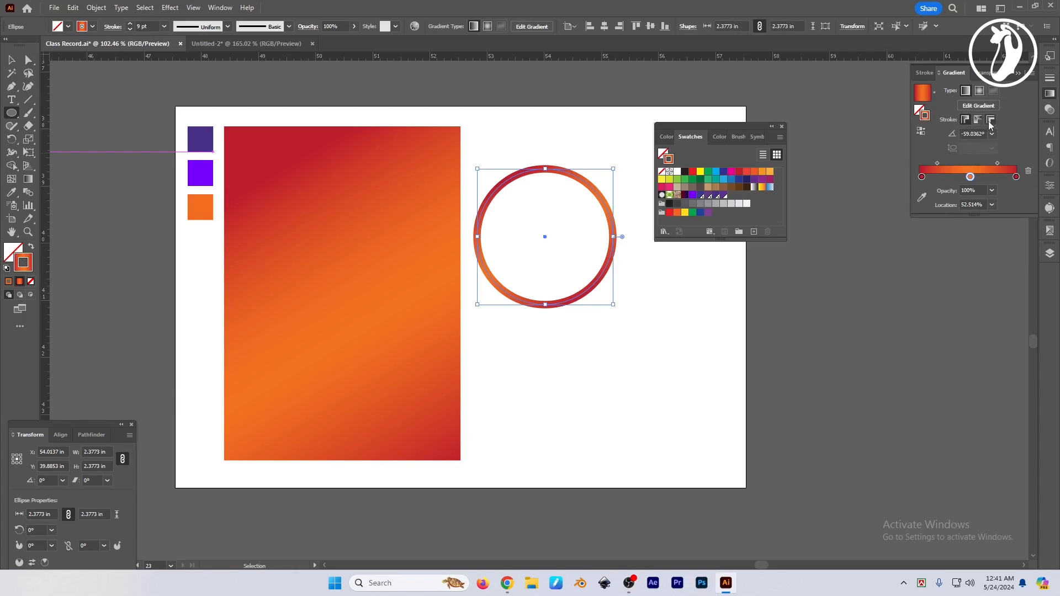
key(v)
click(410, 168)
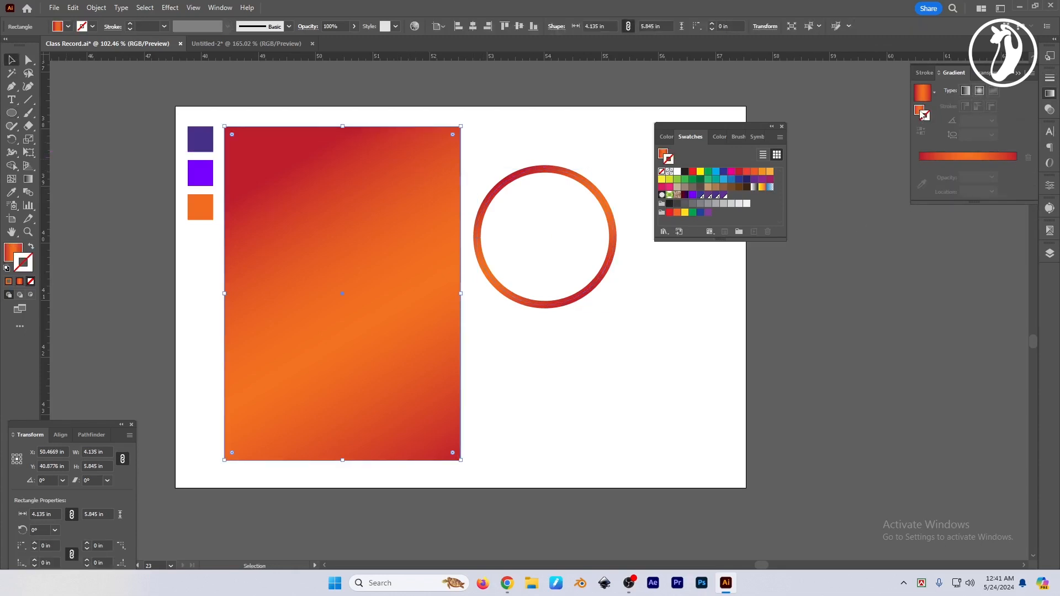
click(920, 109)
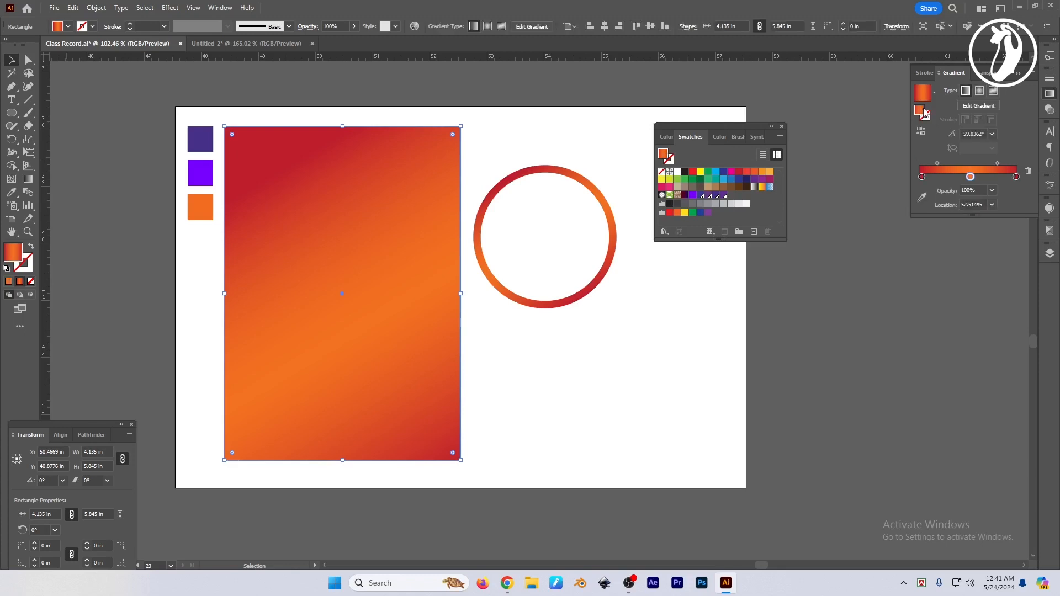
click(987, 107)
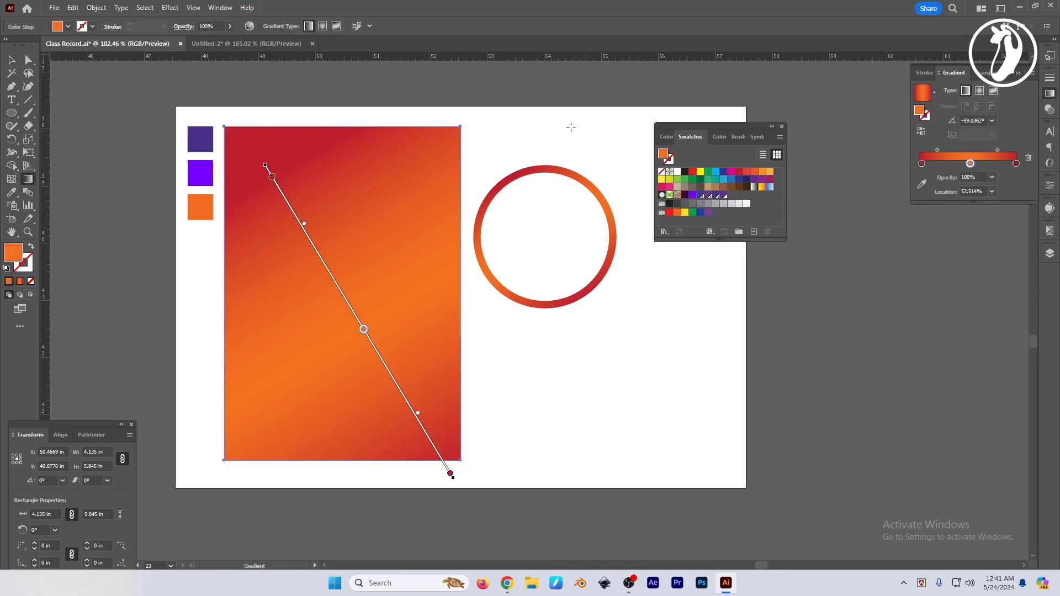
Step: Examine the circle's stroke gradient up close, with the Swatches panel moved aside
key(c)
key(v)
click(556, 169)
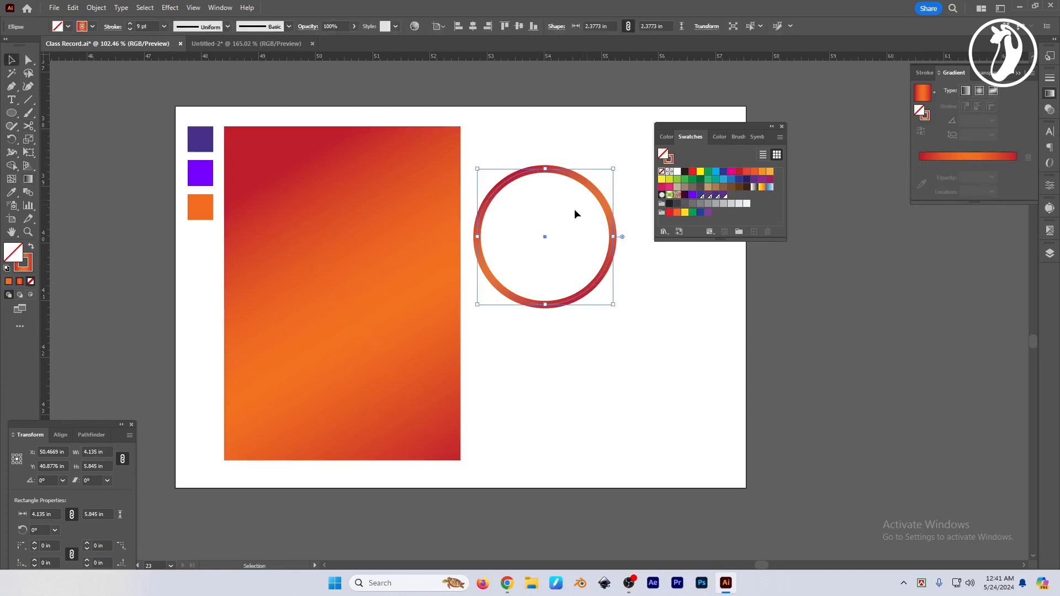
click(925, 116)
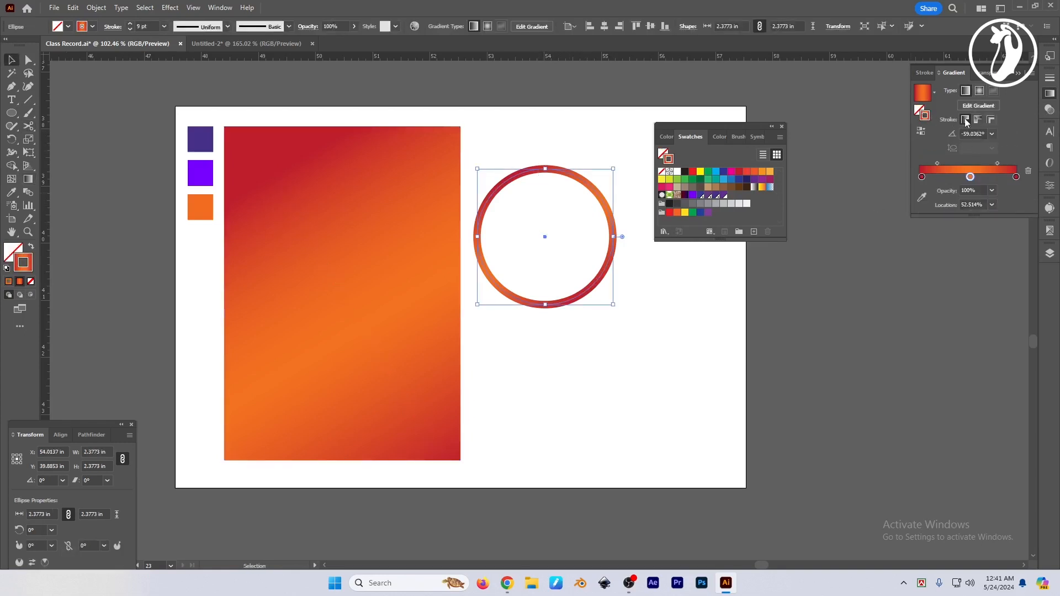
drag(607, 247, 646, 329)
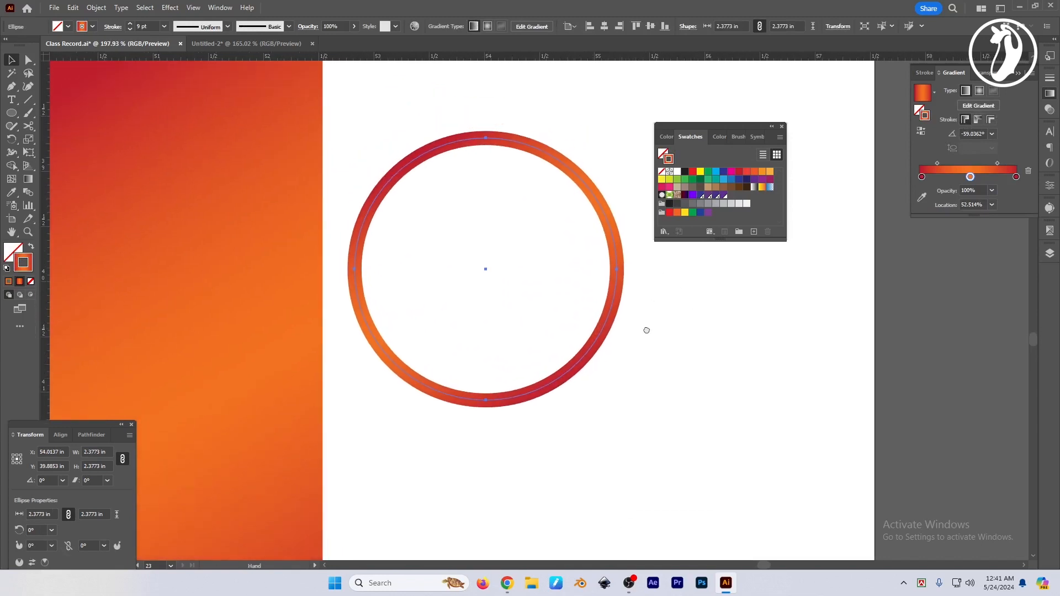
drag(629, 290, 656, 309)
drag(662, 312, 662, 319)
drag(718, 127, 784, 99)
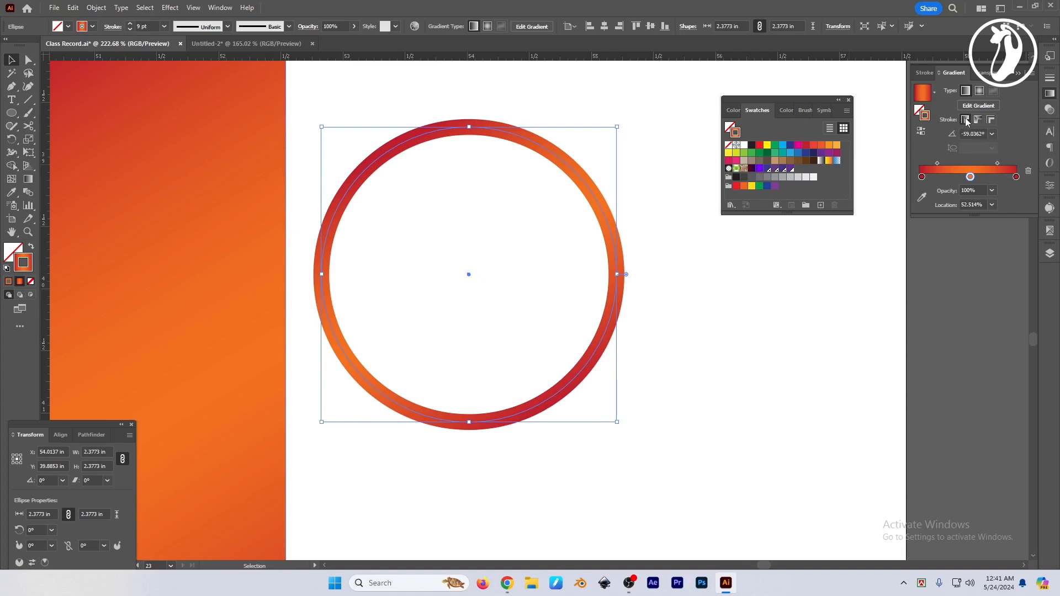
click(717, 326)
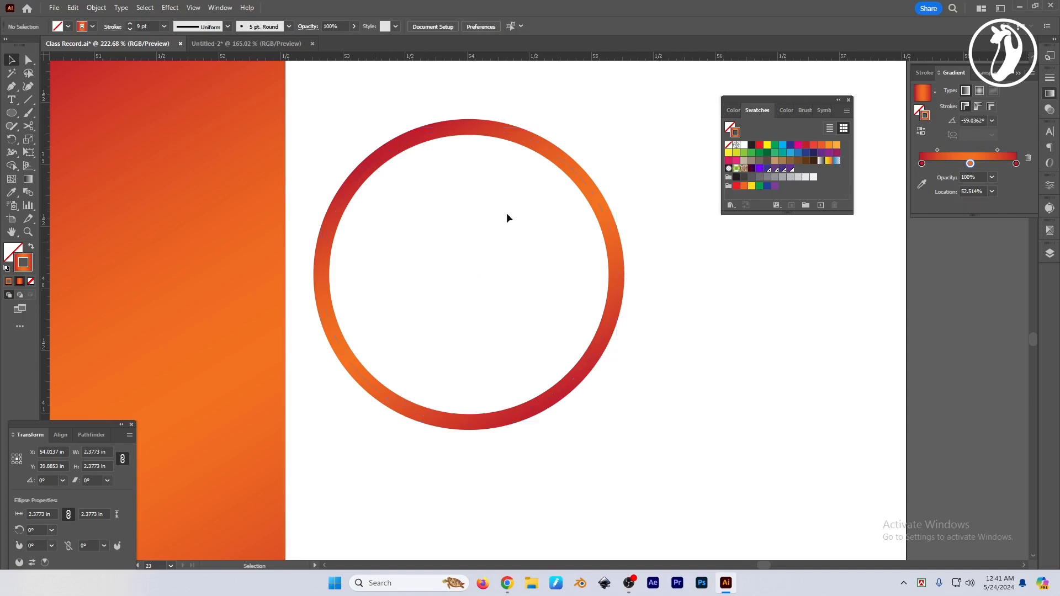
Step: Draw a square about 1.8 in wide beside the circle, with the same gradient applied within its 9 pt stroke
key(m)
drag(638, 192, 874, 429)
key(ctrl+space)
drag(739, 323, 599, 345)
drag(594, 229, 589, 177)
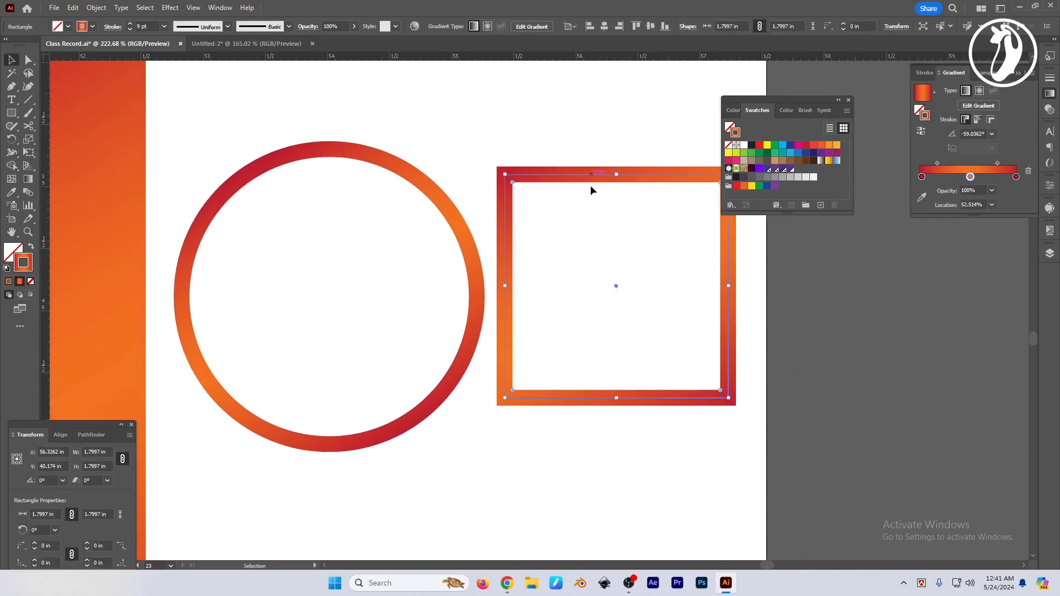
scroll(634, 267, down, 1)
drag(638, 272, 611, 272)
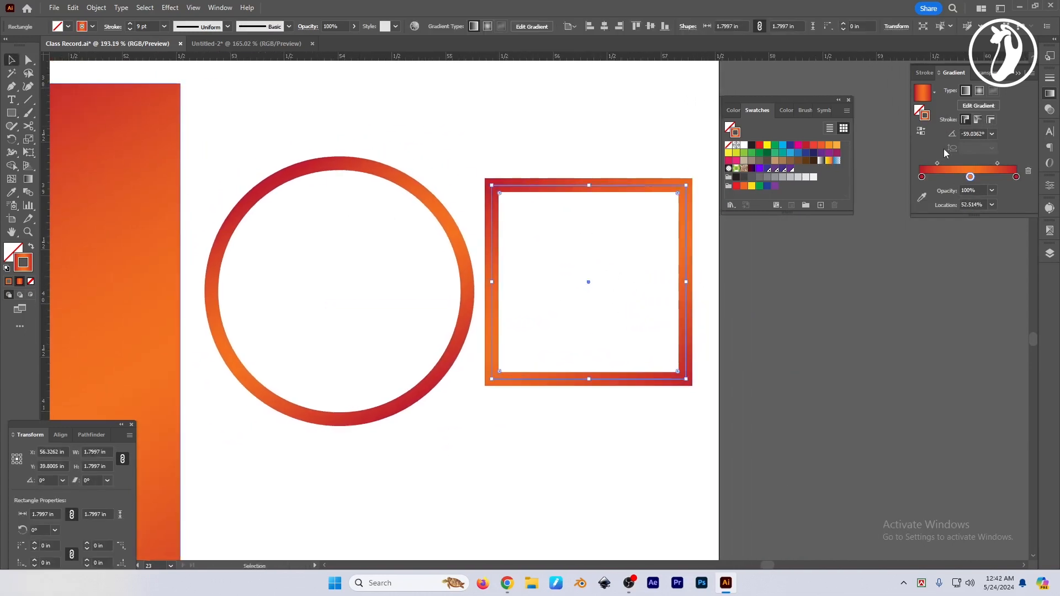
click(966, 120)
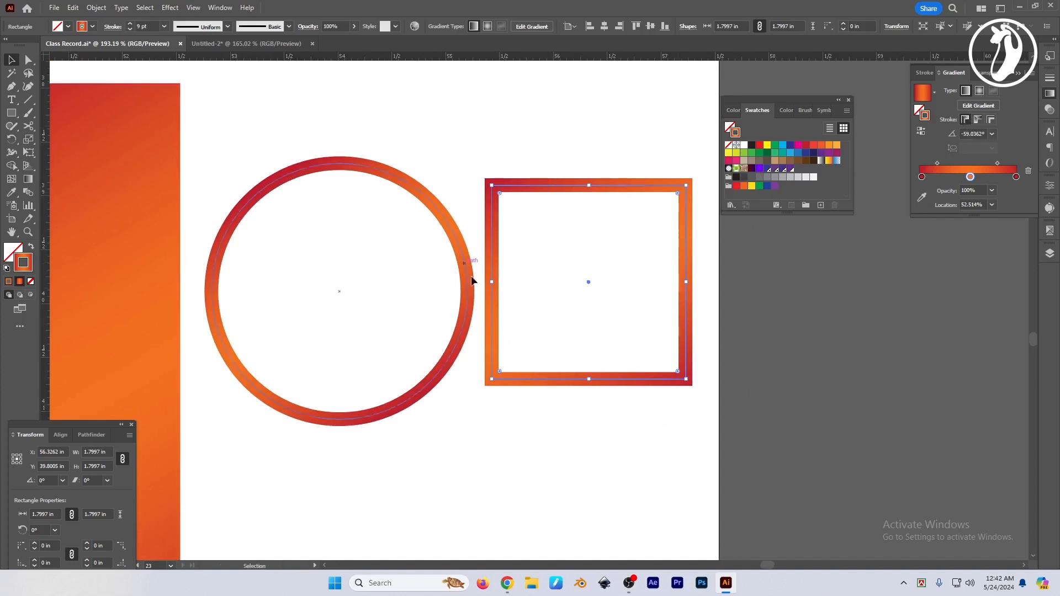
Step: Duplicate the outlined circle and square directly below the originals, and apply the gradient along the stroke of both copies
drag(478, 446, 483, 371)
drag(291, 382, 587, 133)
scroll(596, 258, down, 2)
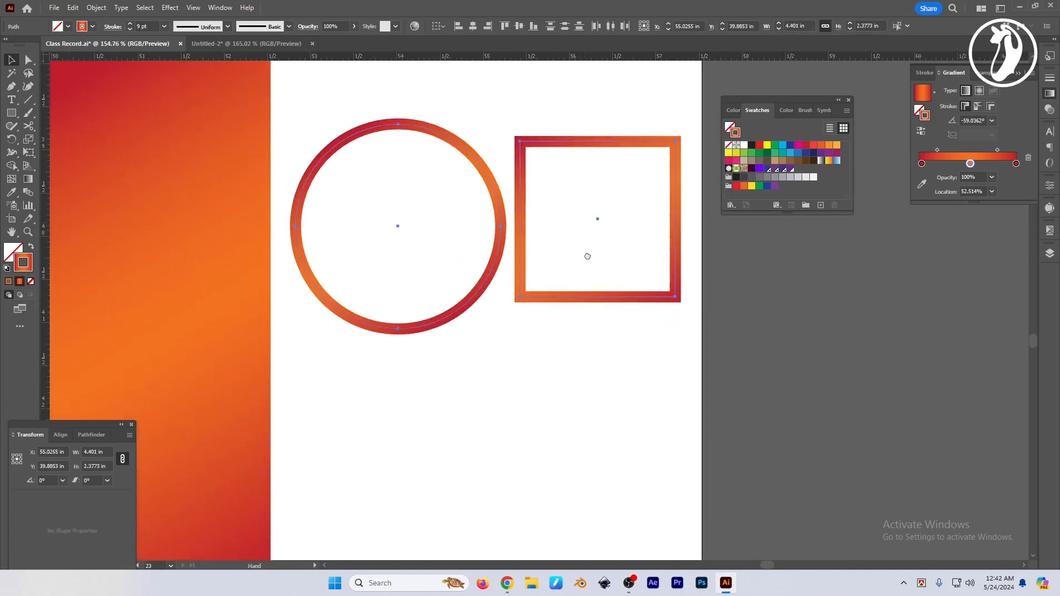
drag(587, 256, 592, 291)
drag(523, 225, 525, 390)
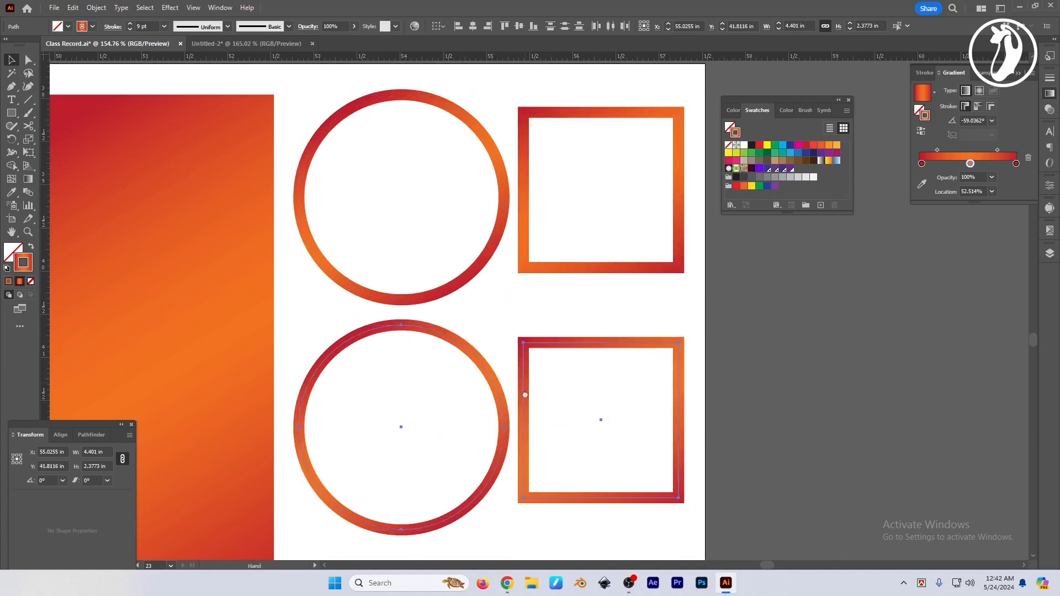
click(979, 109)
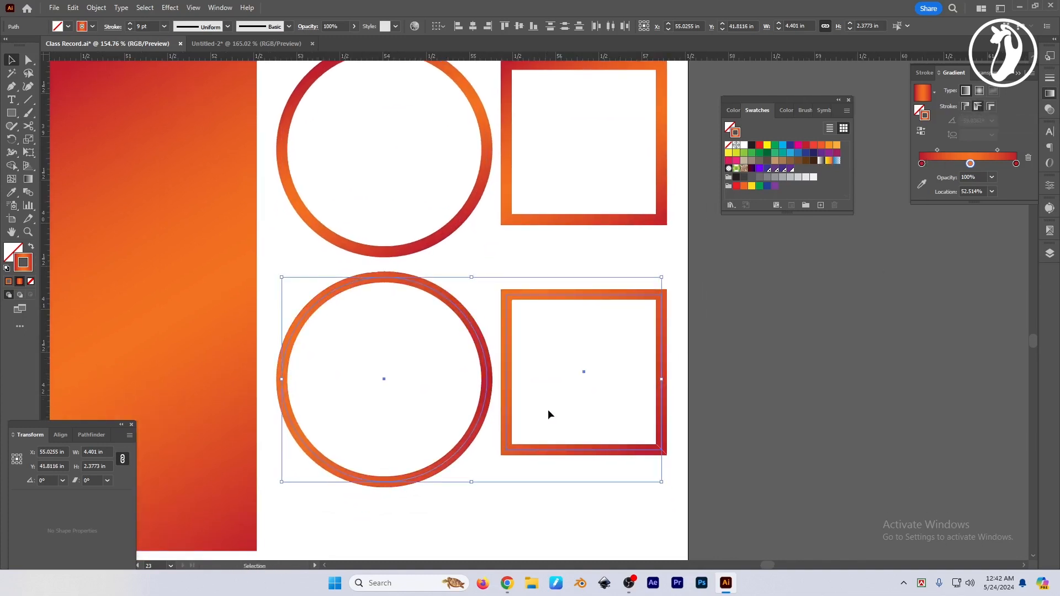
Step: Narrow the copied square to about 1.57 in wide and inspect how the gradient runs along its stroke at the corner
click(762, 436)
drag(694, 484, 697, 463)
drag(597, 435, 738, 456)
drag(763, 418, 675, 467)
drag(634, 410, 630, 414)
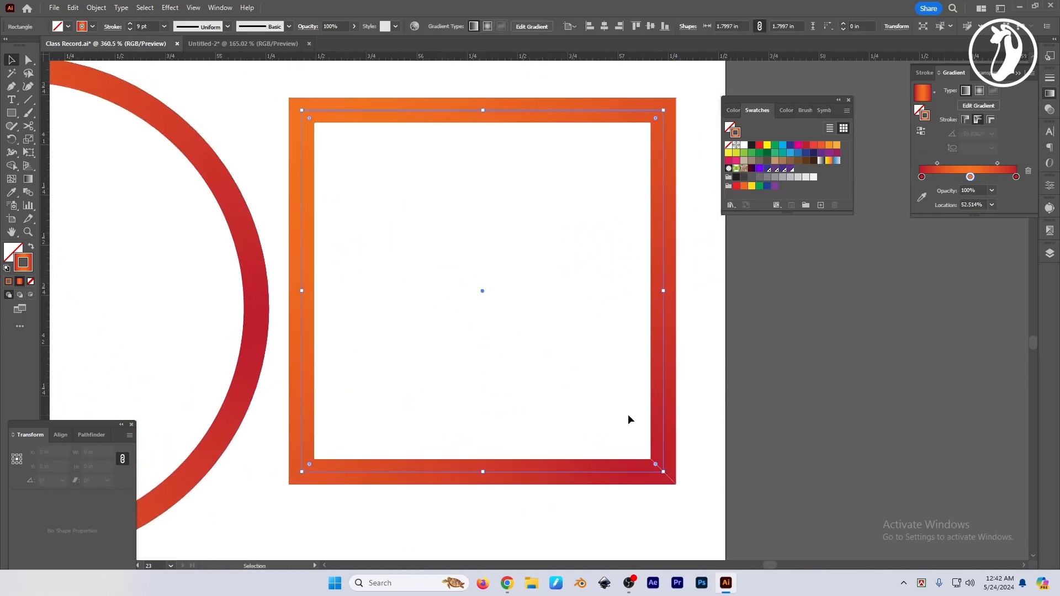
drag(661, 292, 639, 292)
drag(675, 367, 707, 348)
click(707, 350)
drag(635, 465, 586, 433)
drag(824, 439, 743, 480)
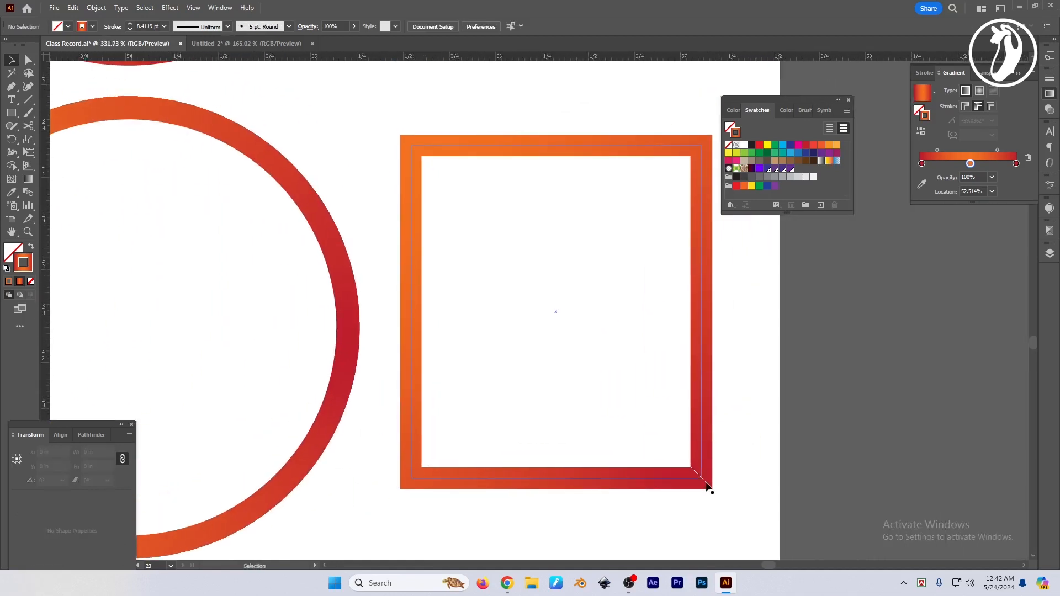
click(706, 482)
drag(777, 447, 707, 441)
drag(768, 435, 724, 423)
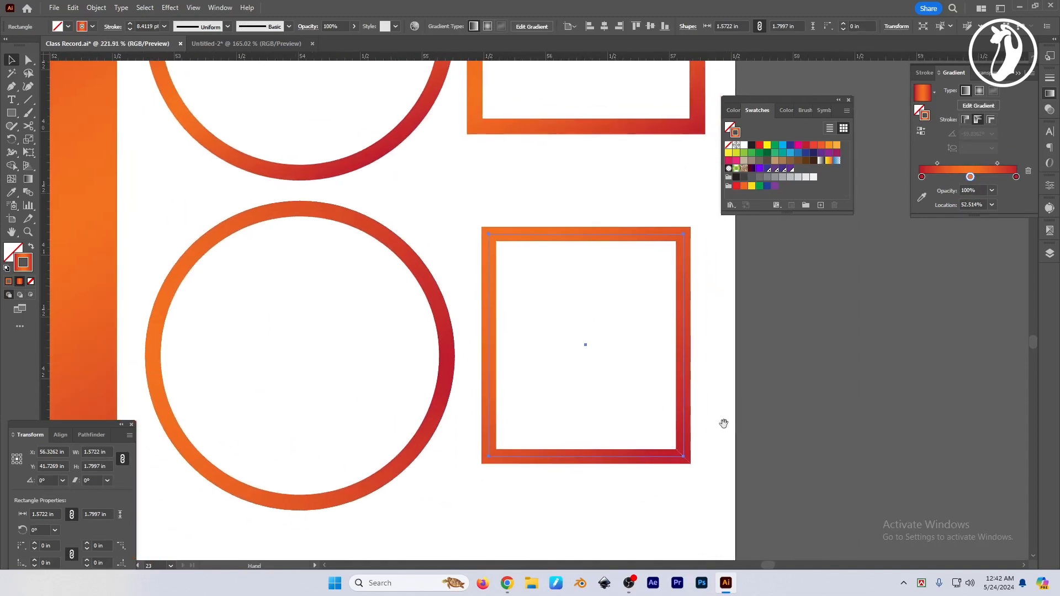
Step: Change the narrowed rectangle's stroke gradient to radial
click(980, 91)
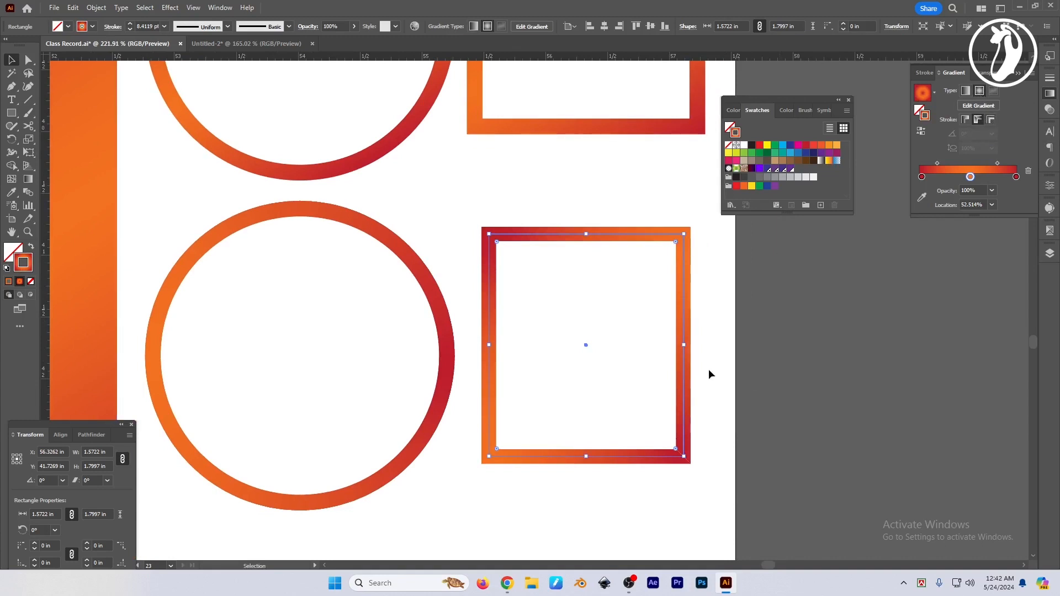
drag(724, 401, 755, 398)
drag(486, 261, 415, 318)
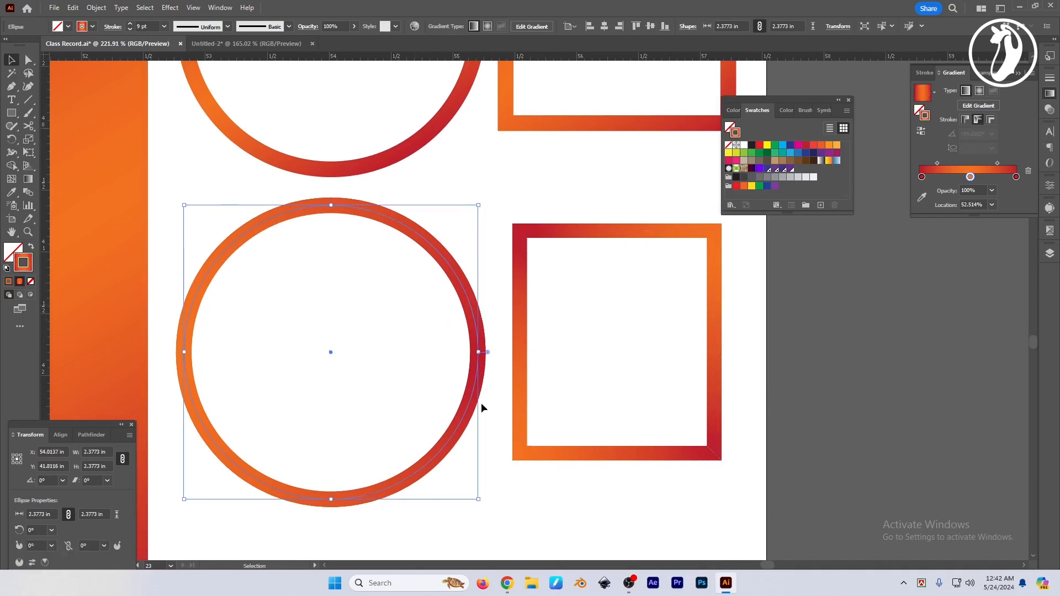
Step: Apply the gradient across the stroke of the lower circle and rectangle
drag(767, 311, 271, 412)
click(990, 106)
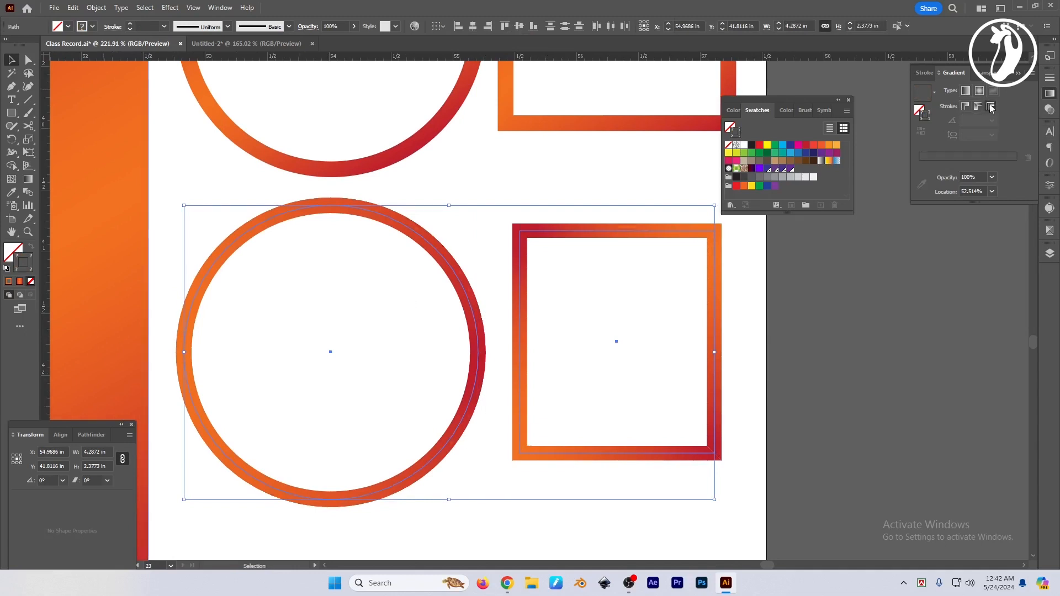
click(788, 393)
drag(766, 410, 777, 409)
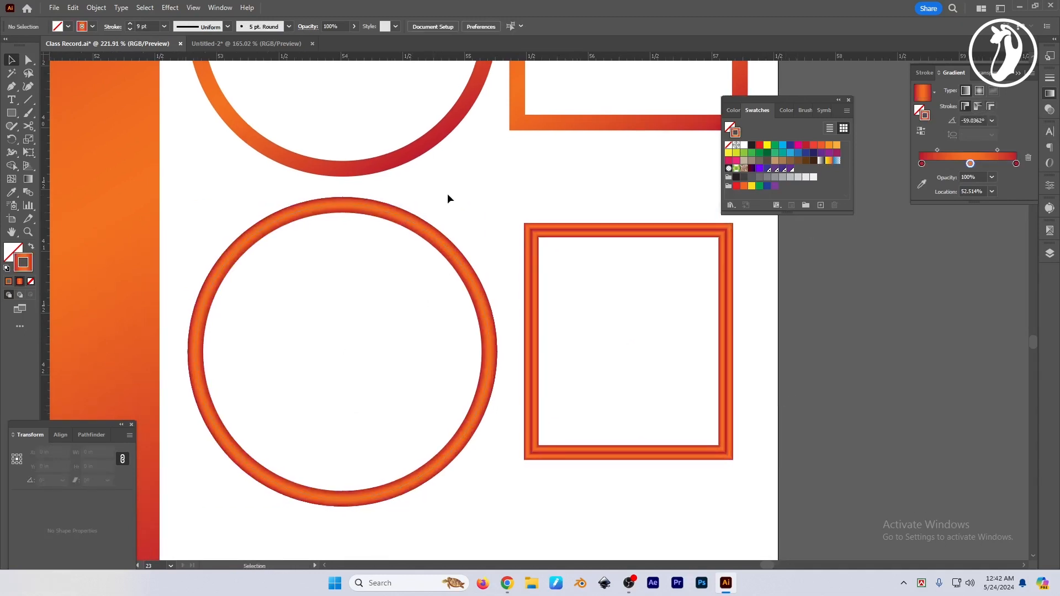
drag(415, 286, 414, 284)
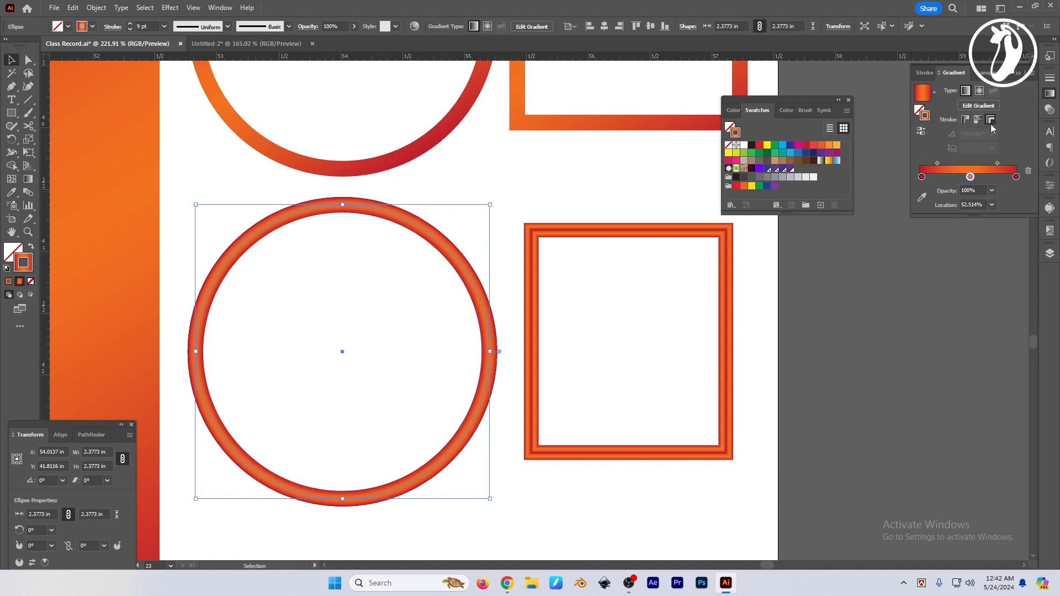
click(746, 388)
Step: Stretch the lower rectangle slightly taller, and set the gradient type to linear with nothing selected
drag(746, 388, 731, 368)
drag(749, 316, 685, 365)
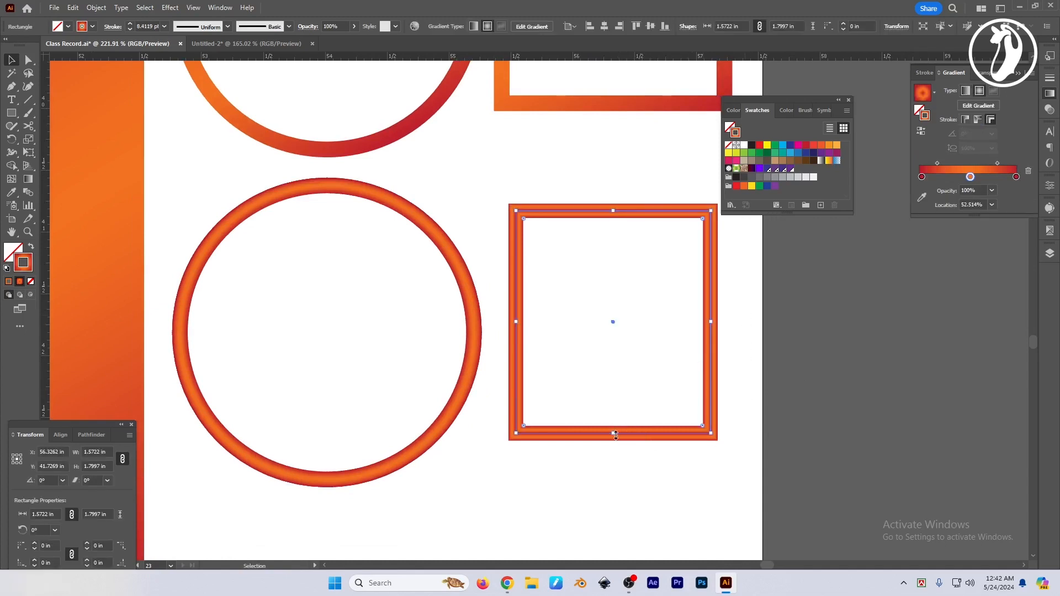
drag(615, 435, 620, 456)
click(748, 362)
scroll(753, 362, down, 1)
drag(753, 362, 687, 412)
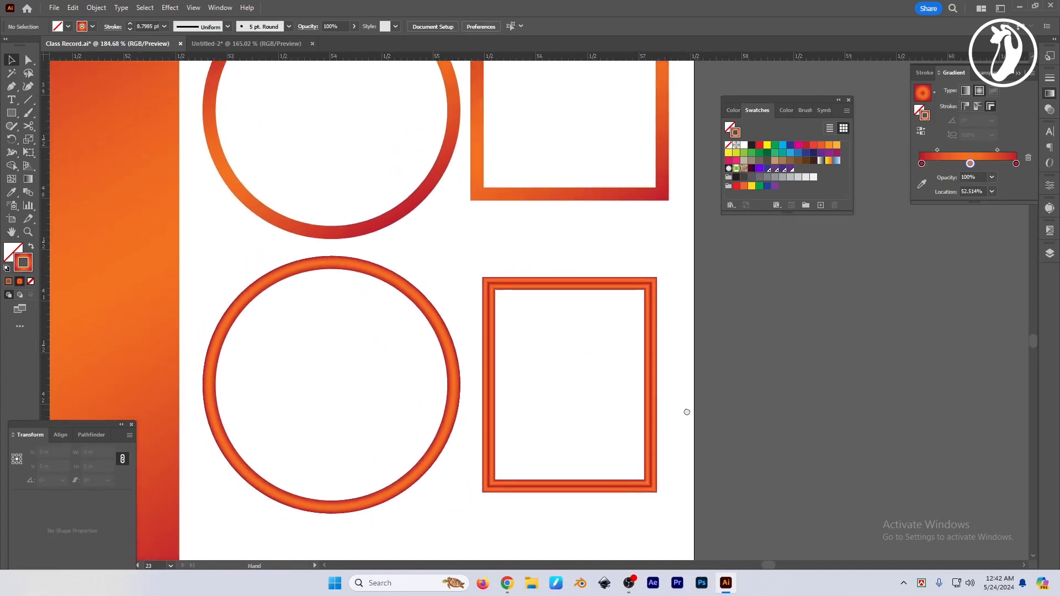
scroll(687, 411, down, 1)
mouse_move(700, 362)
mouse_down()
mouse_move(700, 381)
mouse_move(695, 367)
mouse_up()
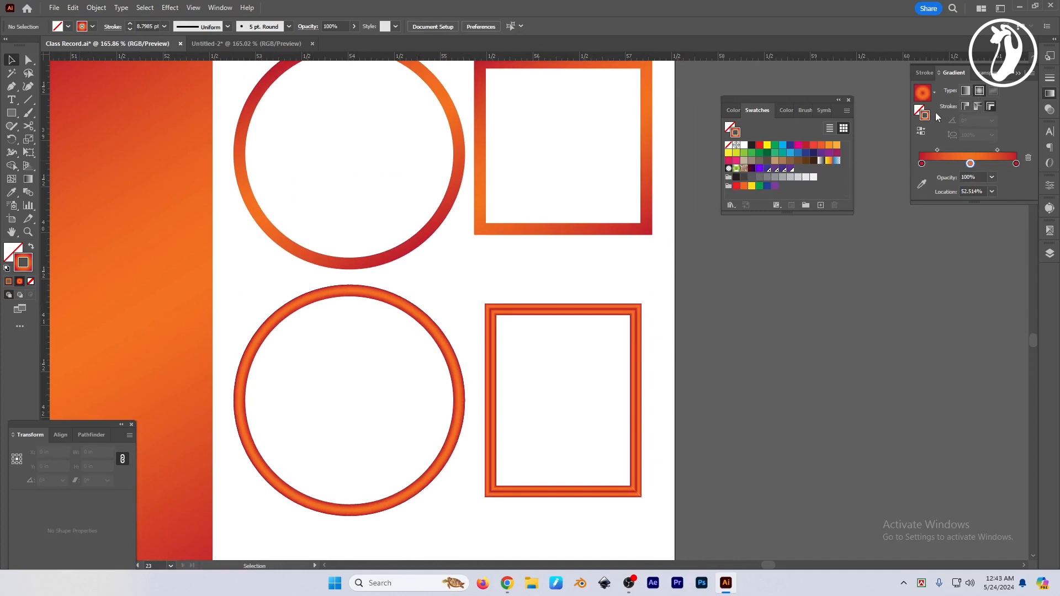
click(965, 91)
Step: Shrink the four outlined shapes together to about 1.13 by 1.29 in and place them beside the large rectangle's upper edge
scroll(674, 343, down, 2)
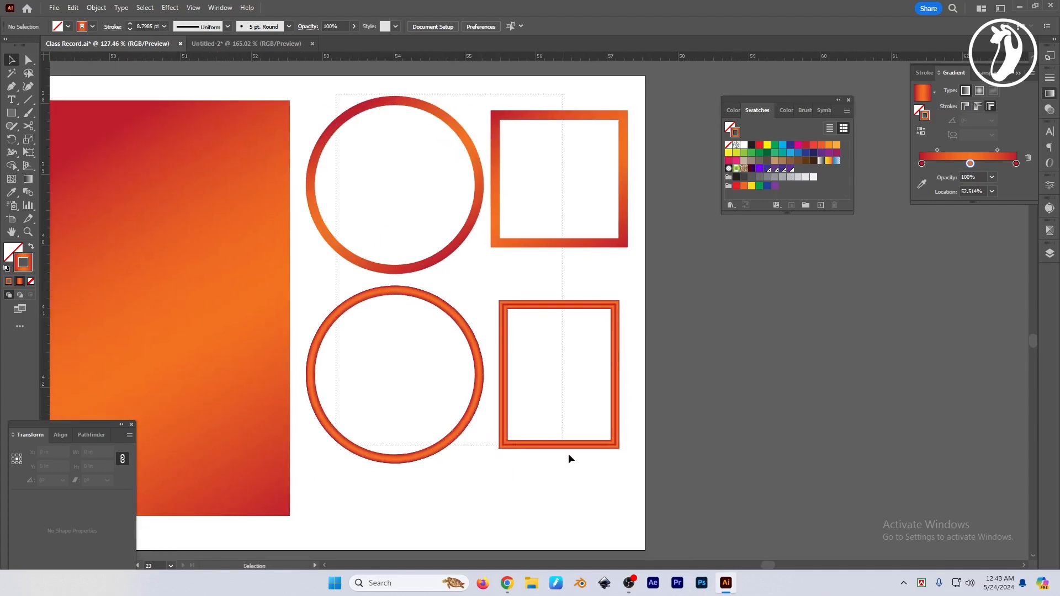
drag(568, 454, 580, 462)
drag(467, 460, 443, 221)
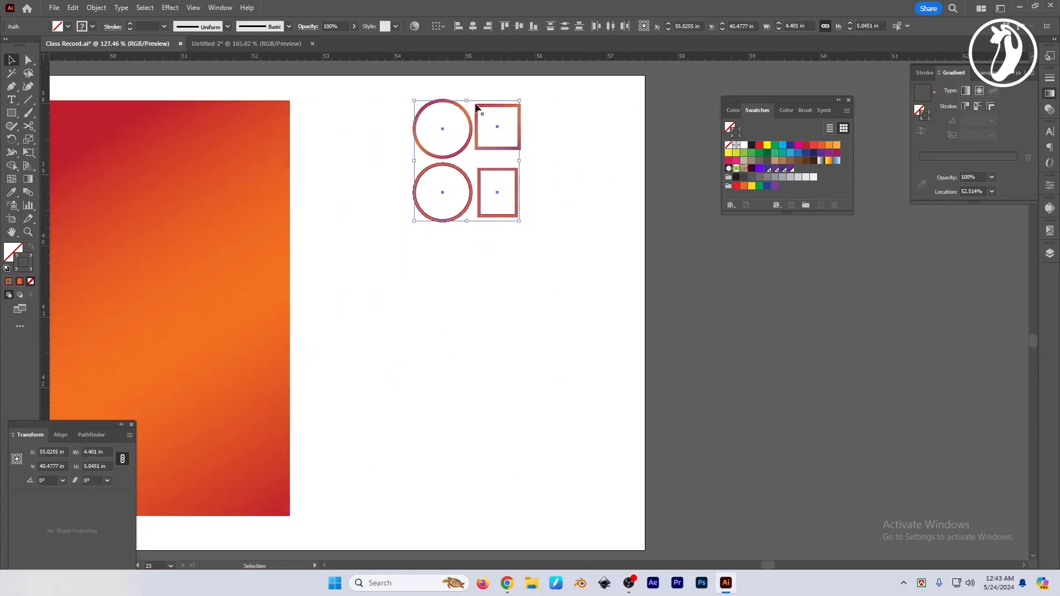
drag(476, 106, 373, 93)
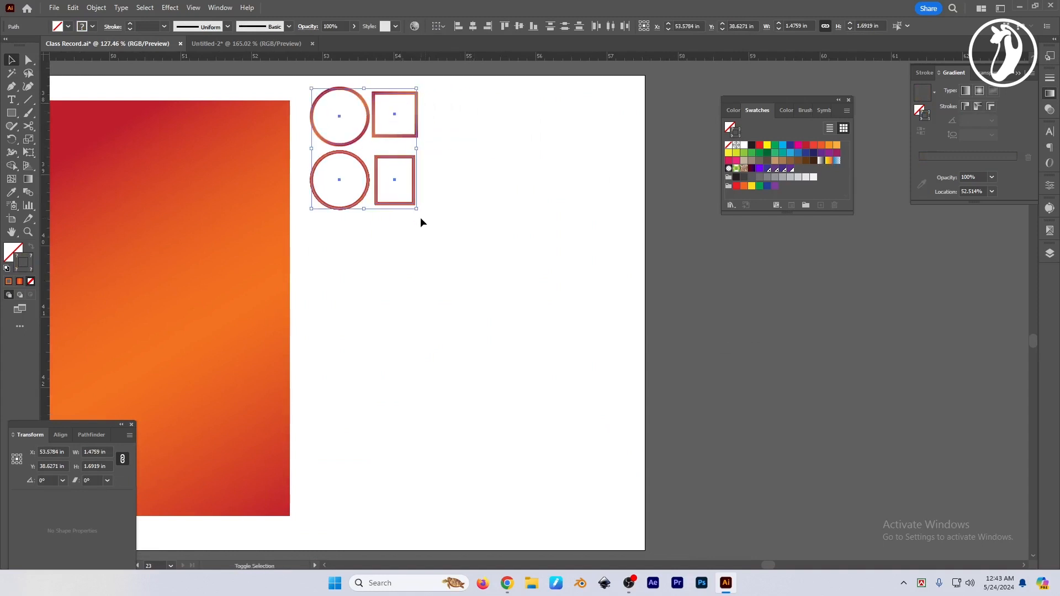
drag(416, 208, 393, 184)
drag(370, 121, 358, 132)
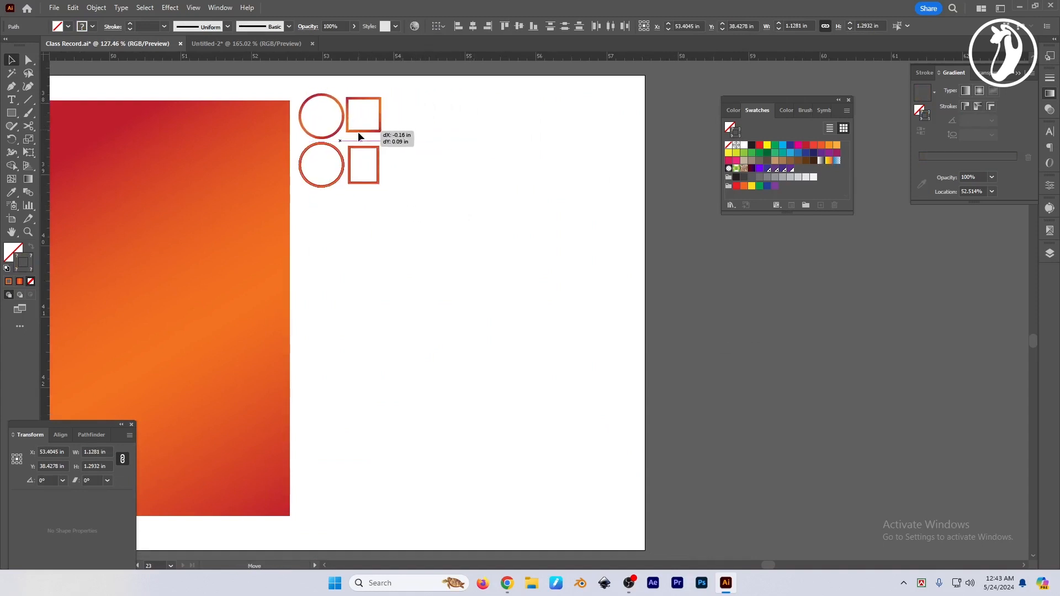
click(524, 264)
drag(548, 293, 530, 289)
drag(422, 302, 473, 300)
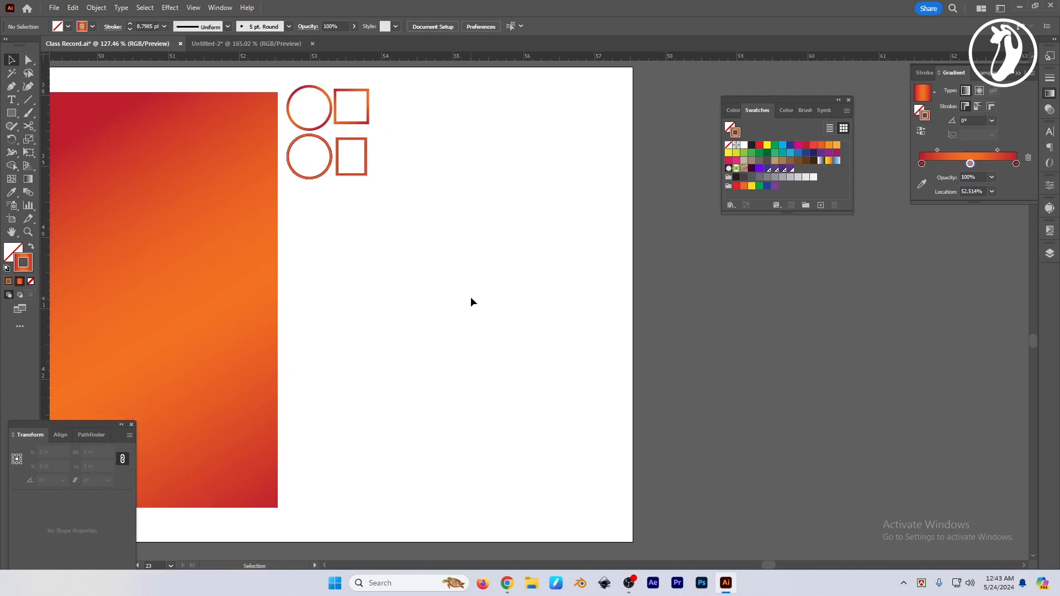
Step: Duplicate the large gradient rectangle, scale the copy to about 2.52 by 3.57 in, and place it beneath the outlined shapes
key(m)
key(v)
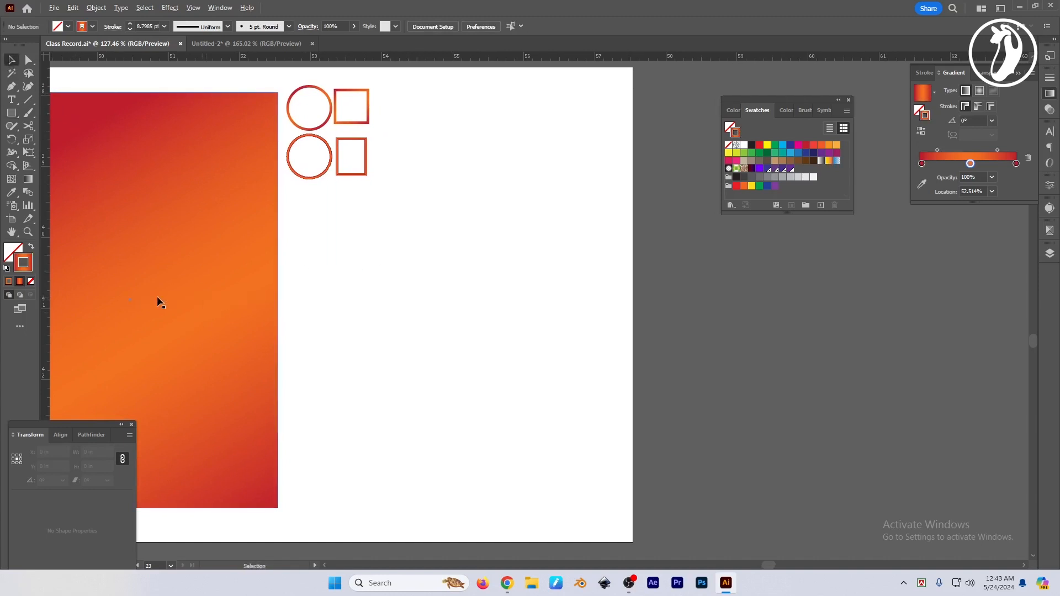
drag(157, 303, 490, 366)
drag(610, 166, 496, 327)
drag(420, 423, 409, 307)
drag(424, 379, 492, 361)
drag(610, 343, 579, 358)
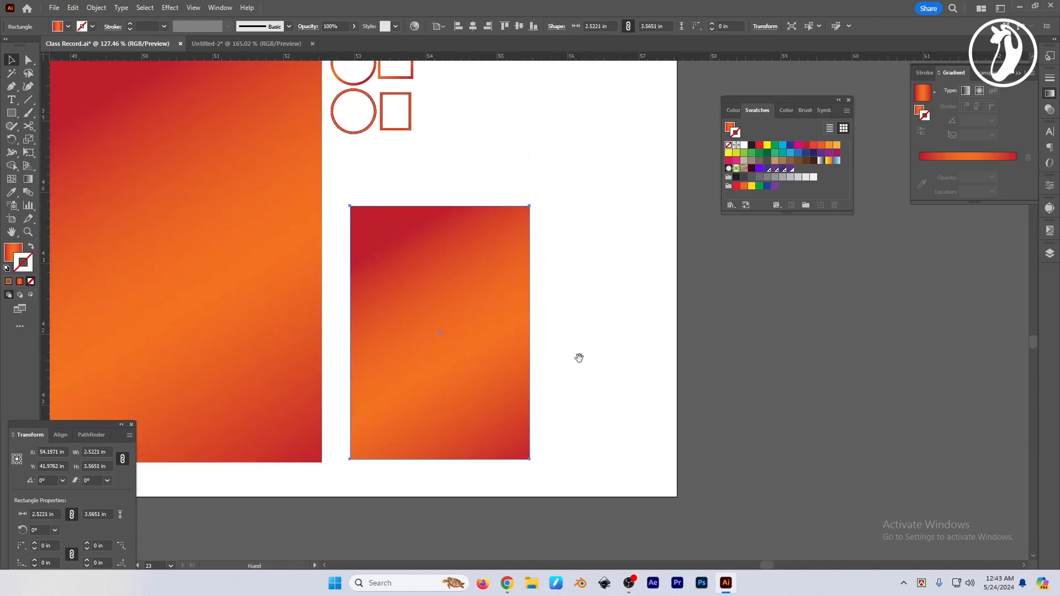
click(502, 355)
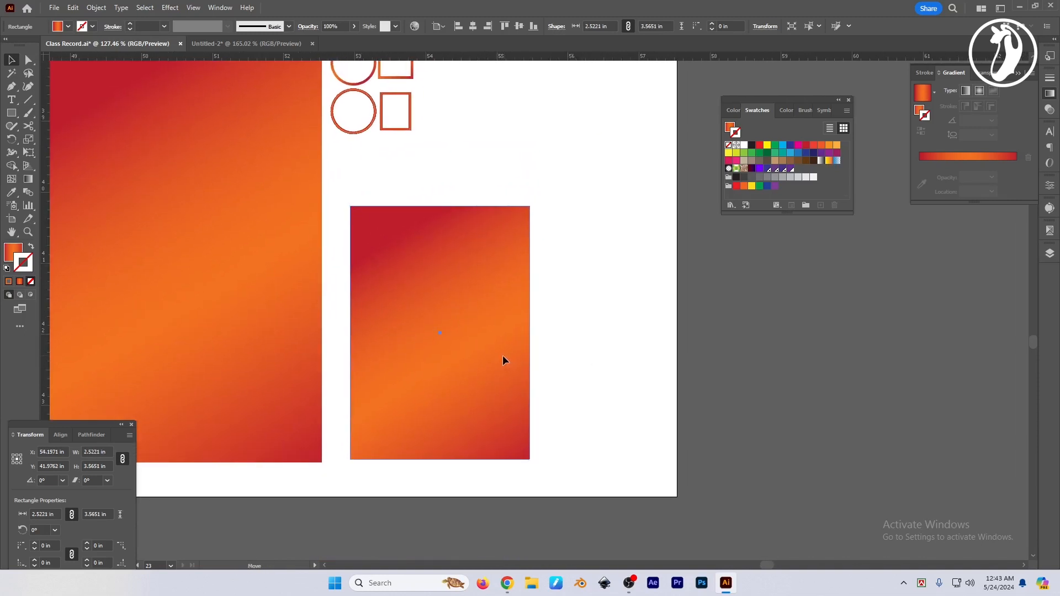
Step: Set the smaller rectangle's gradient to radial and reverse its colours twice
click(979, 91)
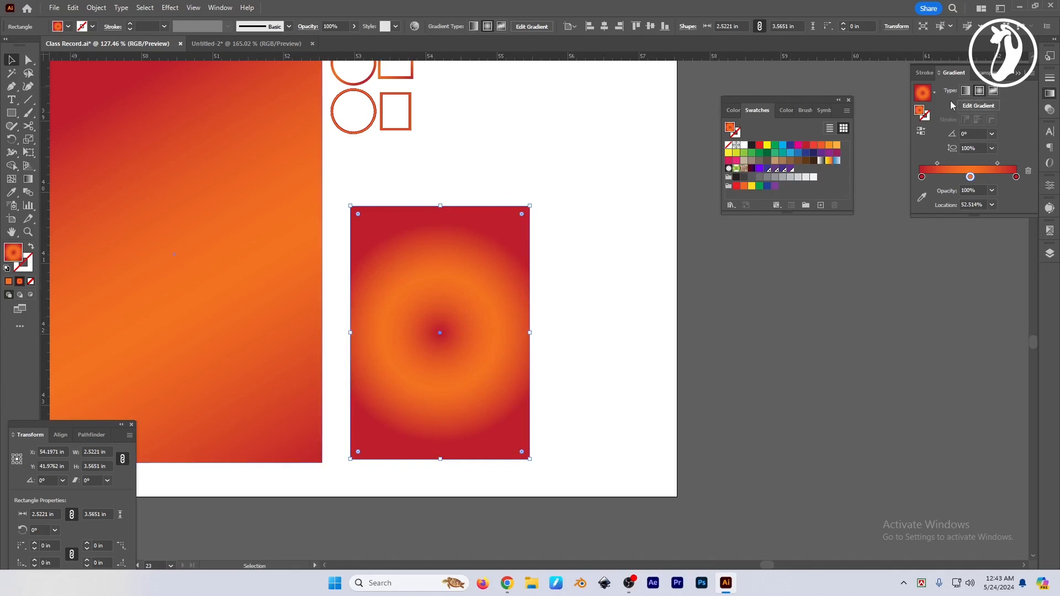
click(921, 133)
click(920, 132)
Step: Apply the white-to-black gradient preset to the smaller rectangle, make it radial and reverse it so black is in the centre
click(934, 95)
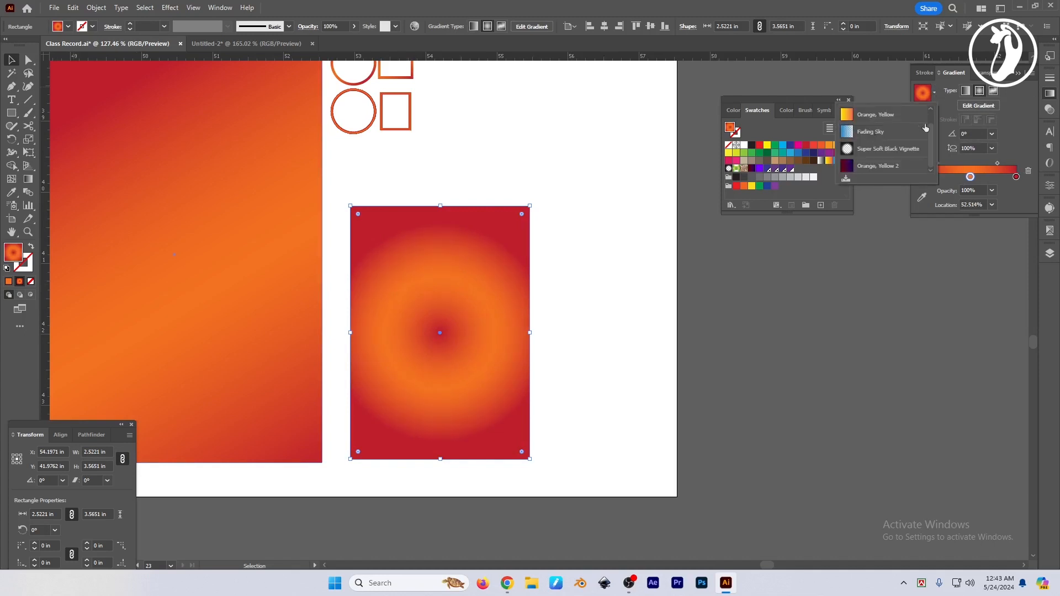
scroll(925, 127, up, 3)
click(874, 114)
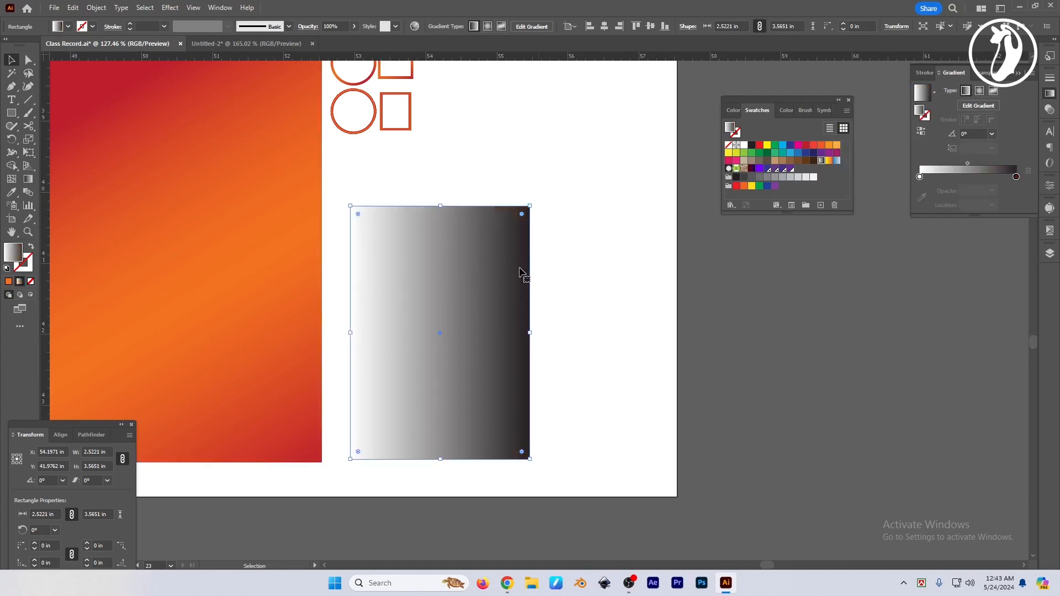
click(981, 92)
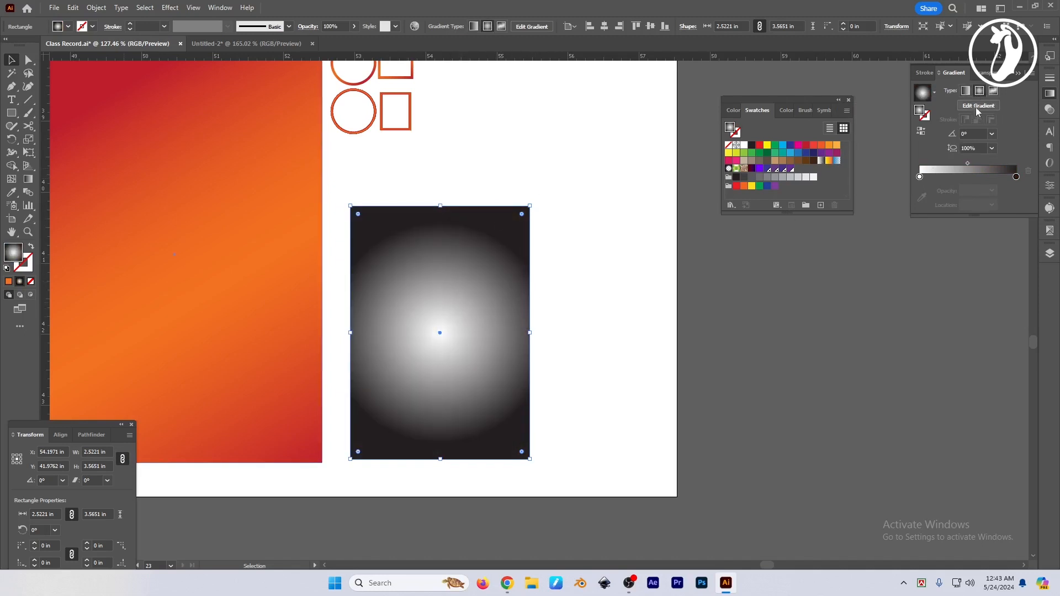
click(921, 131)
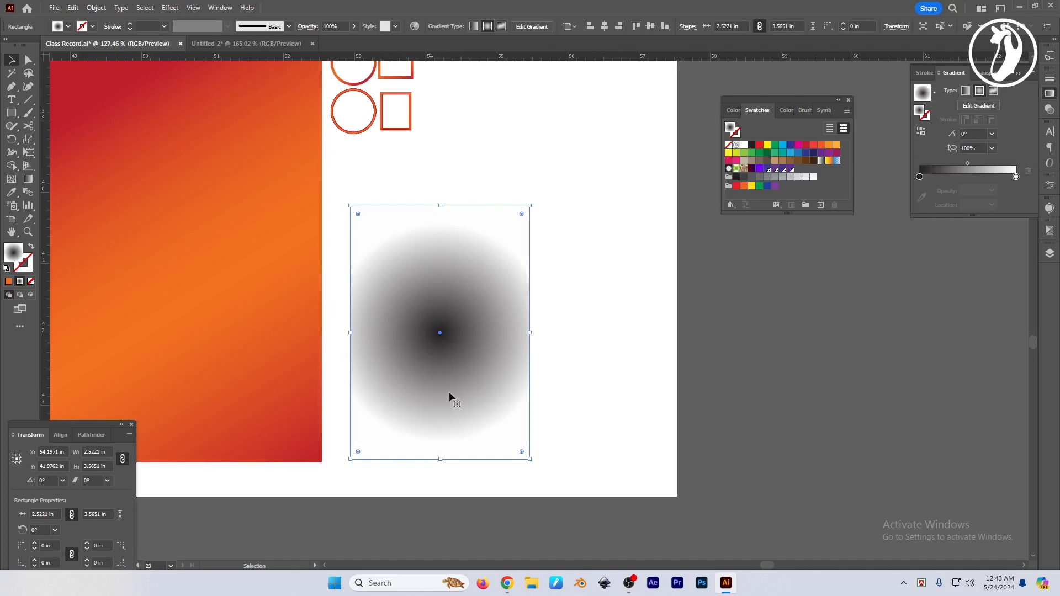
click(593, 363)
click(450, 314)
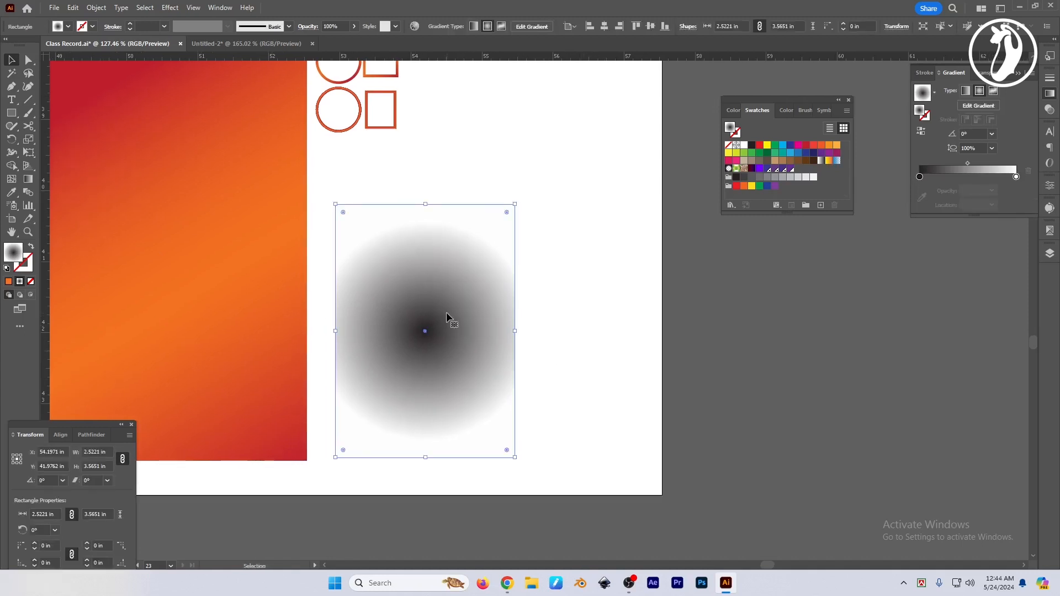
Step: Redraw the smaller rectangle's radial gradient several times with the Gradient tool, finishing with a downward stroke from above its upper edge
click(28, 179)
drag(401, 407, 482, 180)
drag(410, 304, 454, 163)
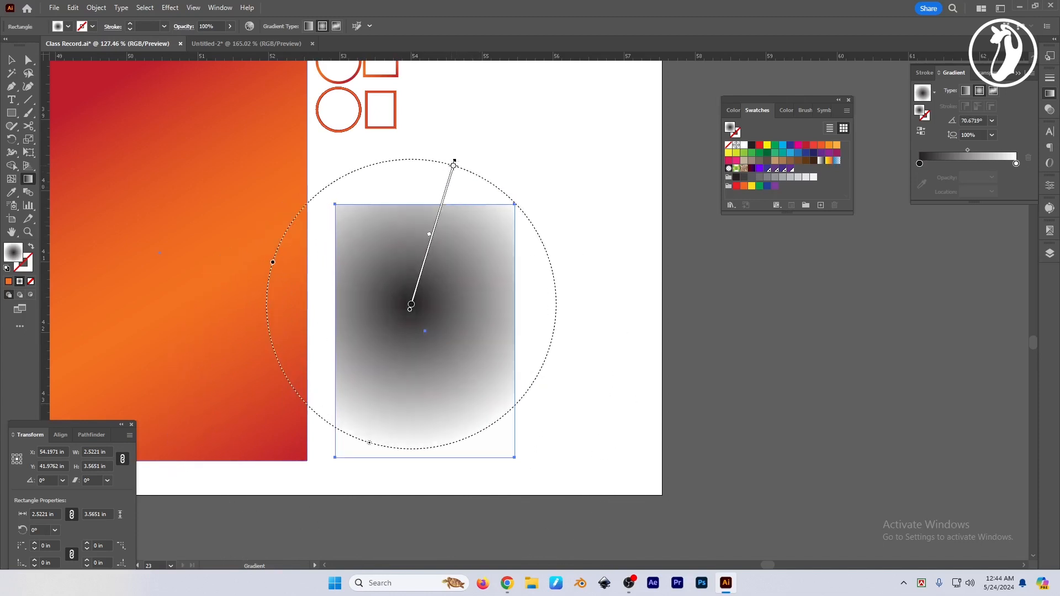
drag(546, 173, 403, 350)
drag(409, 146, 420, 315)
key(v)
click(664, 395)
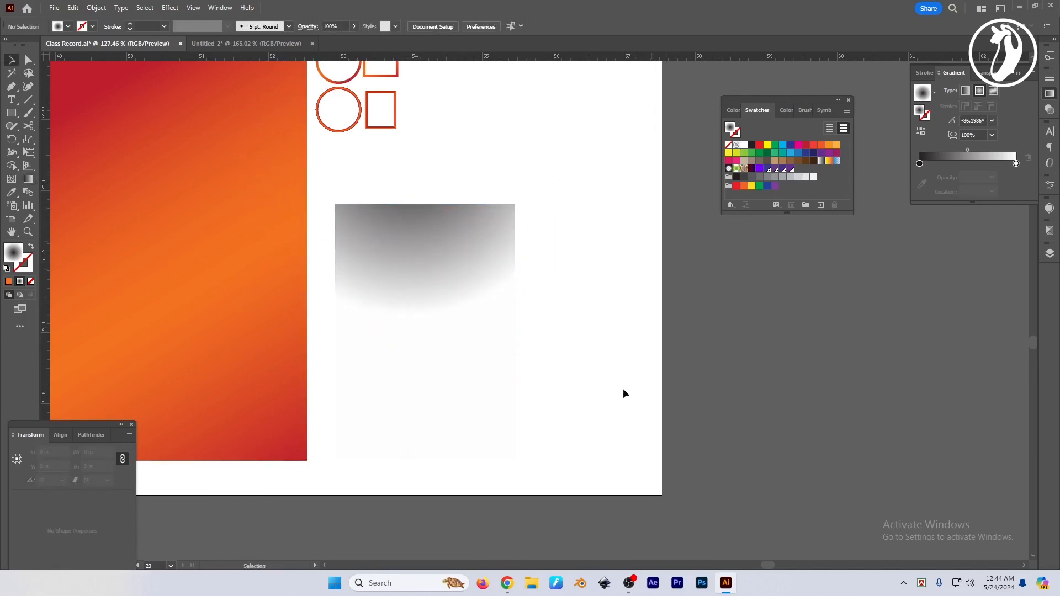
Step: Sample the large rectangle's red-orange gradient onto the smaller rectangle and set it to radial
click(406, 279)
key(i)
click(233, 202)
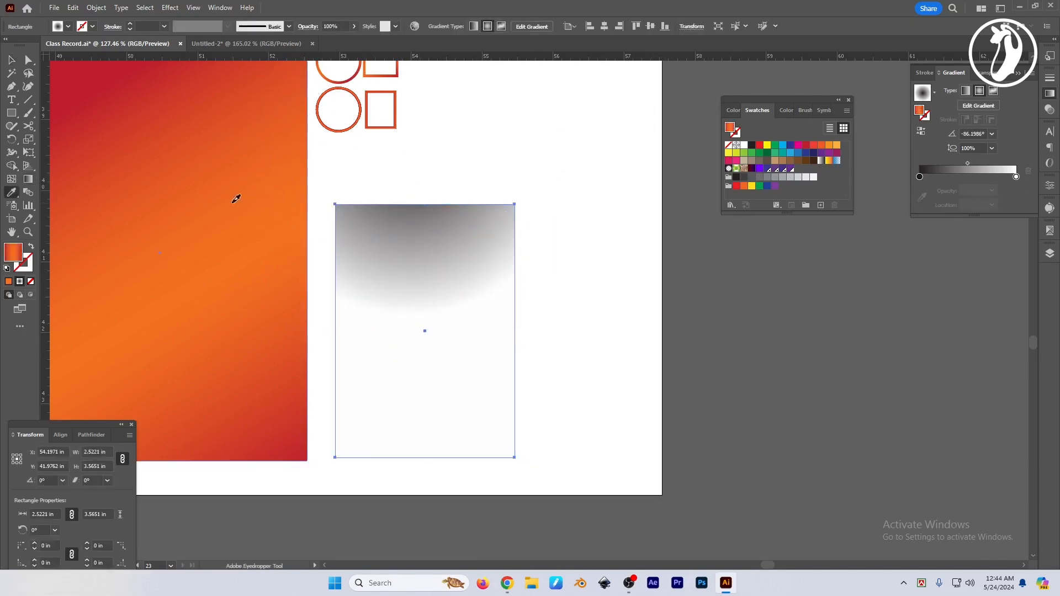
click(979, 90)
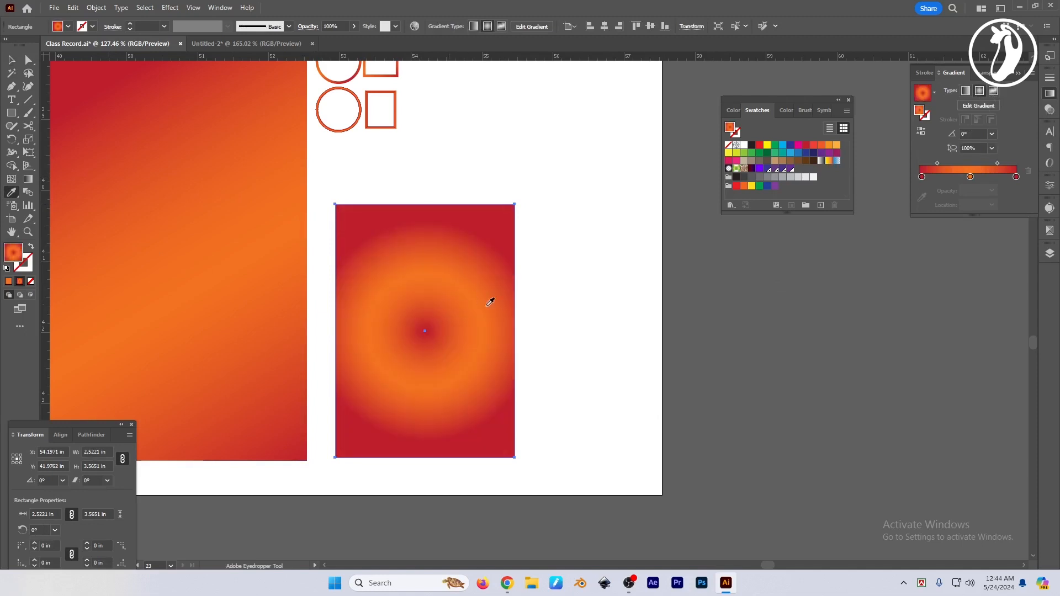
Step: Redraw the radial gradient upward from the smaller rectangle's centre, remove its inner red stop, and shift the gradient upward
mouse_move(535, 331)
mouse_down()
mouse_move(465, 190)
mouse_move(475, 142)
mouse_move(421, 201)
mouse_move(414, 195)
mouse_up()
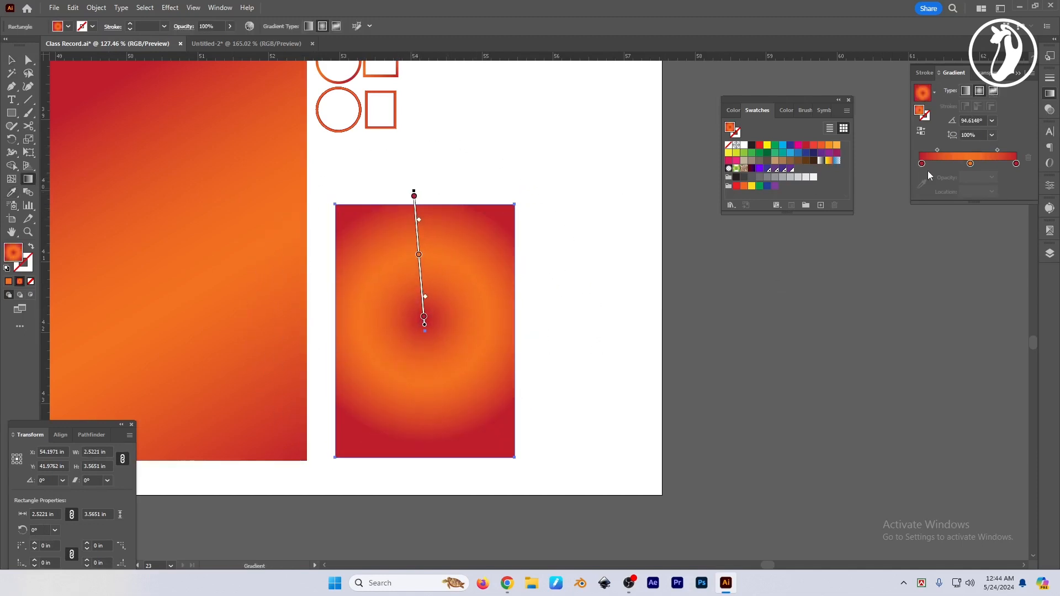
drag(922, 163, 921, 210)
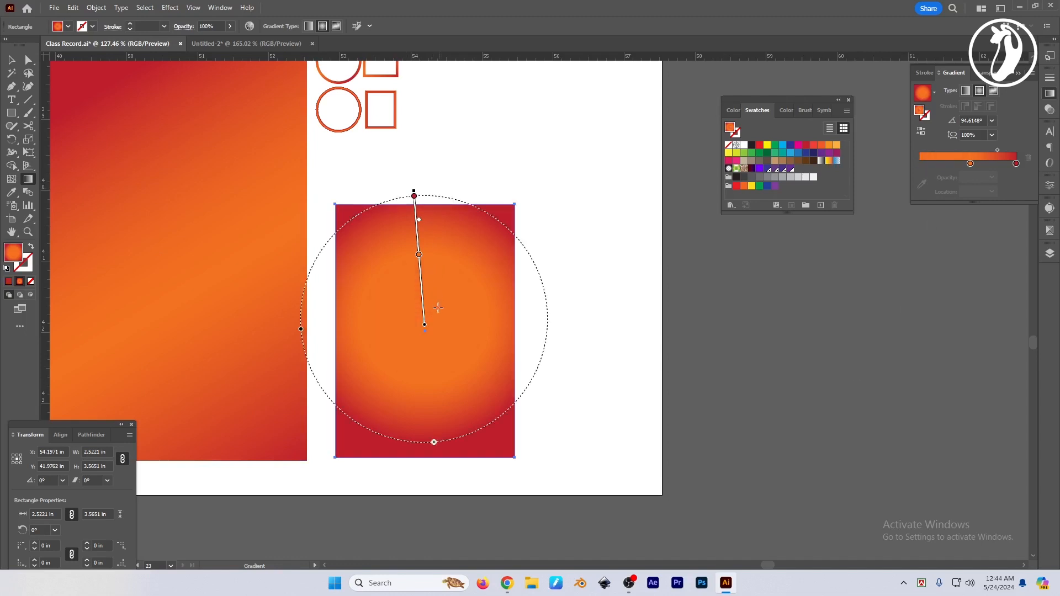
mouse_move(419, 280)
mouse_down()
mouse_move(425, 218)
mouse_move(423, 236)
mouse_up()
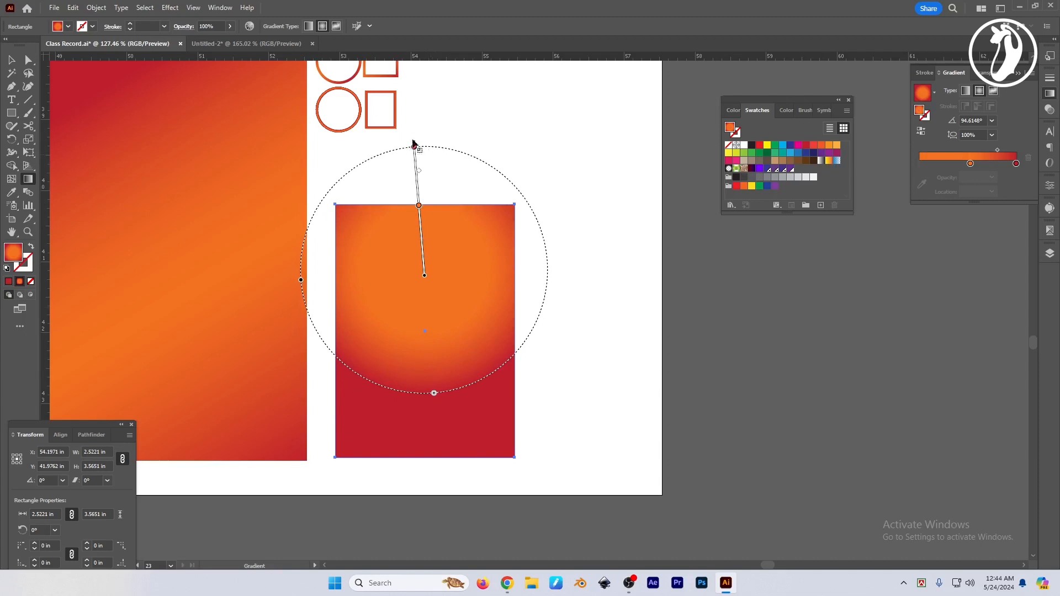
Step: Shrink the gradient radius slightly, move the orange stop to about 26.23%, and push the midpoint slightly outward
mouse_move(414, 145)
mouse_down()
mouse_move(416, 129)
mouse_move(424, 170)
mouse_move(415, 153)
mouse_up()
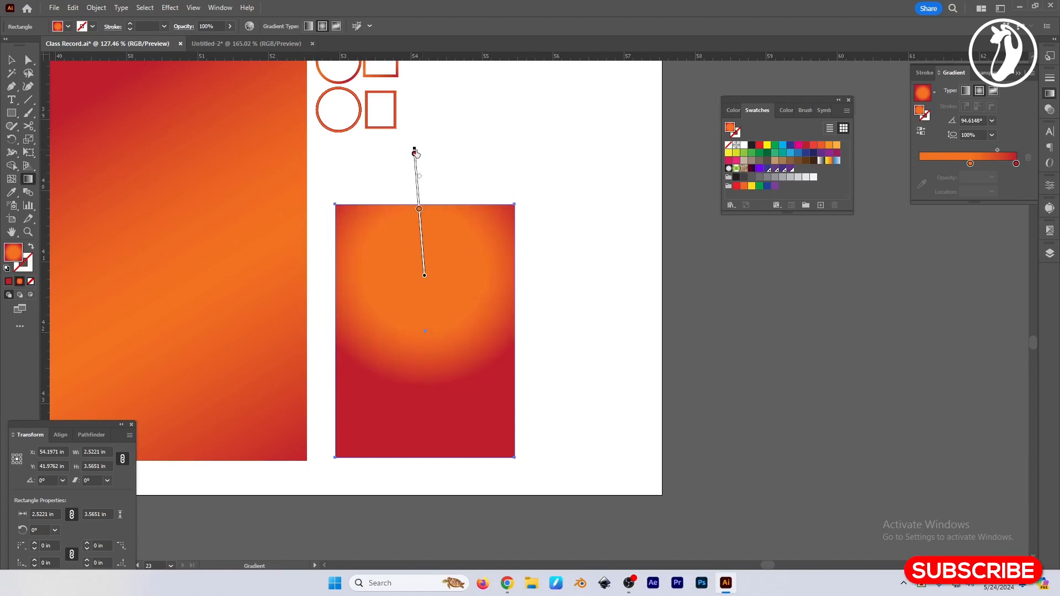
drag(420, 213, 426, 243)
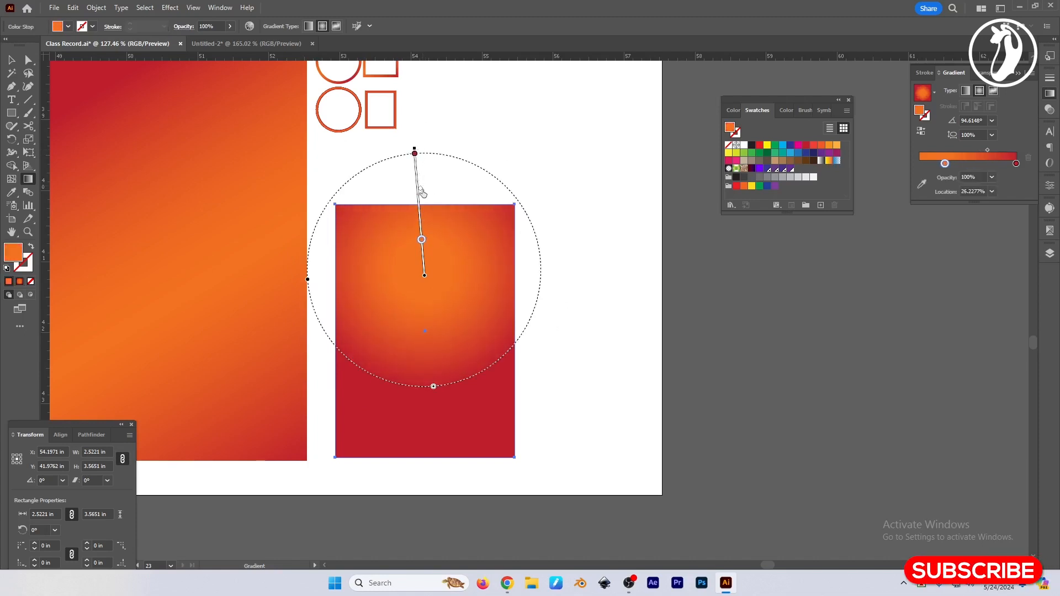
drag(420, 189, 420, 182)
Step: Shift the radial gradient's focal point slightly upward and narrow its ellipse to an aspect ratio of about 80.65%
mouse_move(424, 276)
mouse_down()
mouse_move(404, 250)
mouse_move(429, 276)
mouse_move(427, 262)
mouse_up()
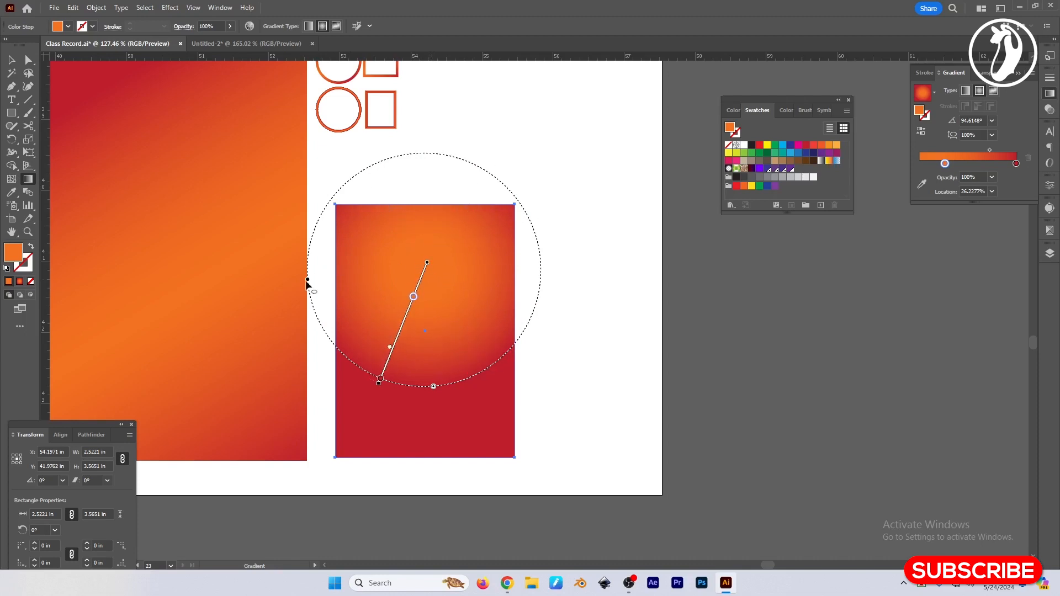
mouse_move(308, 280)
mouse_down()
mouse_move(419, 281)
mouse_move(330, 277)
mouse_up()
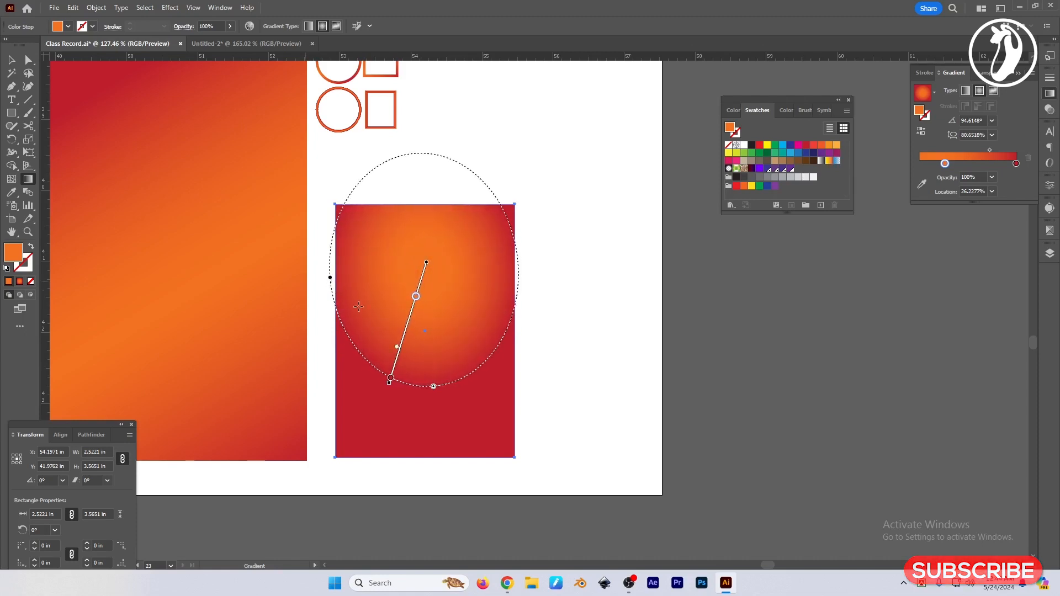
drag(433, 388, 430, 351)
key(ctrl+z)
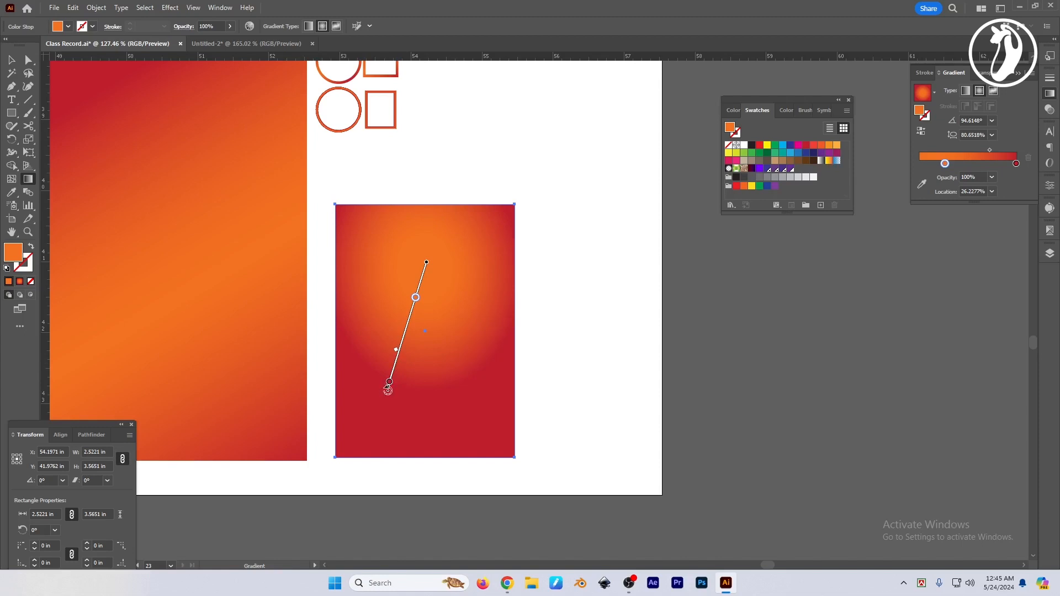
mouse_move(388, 390)
mouse_down()
mouse_move(556, 299)
mouse_move(576, 118)
mouse_move(557, 101)
mouse_move(564, 116)
mouse_up()
Step: Move the smaller gradient rectangle slightly closer to the large rectangle
key(v)
click(604, 287)
drag(605, 296, 585, 309)
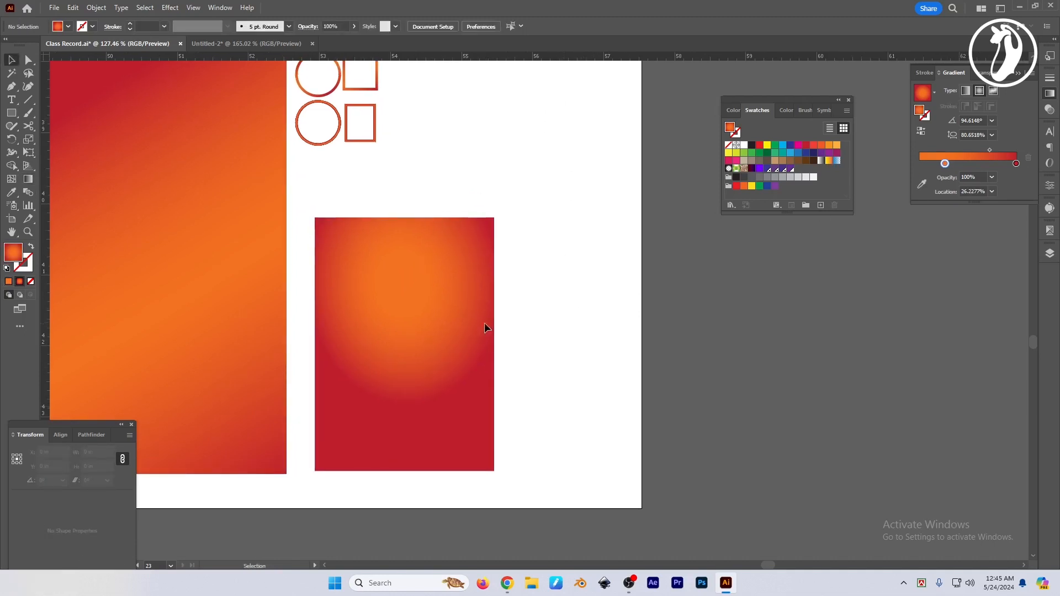
mouse_move(440, 320)
mouse_down()
mouse_move(433, 312)
mouse_move(423, 324)
mouse_up()
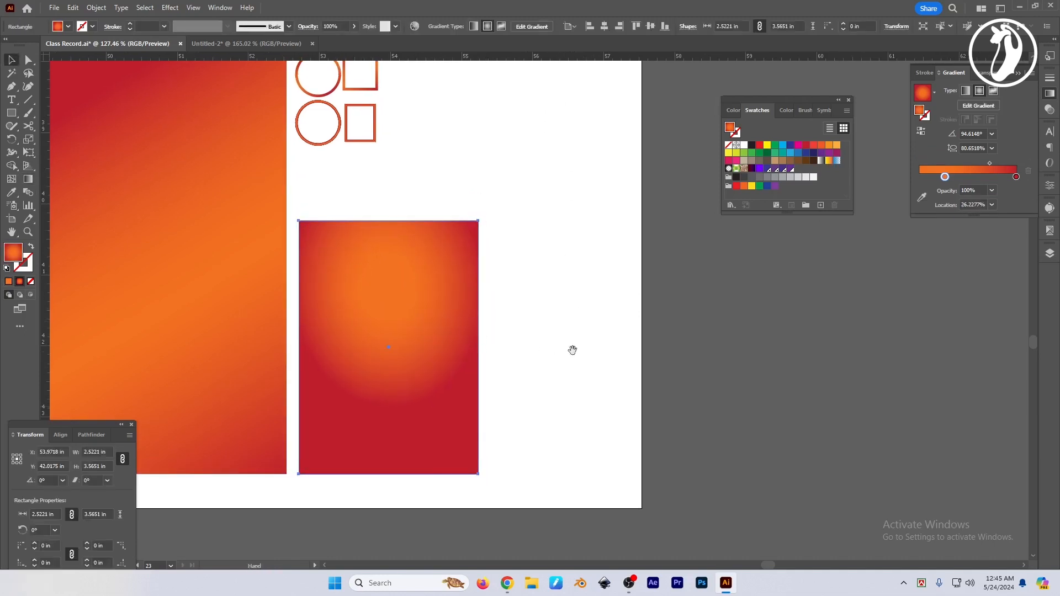
Step: Extend the artboard from its lower outer corner to about 16.47 by 6.99 in
drag(572, 349, 426, 331)
key(shift+o)
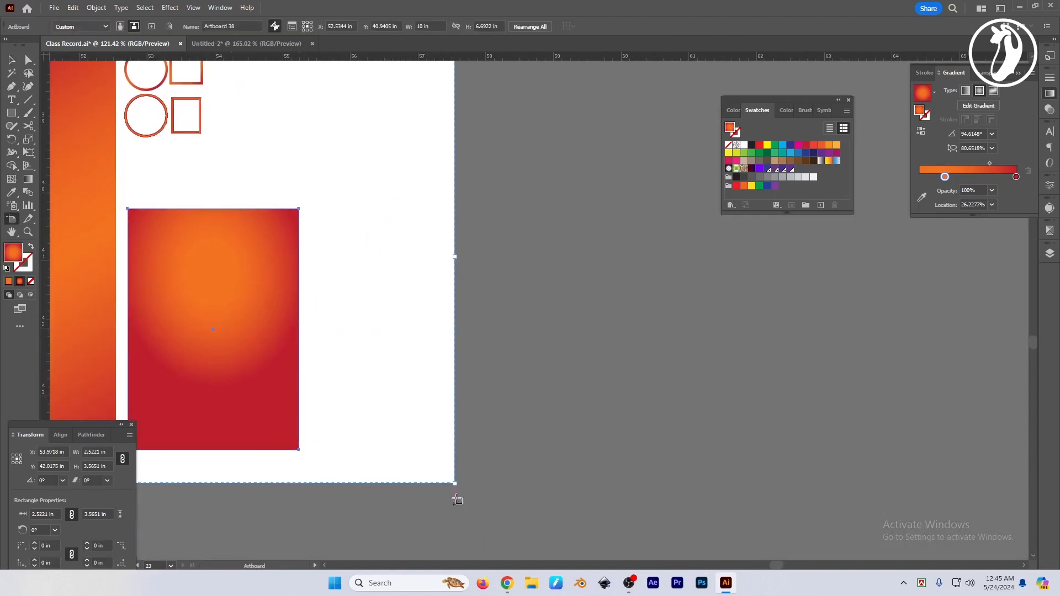
drag(455, 484, 892, 502)
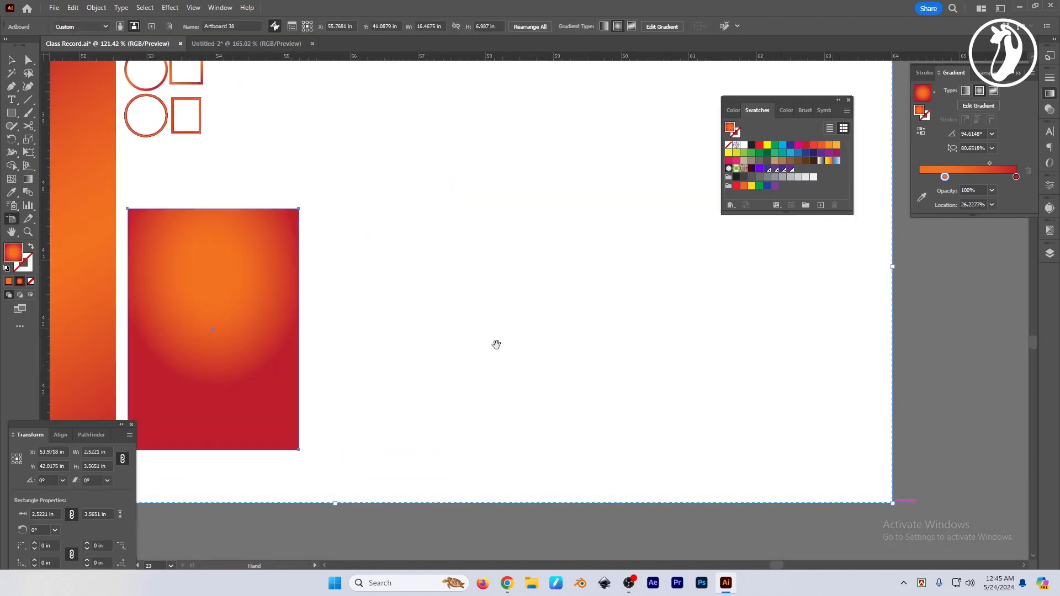
key(v)
drag(590, 384, 564, 387)
click(554, 397)
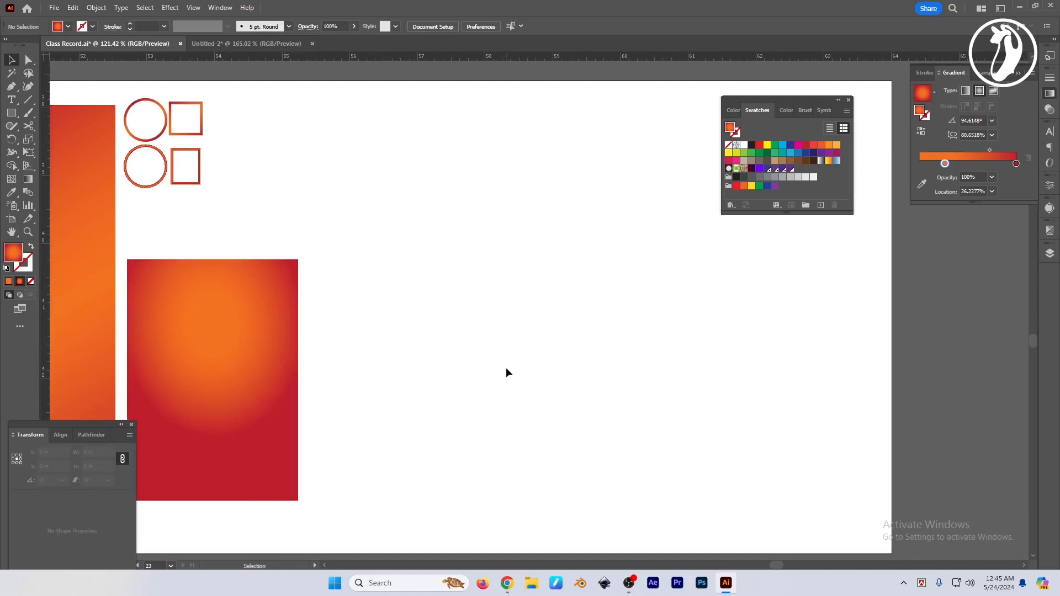
Step: Draw a circle about 2.13 in across in the empty area beside the outlined shapes and fill it with black
drag(11, 113, 45, 142)
drag(334, 159, 478, 303)
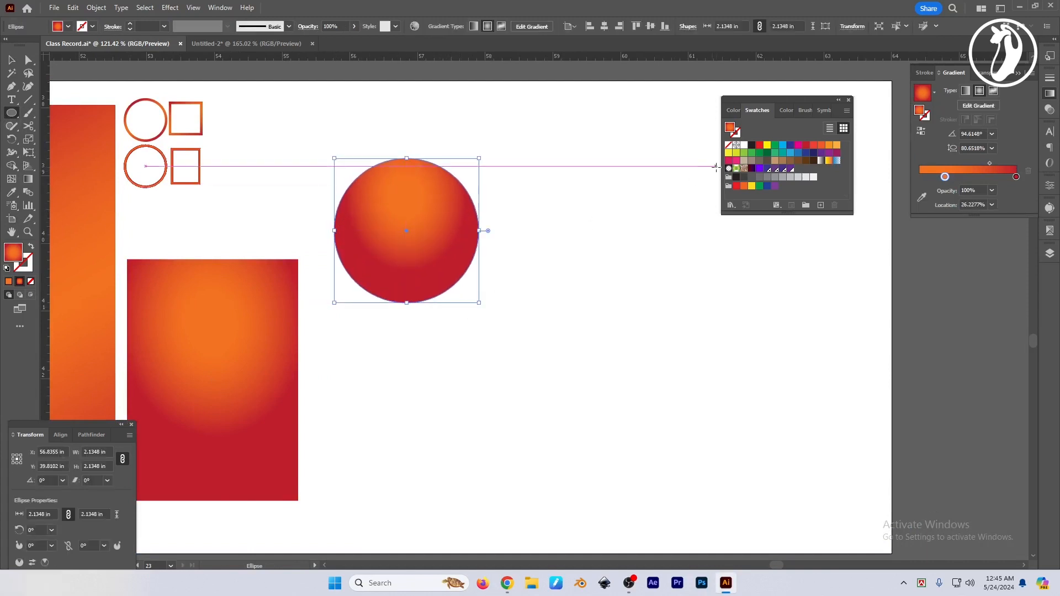
click(751, 144)
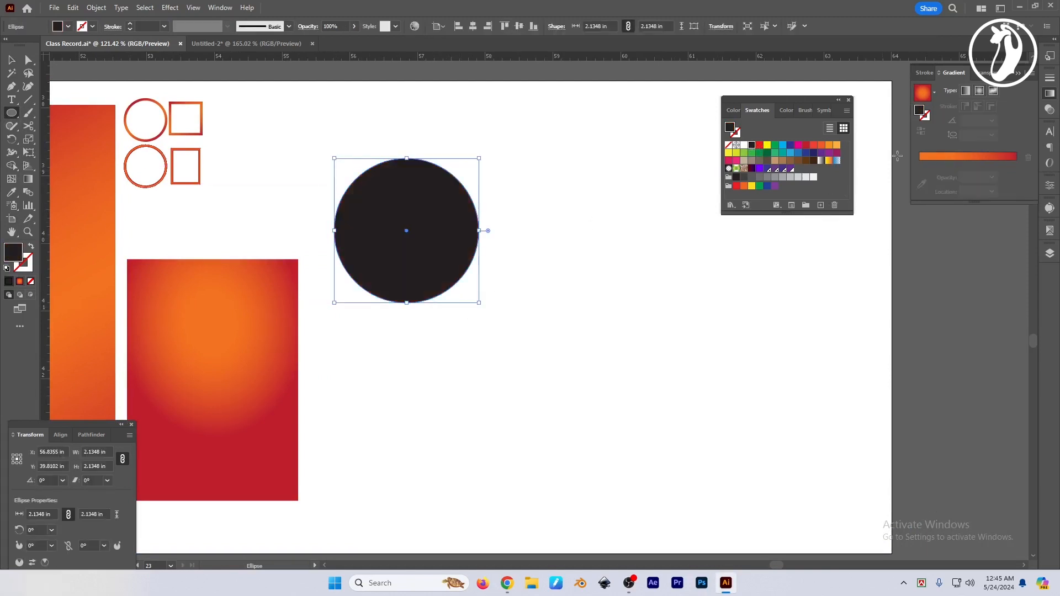
Step: Fill the circle with the white-to-black gradient preset as a radial gradient, reversed so black is in the centre
click(934, 94)
click(893, 118)
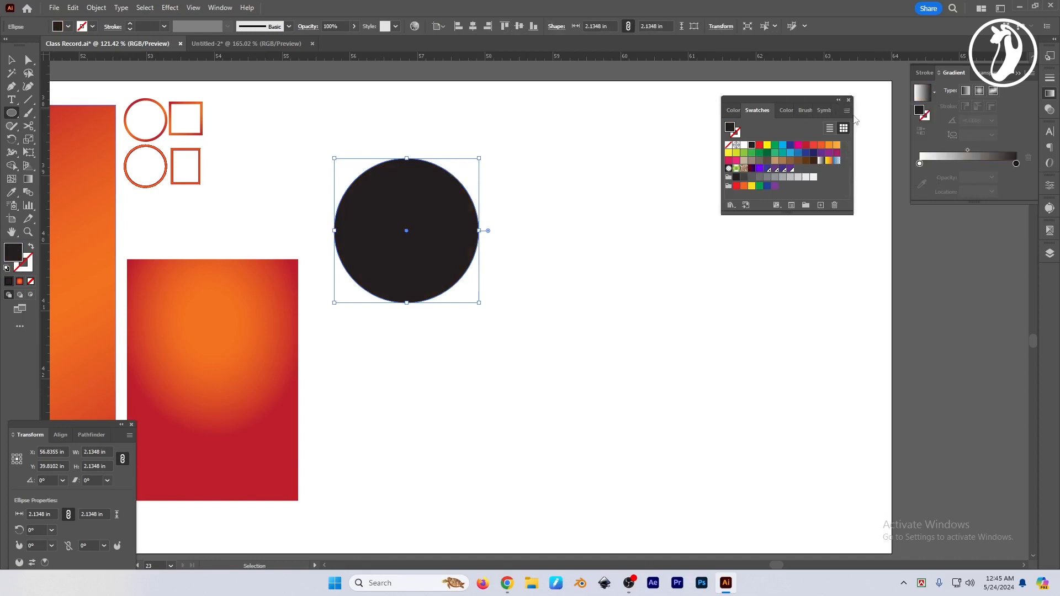
click(978, 92)
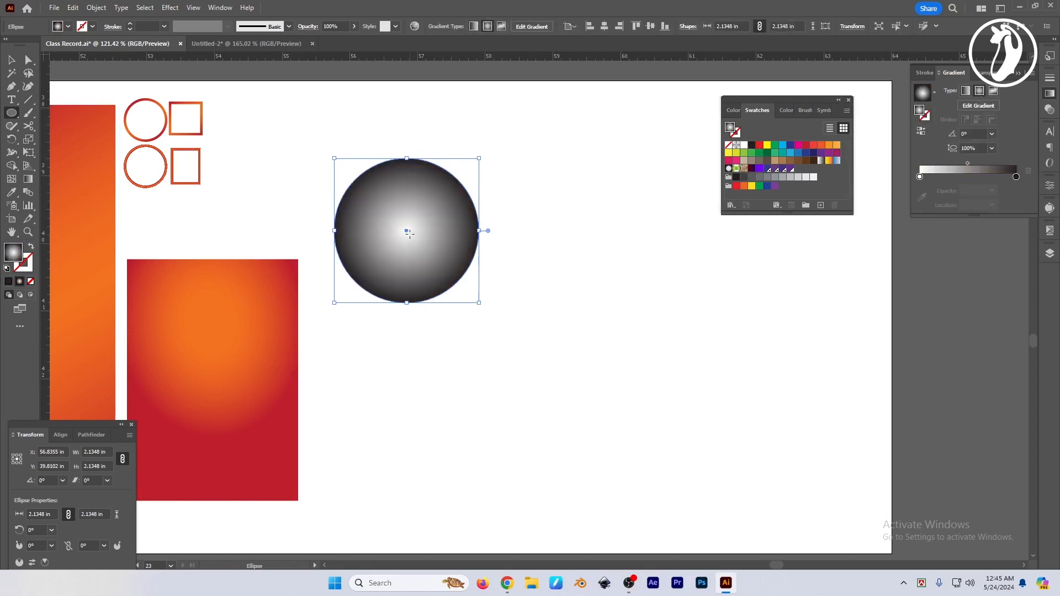
click(921, 132)
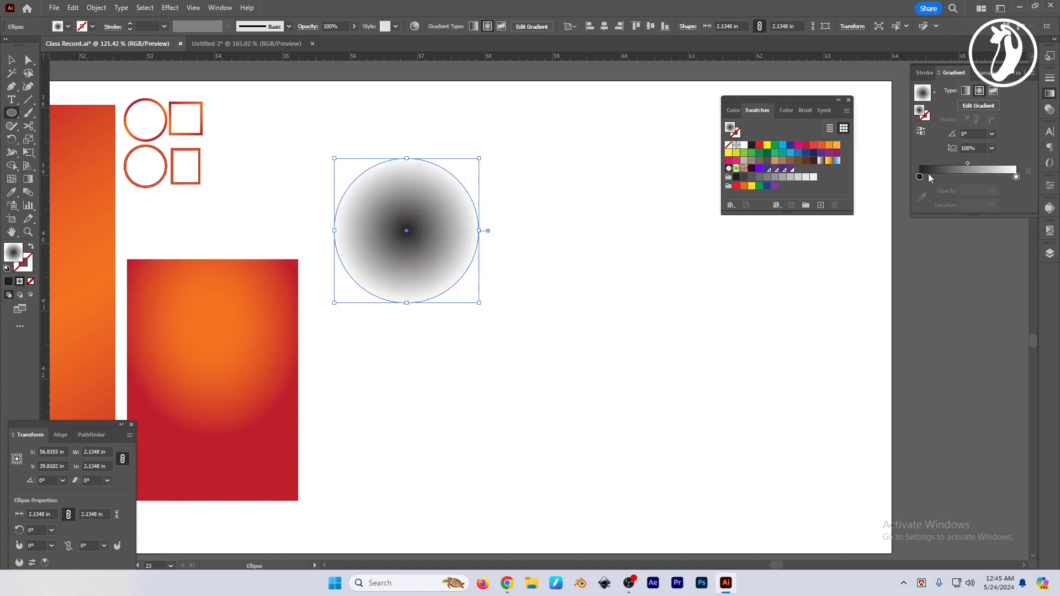
Step: Move the circle gradient's black stop to about 4.47% and set the white outer stop's opacity to 0%
mouse_move(918, 179)
mouse_down()
mouse_move(989, 165)
mouse_move(923, 177)
mouse_up()
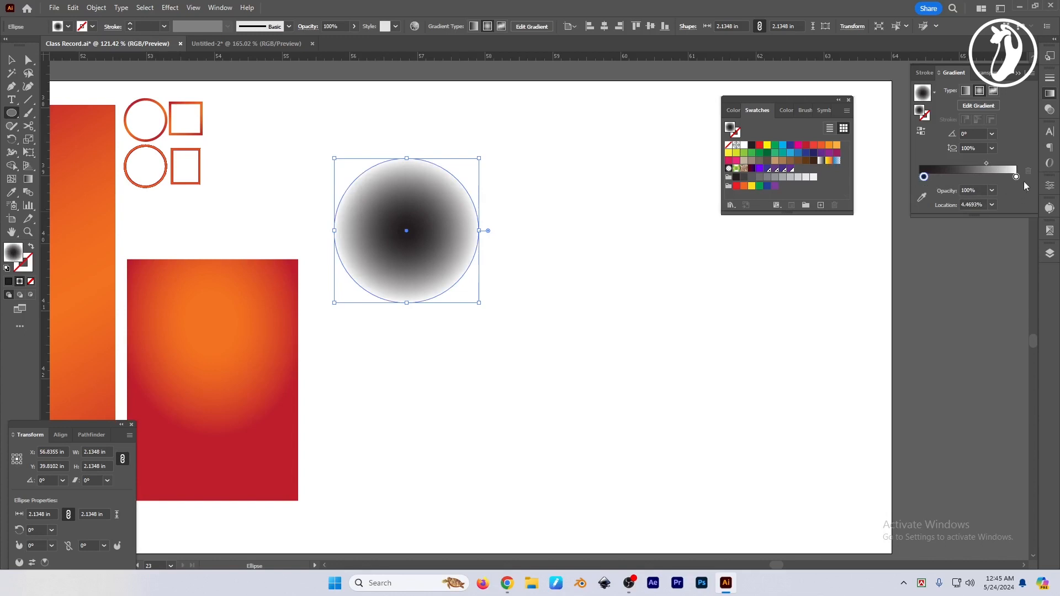
text(0)
key(Return)
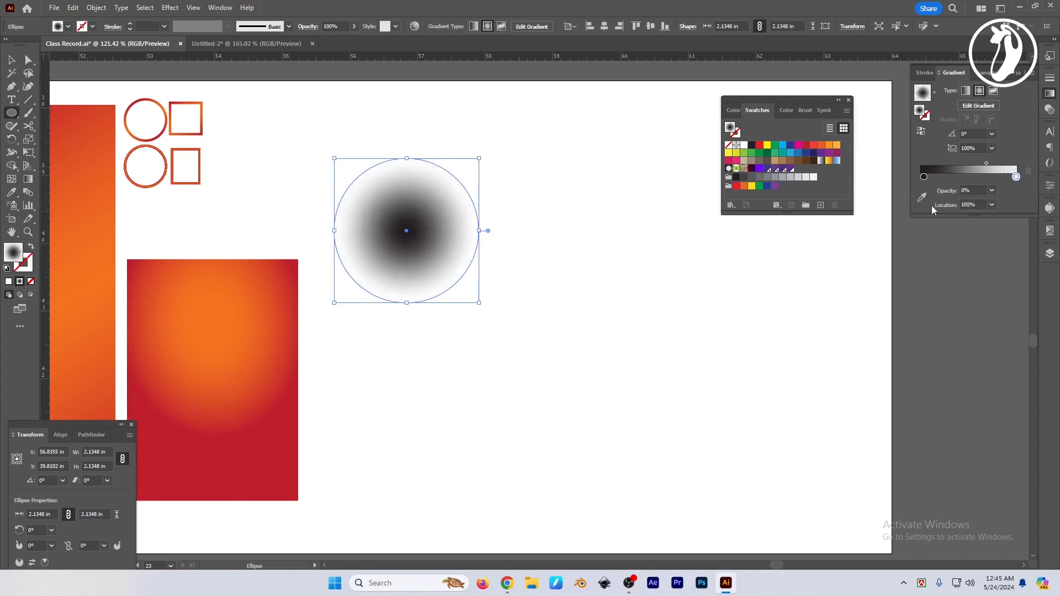
key(v)
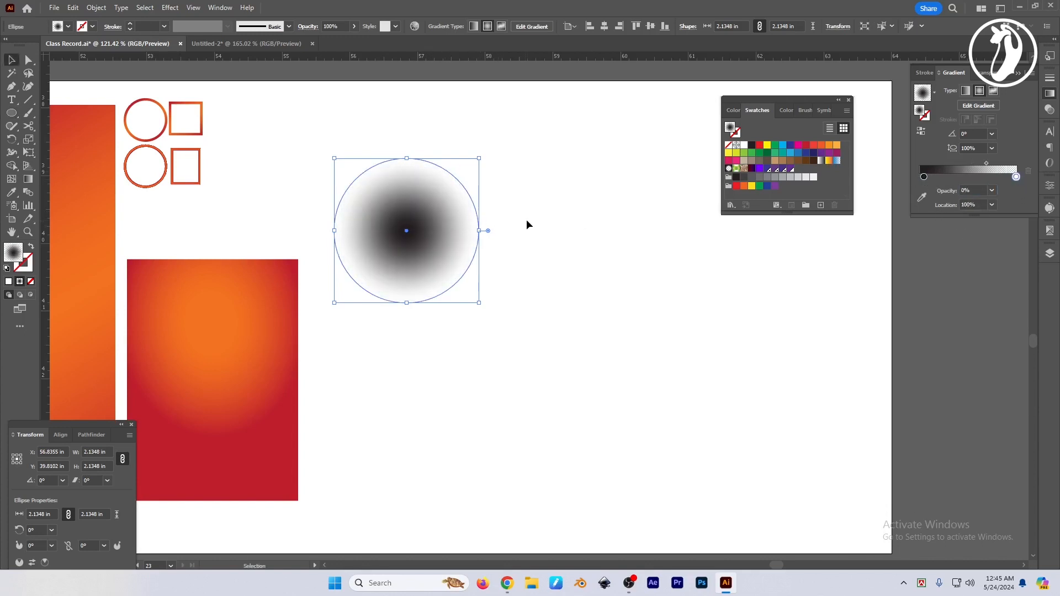
click(588, 247)
drag(496, 301, 529, 269)
click(444, 169)
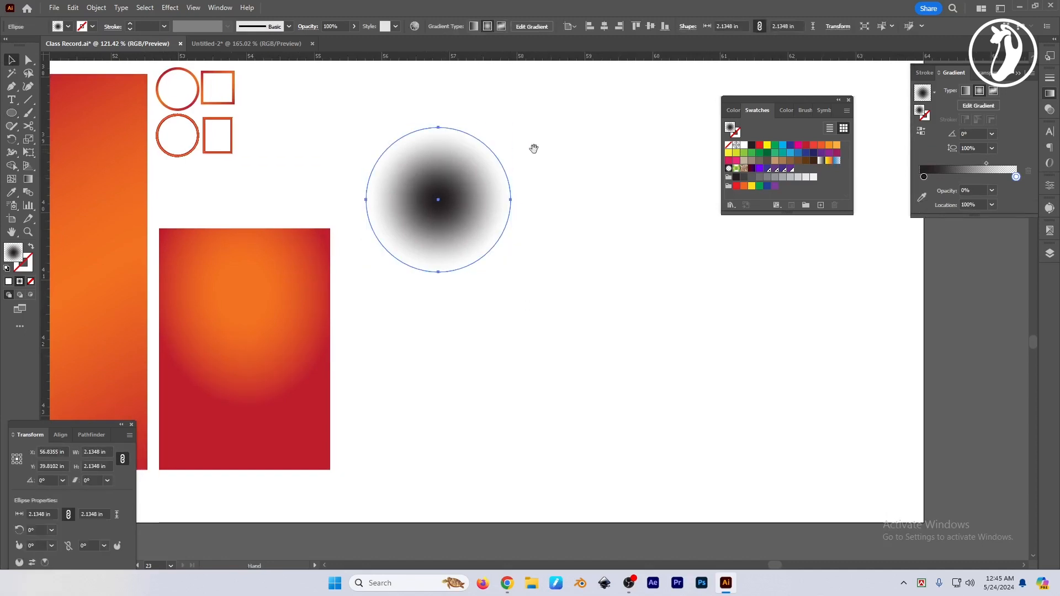
Step: Squash the black-to-transparent circle vertically into a thin, flat shadow ellipse, keeping its width
drag(533, 149, 511, 168)
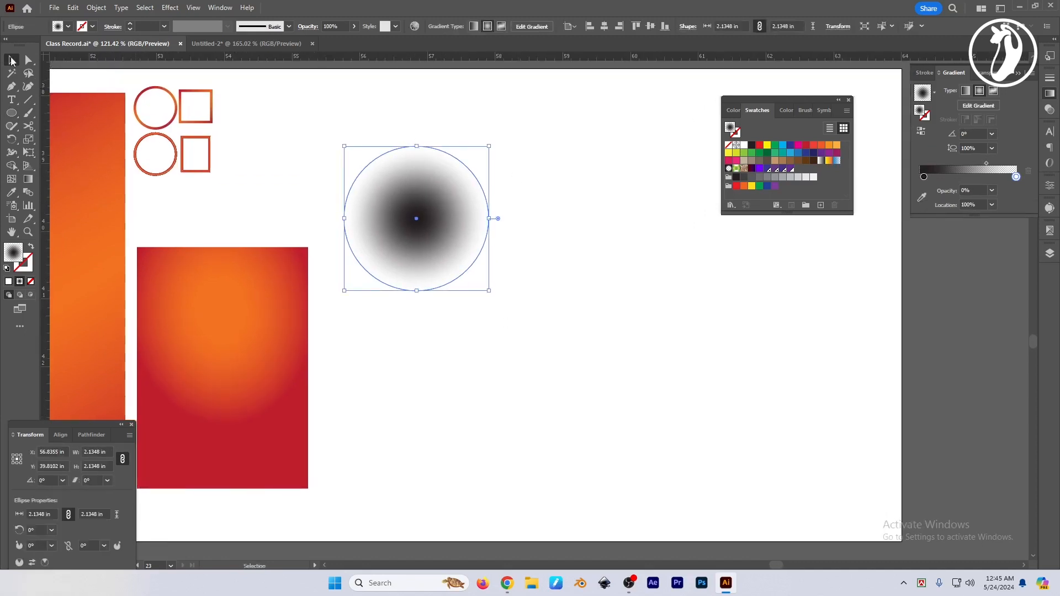
drag(418, 147, 442, 255)
click(490, 193)
click(473, 215)
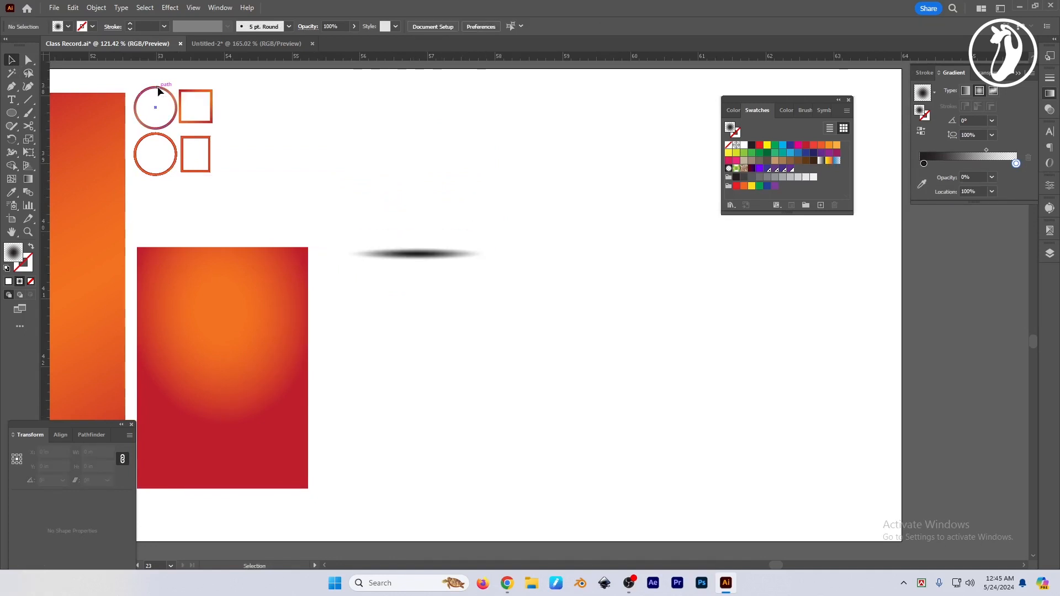
Step: Duplicate the first outlined gradient circle above the shadow at about 1.46 in across and swap its stroke gradient to the fill
drag(158, 87, 426, 141)
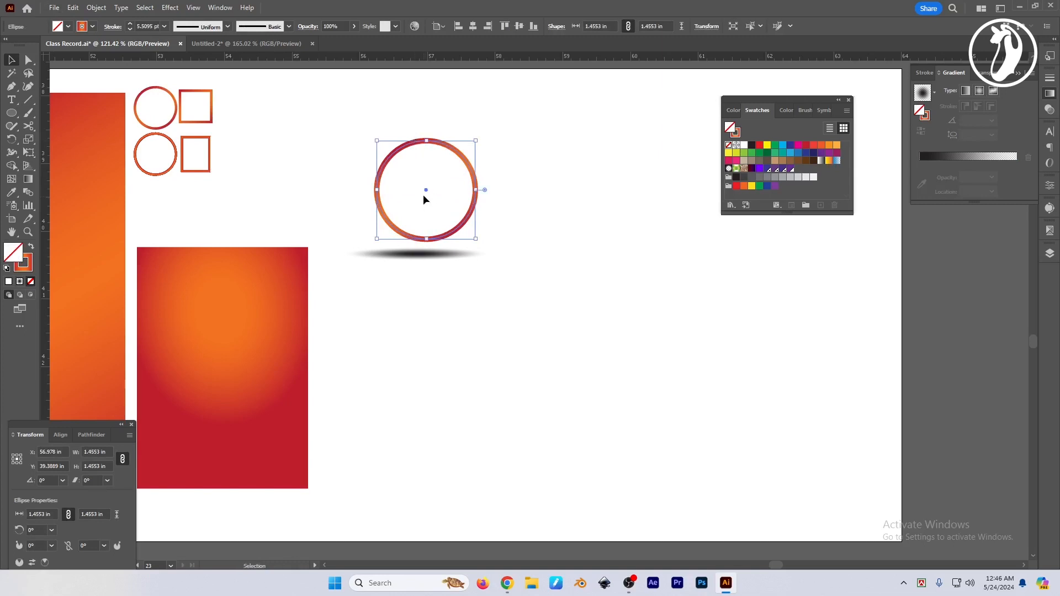
mouse_move(425, 192)
mouse_down()
mouse_move(414, 194)
mouse_move(433, 204)
mouse_up()
click(558, 246)
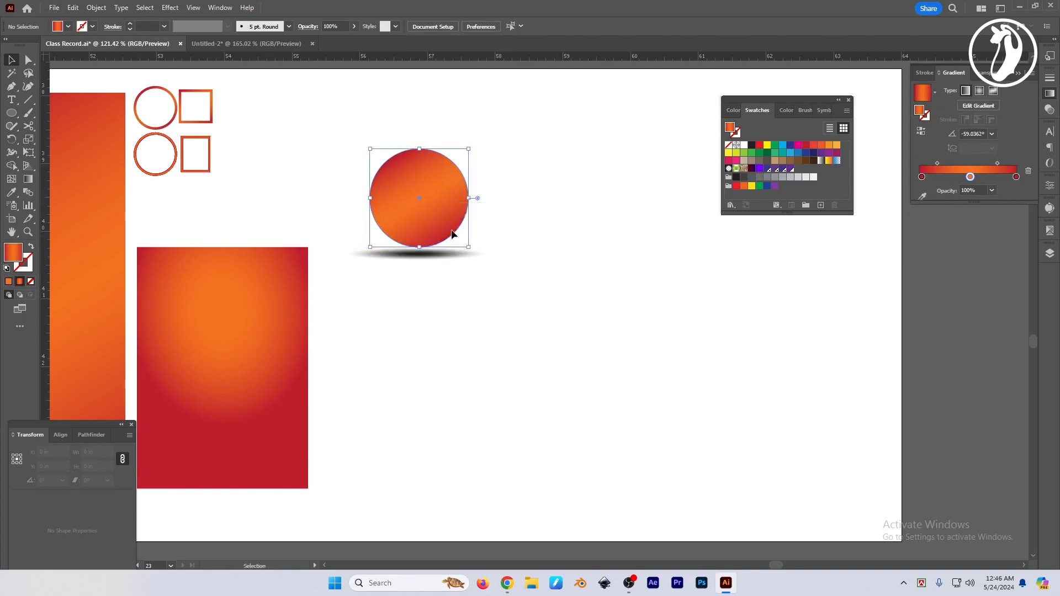
Step: Align the gradient ball and its shadow ellipse on their horizontal centres
shift+click(450, 256)
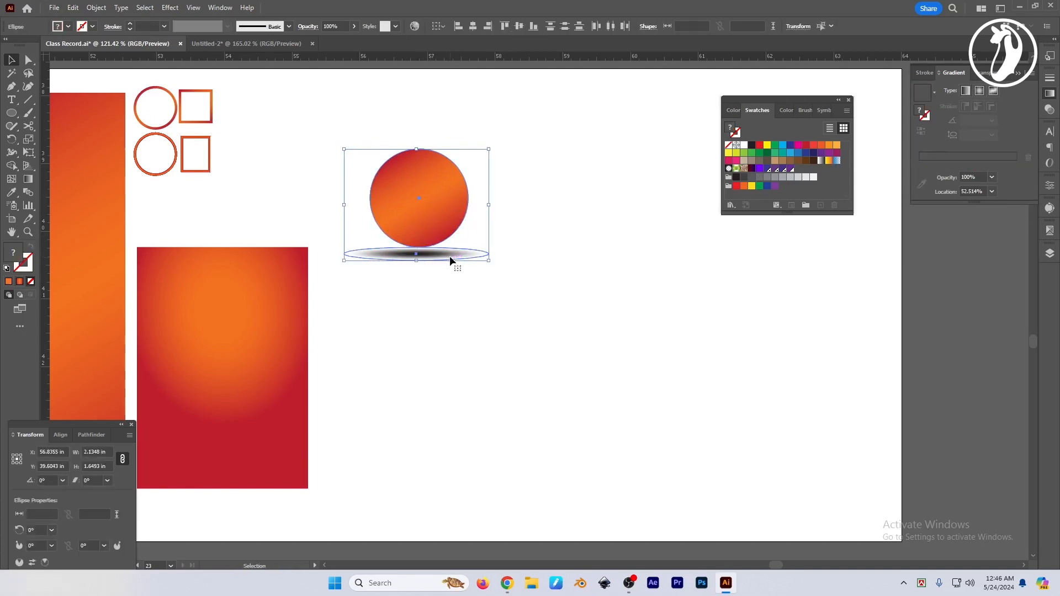
click(473, 26)
click(568, 235)
scroll(480, 284, up, 5)
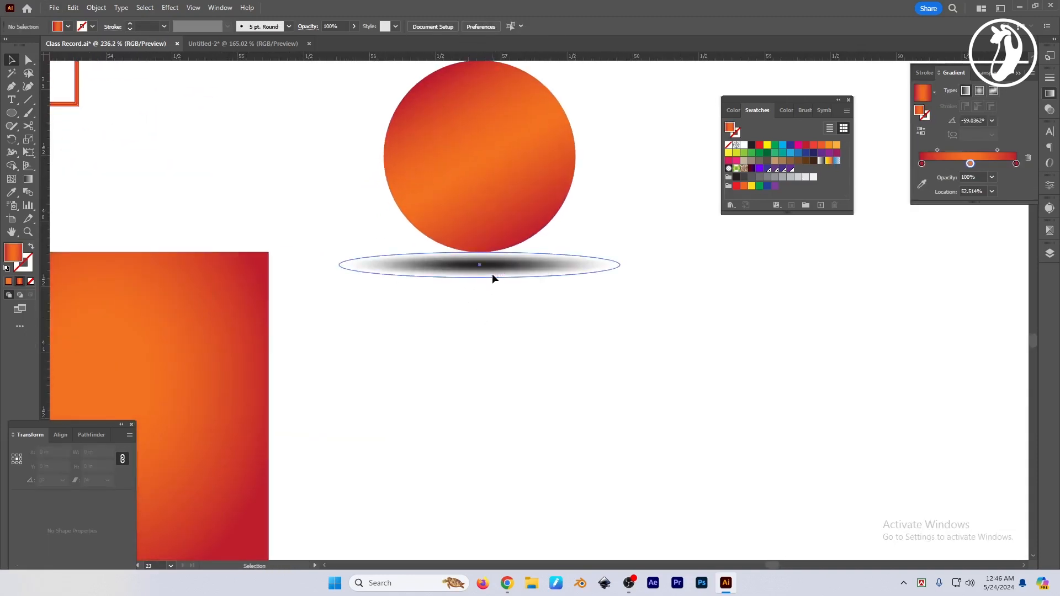
click(492, 276)
click(518, 326)
Step: Duplicate the tall linear-gradient rectangle into the empty area beside the ball, undoing the trial resize
scroll(643, 326, down, 5)
drag(644, 329, 364, 260)
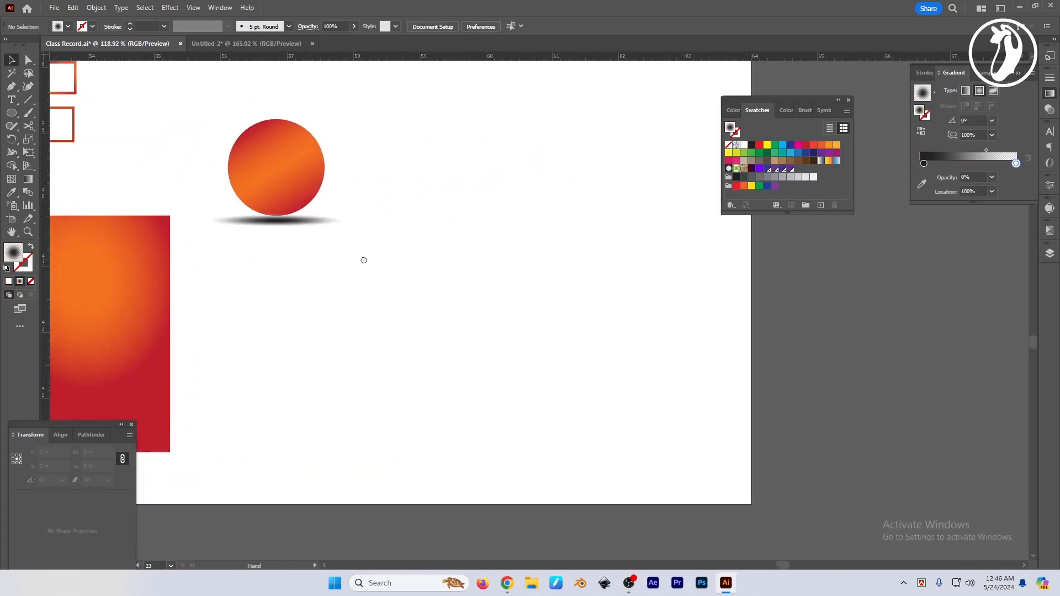
scroll(364, 297, down, 1)
drag(332, 306, 350, 305)
drag(506, 331, 543, 346)
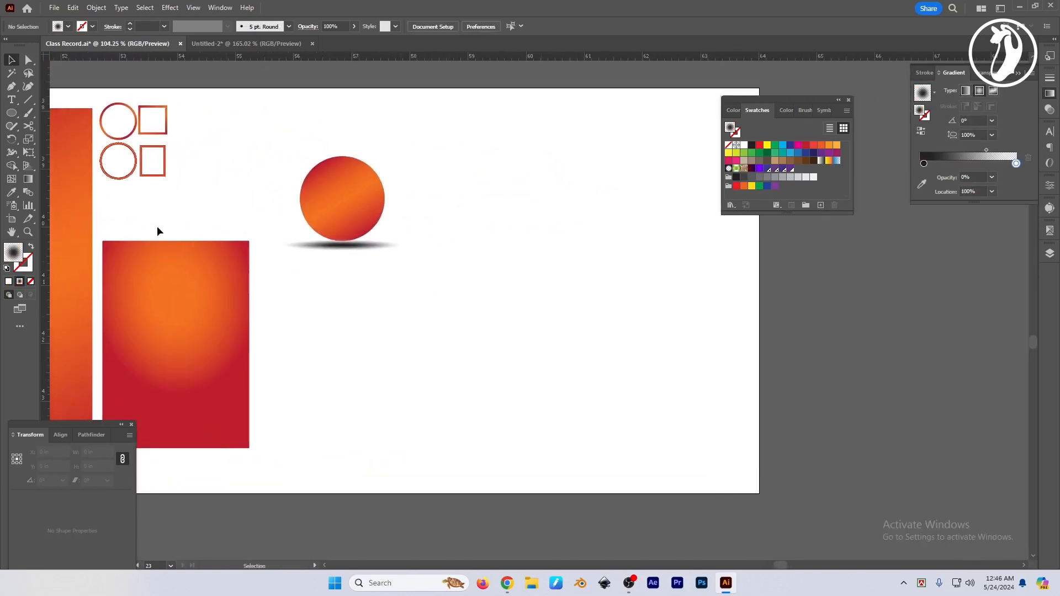
drag(83, 200, 634, 211)
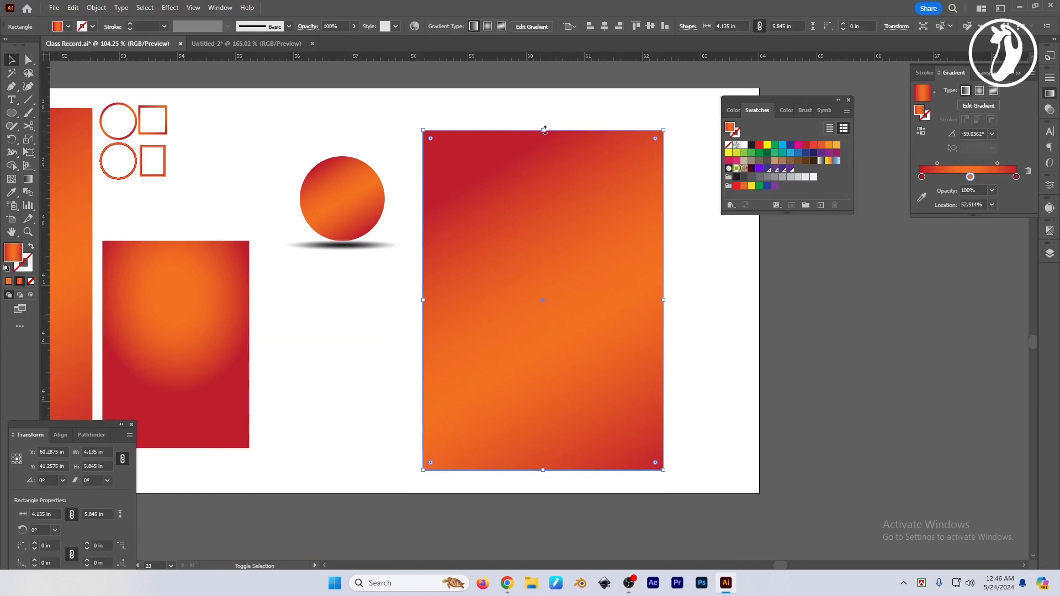
drag(542, 130, 546, 249)
key(ctrl+z)
Step: Scale the copied rectangle to about 2.60 by 3.67 in, rotate it to 270° and place it below the ball
drag(543, 130, 677, 385)
key(r)
key(v)
drag(564, 382, 397, 391)
click(591, 372)
Step: Duplicate the gradient ball onto the landscape rectangle and centre it there horizontally and vertically
drag(347, 200, 381, 369)
scroll(389, 375, up, 2)
scroll(411, 322, up, 1)
drag(433, 397, 433, 307)
shift+click(516, 302)
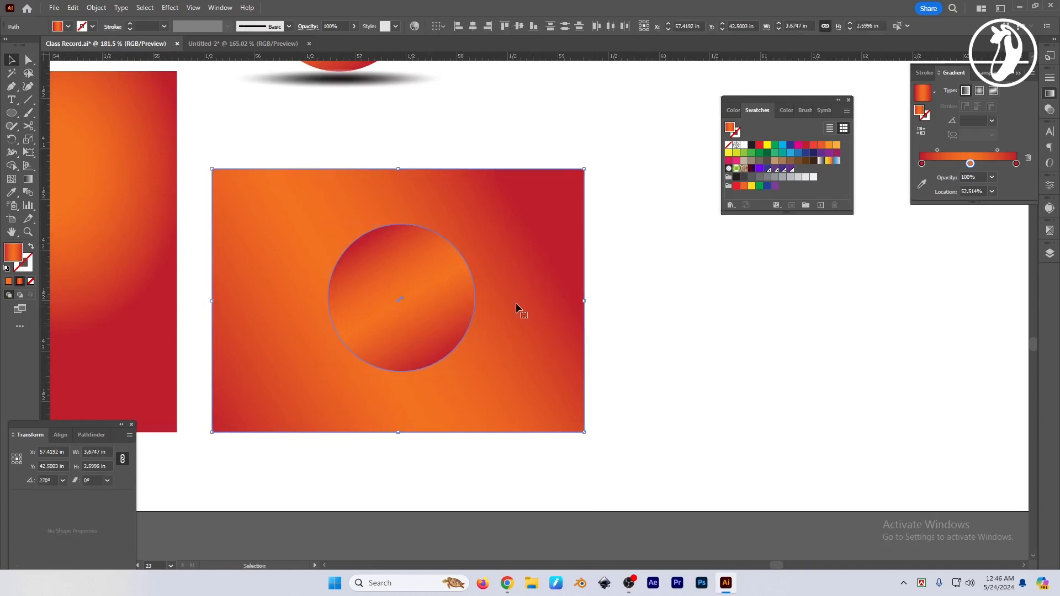
click(516, 303)
click(472, 26)
click(518, 27)
drag(694, 372, 684, 381)
click(687, 381)
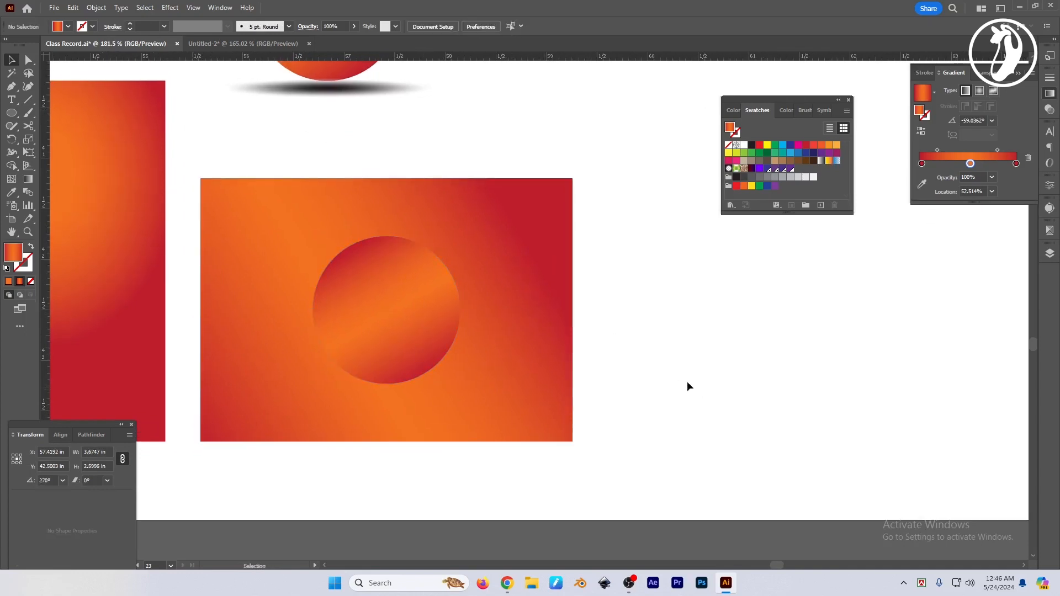
Step: Copy the circle on the rectangle, paste it in place and enlarge the copy from its centre to about 1.81 in
click(364, 372)
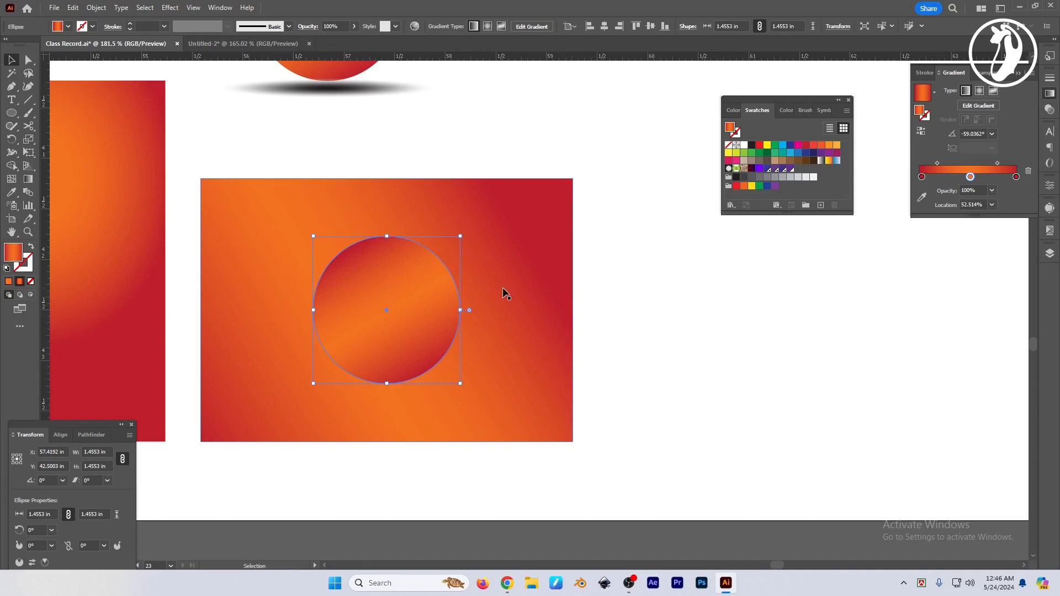
key(a)
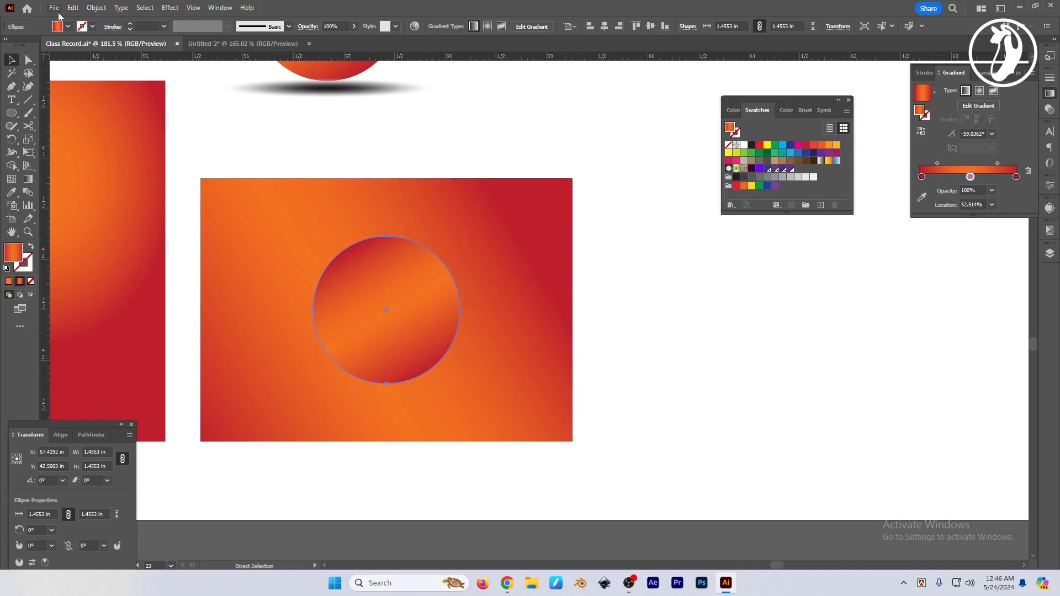
click(73, 9)
click(97, 62)
click(73, 7)
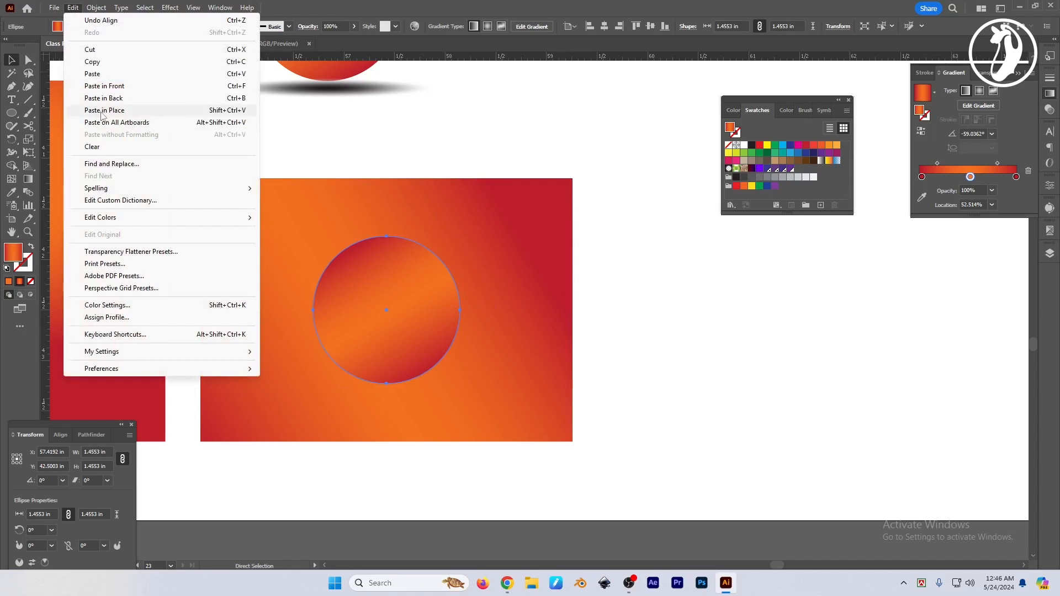
click(101, 114)
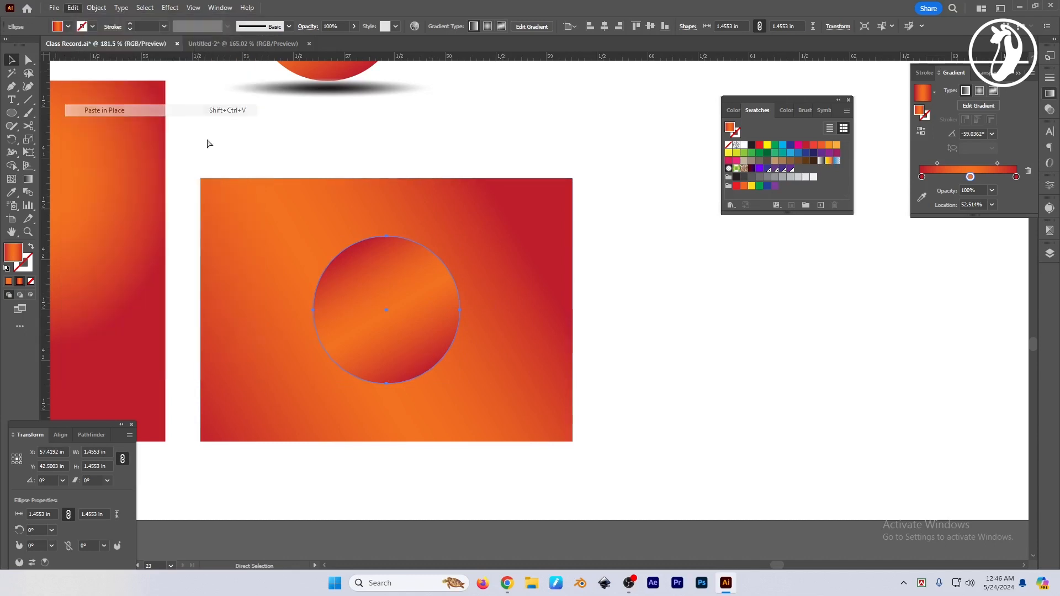
key(v)
drag(464, 311, 478, 310)
right_click(445, 276)
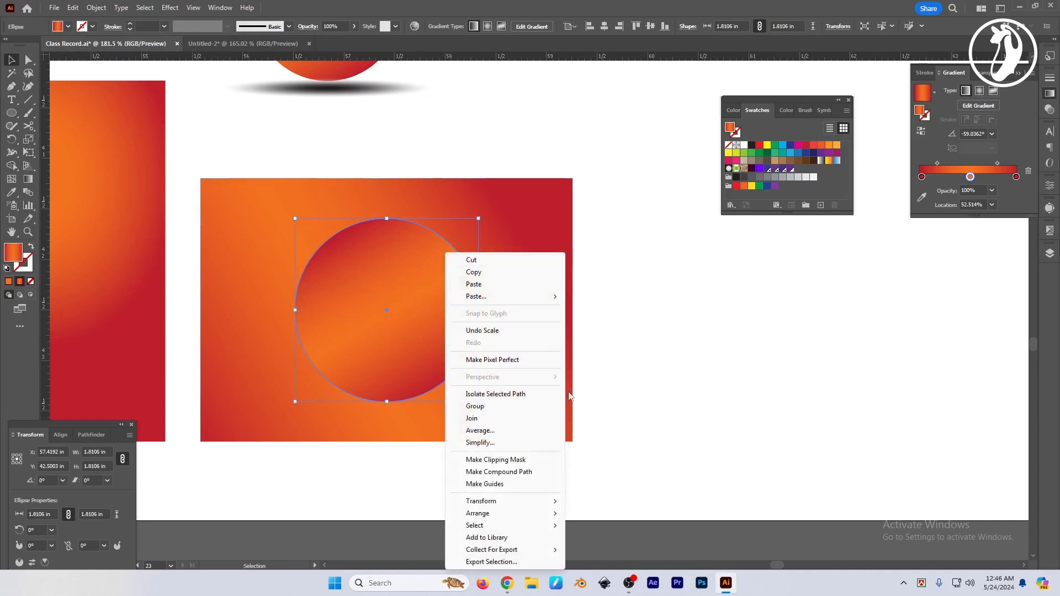
click(479, 430)
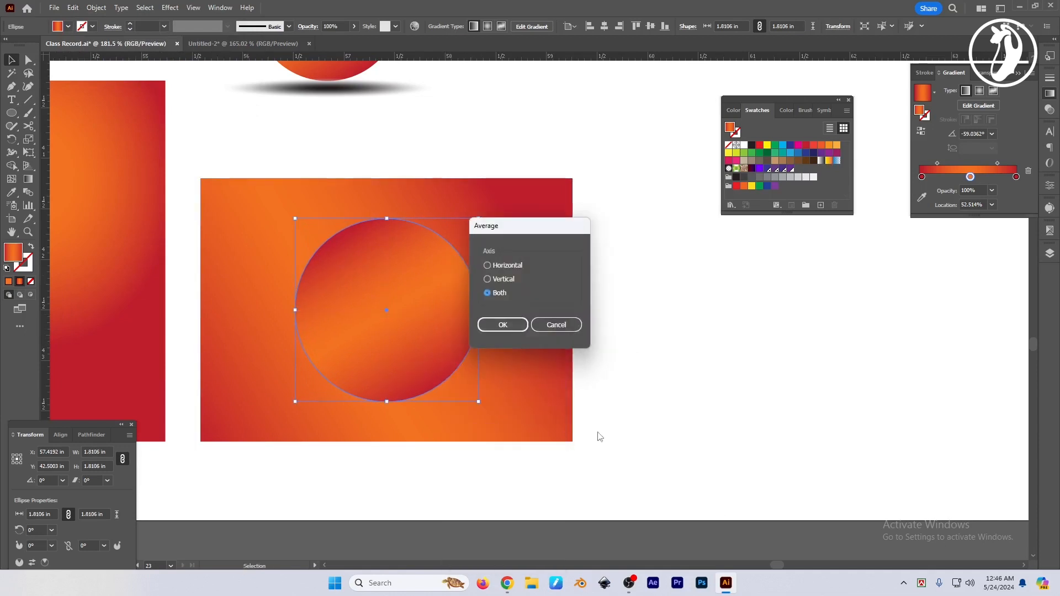
click(573, 324)
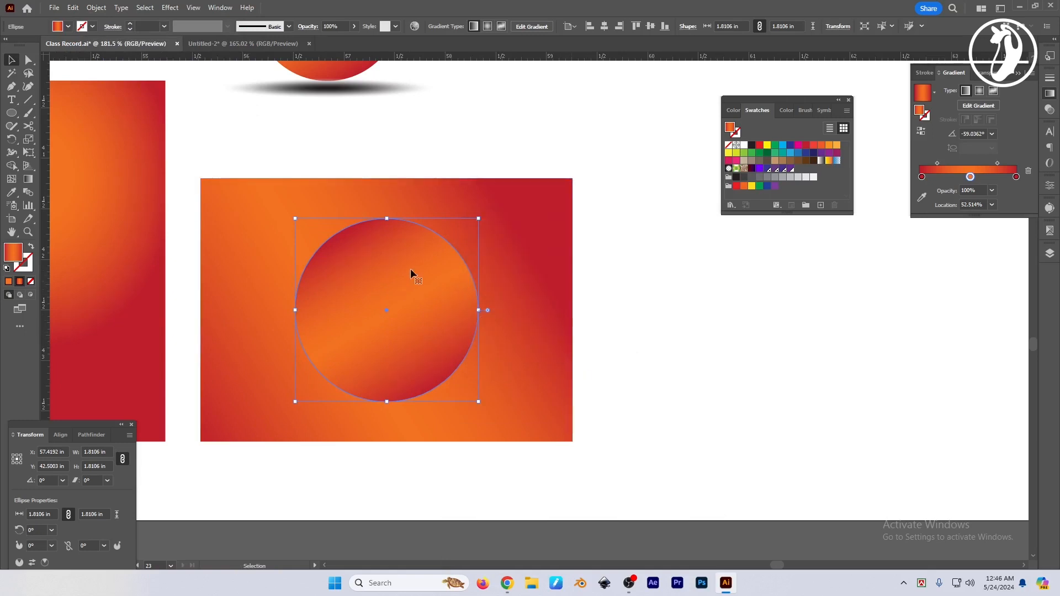
Step: Send the enlarged circle to the back, then send the rectangle behind it so both circles lie in front
right_click(415, 248)
mouse_move(462, 510)
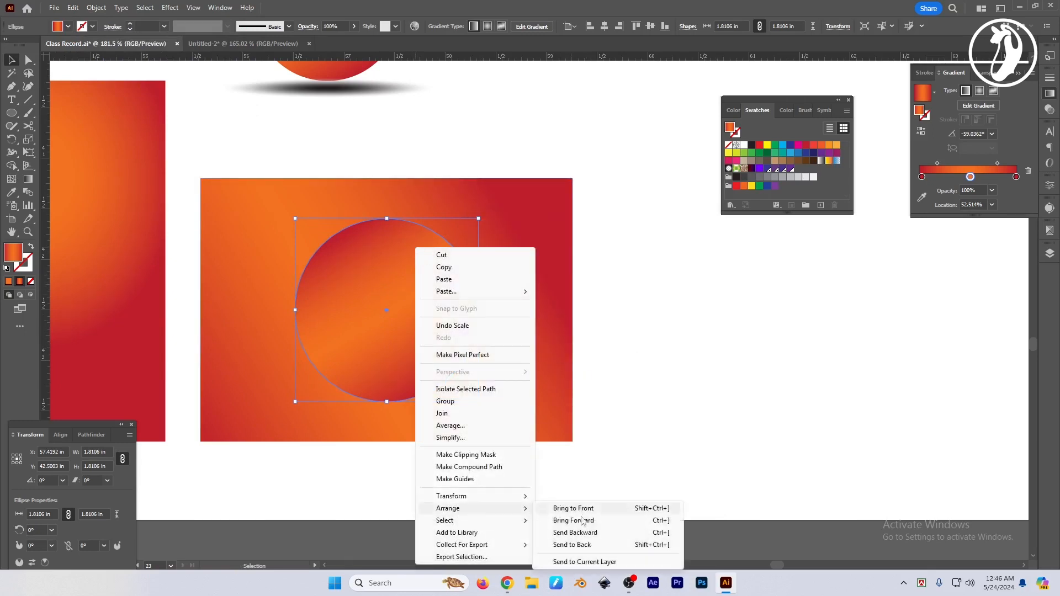
click(580, 546)
click(698, 398)
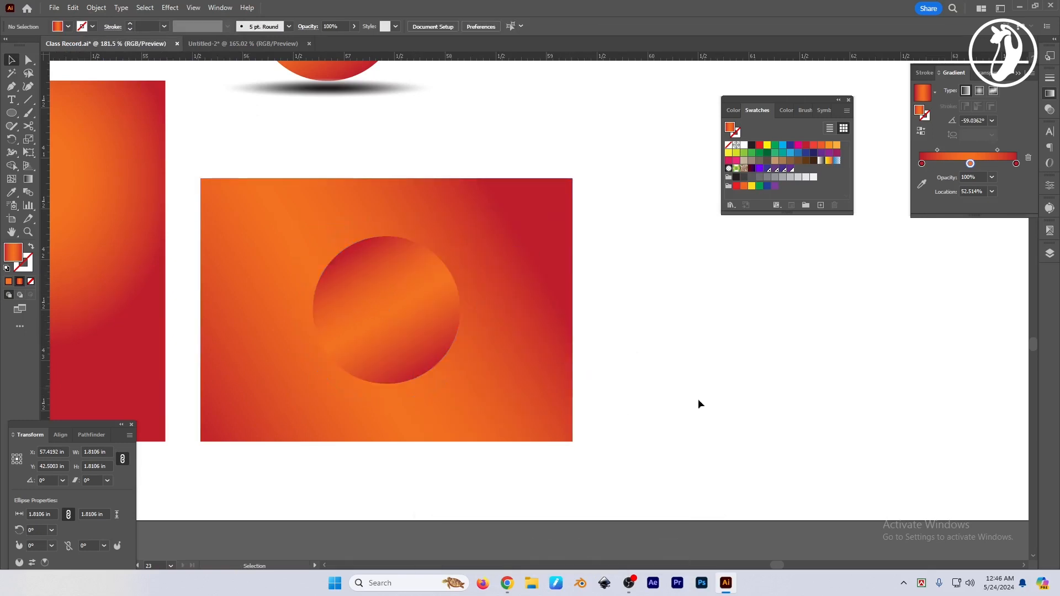
click(509, 268)
right_click(510, 271)
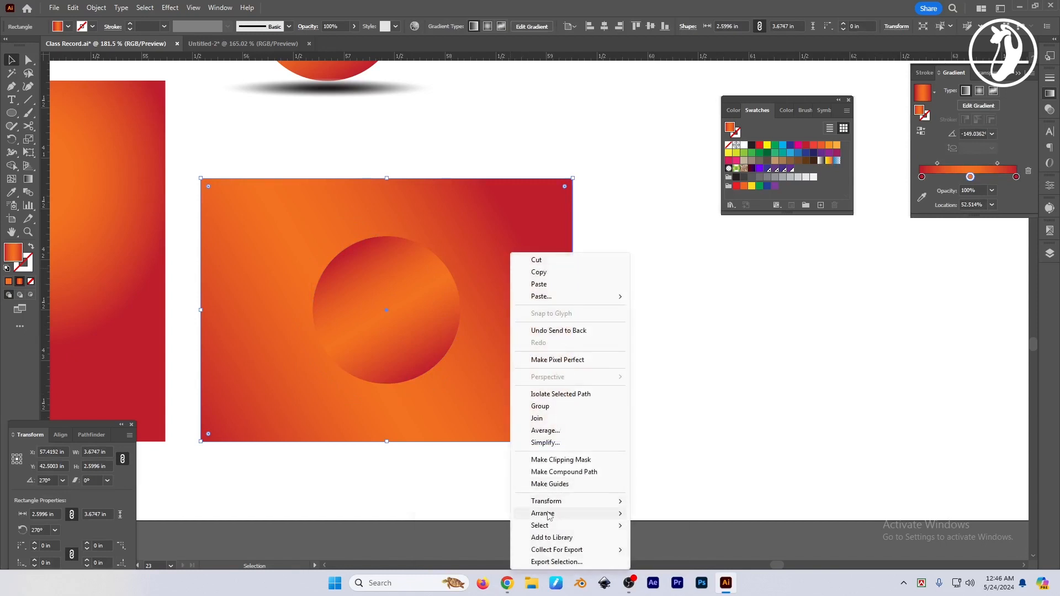
mouse_move(546, 513)
click(672, 549)
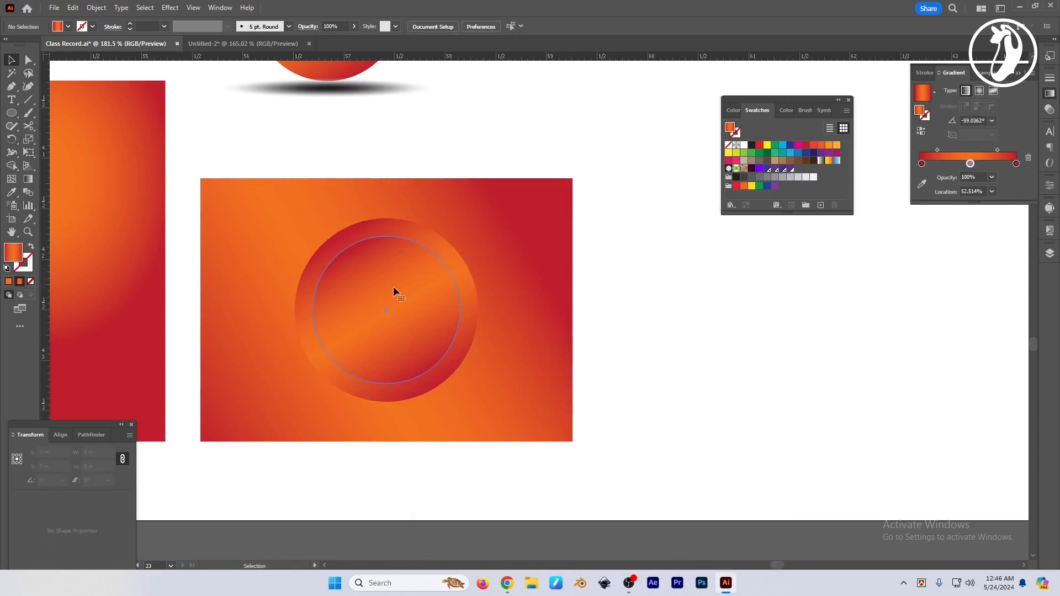
Step: Shrink the inner circle from its centre to about 1.39 in across and reflect it across the vertical axis
click(453, 311)
drag(460, 311, 457, 310)
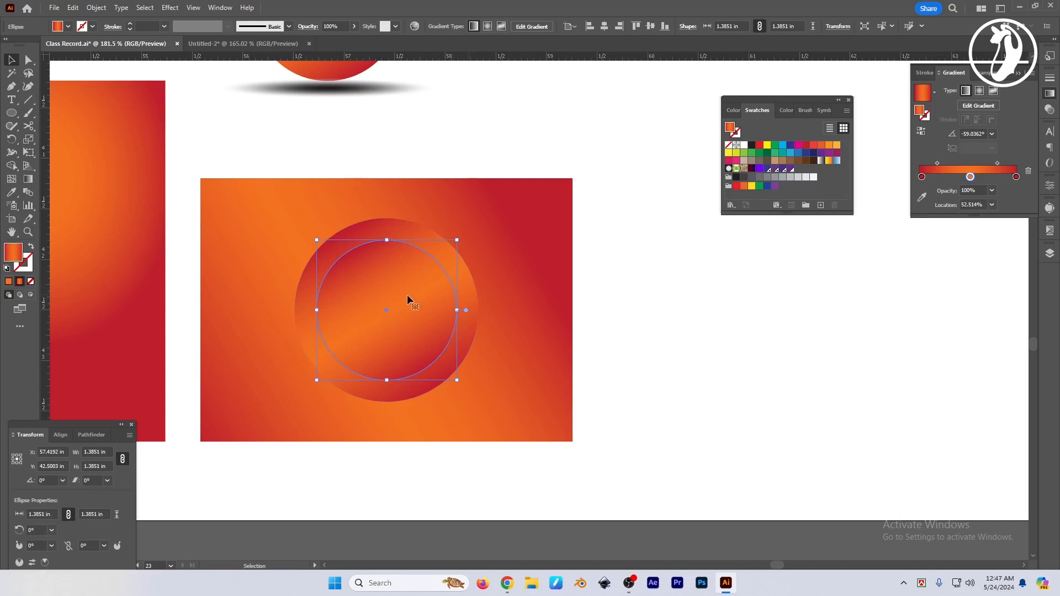
drag(14, 144, 30, 156)
double_click(11, 142)
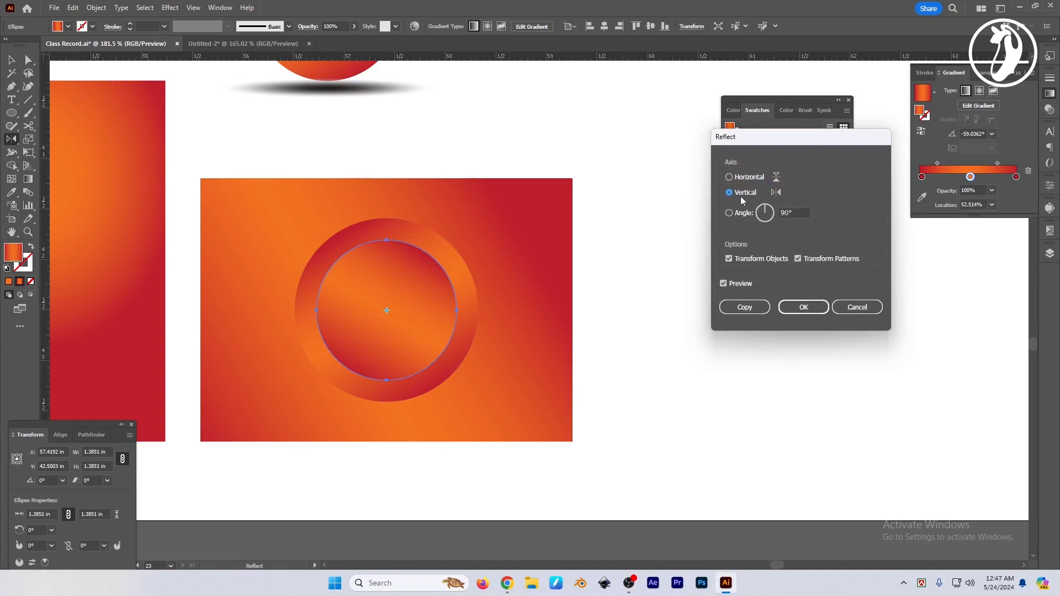
click(800, 309)
key(v)
click(629, 384)
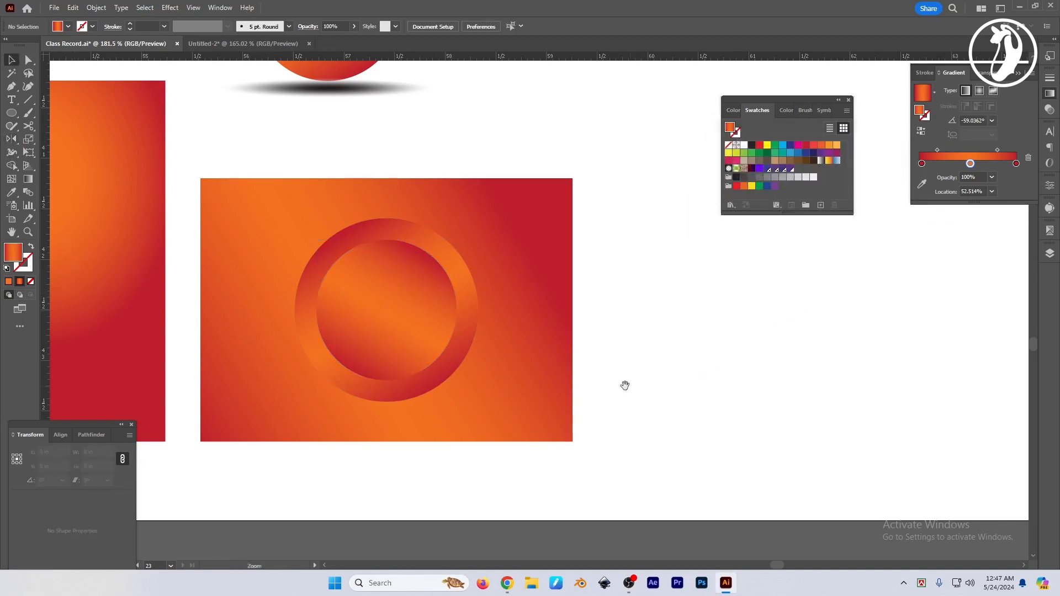
Step: Duplicate the ball's shadow ellipse over the rectangle's edge and stretch it to about 2.13 by 1.97 in
drag(626, 385, 645, 383)
drag(415, 256, 428, 258)
drag(696, 392, 700, 394)
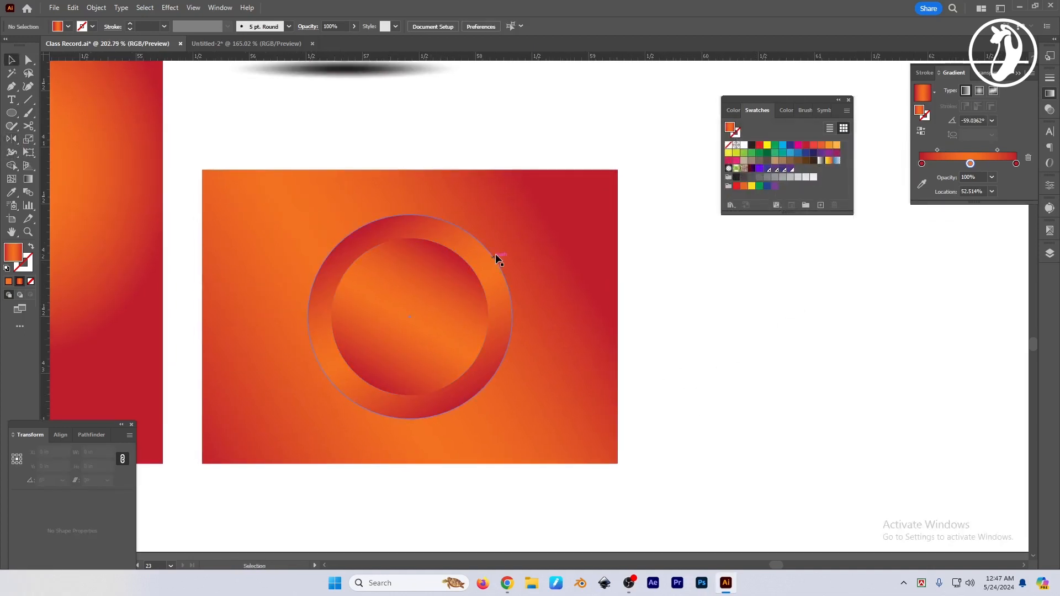
drag(458, 176, 440, 211)
drag(395, 129, 620, 271)
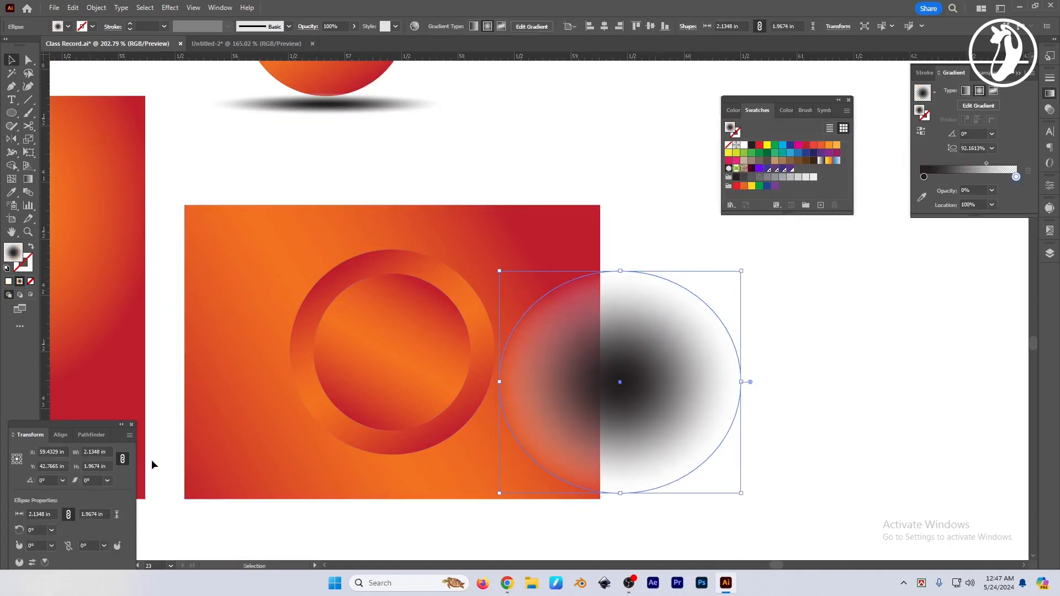
Step: Unlink the shadow copy's proportions and set its width and height to 2 in each
click(123, 460)
drag(84, 452, 159, 473)
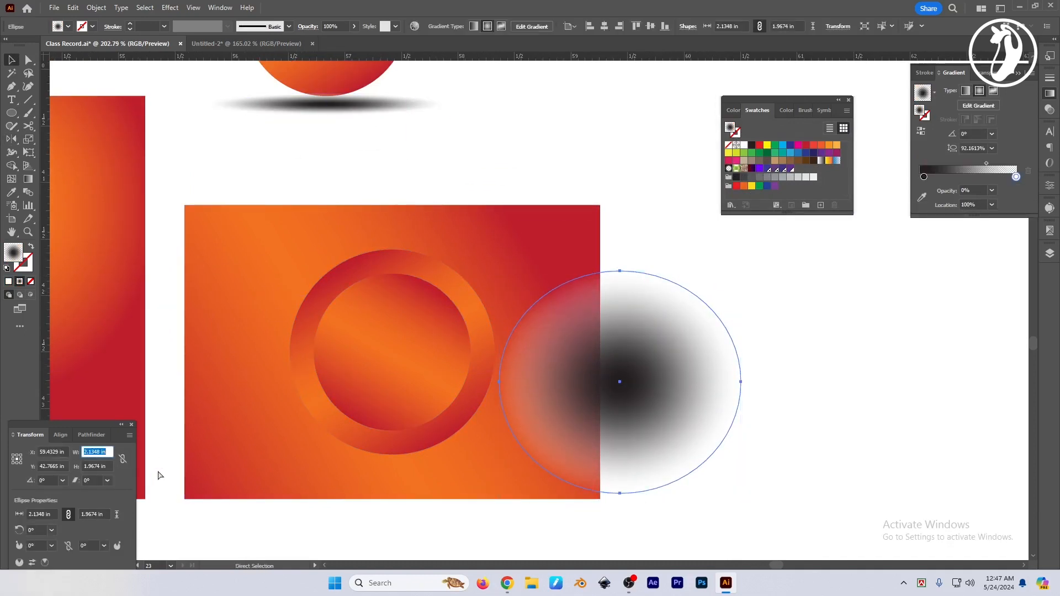
text(2)
key(Tab)
text(2)
key(Return)
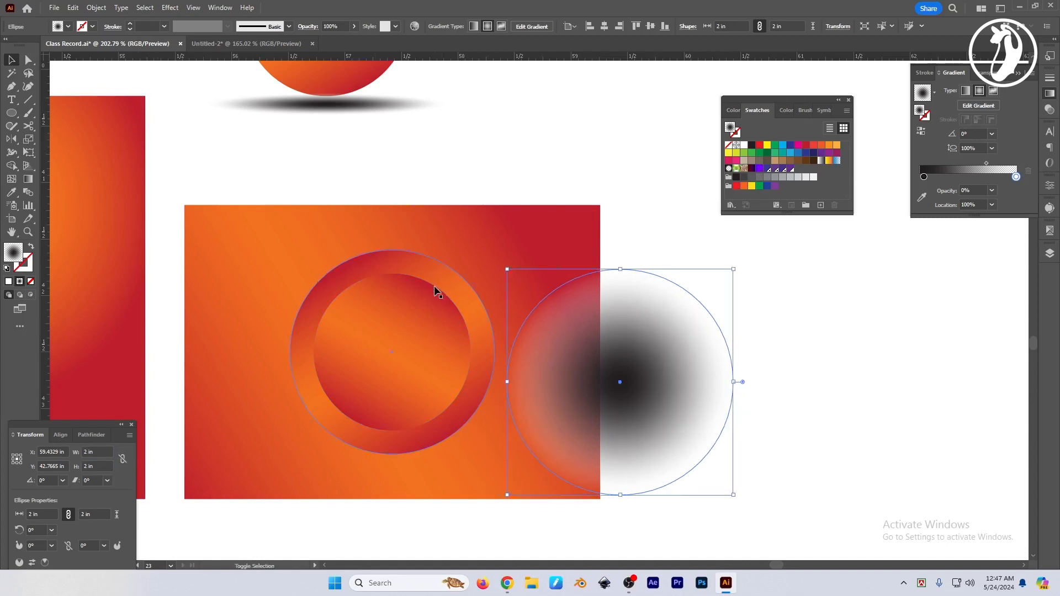
Step: Centre the shadow circle on the larger gradient circle, then offset it slightly diagonally down and to the right
shift+click(451, 288)
click(476, 26)
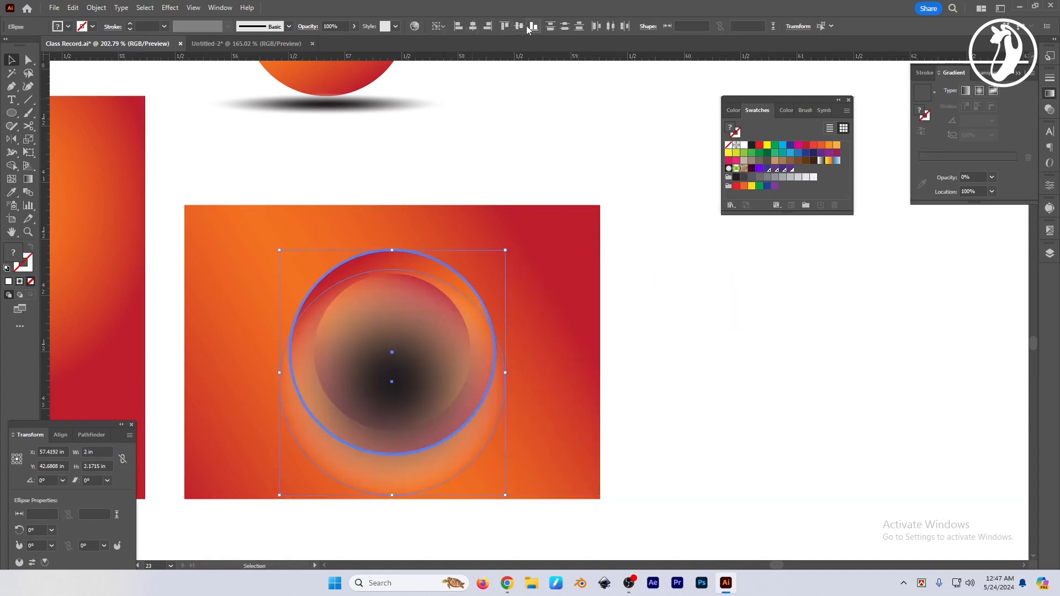
click(533, 26)
drag(750, 368, 730, 329)
click(730, 329)
drag(432, 235, 445, 257)
Step: Send the shadow circle behind both gradient circles and move the rectangle behind the shadow
key(a)
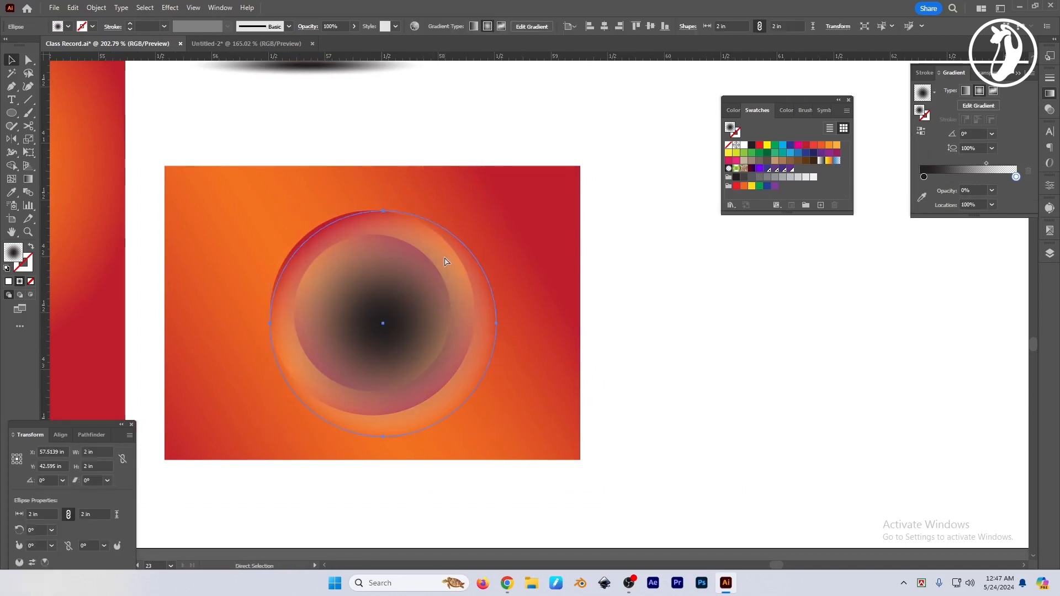
key(ctrl+[)
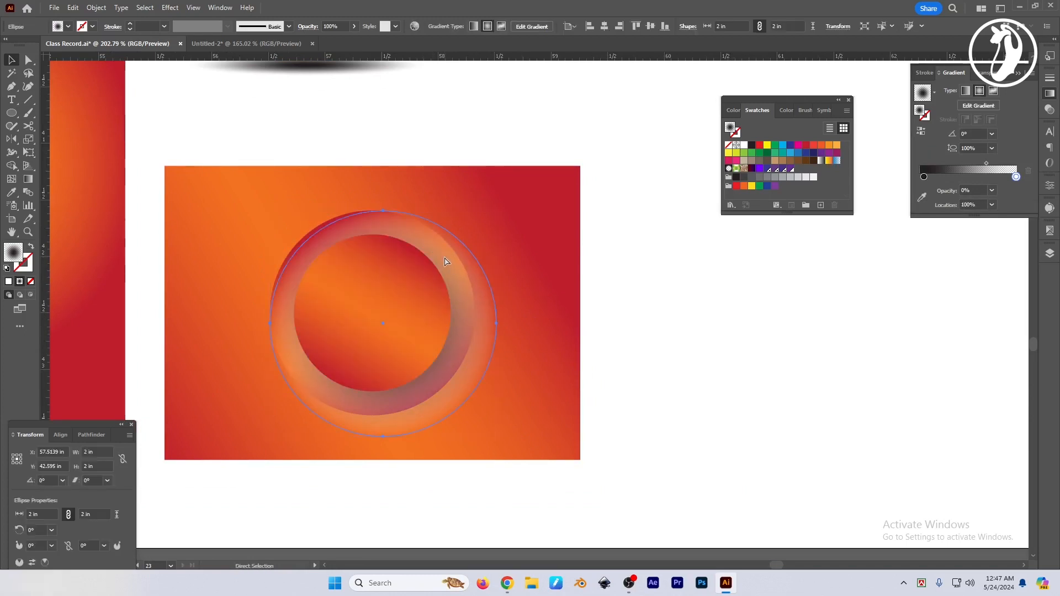
key(ctrl+[)
key(v)
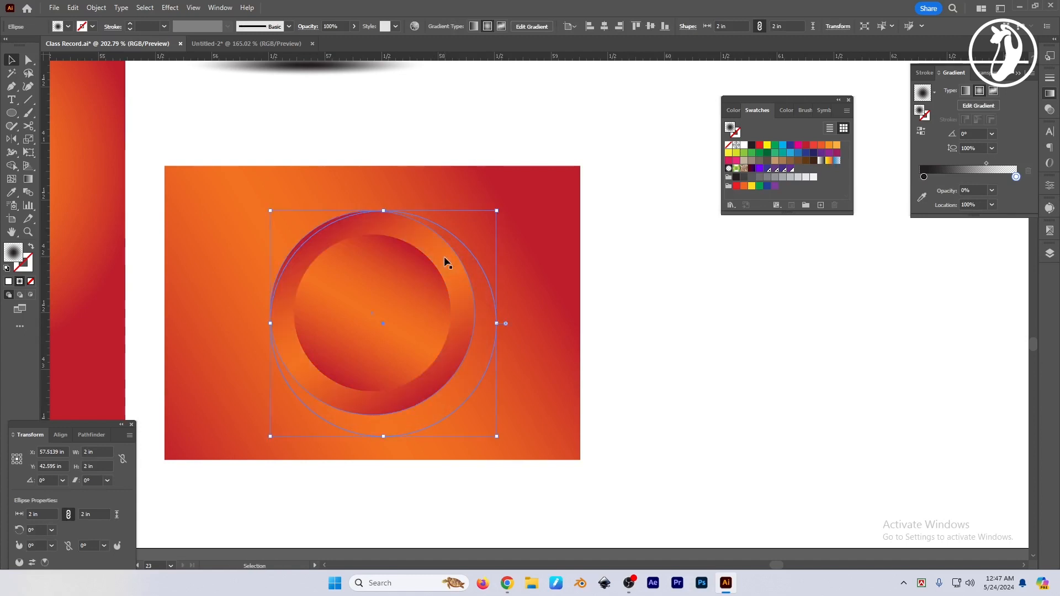
click(571, 253)
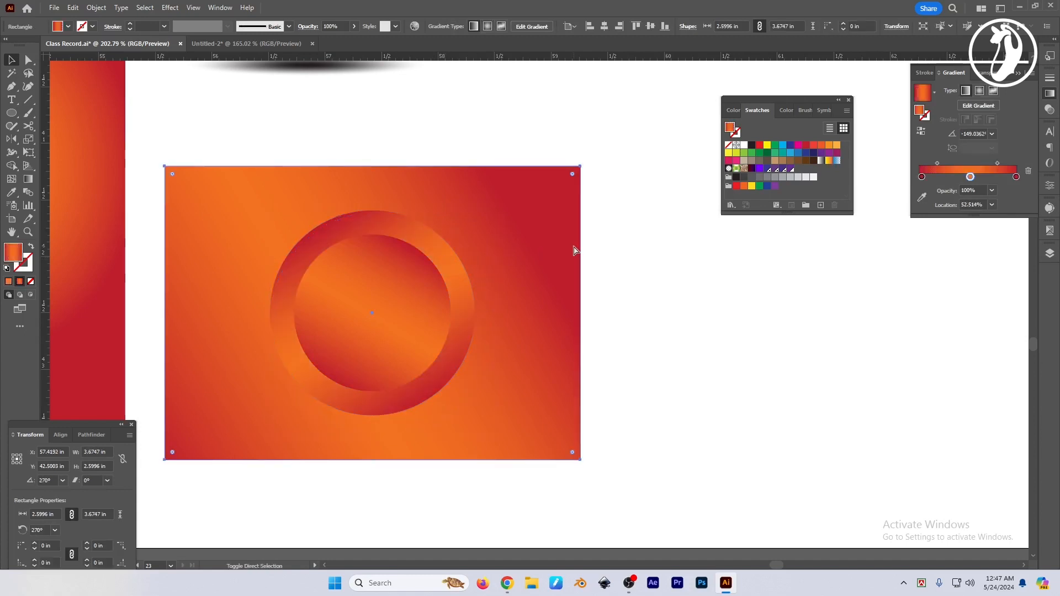
Step: Set the blend mode of the shadow circle behind the button to Multiply
click(495, 327)
click(1049, 109)
click(938, 90)
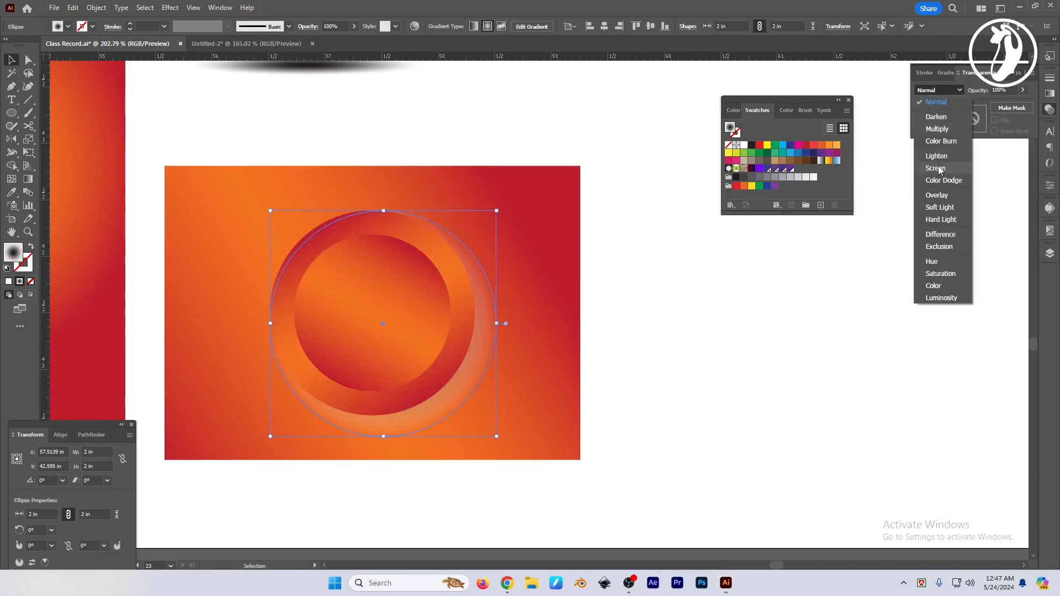
click(937, 130)
click(1018, 73)
click(834, 324)
Step: Duplicate the Multiply shadow circle in place to darken the shadow and offset the copy slightly down and to the right
drag(368, 363, 427, 367)
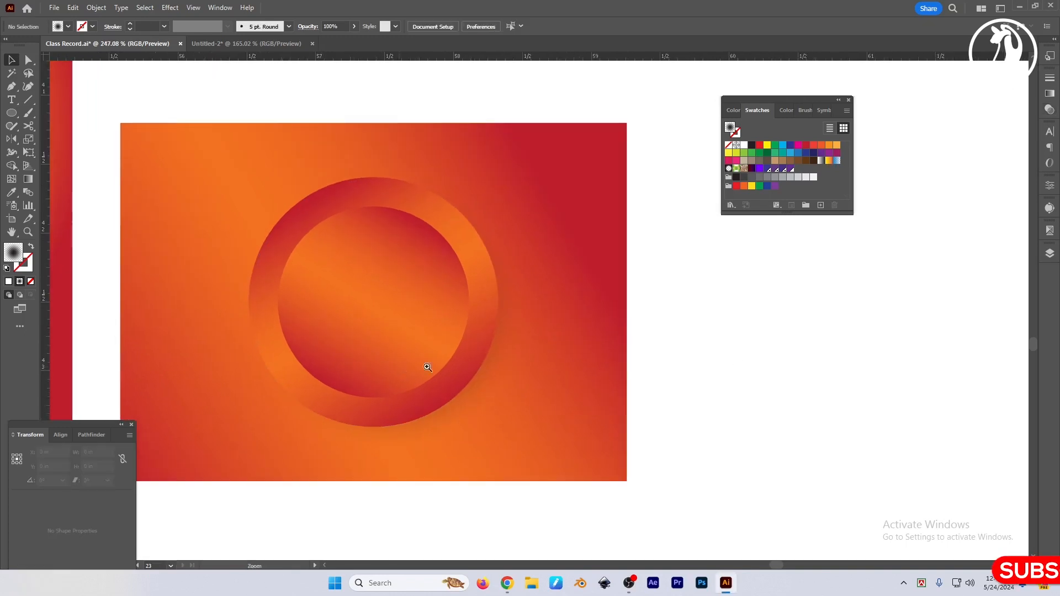
drag(497, 359, 502, 355)
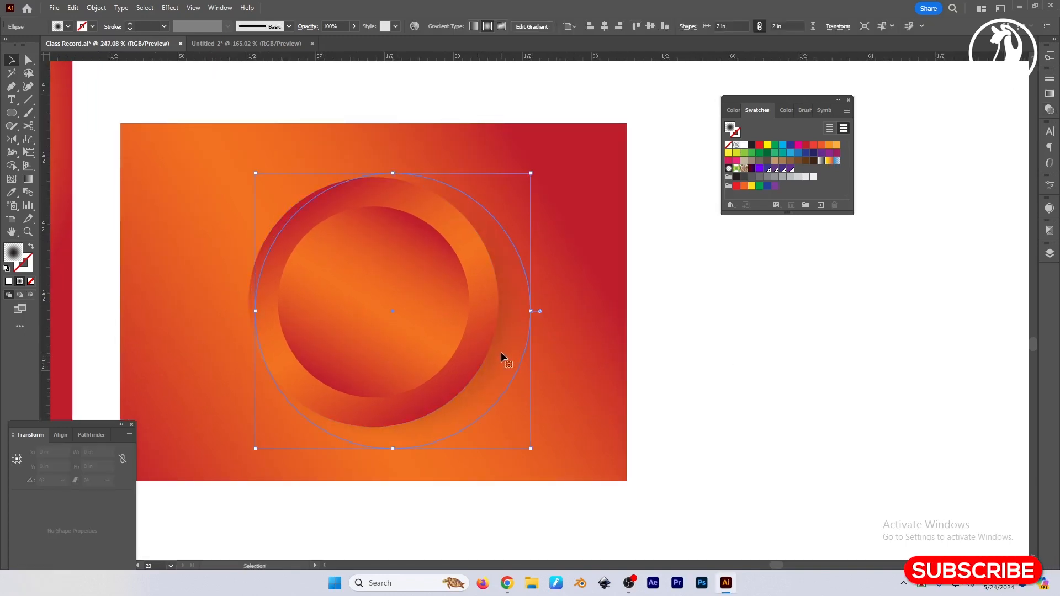
key(a)
key(v)
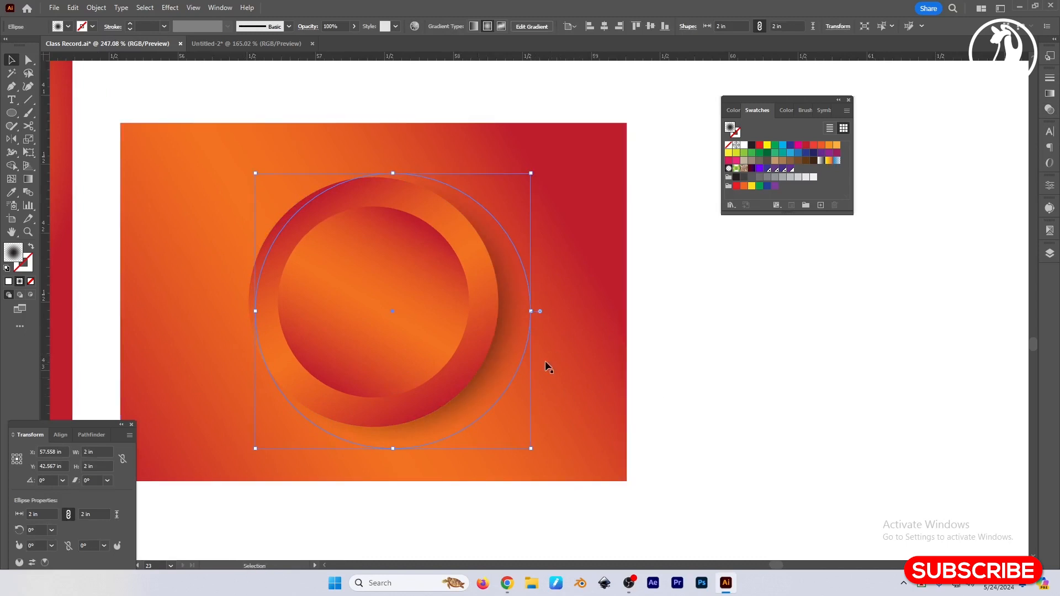
drag(518, 346, 525, 349)
click(570, 414)
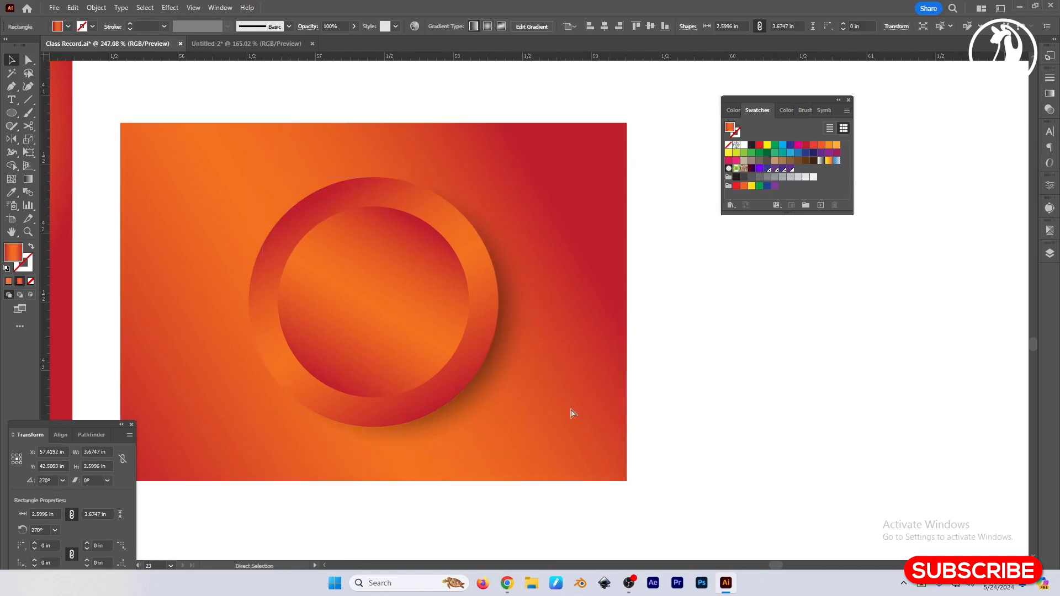
Step: Select both overlapping shadow circles and group them
click(509, 360)
right_click(515, 266)
click(551, 409)
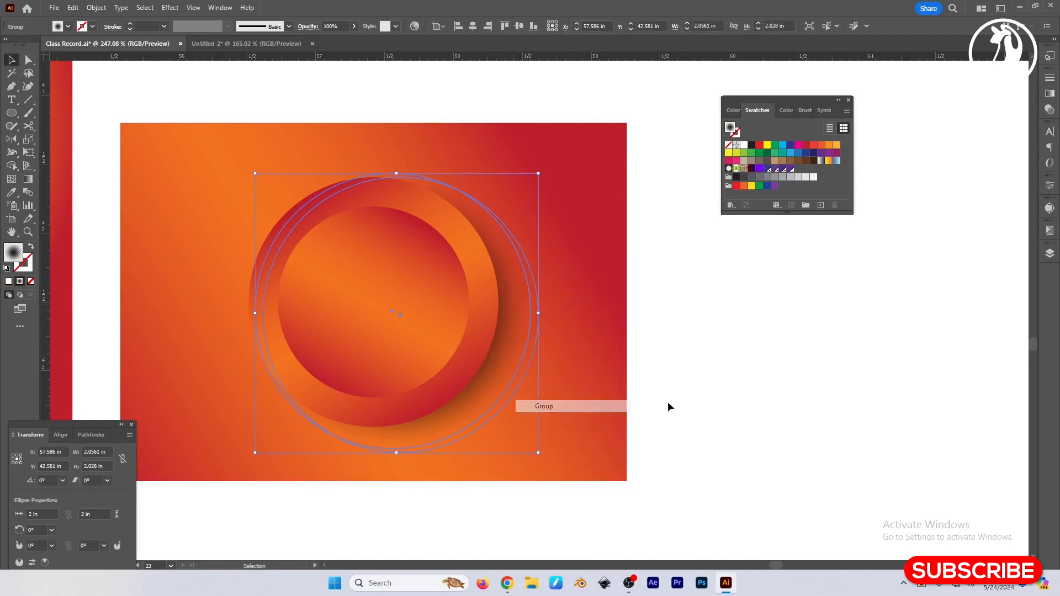
click(670, 407)
Step: Create a three-sided polygon with a 0.6944 in radius over the inner circle
click(401, 283)
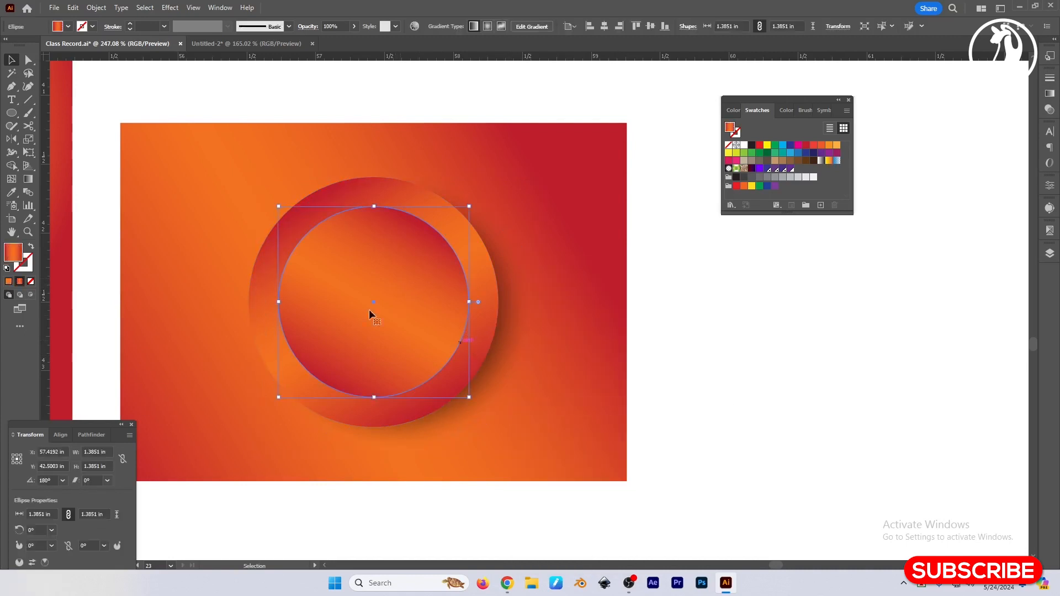
click(11, 113)
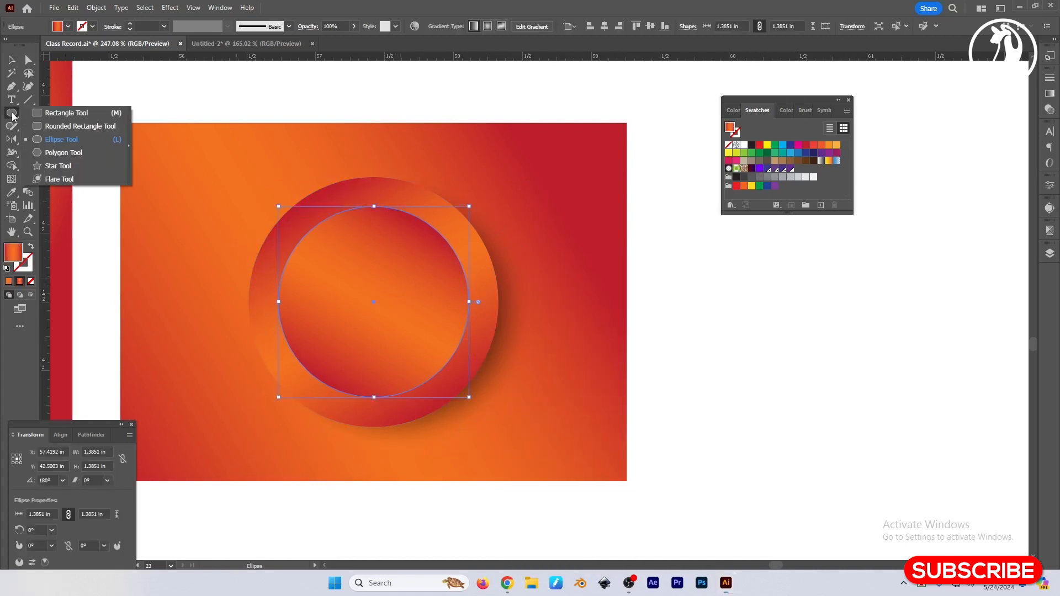
click(64, 152)
click(442, 304)
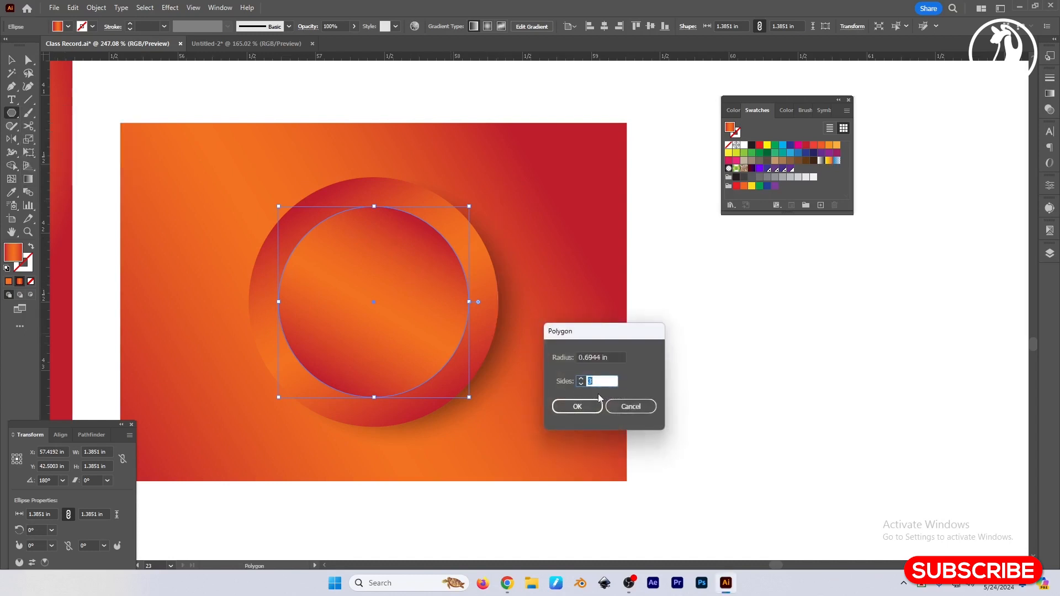
key(Return)
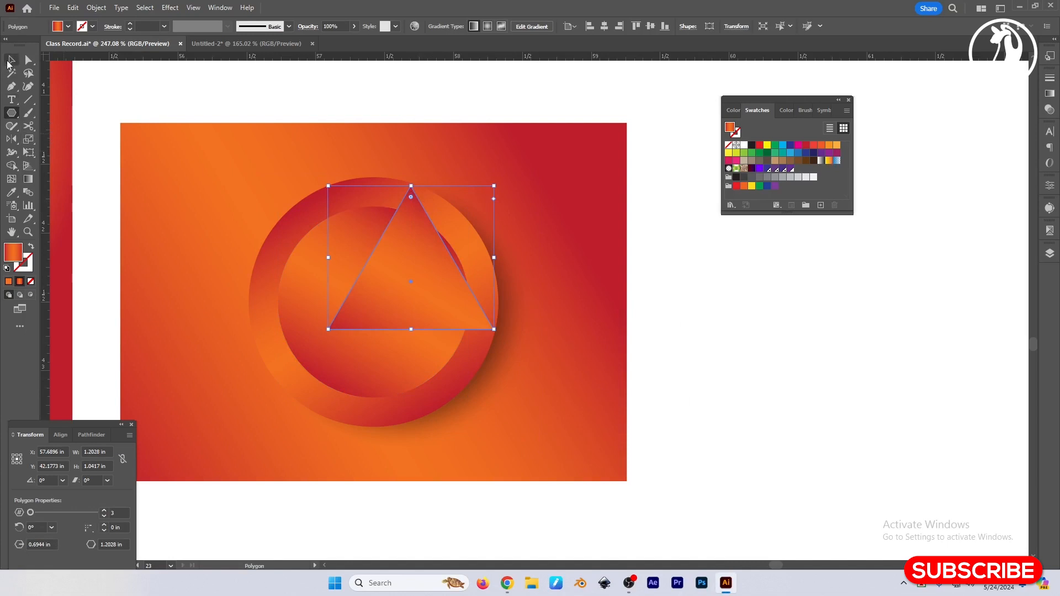
Step: Shrink the triangle to about 0.48 by 0.41 in at the inner circle's centre and fill it with white
key(v)
drag(411, 188, 411, 275)
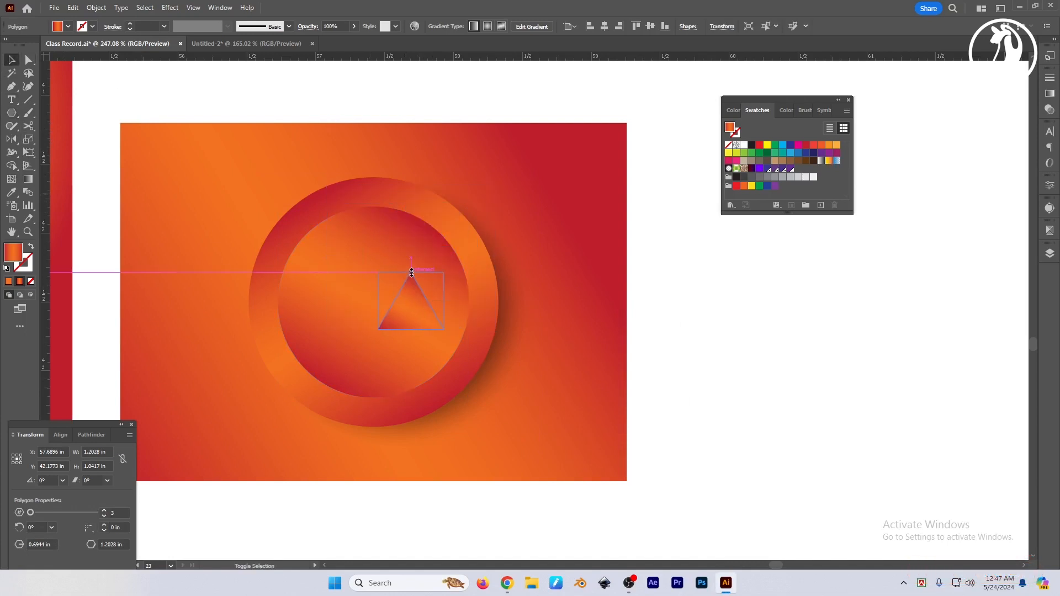
drag(410, 310, 377, 303)
click(744, 145)
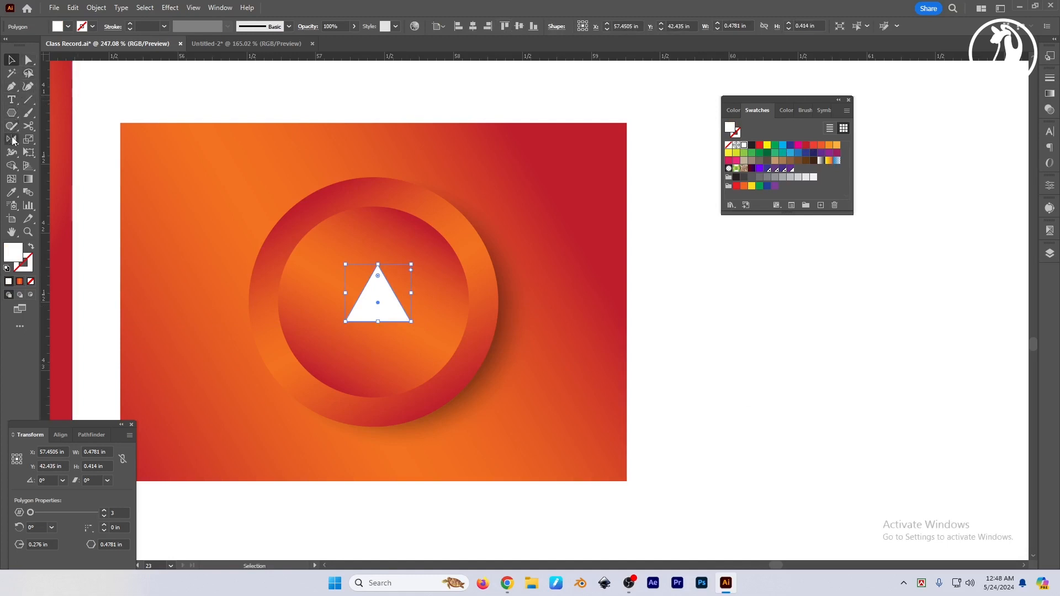
Step: Rotate the white triangle a quarter turn clockwise so it points right like a play symbol
key(r)
drag(369, 228, 425, 287)
key(v)
click(756, 353)
drag(297, 310, 392, 318)
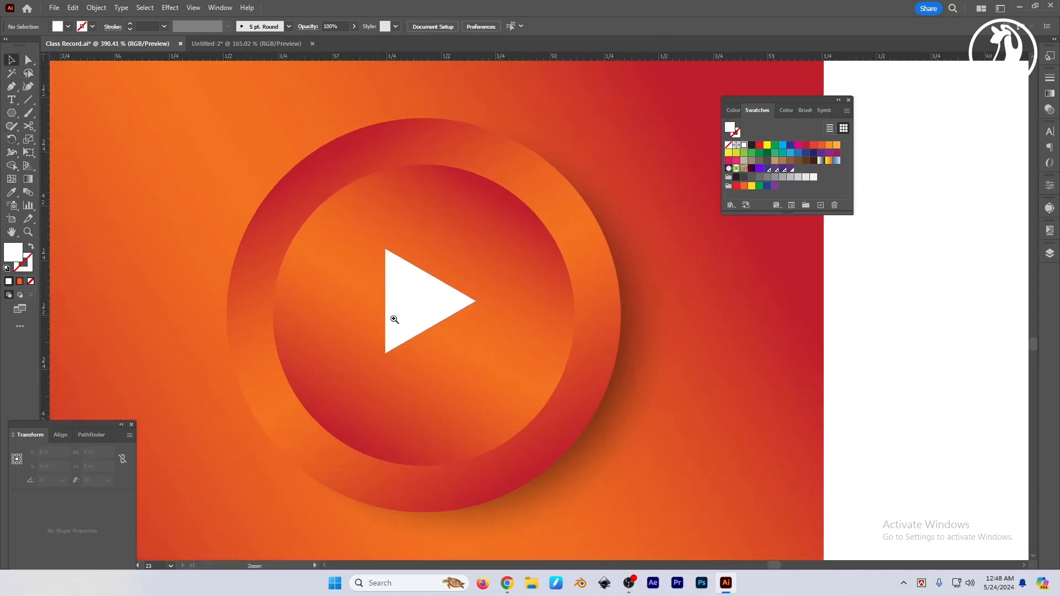
Step: Enlarge the play triangle to about 0.62 by 0.71 in and reposition it over the inner circle's centre
key(ctrl+z)
key(r)
drag(437, 227, 519, 324)
key(v)
drag(463, 308, 466, 322)
drag(518, 306, 359, 305)
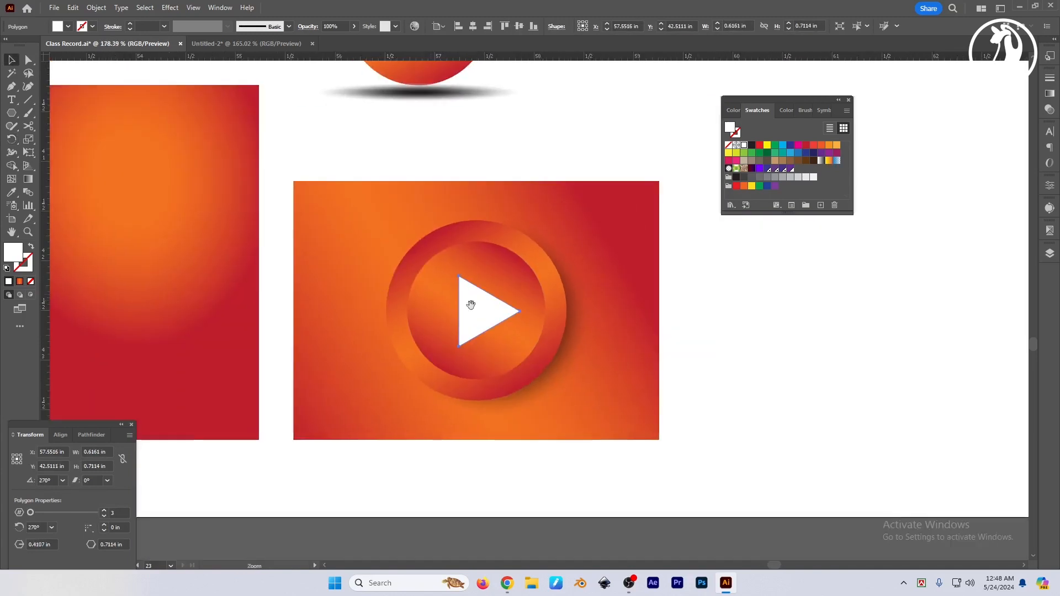
click(674, 368)
key(Tab)
drag(471, 303, 489, 319)
click(478, 270)
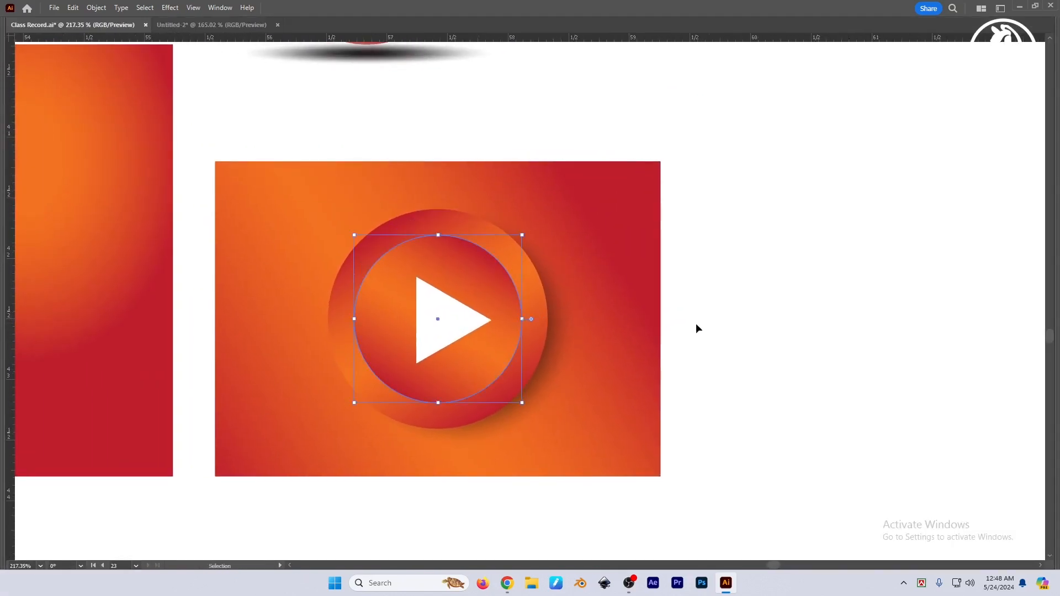
click(695, 323)
click(560, 318)
drag(555, 316, 534, 306)
key(ctrl+shift+bracketright)
key(ctrl+z)
key(ctrl+z)
key(ctrl+z)
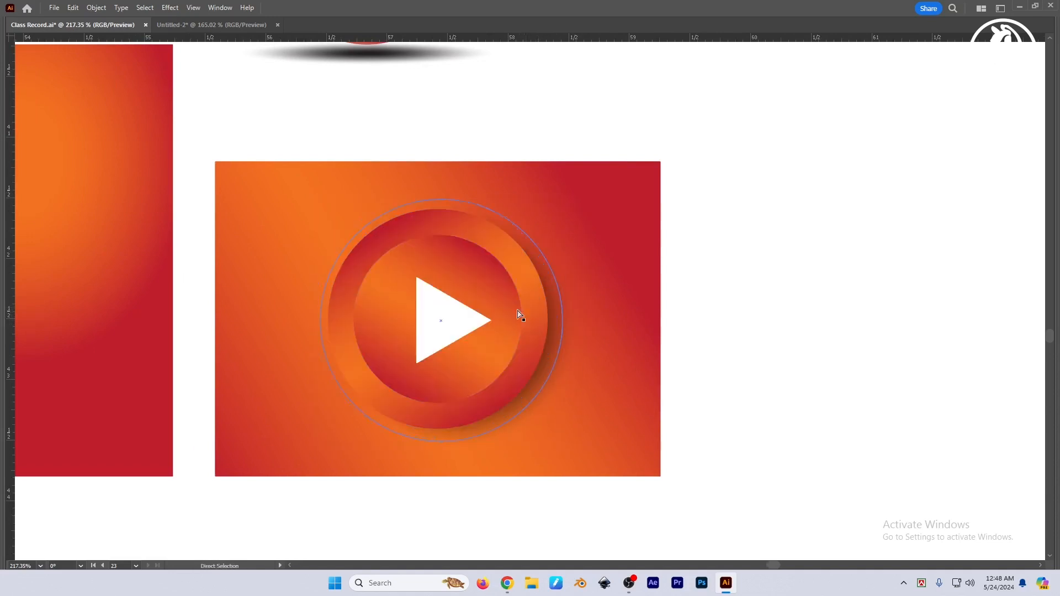
Step: Try to fit a smaller copy of the grouped shadow circles between the outer ring and the inner circle
key(a)
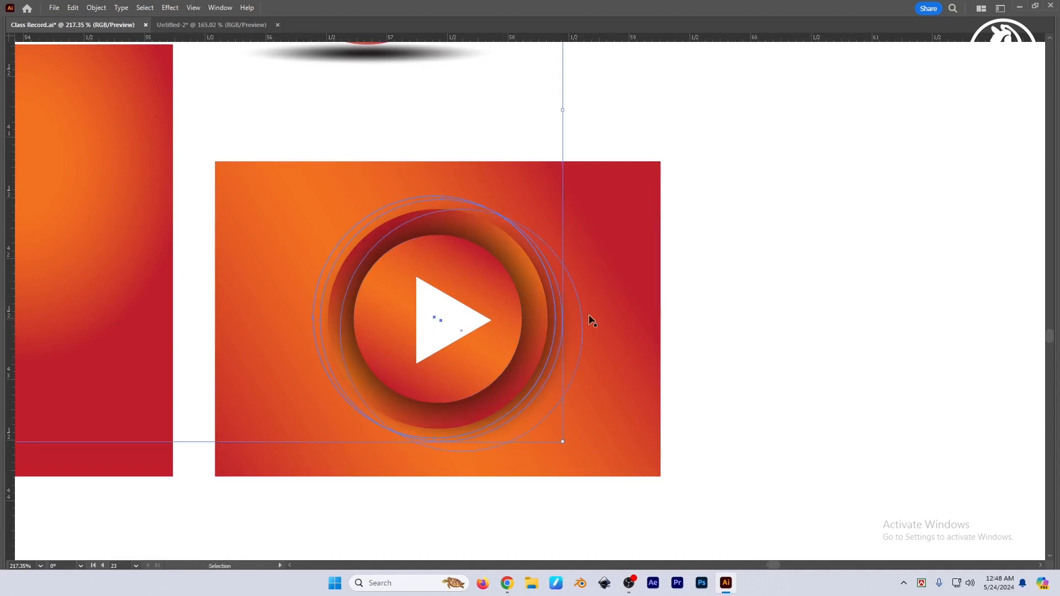
click(568, 309)
click(552, 311)
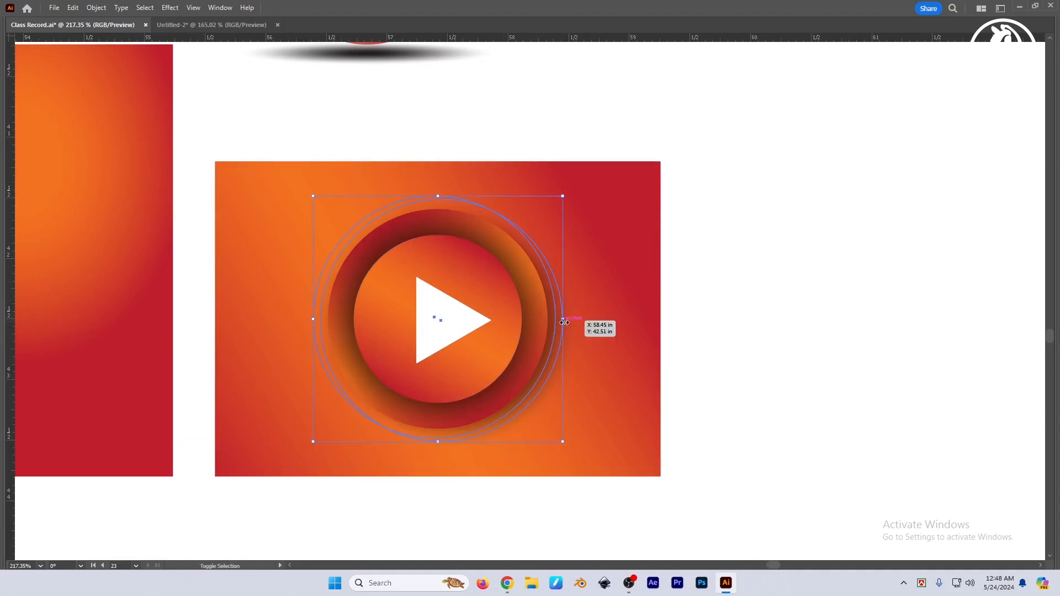
drag(563, 322, 523, 293)
drag(559, 329, 598, 365)
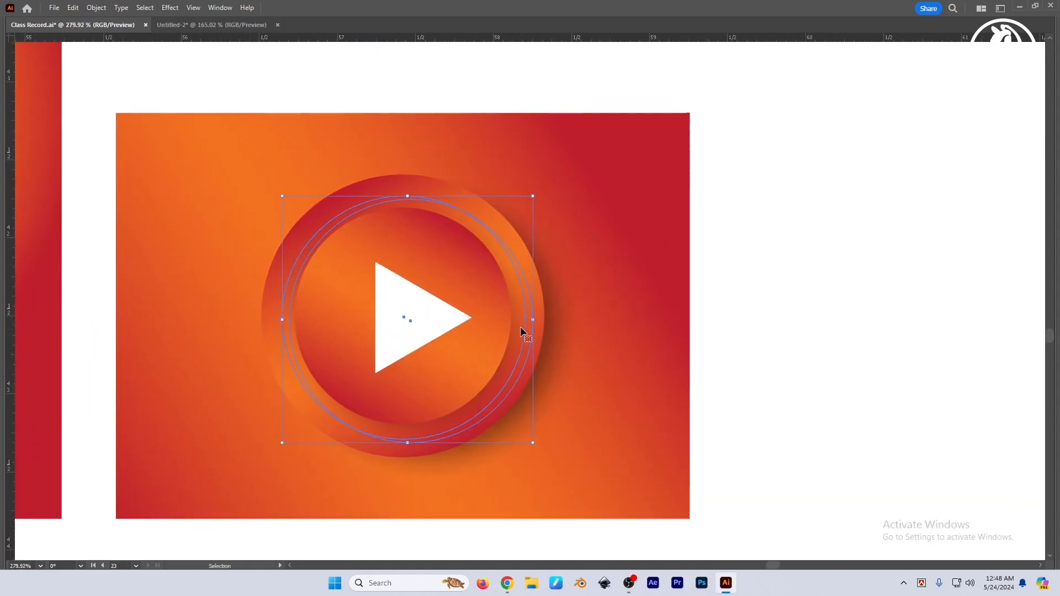
click(766, 330)
drag(745, 359, 754, 353)
Step: Reduce the play triangle to about 0.42 by 0.49 in at the centre of the button
drag(412, 265, 425, 276)
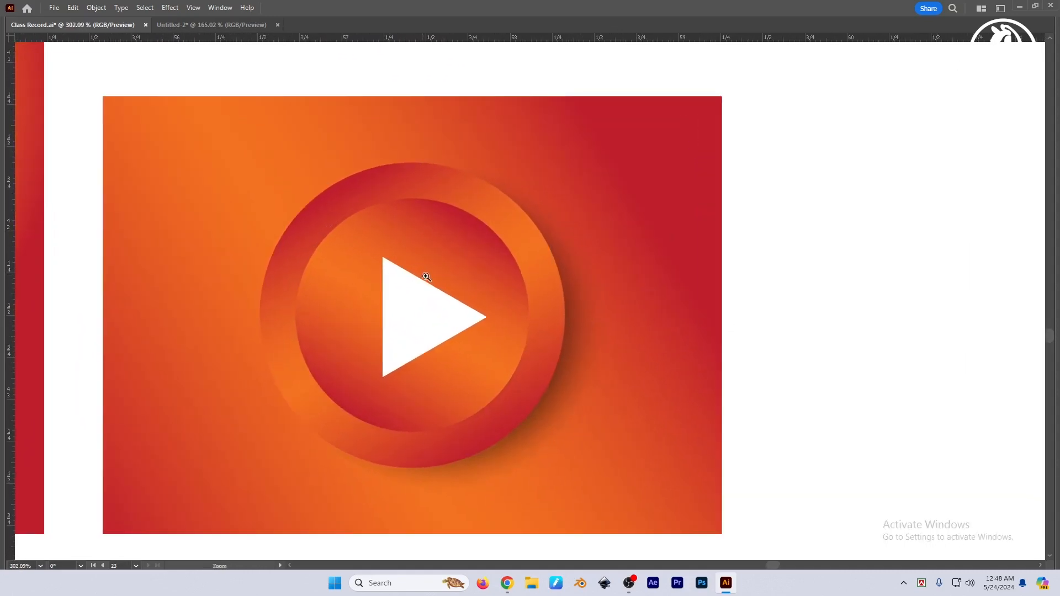
click(462, 251)
drag(532, 195, 472, 339)
click(803, 344)
click(476, 306)
drag(480, 298, 462, 323)
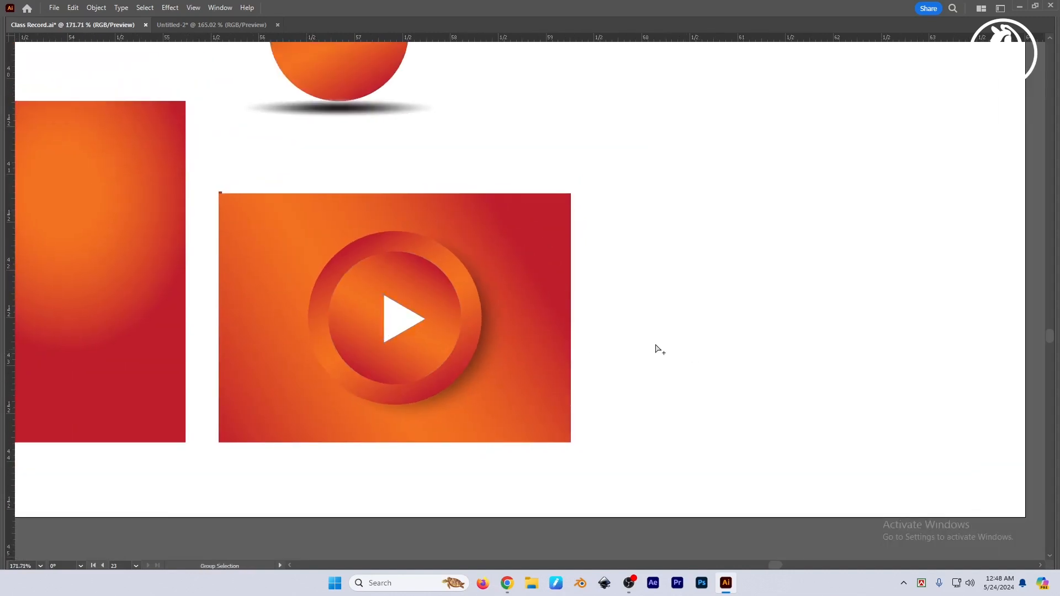
drag(655, 345, 563, 336)
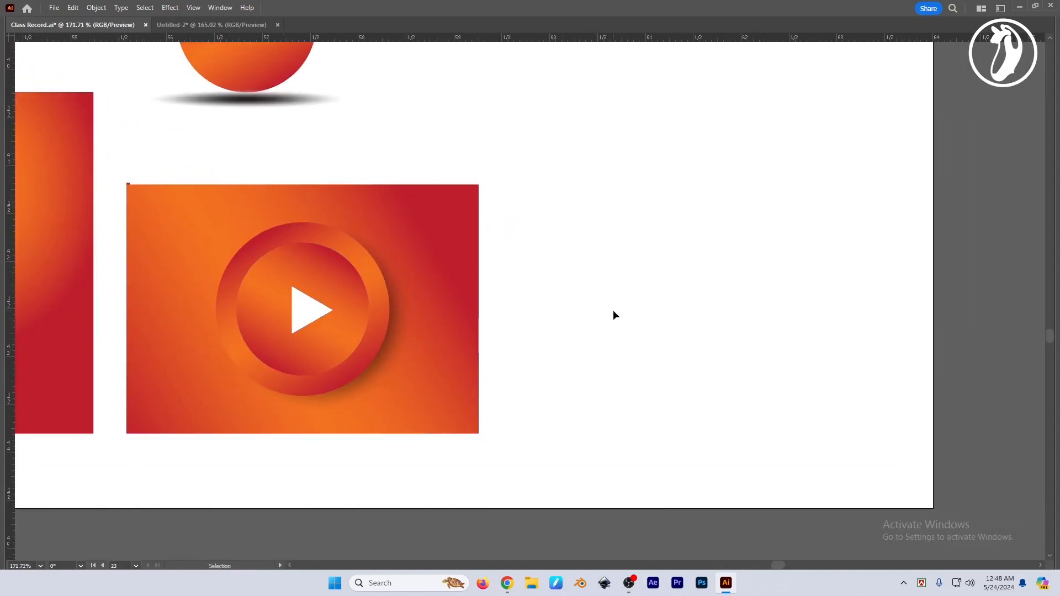
Step: Fill the play triangle with yellow
scroll(613, 314, down, 1)
key(Tab)
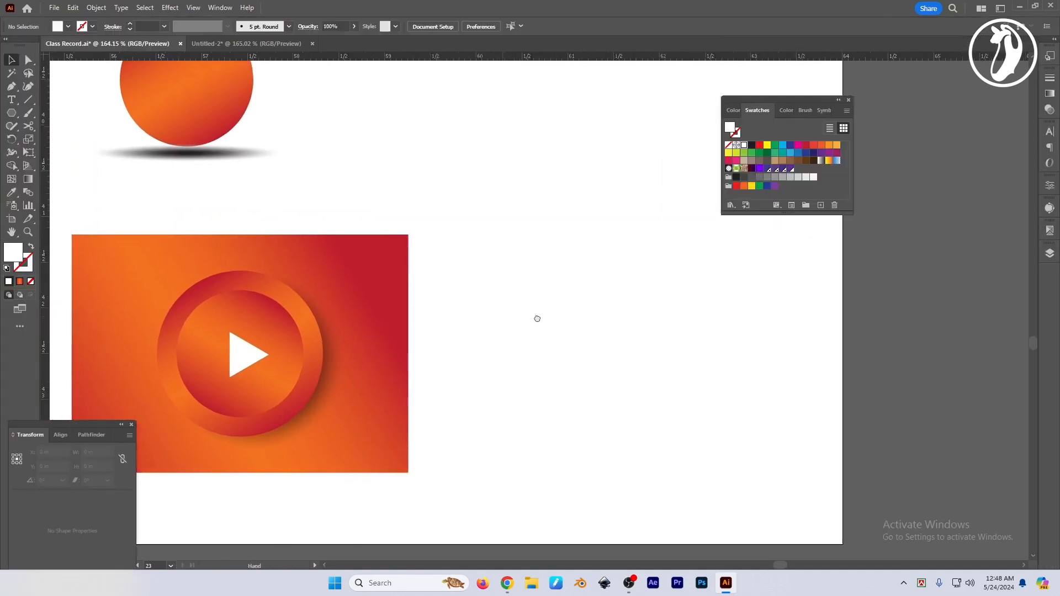
drag(537, 319, 534, 317)
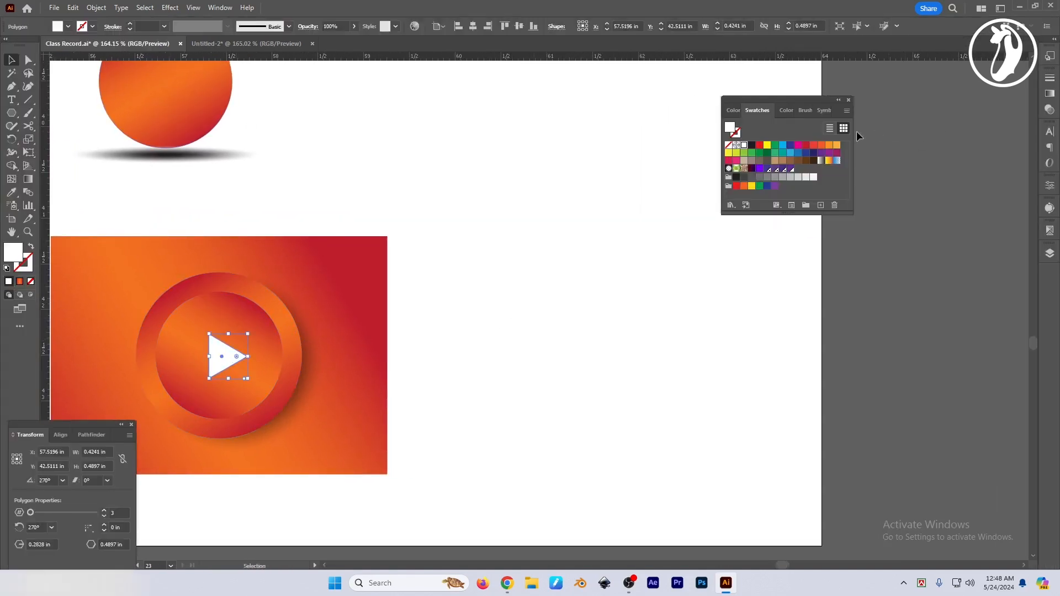
click(767, 145)
key(ctrl+h)
key(space)
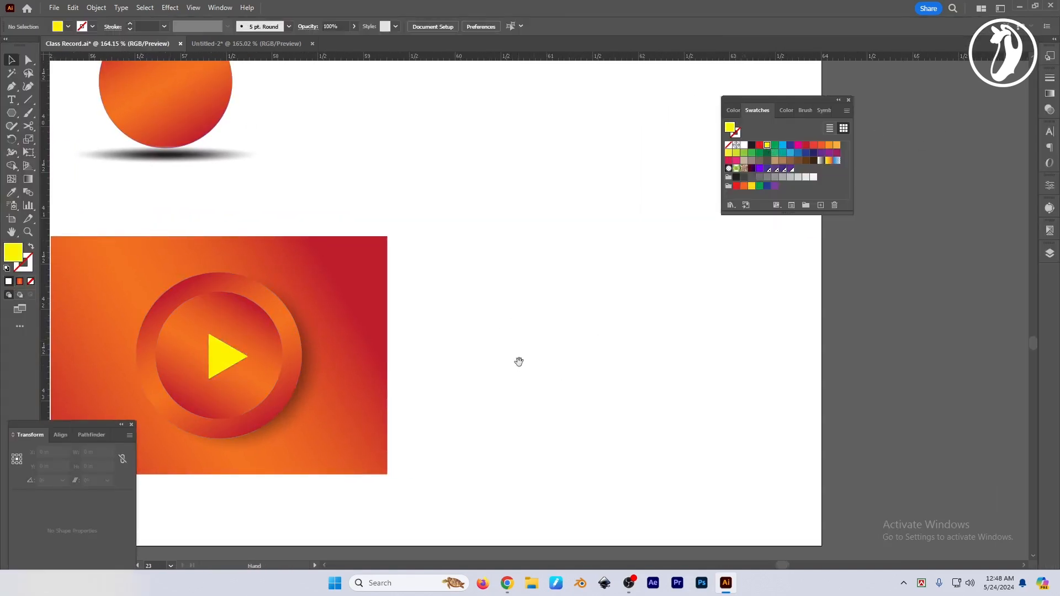
drag(518, 362, 530, 355)
Step: Fill the play triangle with the light orange swatch
click(231, 338)
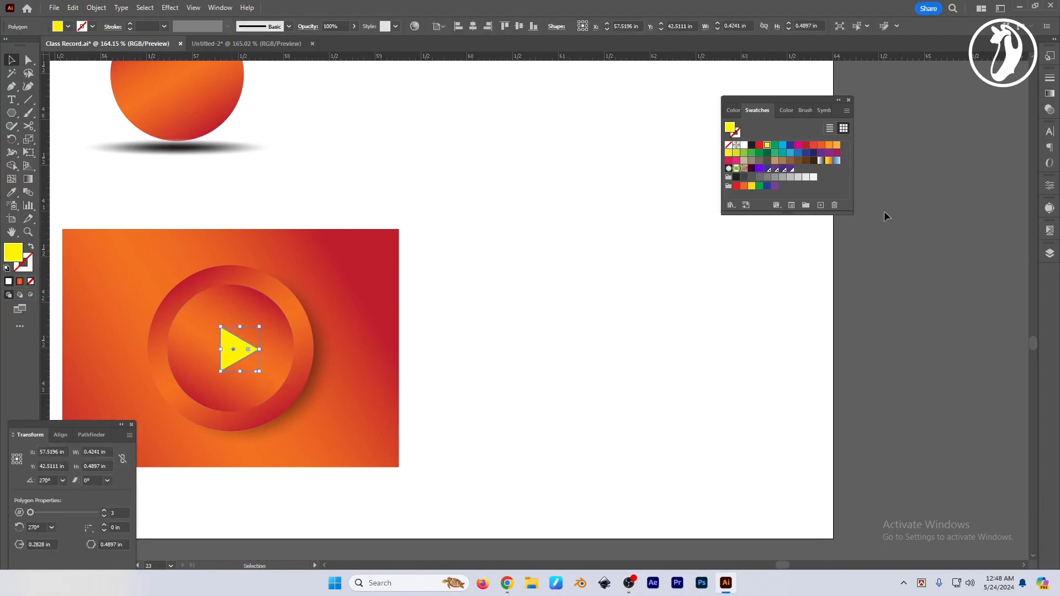
click(837, 146)
click(669, 363)
key(space)
drag(669, 363, 647, 365)
Step: Duplicate the gradient background rectangle into the empty space to the right of the play button artwork
key(f)
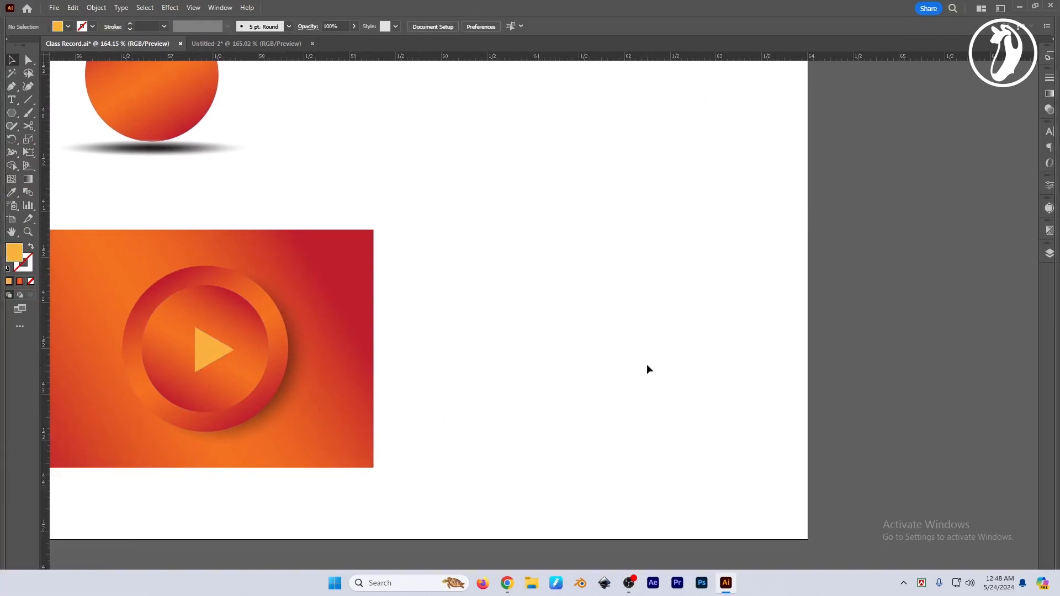
key(space)
drag(344, 247, 90, 449)
key(space)
drag(573, 313, 513, 428)
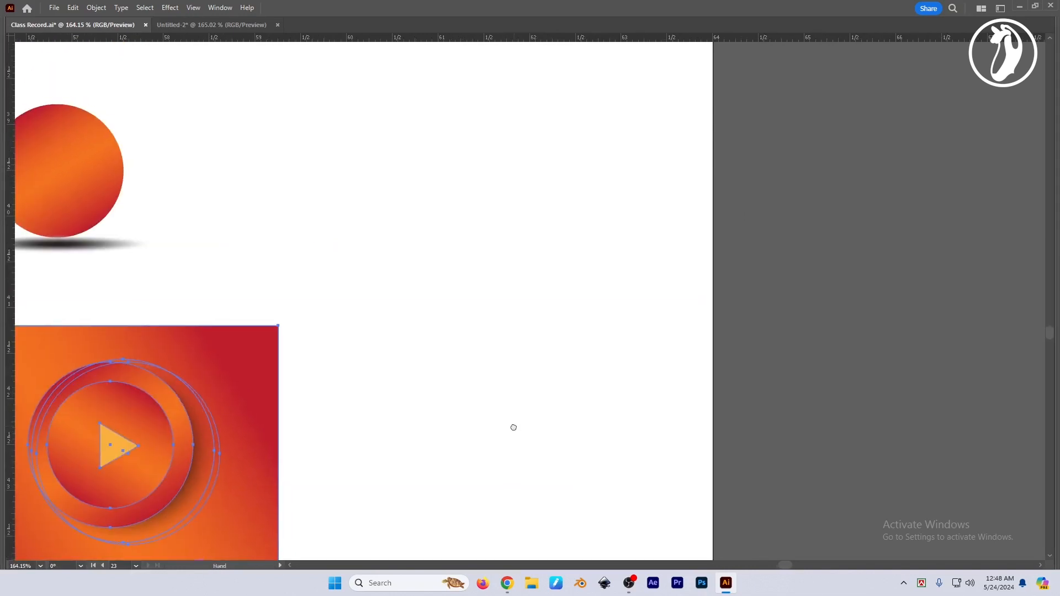
scroll(554, 350, down, 2)
drag(267, 362, 542, 372)
key(Tab)
key(space)
drag(598, 268, 572, 238)
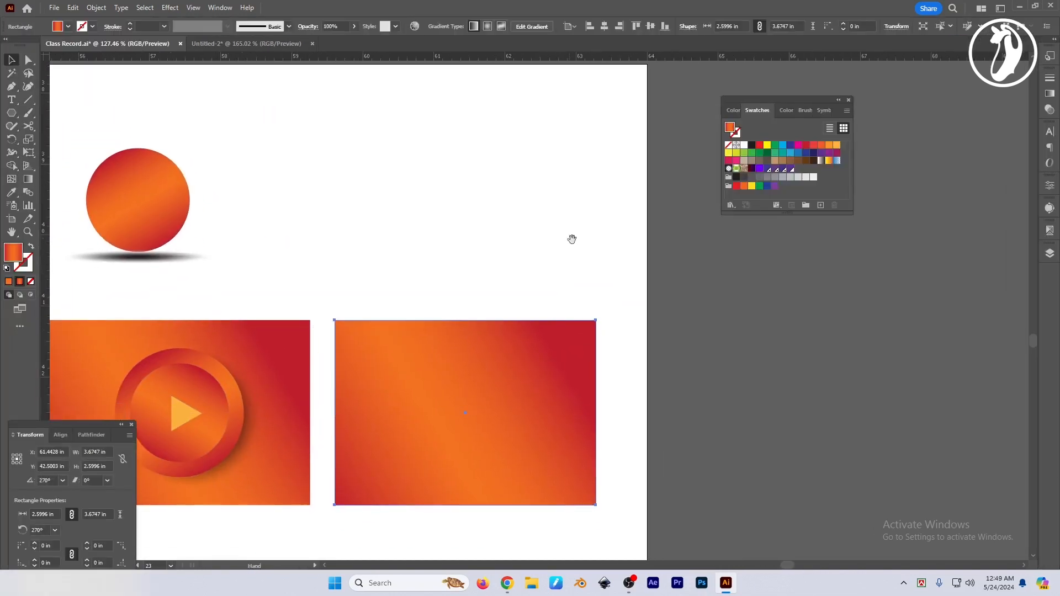
Step: Widen the duplicated rectangle to about 3.96 in and fill it with black
scroll(468, 388, up, 2)
scroll(478, 368, down, 1)
drag(478, 369, 485, 369)
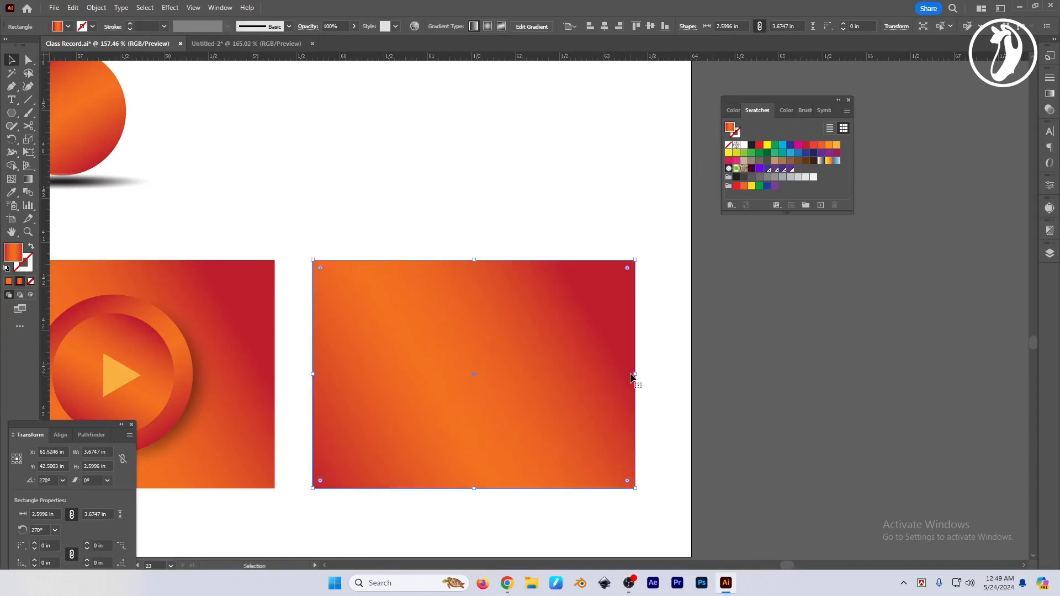
drag(632, 377, 660, 373)
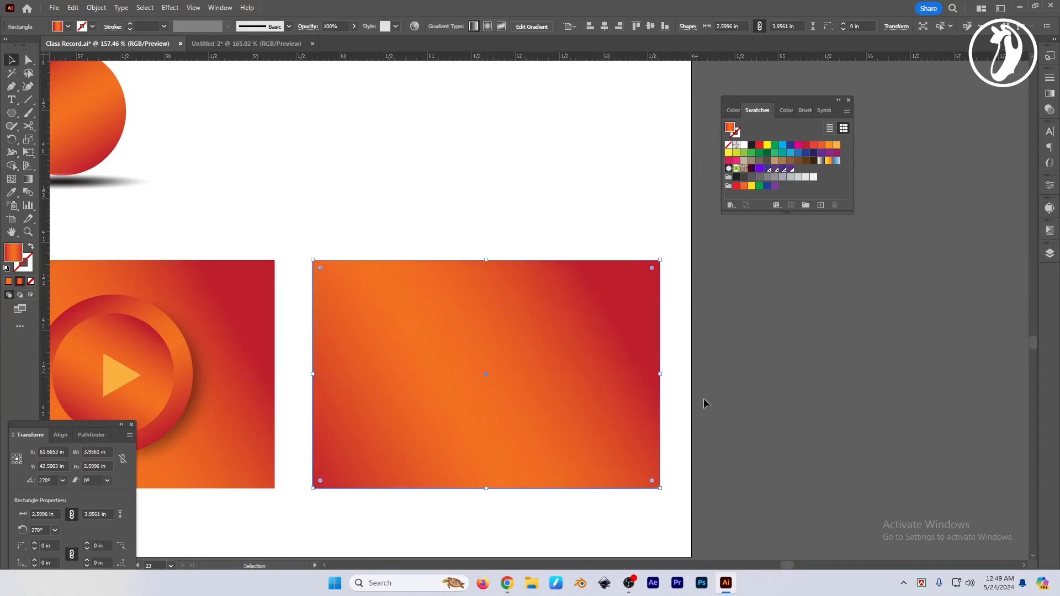
click(752, 146)
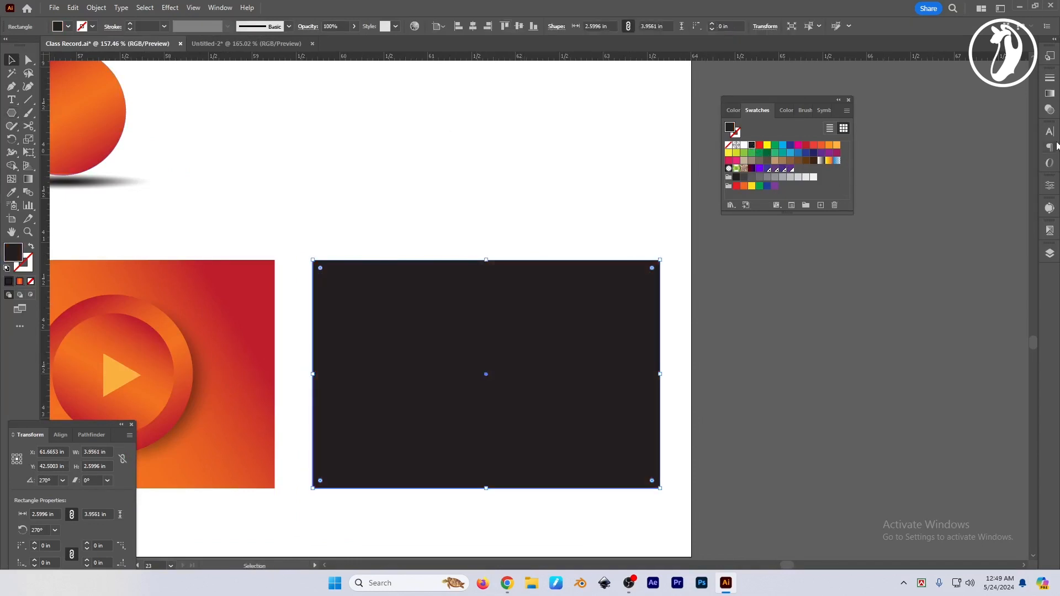
Step: Apply a freeform gradient to the black rectangle and move its upper-left dark colour point slightly inward
click(1051, 94)
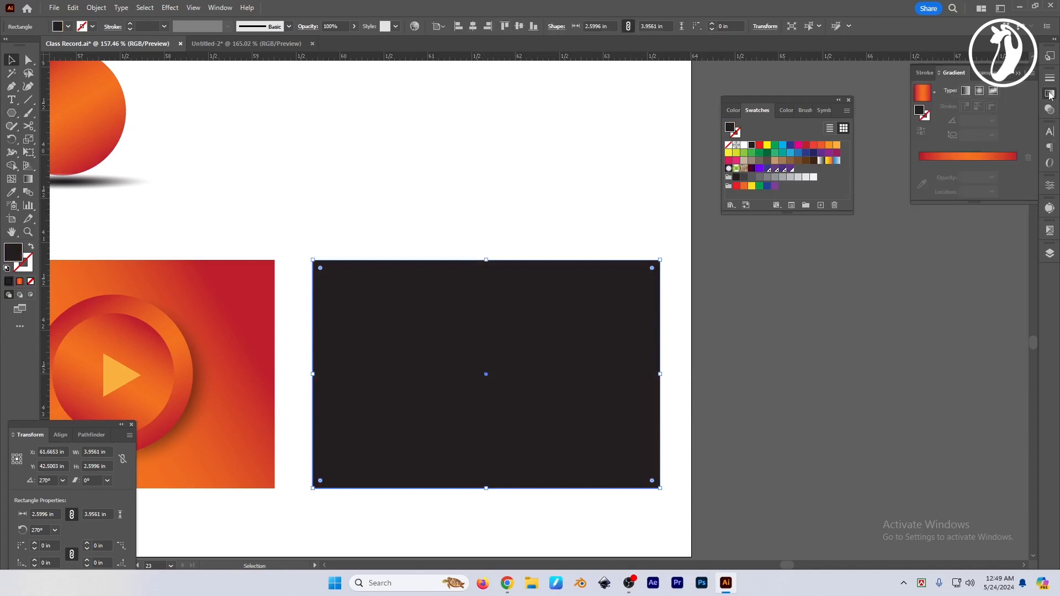
click(992, 91)
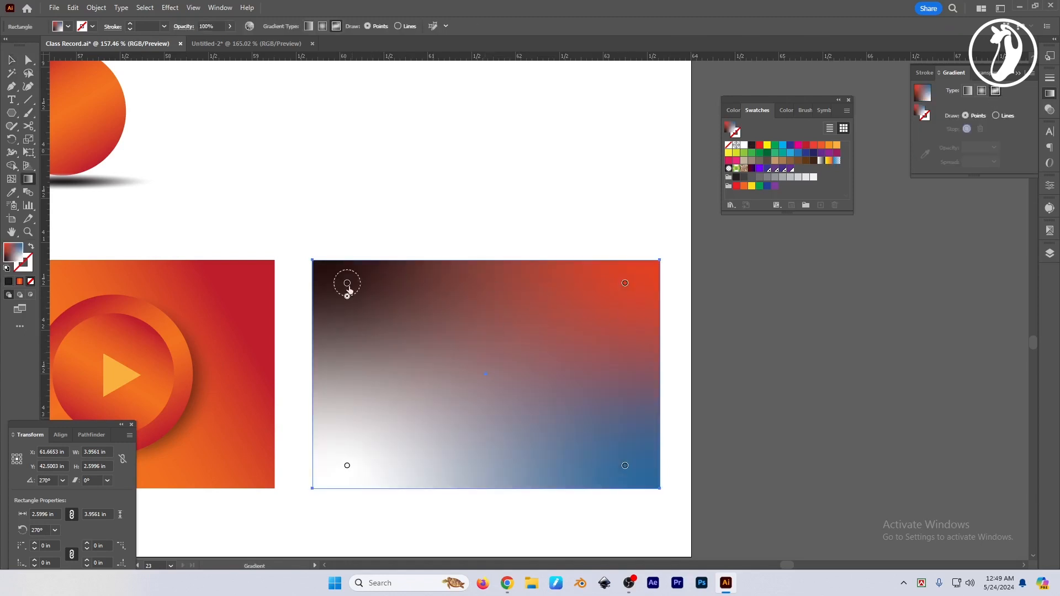
drag(348, 287, 362, 307)
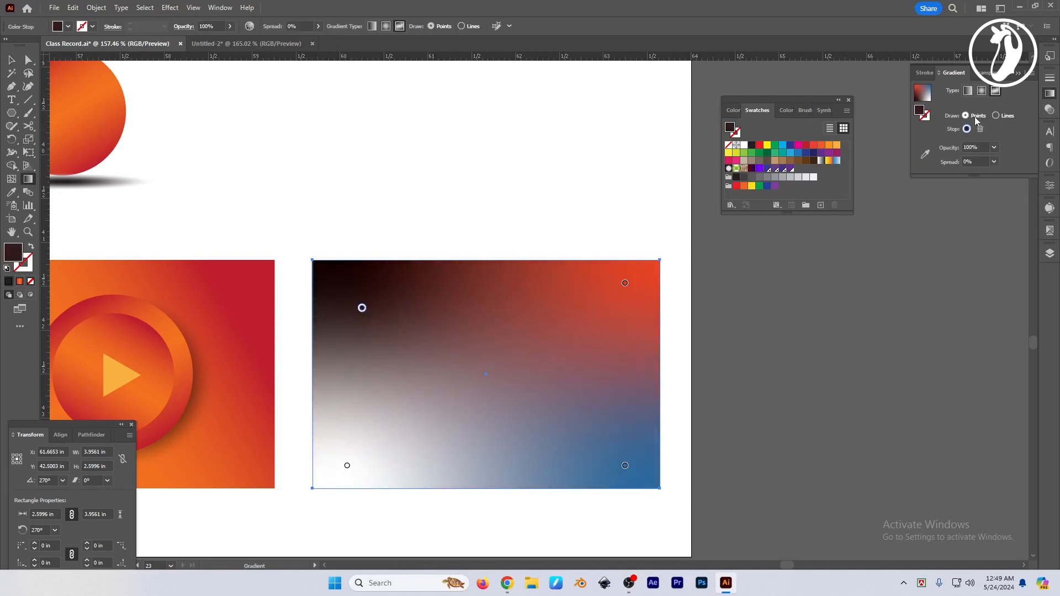
Step: Add a freeform colour point near the rectangle's upper middle and colour it rust: C 23.14, M 85.88, Y 100, K 16.47
click(460, 293)
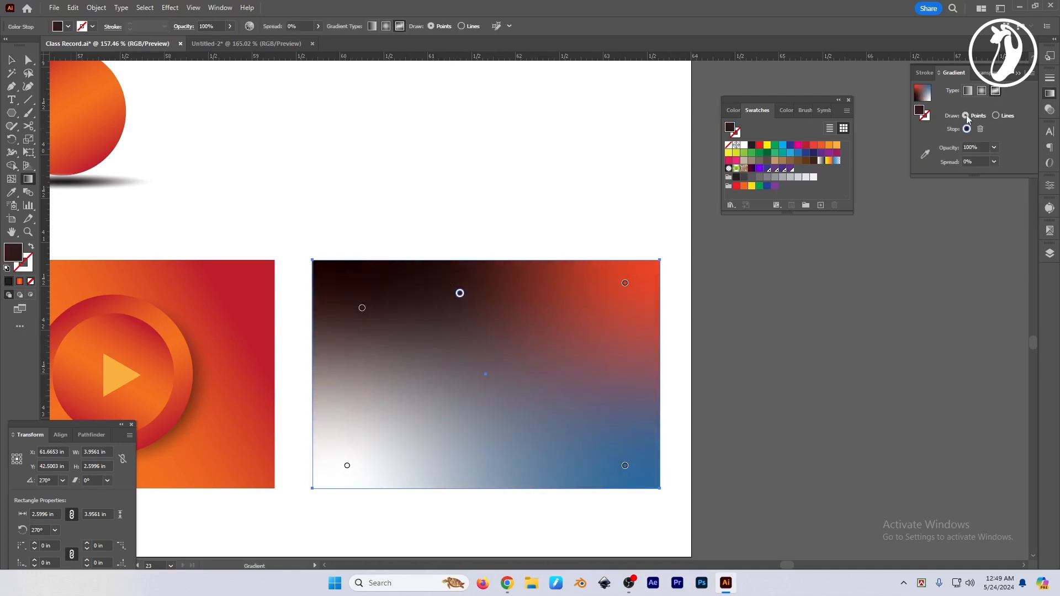
drag(460, 294, 508, 296)
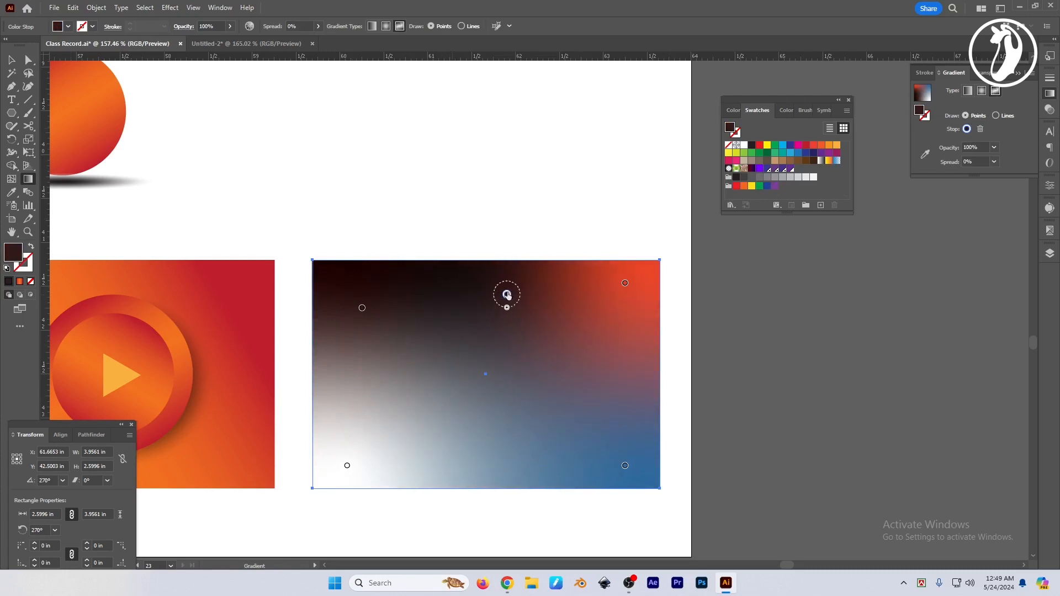
double_click(508, 295)
click(392, 406)
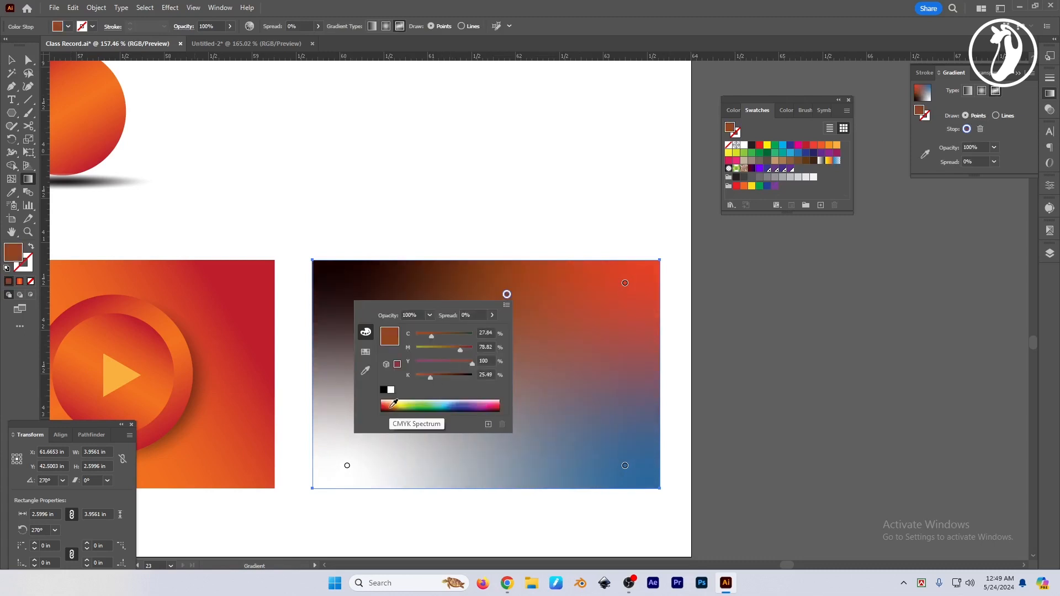
click(456, 406)
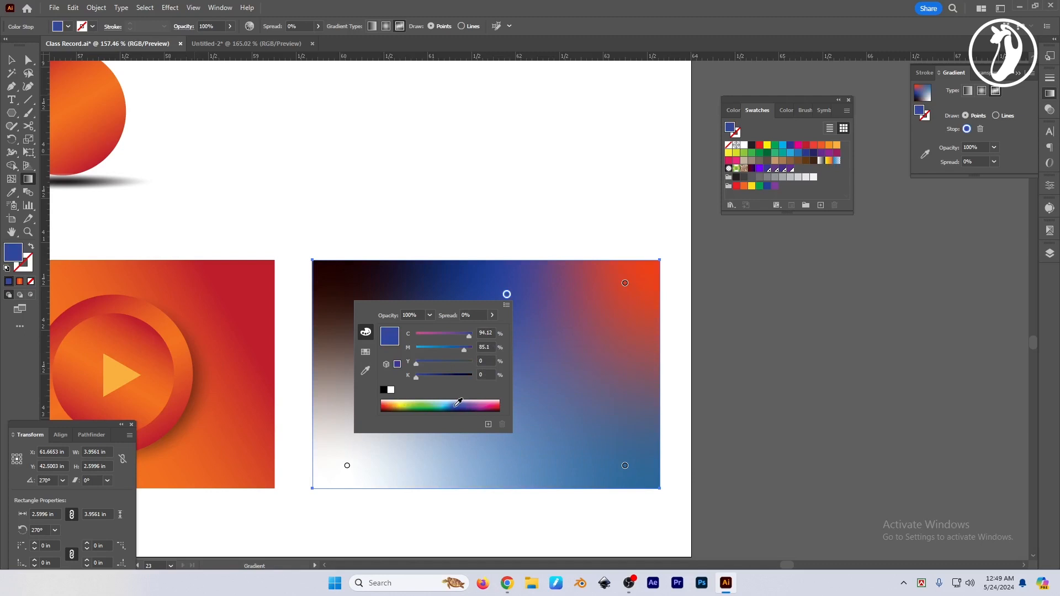
drag(456, 405, 389, 406)
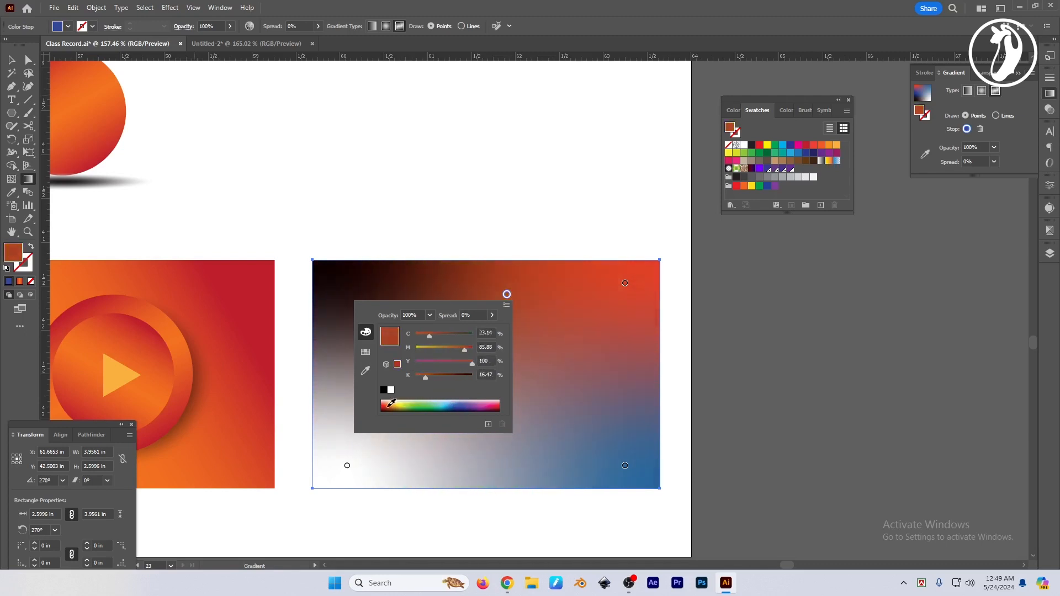
click(509, 294)
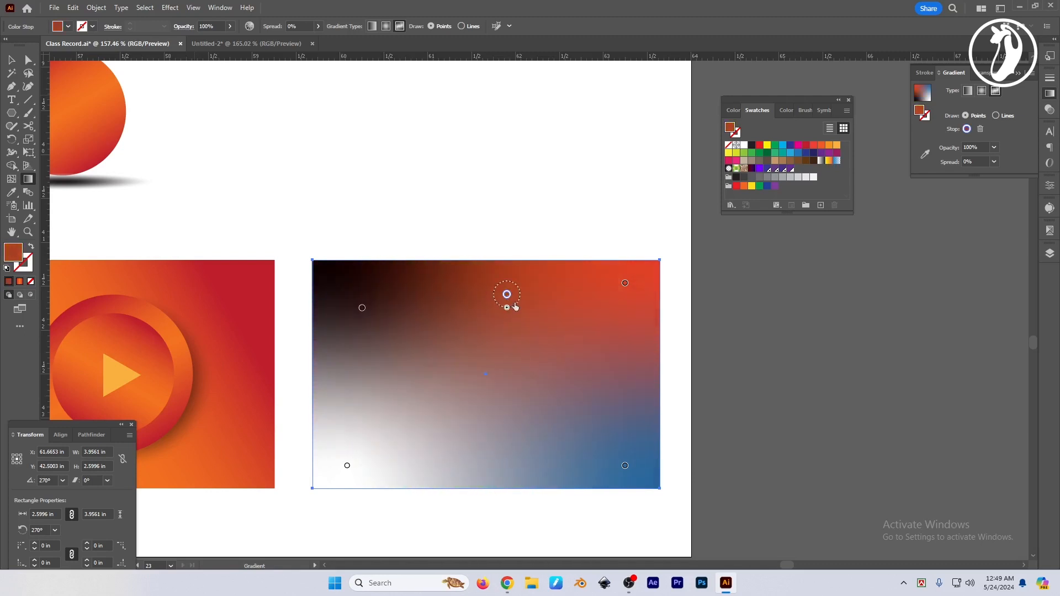
Step: Move the lower-right blue colour point slightly inward and deepen it by setting C to 100% and K to 30%
click(358, 307)
drag(624, 466, 591, 445)
double_click(590, 445)
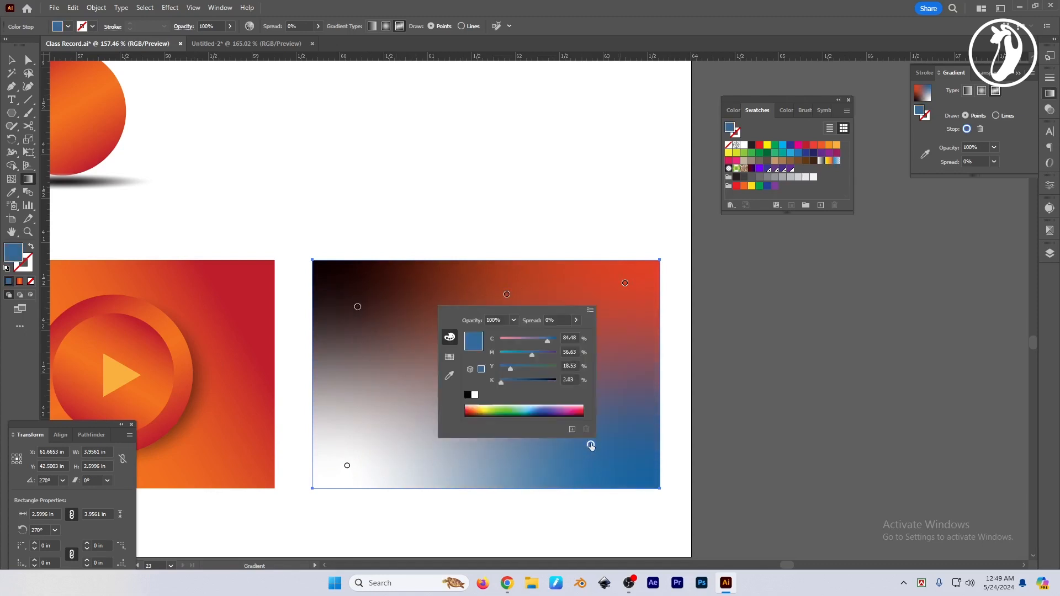
drag(502, 381, 517, 380)
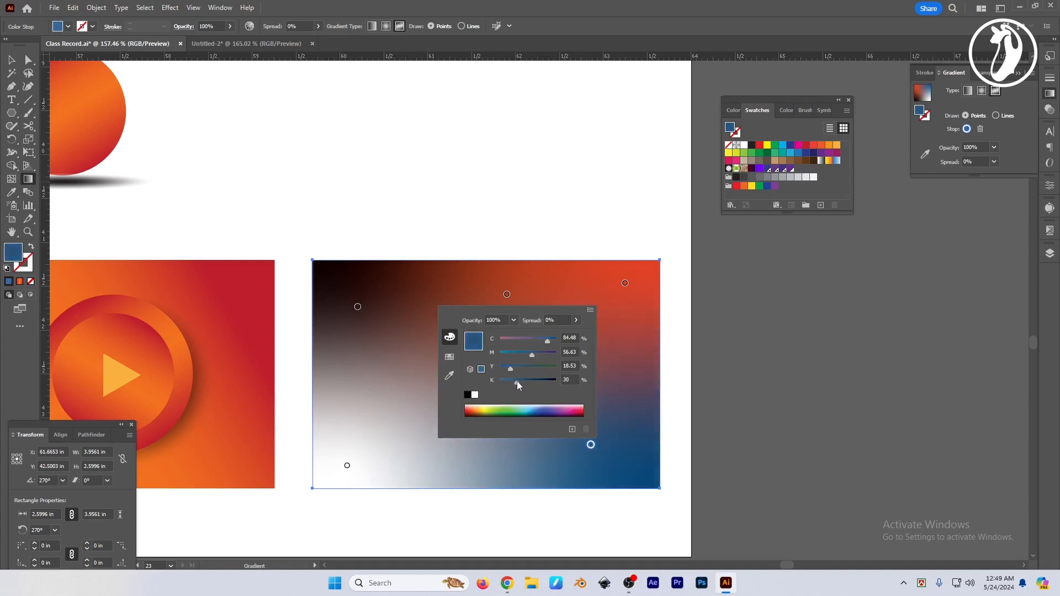
drag(547, 341, 584, 345)
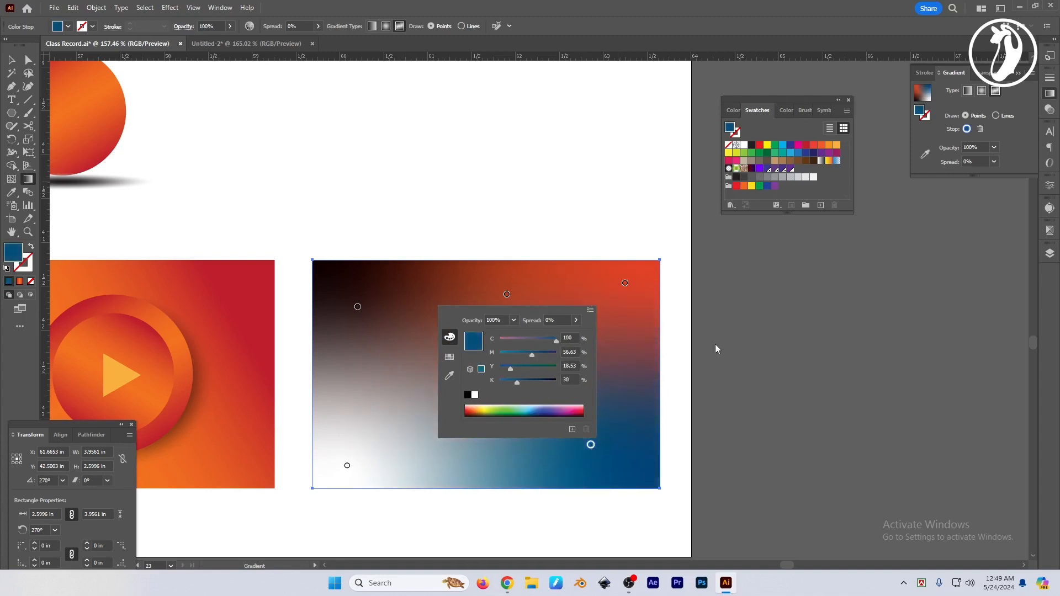
key(Escape)
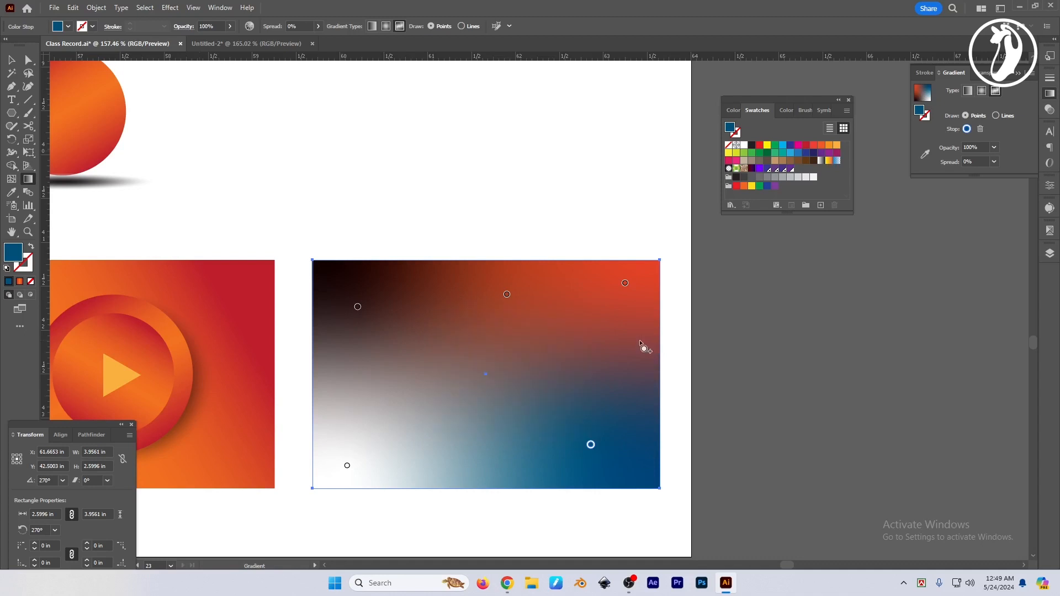
Step: Move the rust colour point down toward the rectangle's centre, and try an extra point below it before deleting that point
key(v)
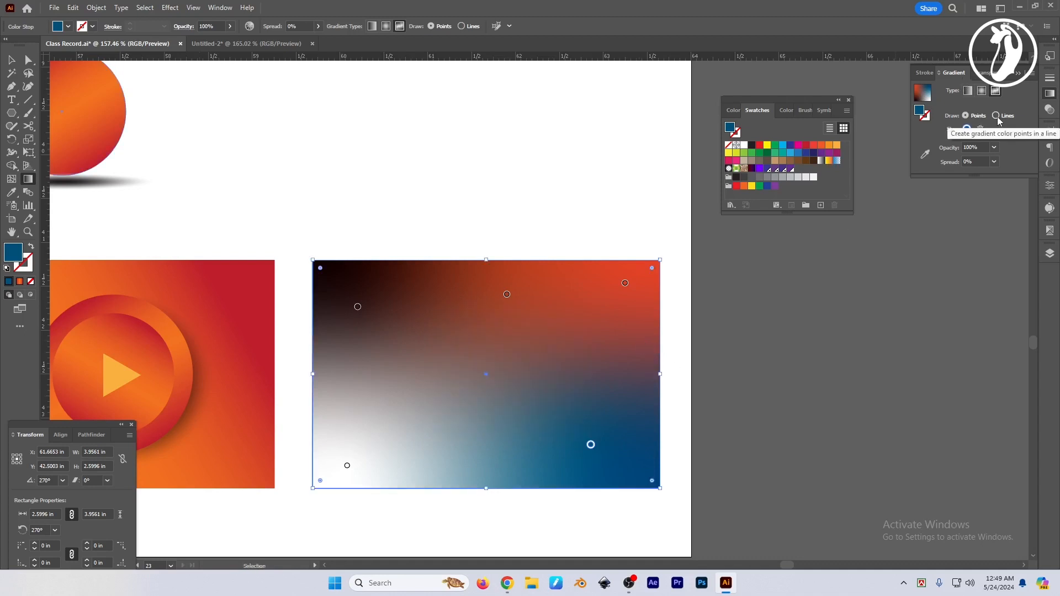
key(g)
click(627, 283)
drag(506, 294, 468, 338)
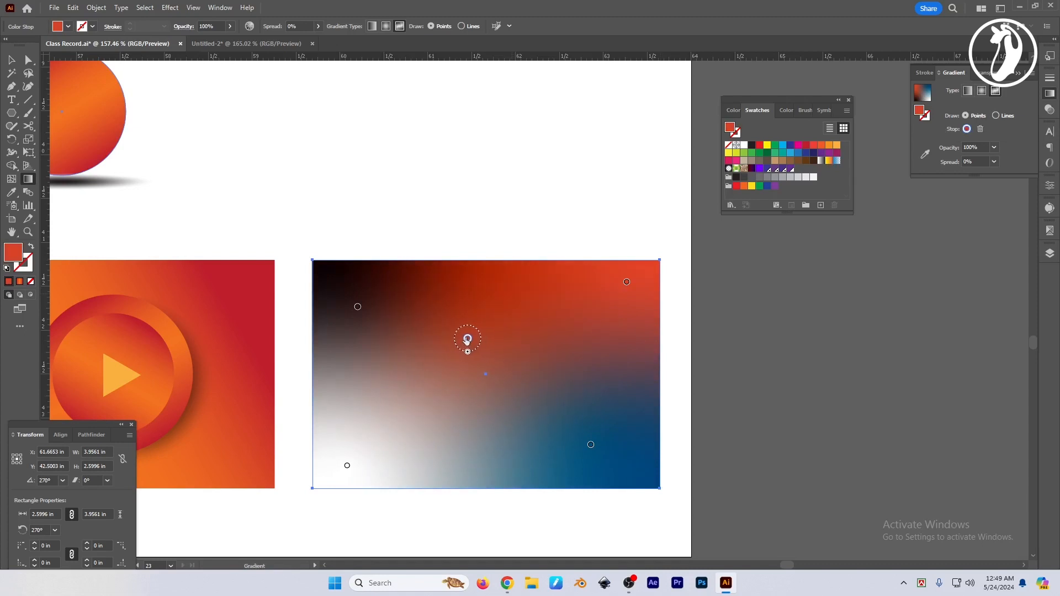
click(486, 406)
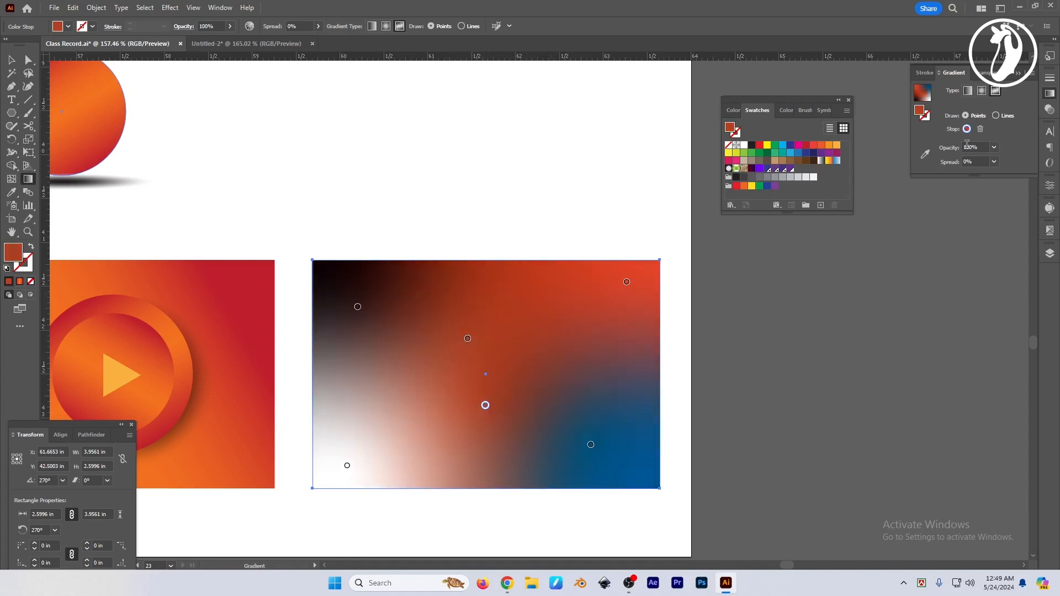
click(981, 130)
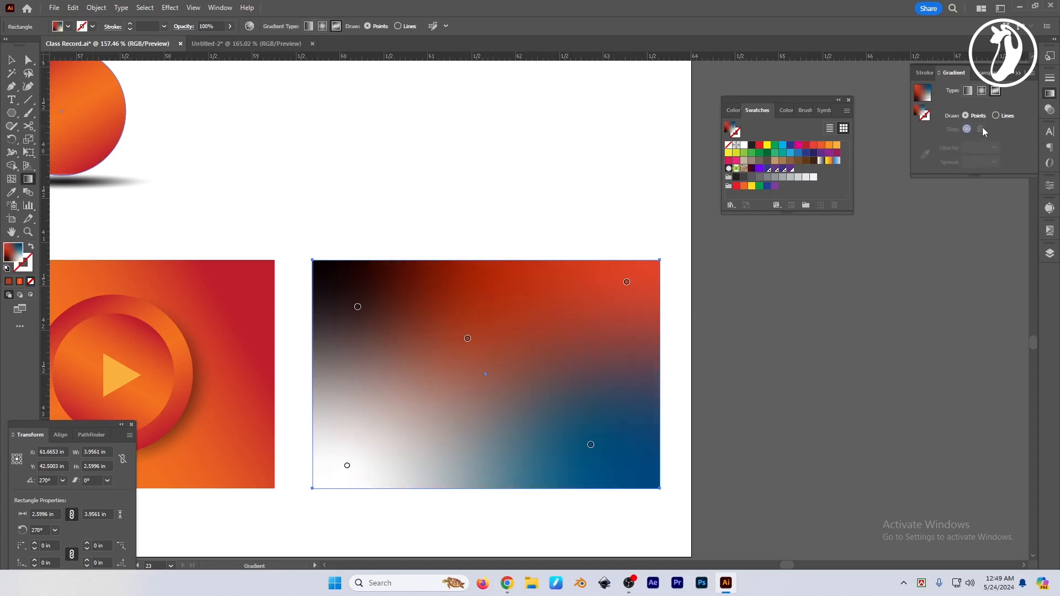
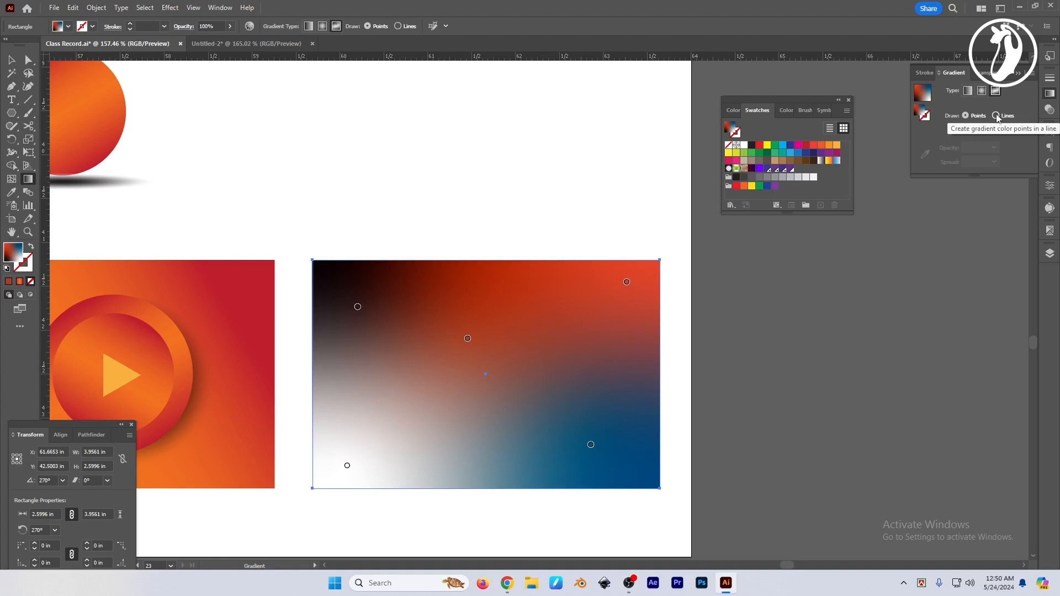
Step: Set the freeform gradient to Lines and draw an S-shaped curve of five white colour points across the rectangle
click(996, 116)
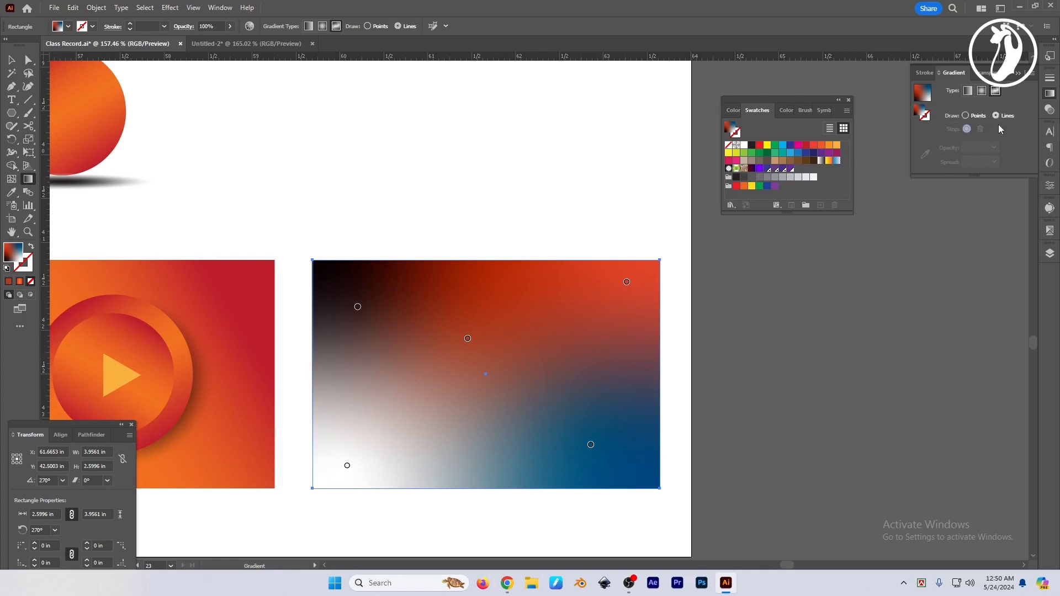
click(354, 405)
click(442, 304)
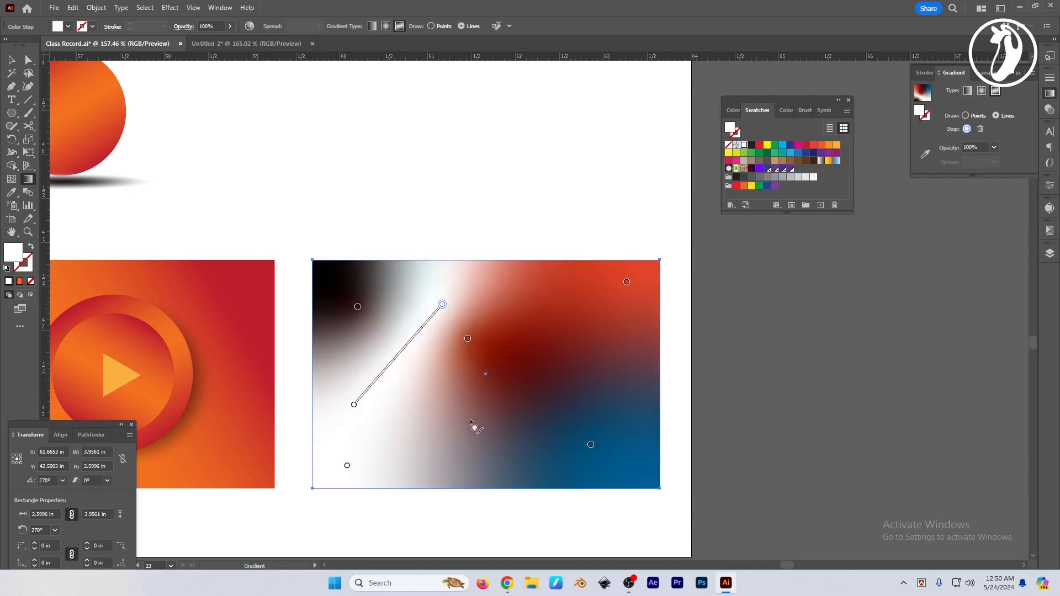
click(503, 408)
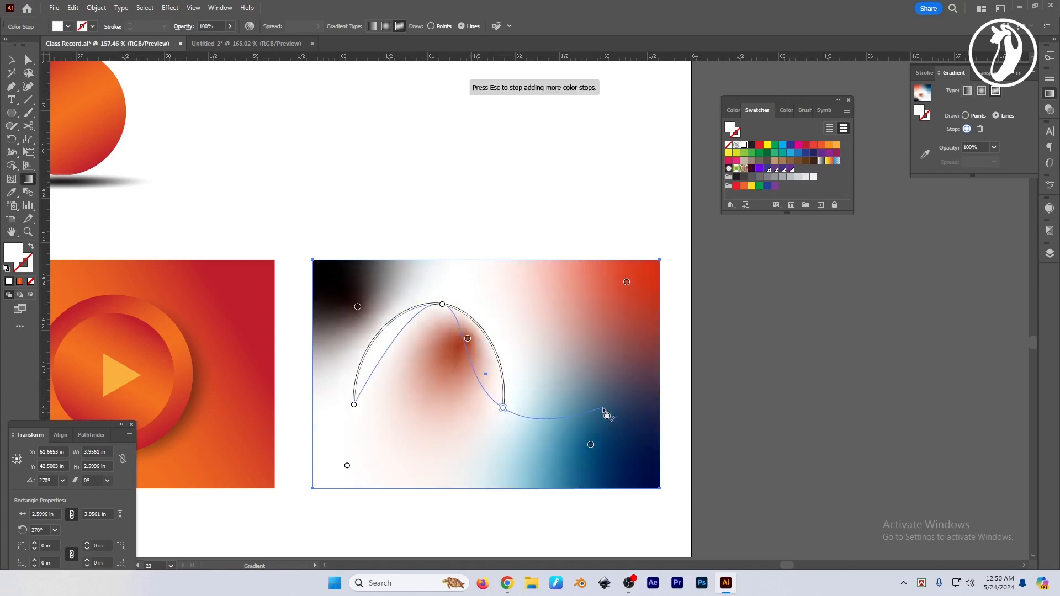
click(617, 389)
click(567, 296)
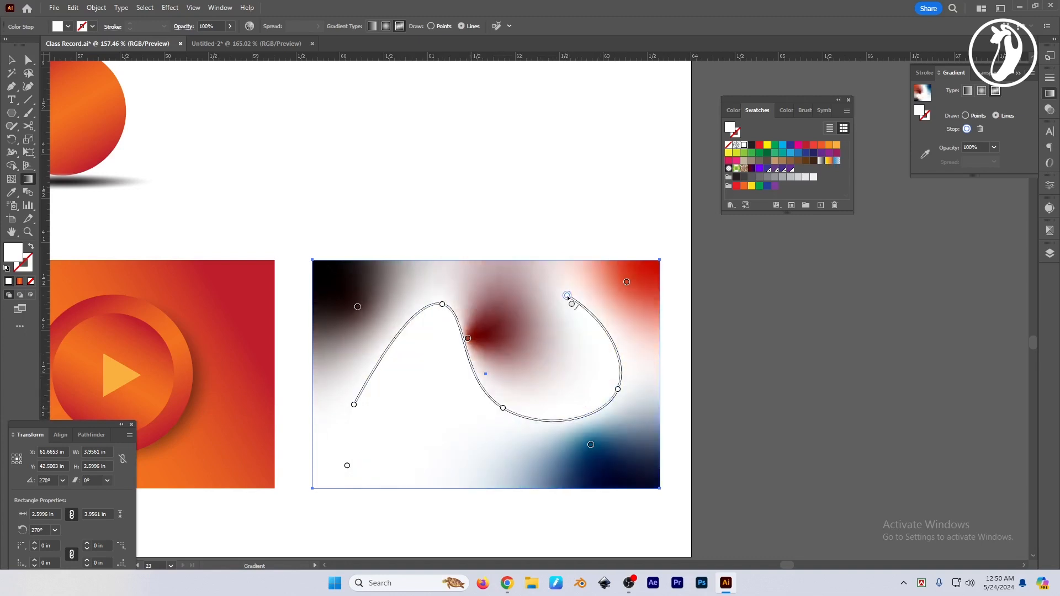
click(354, 405)
click(634, 304)
click(976, 117)
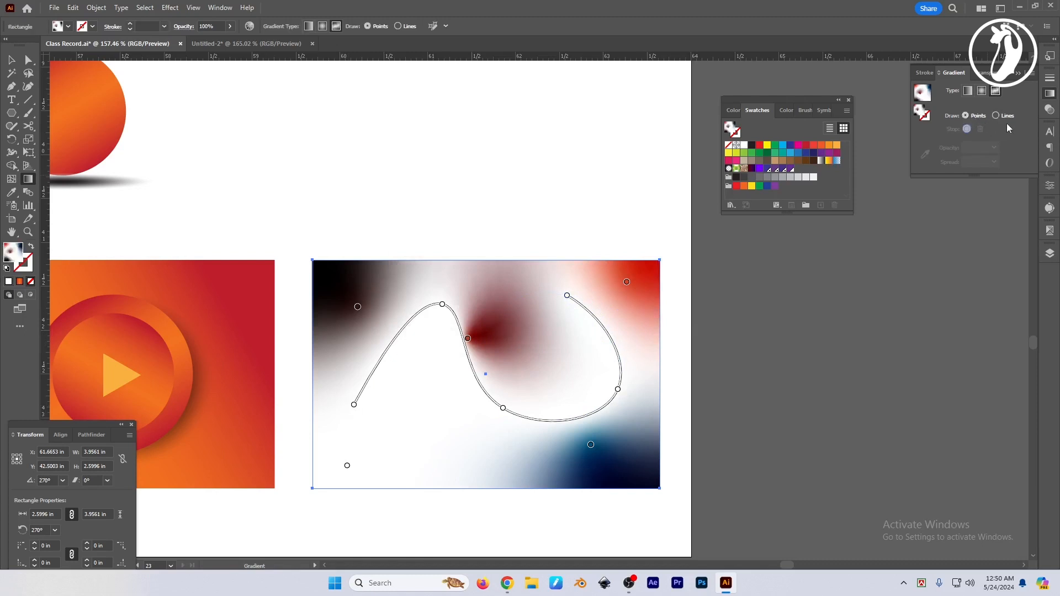
Step: Colour the curve's upper-right end point dark red-brown: C 30.2, M 87.84, Y 100, K 37.25
double_click(566, 296)
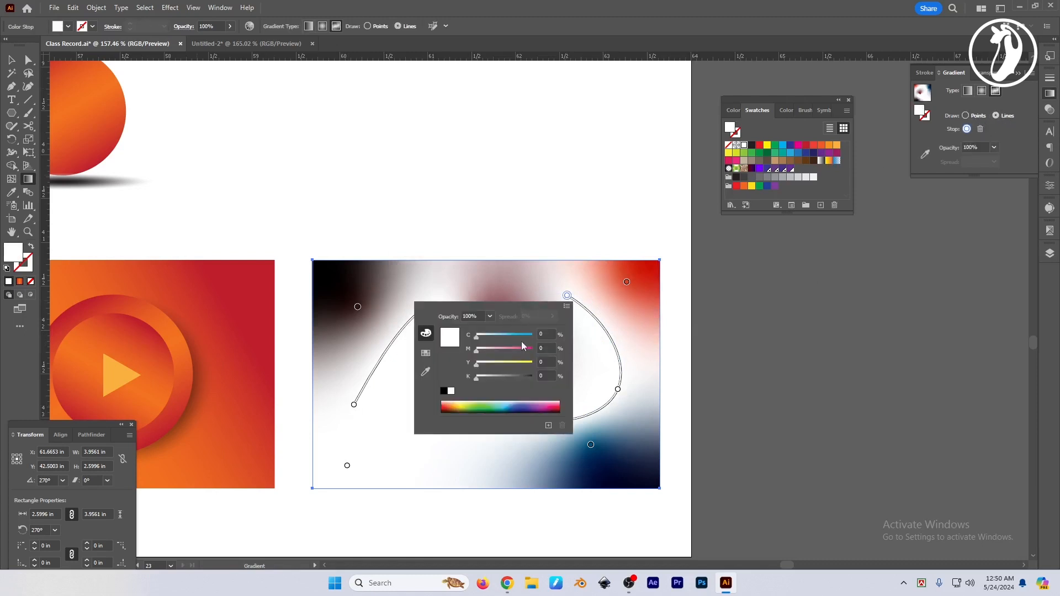
drag(460, 407, 450, 407)
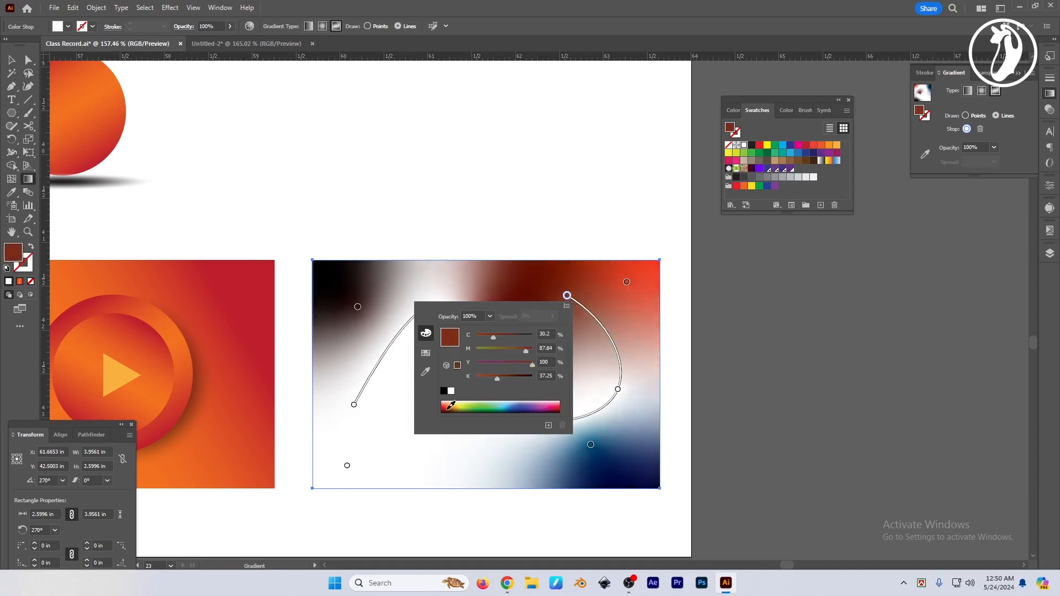
click(407, 335)
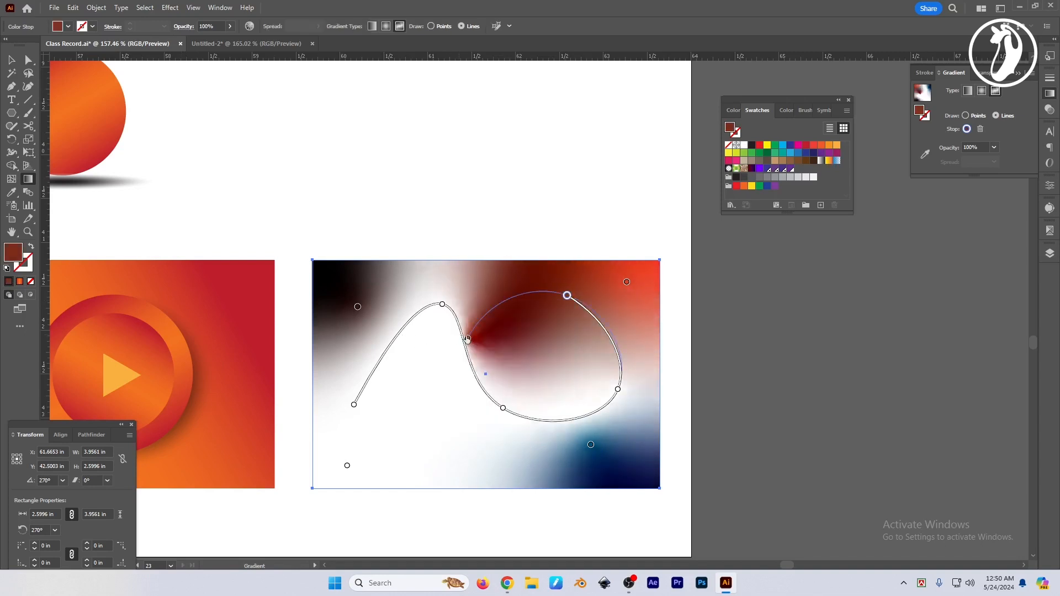
Step: Extend the curve from its dark red-brown end to the central rust point and move that point slightly up and right
click(467, 339)
drag(468, 340, 481, 318)
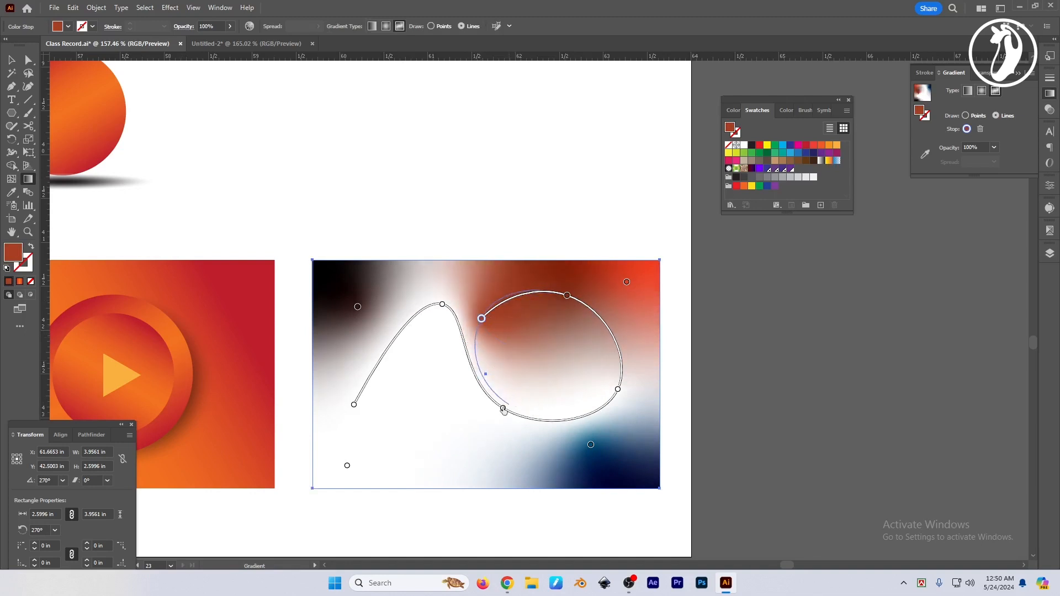
key(v)
Step: Colour the white point at the curve's upper-left crest blue: C 85.88, M 75.29, Y 0, K 0
key(g)
double_click(443, 305)
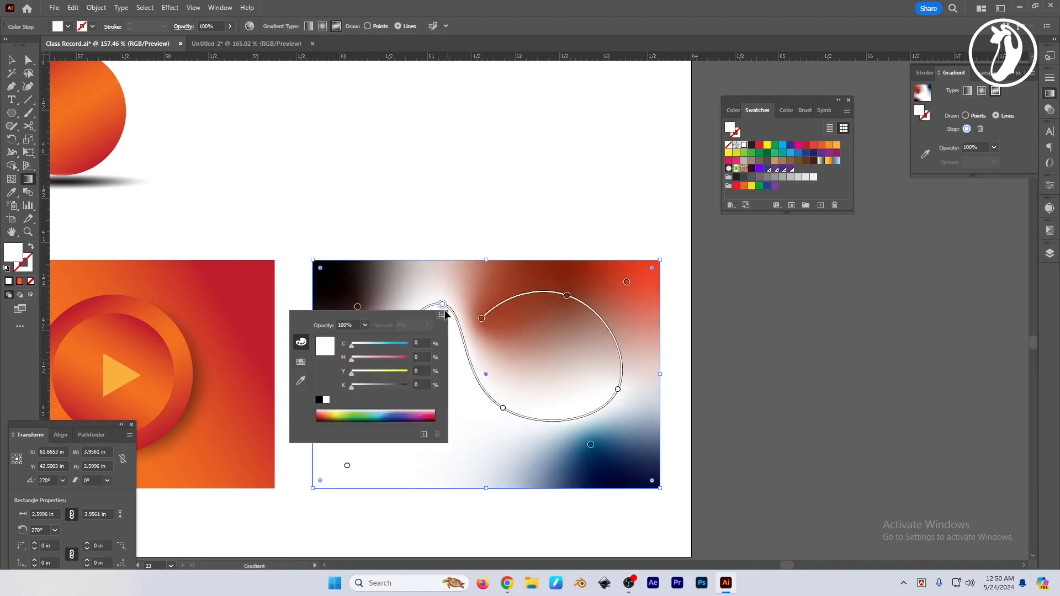
click(326, 414)
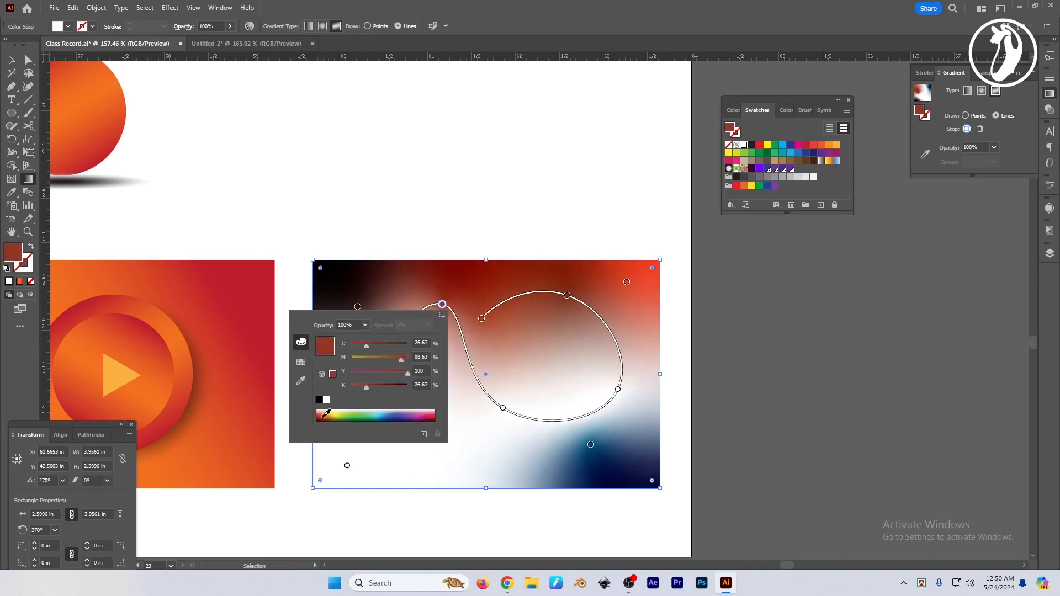
drag(326, 414, 397, 409)
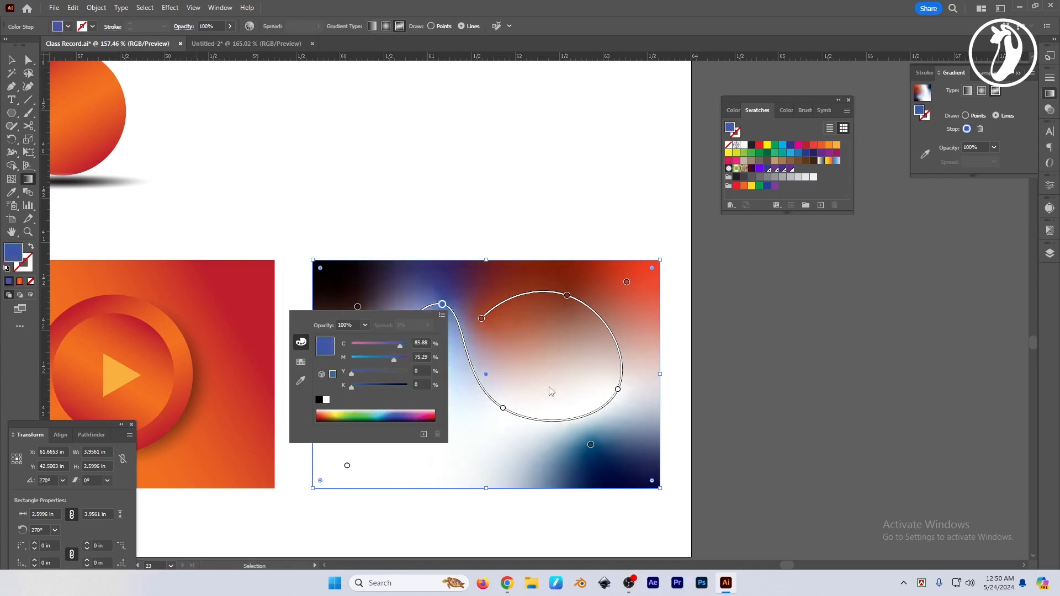
Step: Colour the white point on the curve's right side deep purple: C 58, M 100, Y 17, K 23
click(617, 388)
double_click(617, 389)
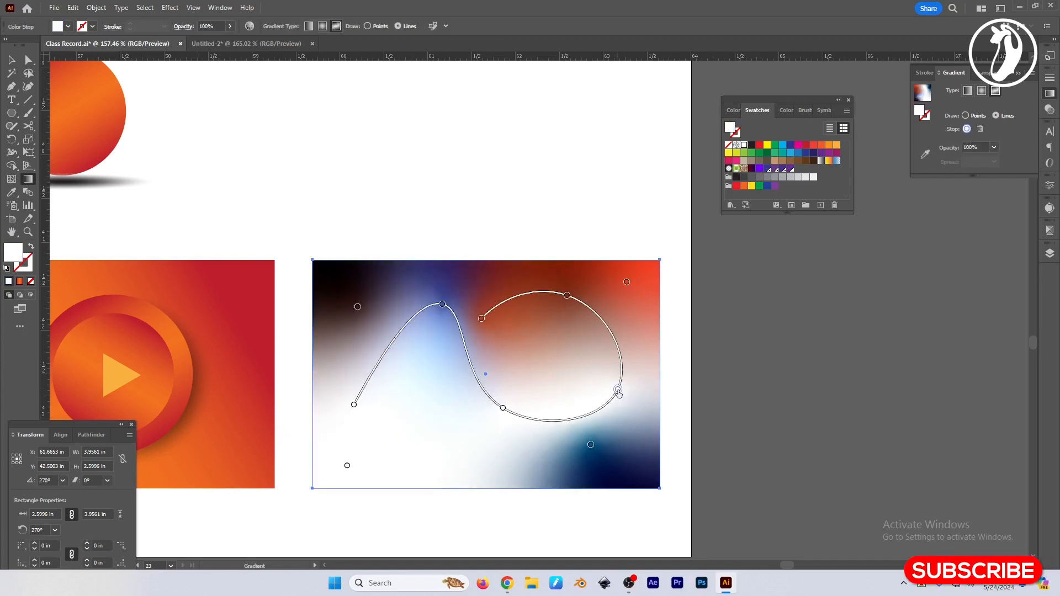
drag(565, 496, 589, 498)
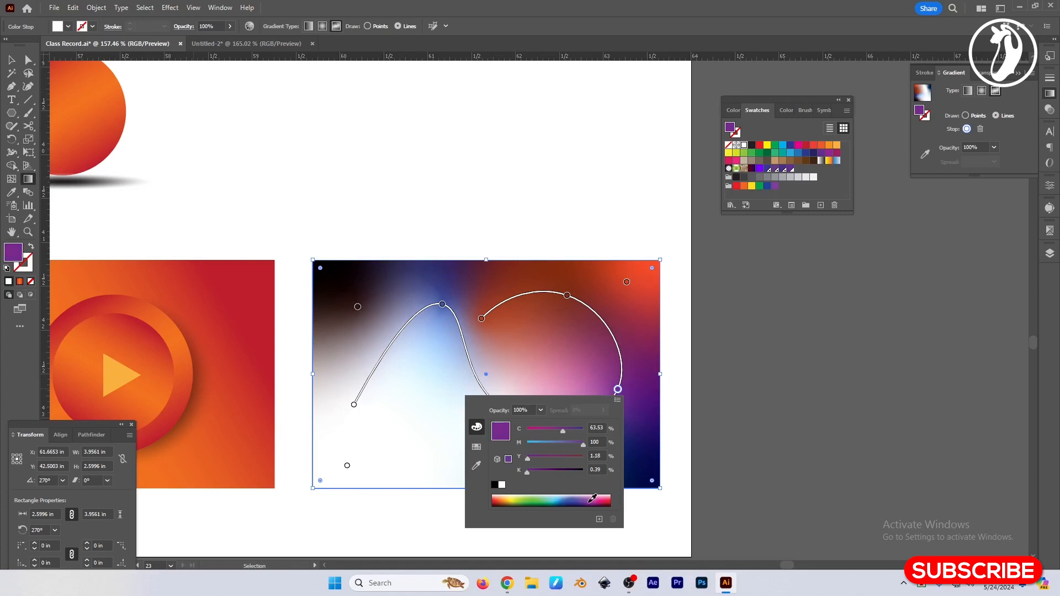
drag(592, 498, 593, 499)
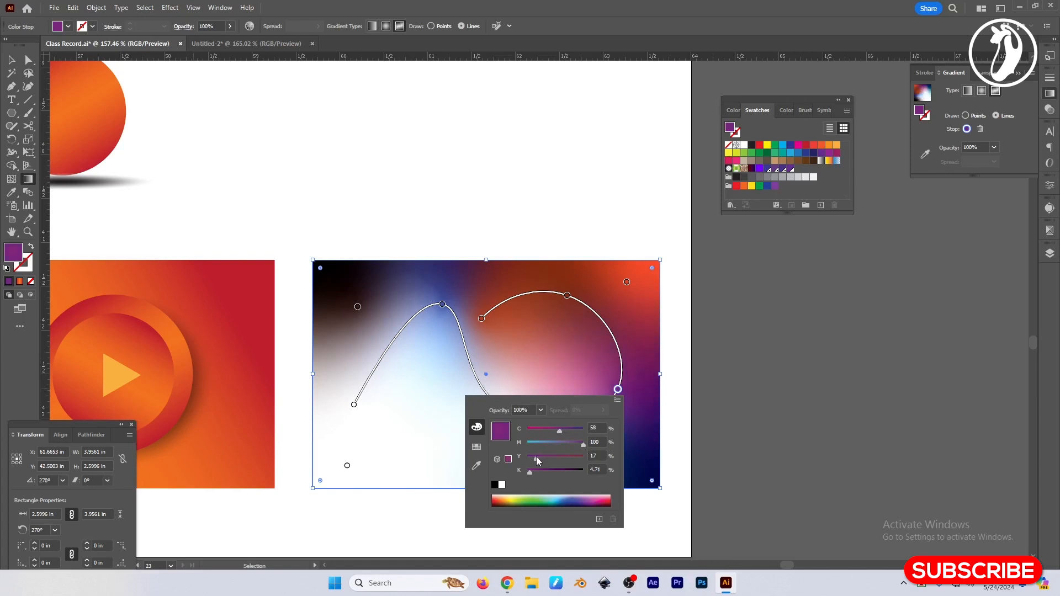
drag(529, 470, 542, 471)
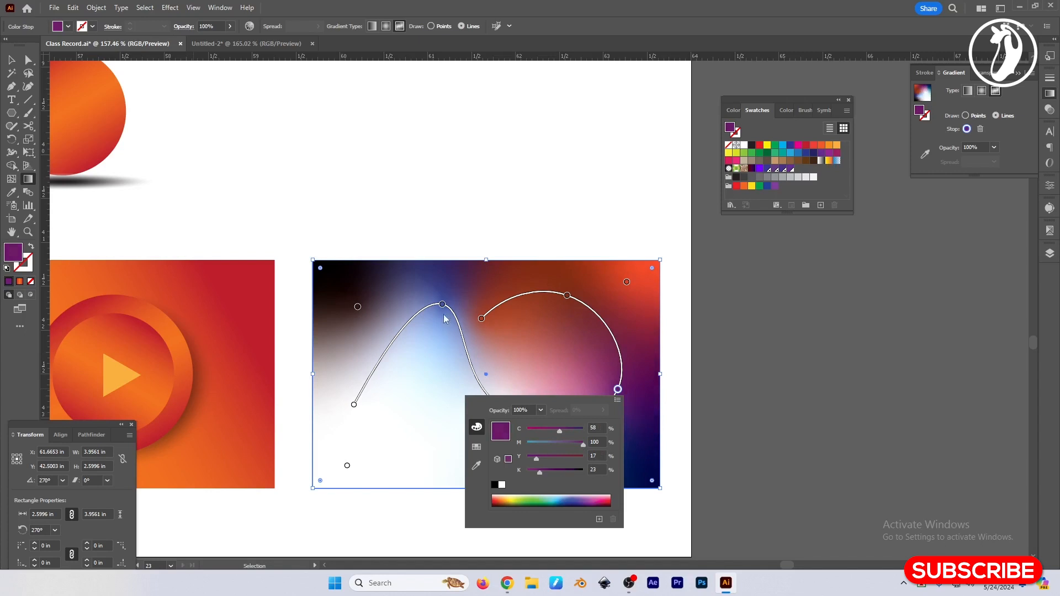
click(354, 408)
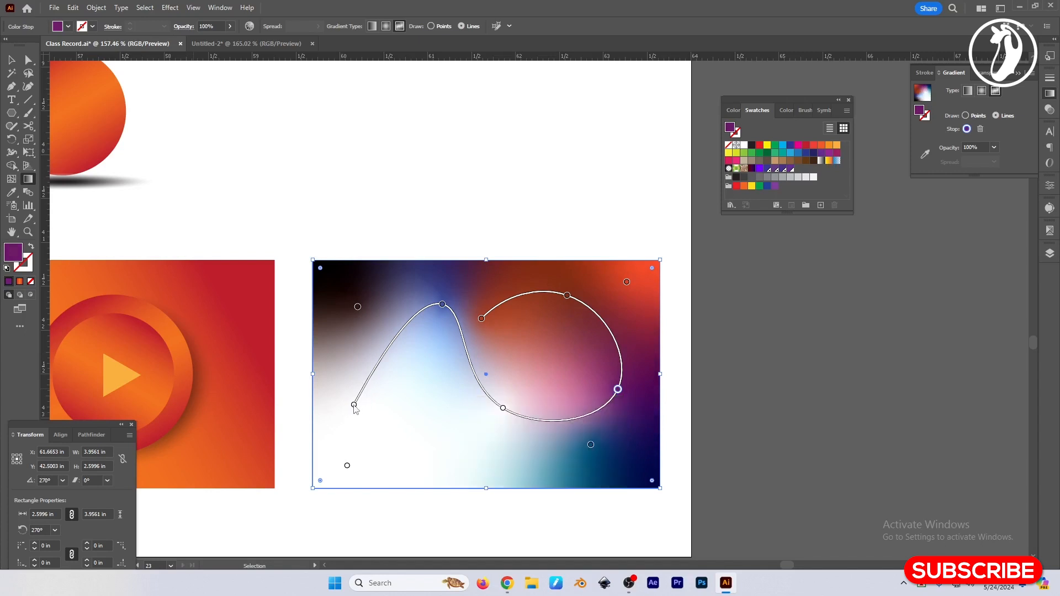
Step: Colour the curve's lower-middle white point magenta: C 26, M 100, Y 14.51, K 0
double_click(503, 409)
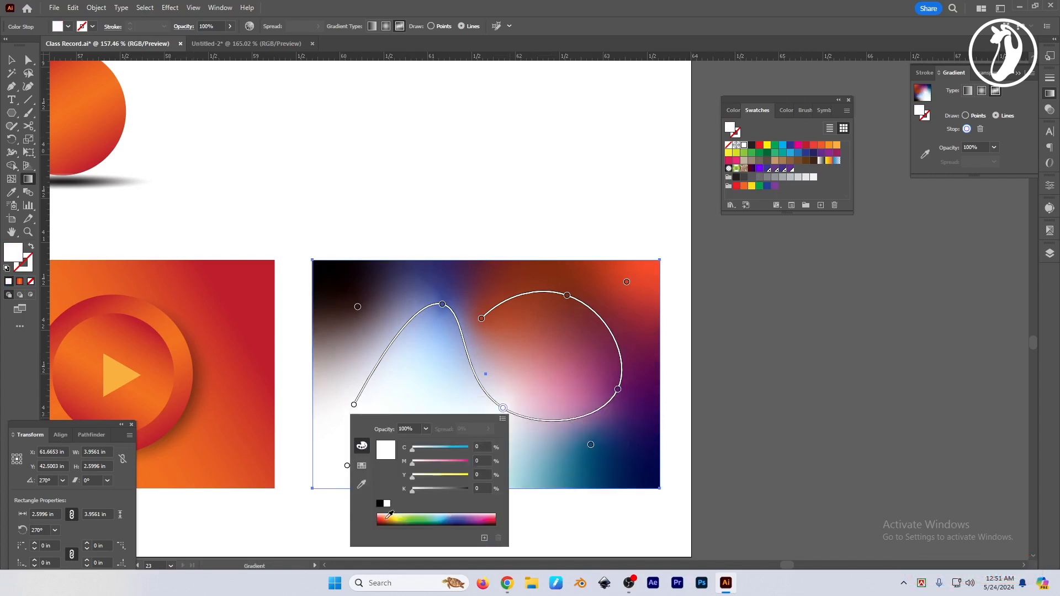
drag(389, 515, 488, 515)
drag(418, 451, 425, 453)
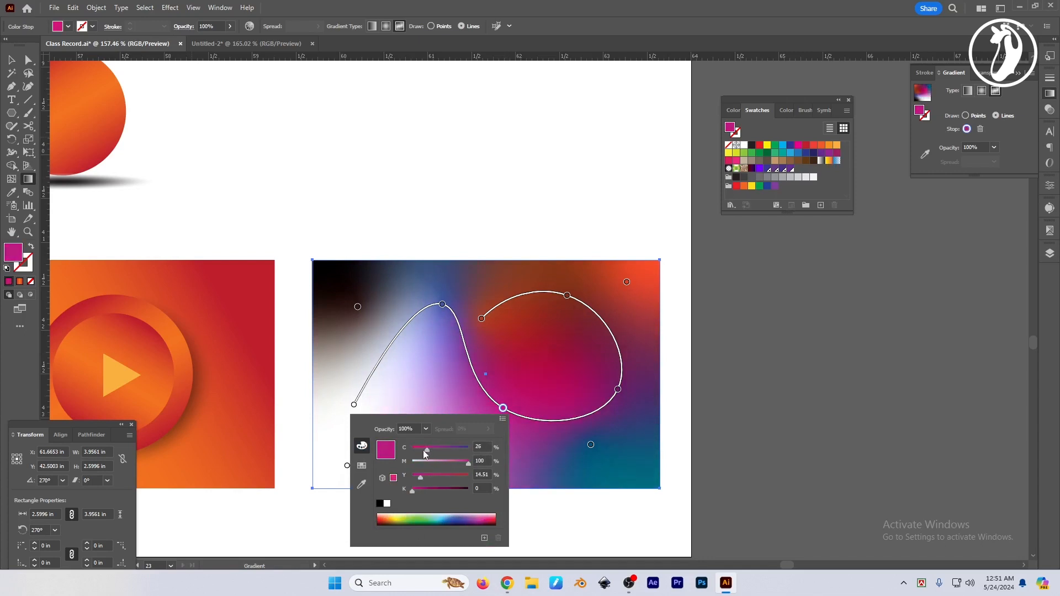
click(438, 304)
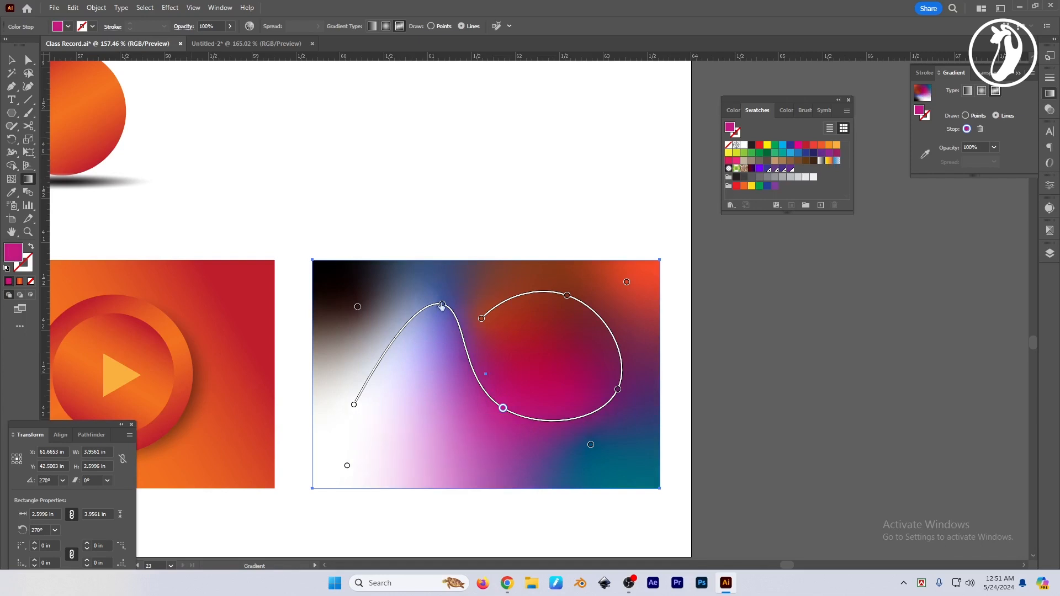
Step: Colour the white end point at the curve's lower left dark maroon: C 46.67, M 96.86, Y 54.12, K 55.69
double_click(354, 406)
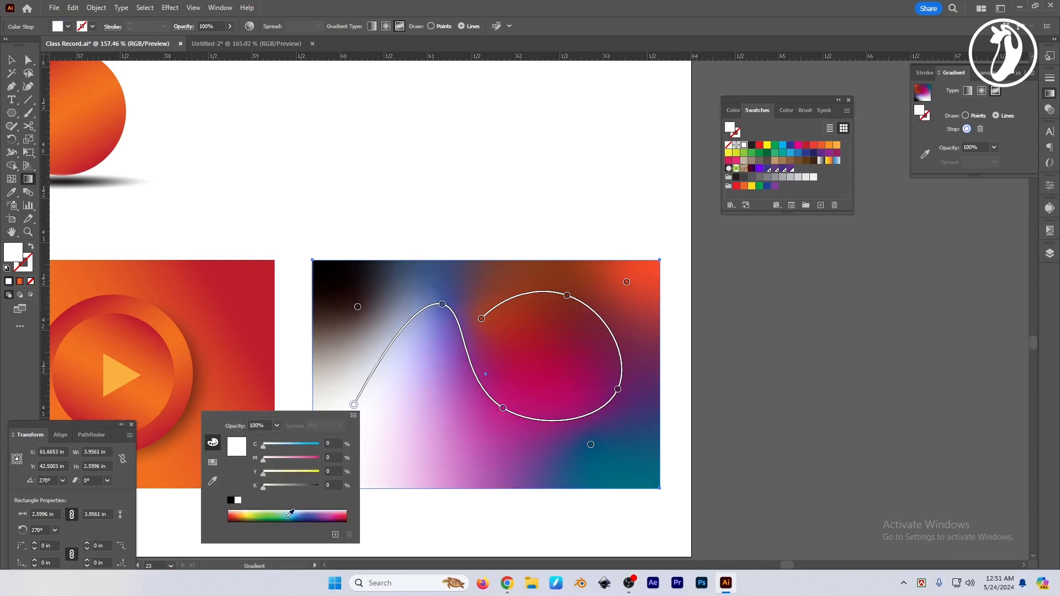
click(339, 520)
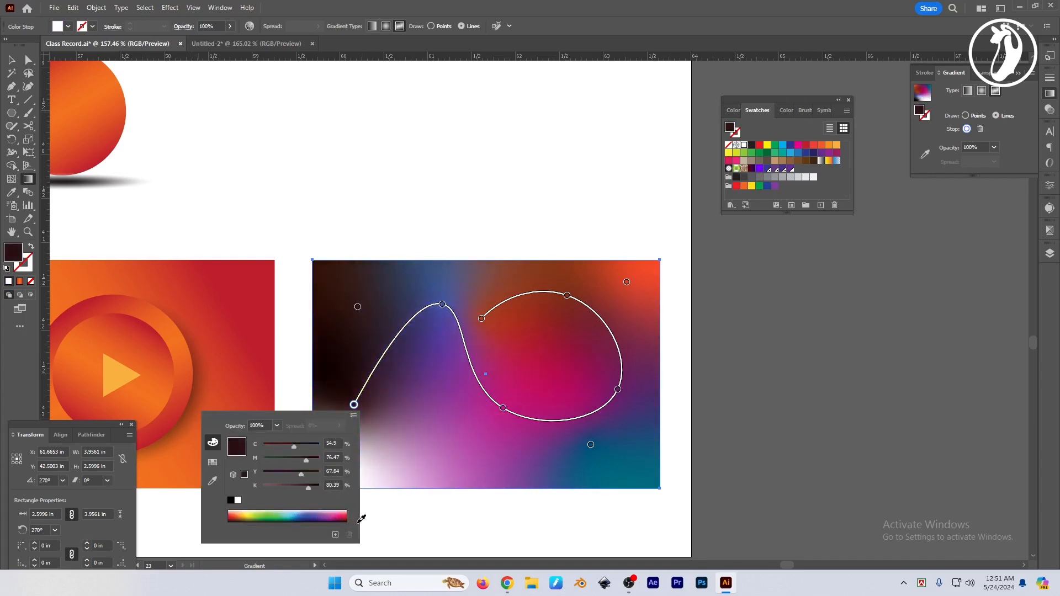
click(337, 519)
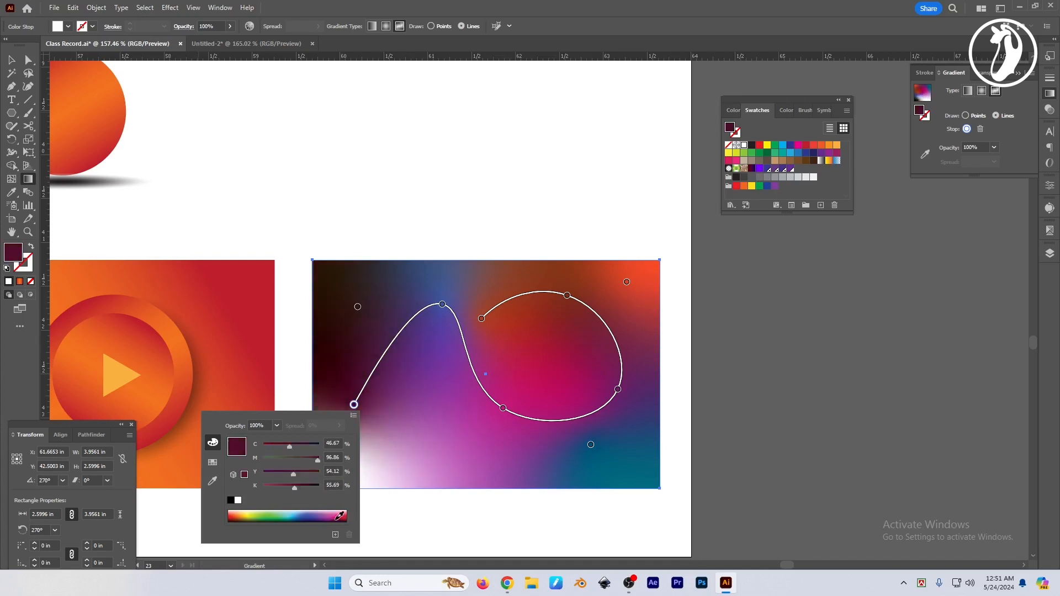
click(444, 308)
click(398, 529)
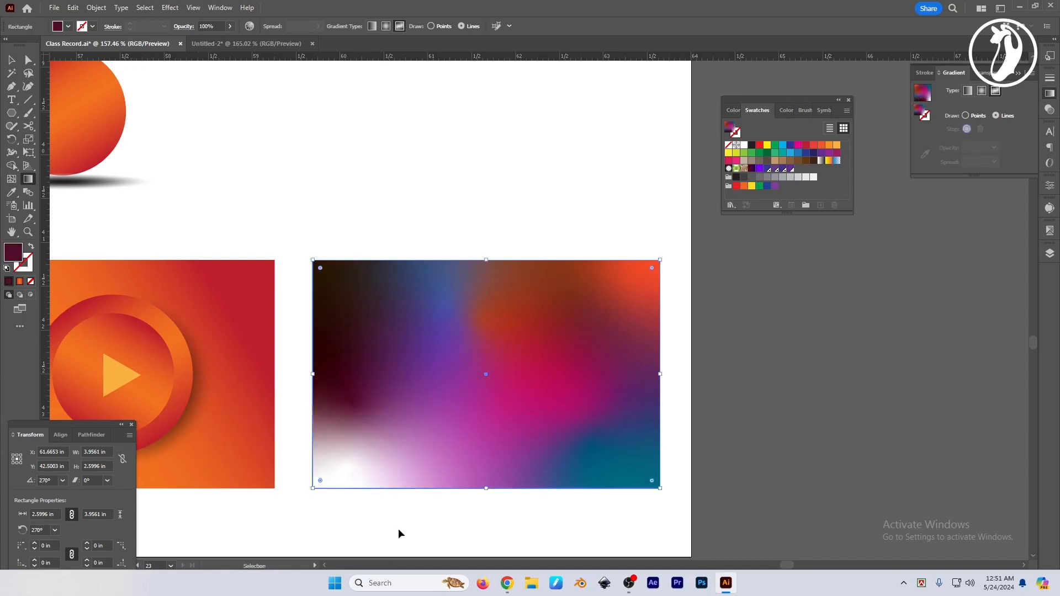
Step: Compare the Points and Lines draw modes while inspecting the colours of the upper-left dark point and the curve's upper rust point
click(401, 453)
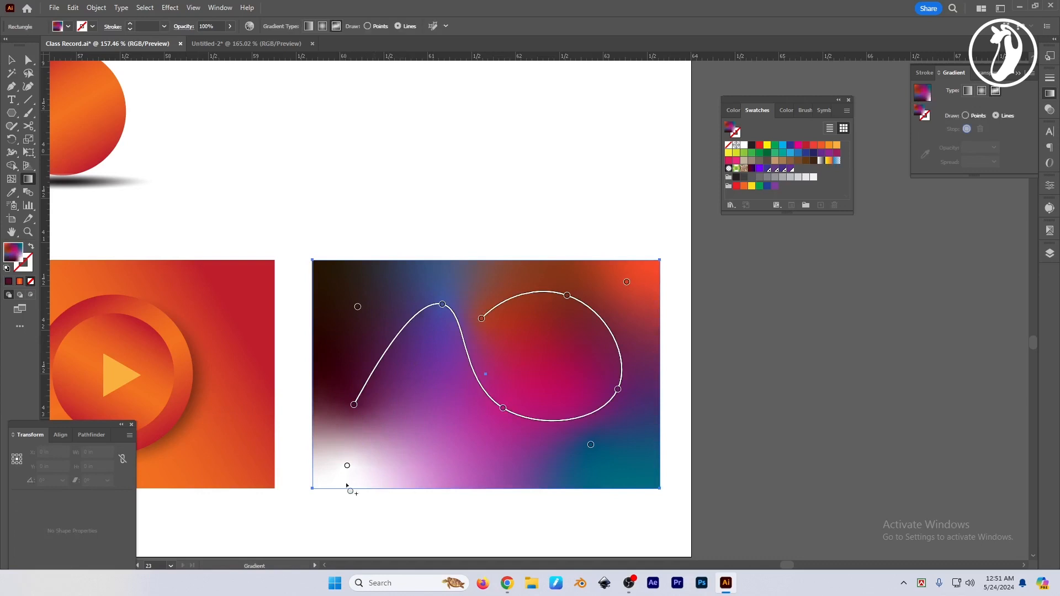
click(976, 115)
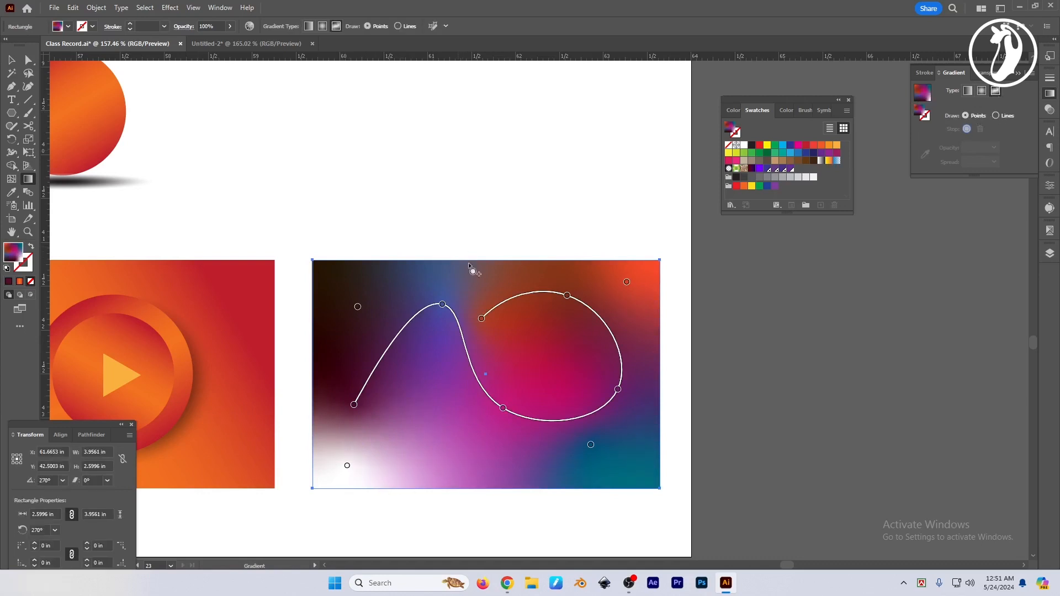
key(v)
click(995, 116)
double_click(358, 307)
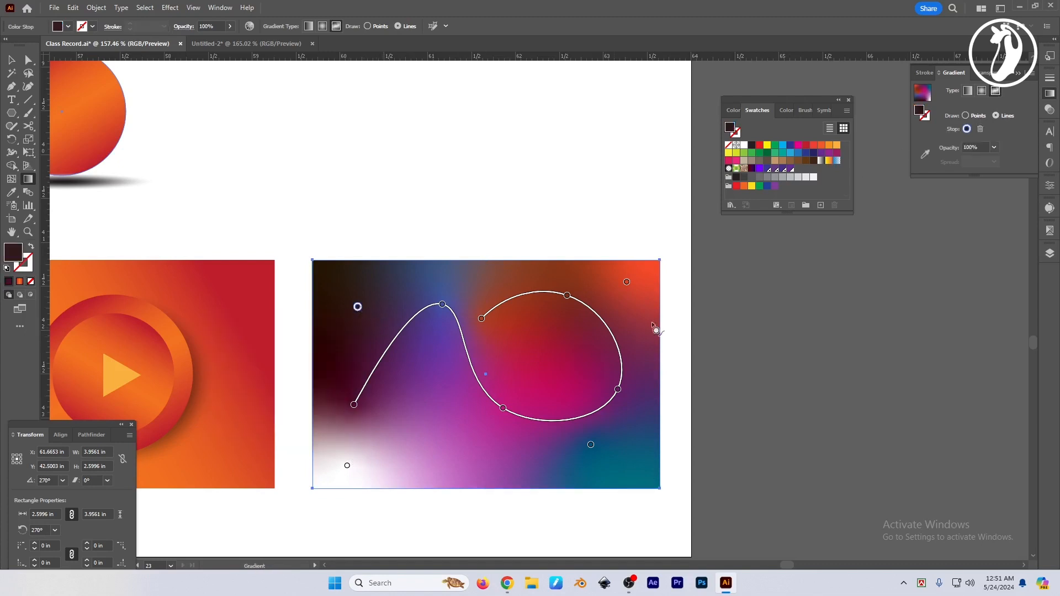
double_click(567, 295)
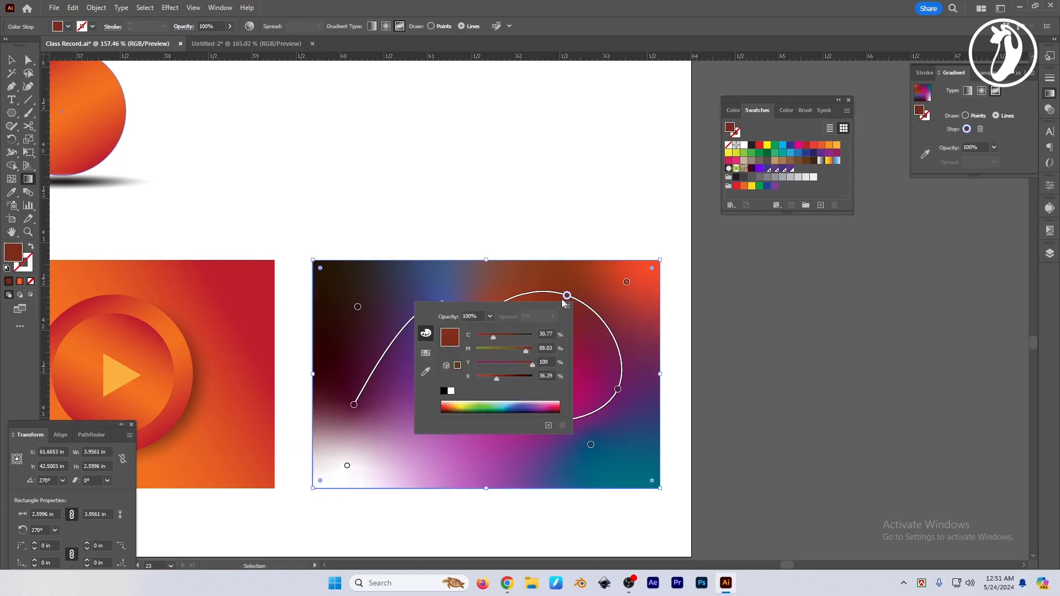
click(567, 297)
double_click(358, 307)
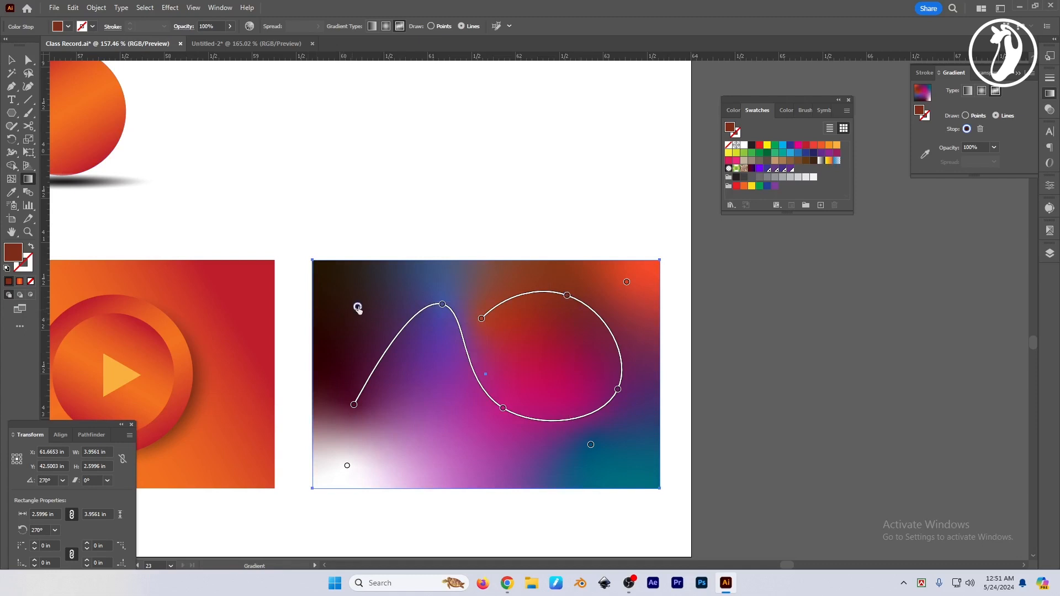
click(356, 308)
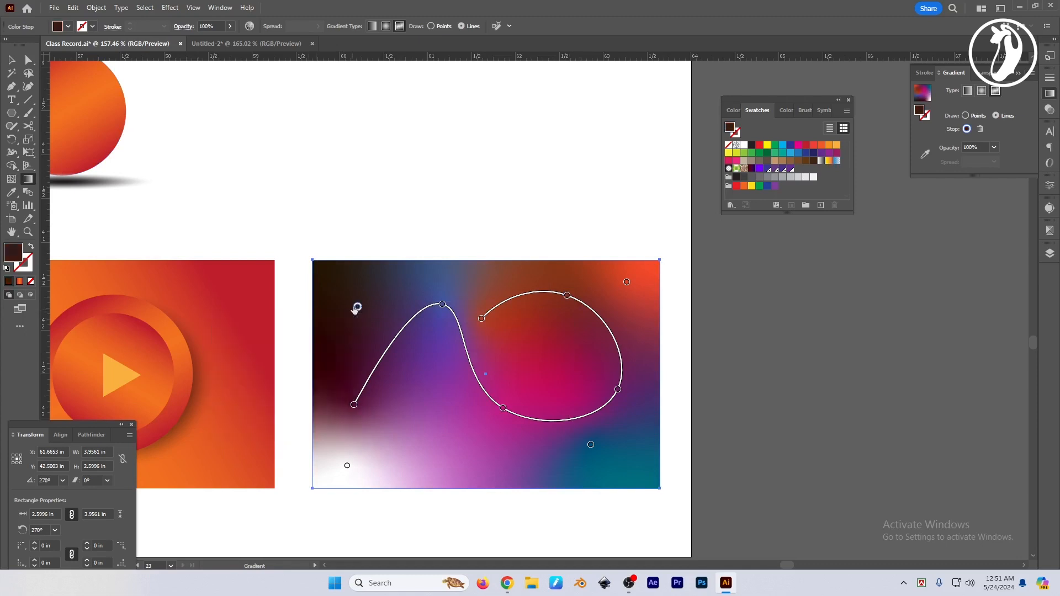
click(976, 116)
double_click(358, 307)
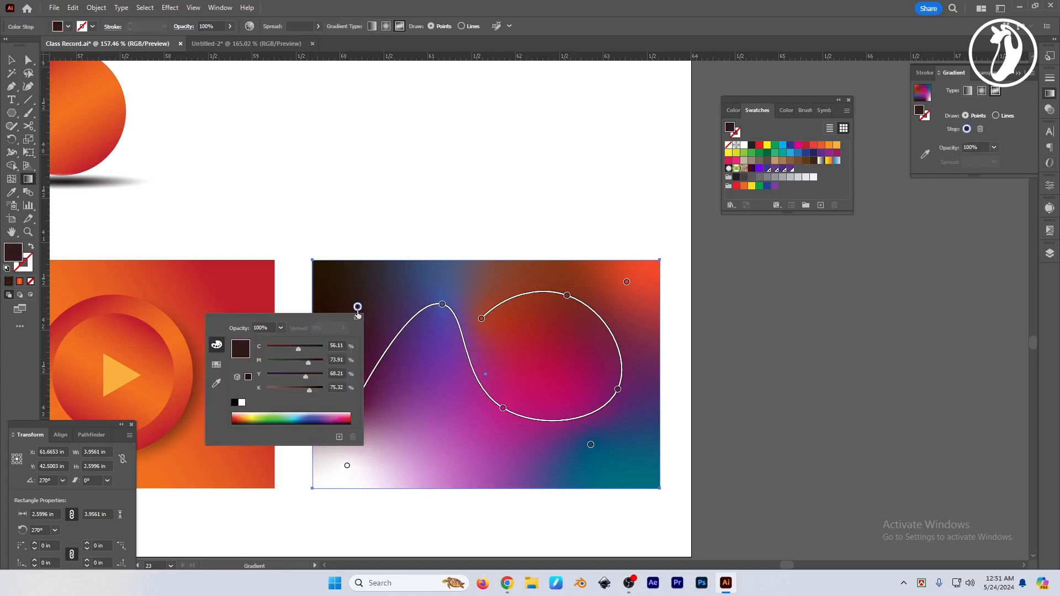
click(445, 310)
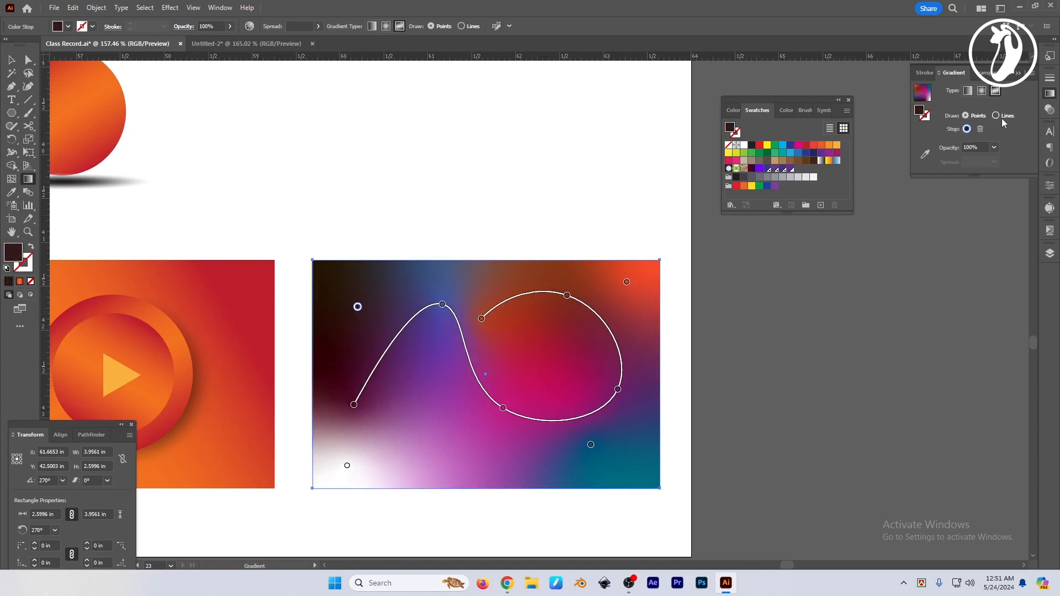
Step: Colour the rectangle's lower-left white point pink, C 12.16, M 55.69, Y 0, K 0, and deselect the rectangle
double_click(347, 466)
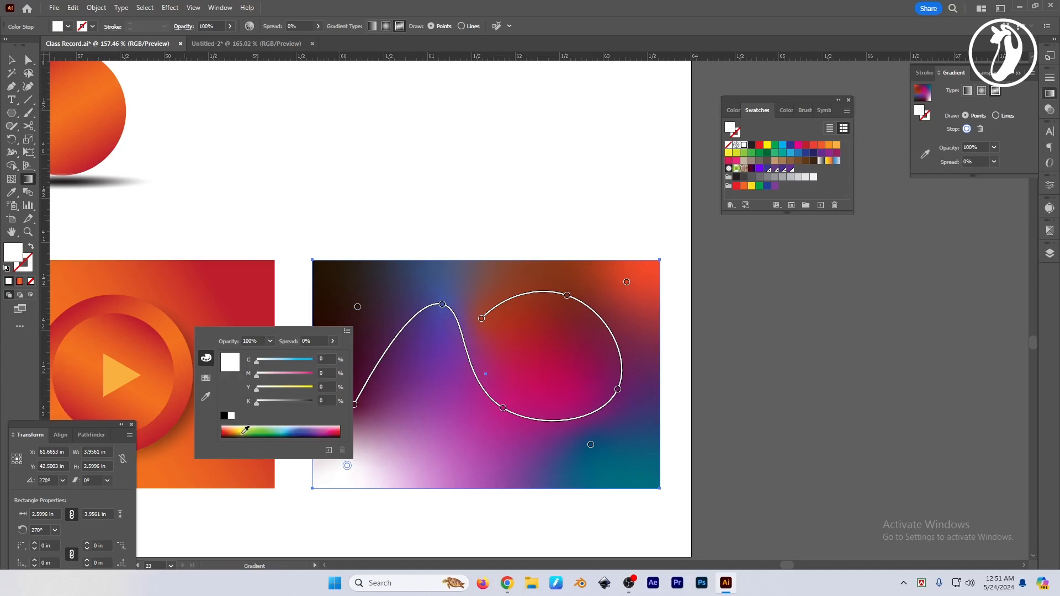
drag(245, 430, 325, 422)
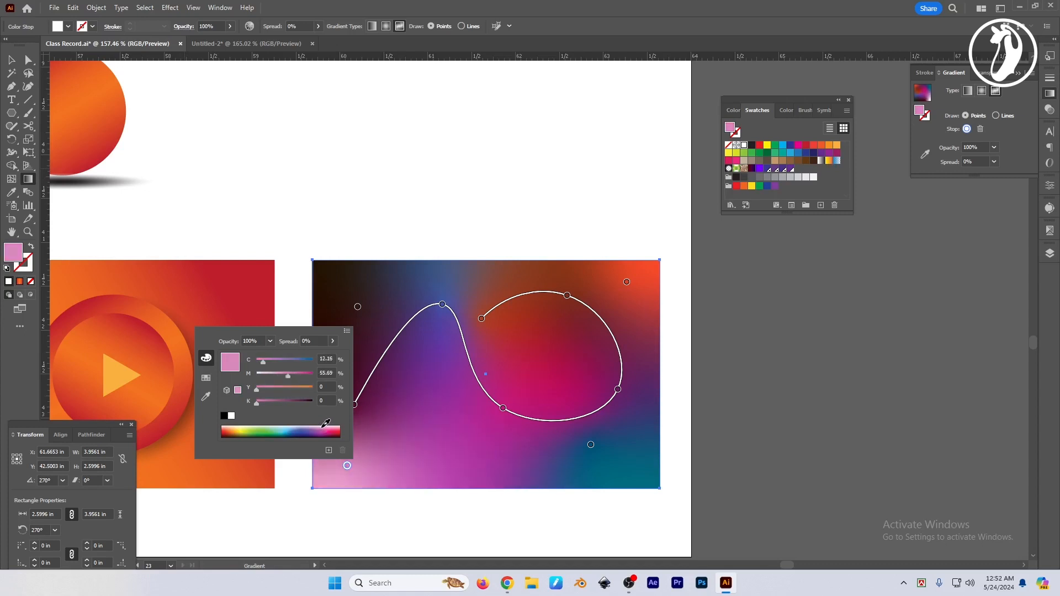
key(v)
click(768, 403)
mouse_move(785, 405)
mouse_down()
mouse_move(806, 391)
mouse_move(780, 399)
mouse_up()
Step: Hide the panels and move the freeform gradient rectangle up into the empty area beside the orange ball
key(Tab)
scroll(780, 399, down, 2)
drag(530, 455, 448, 207)
drag(497, 172, 502, 293)
scroll(461, 297, up, 2)
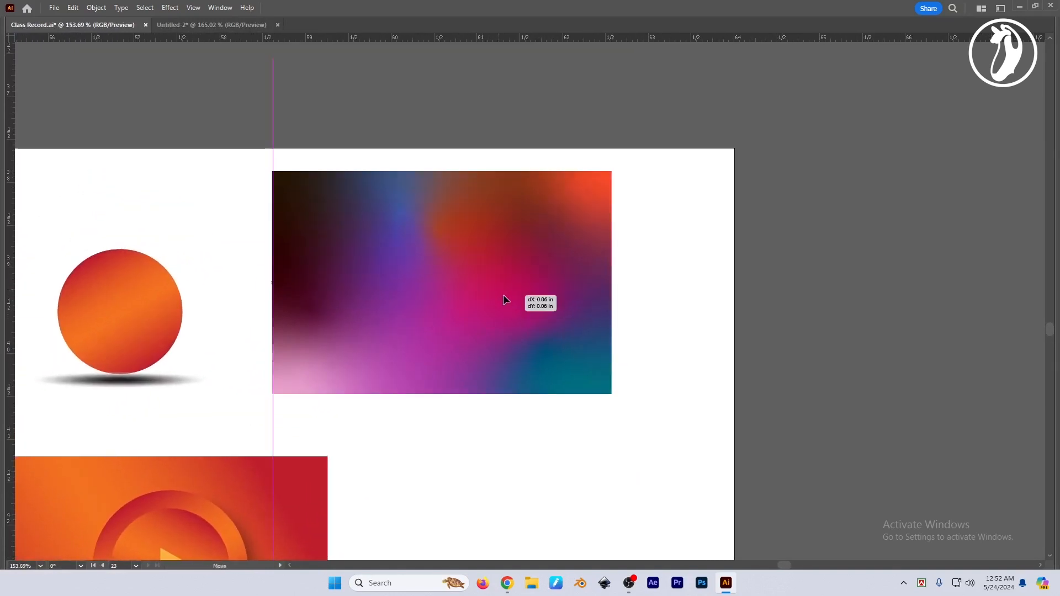
drag(595, 416, 603, 361)
click(603, 362)
Step: Copy the play button's circles and shadow without the triangle onto the freeform gradient rectangle and shrink them near its upper centre
click(220, 476)
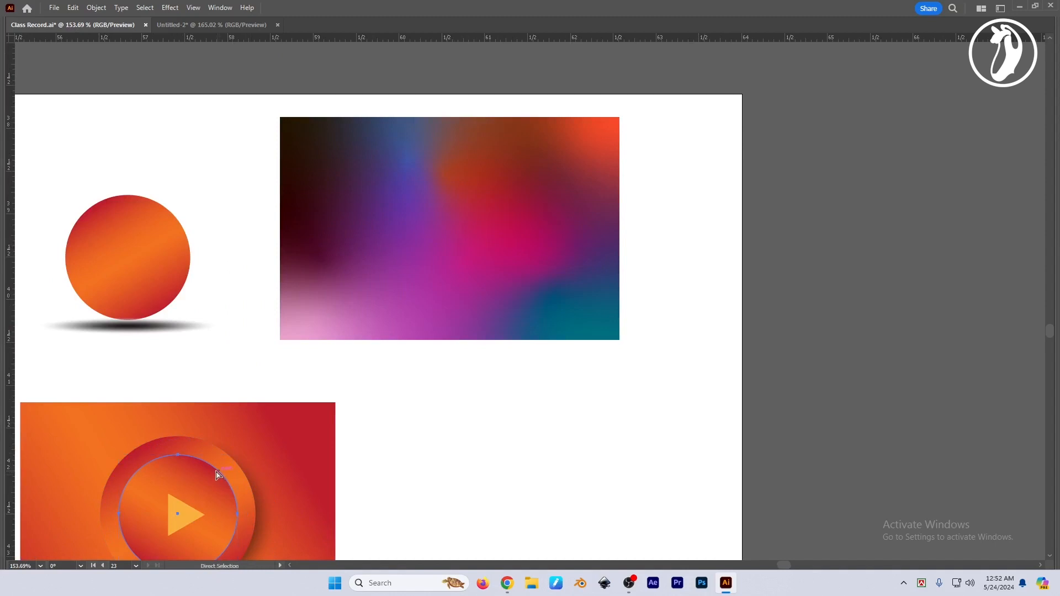
key(ctrl+3)
click(215, 469)
key(ctrl+3)
key(ctrl+alt+3)
drag(253, 483, 518, 209)
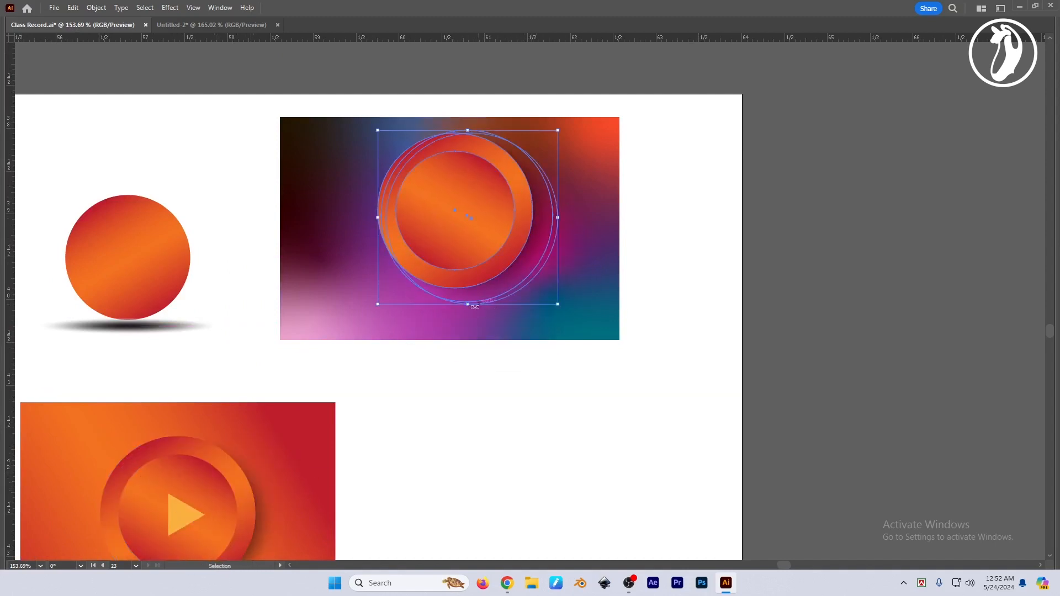
drag(464, 304, 464, 162)
click(688, 241)
Step: Show the panels again and add the white text "Lorem ipsum Lorem ipsum" beneath the small circles on the gradient rectangle
key(Tab)
scroll(665, 224, up, 2)
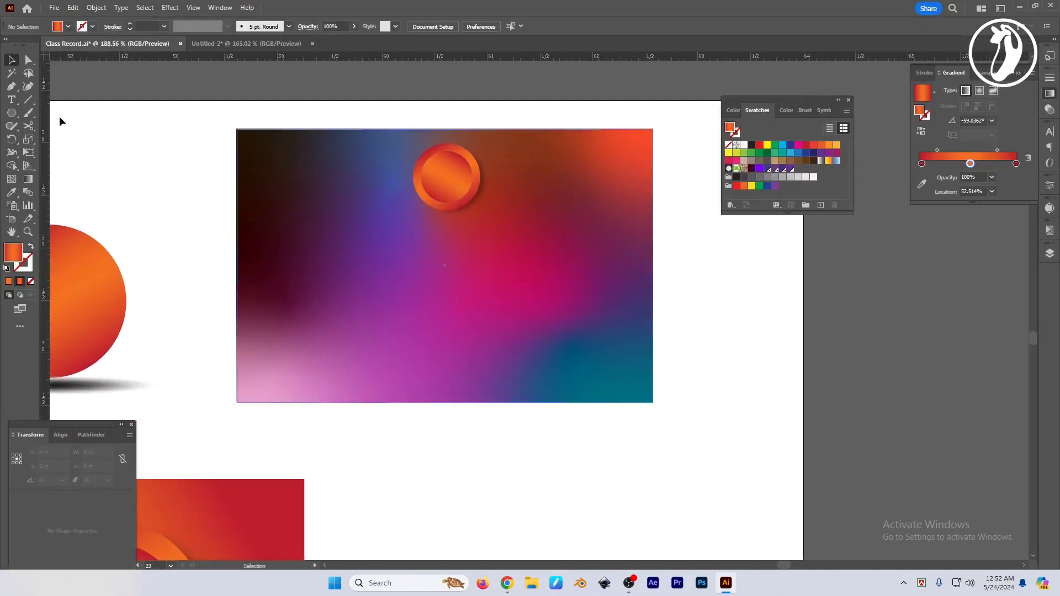
click(11, 101)
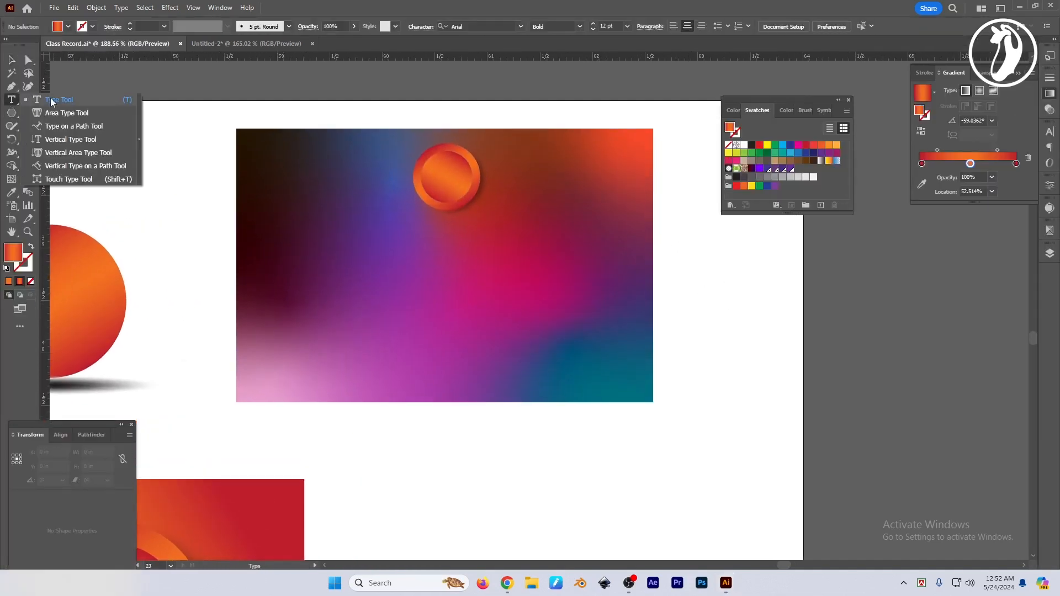
click(346, 242)
key(ctrl+c)
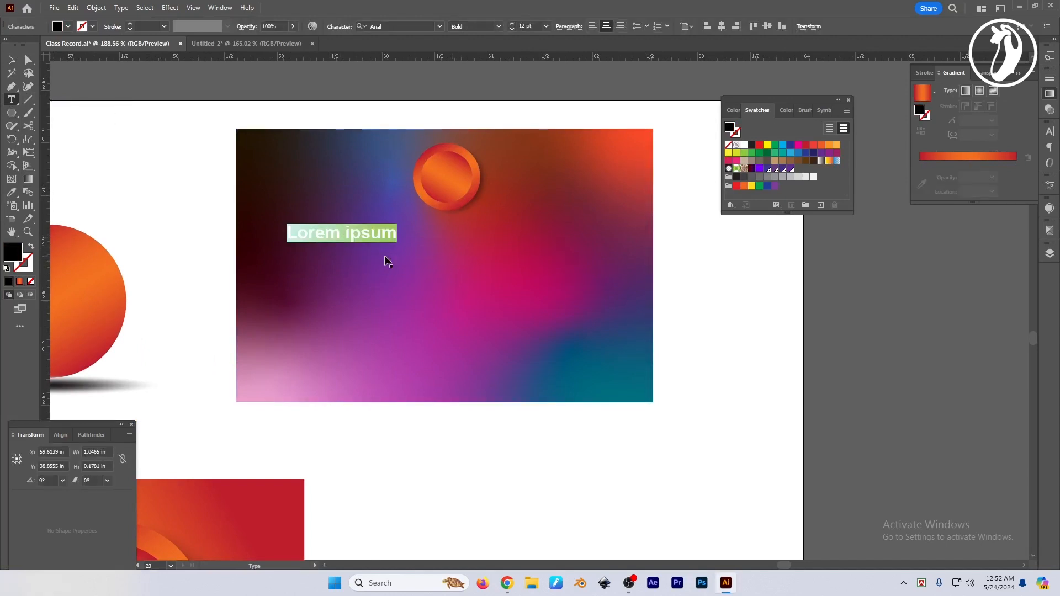
key(Escape)
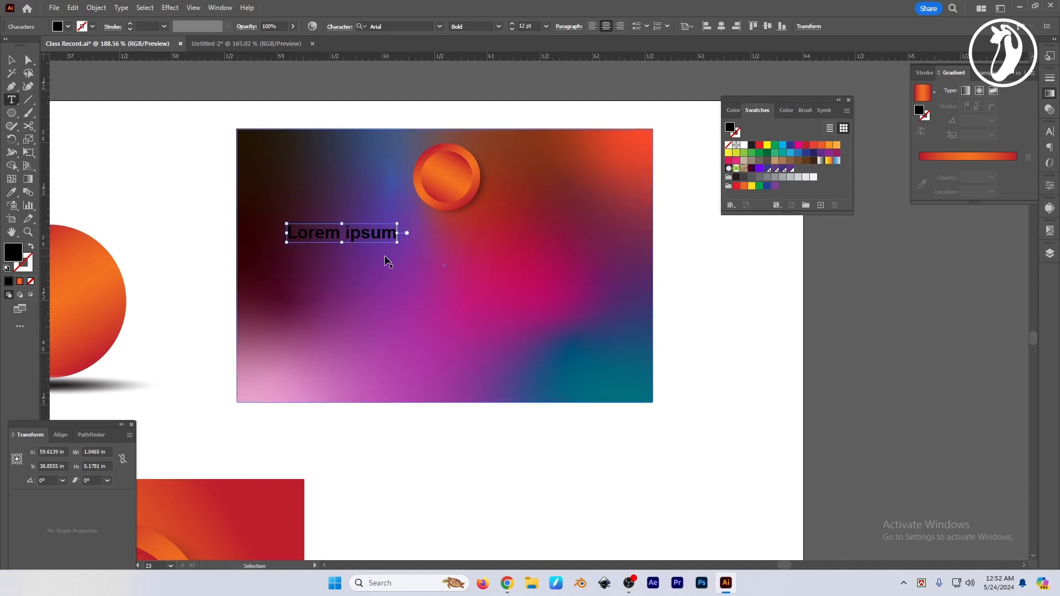
key(ctrl+v)
key(Escape)
drag(387, 235, 481, 237)
click(744, 146)
click(750, 254)
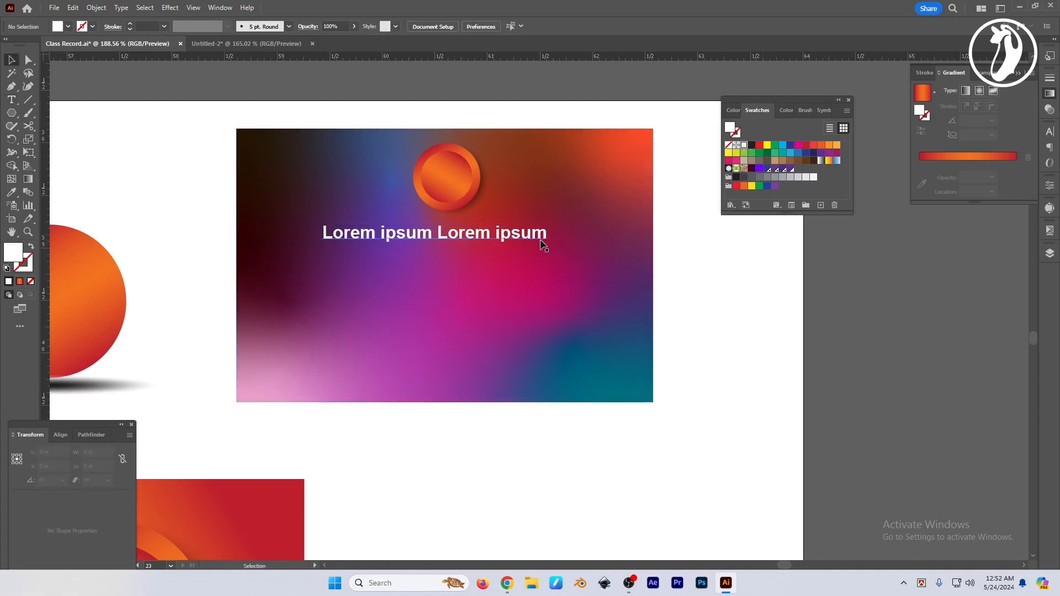
Step: Enlarge the text to about 16 pt, centre it under the circles and replace its wording with "GOLOKAPATI"
click(538, 237)
mouse_move(547, 234)
mouse_down()
mouse_move(588, 235)
mouse_move(569, 237)
mouse_up()
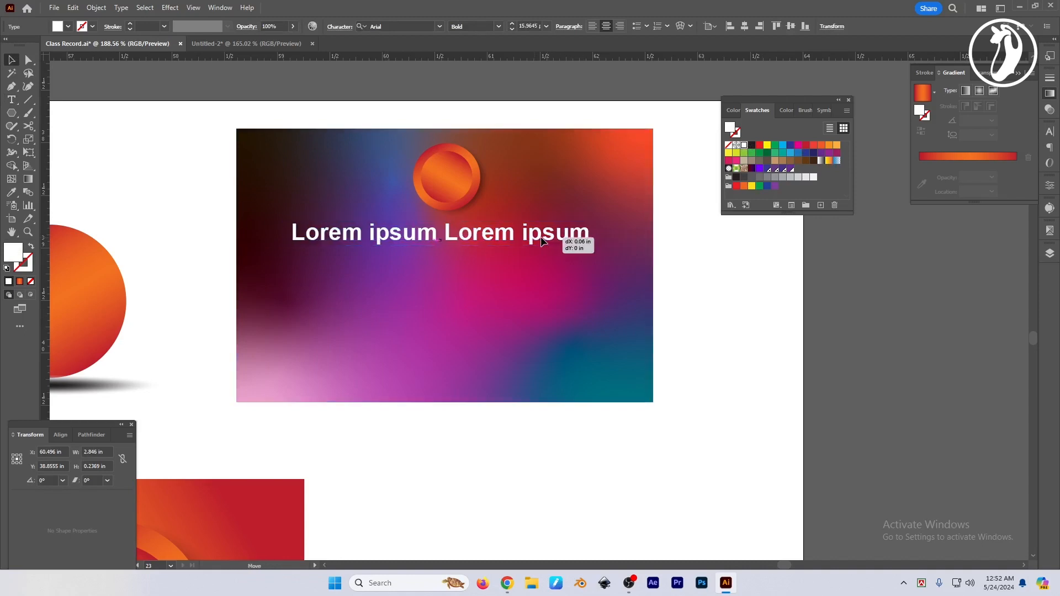
key(t)
click(524, 238)
key(ctrl+a)
key(BackSpace)
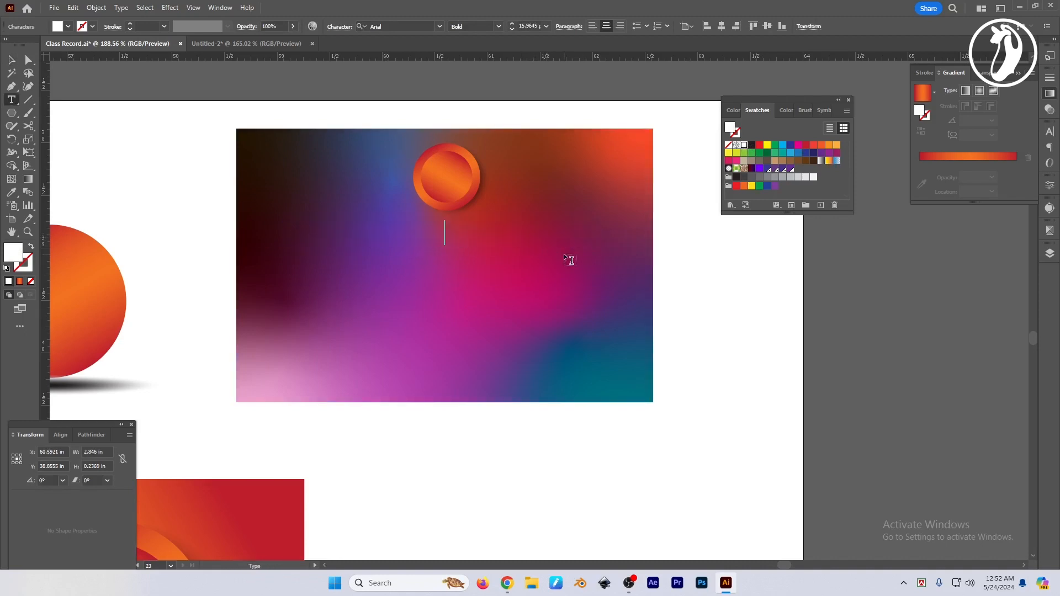
text(GOLOKAPATI)
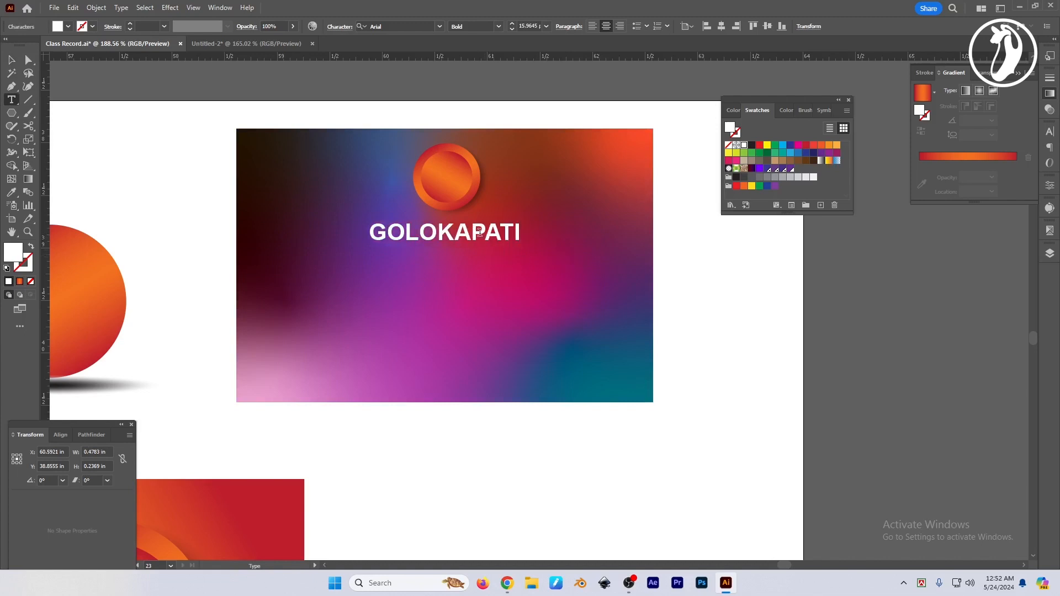
key(Escape)
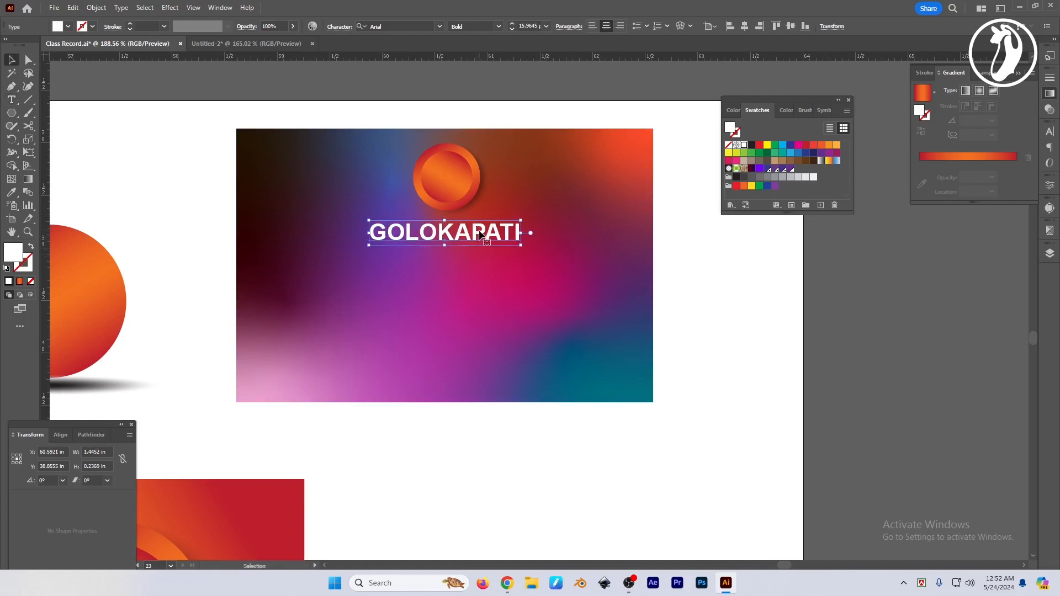
Step: Enlarge the GOLOKAPATI text to about 19.3 pt around its centre
shift+click(563, 176)
click(566, 90)
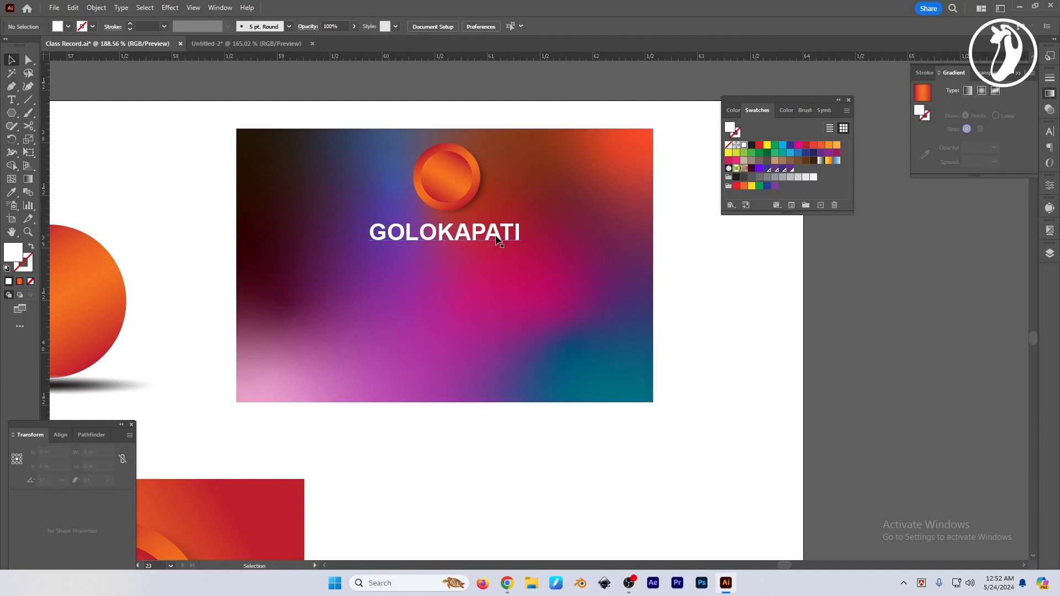
click(497, 239)
drag(520, 220, 537, 217)
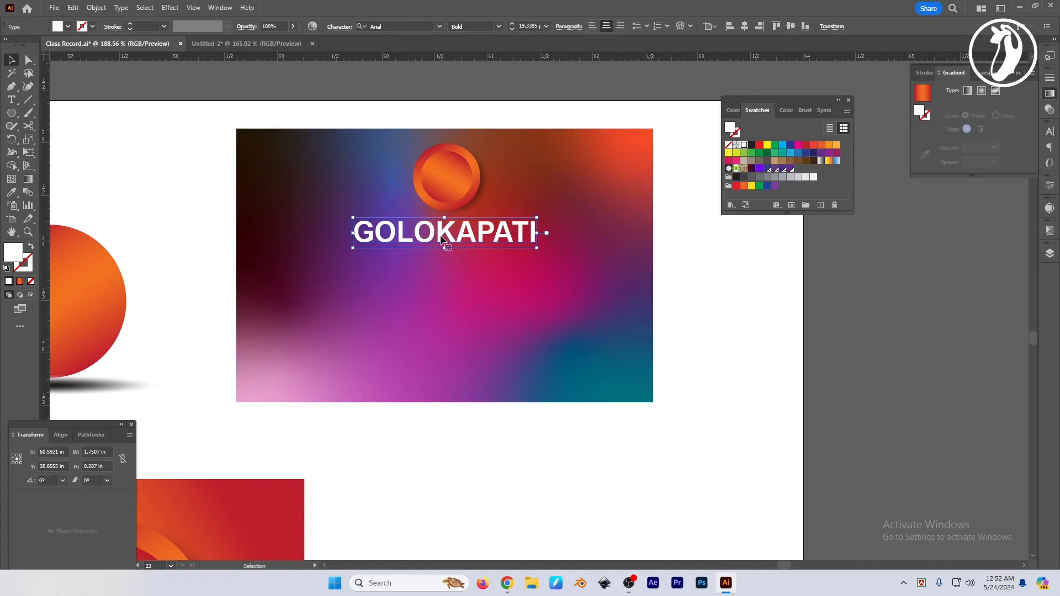
Step: Try to fill the live GOLOKAPATI text with the red-orange linear gradient
click(1055, 97)
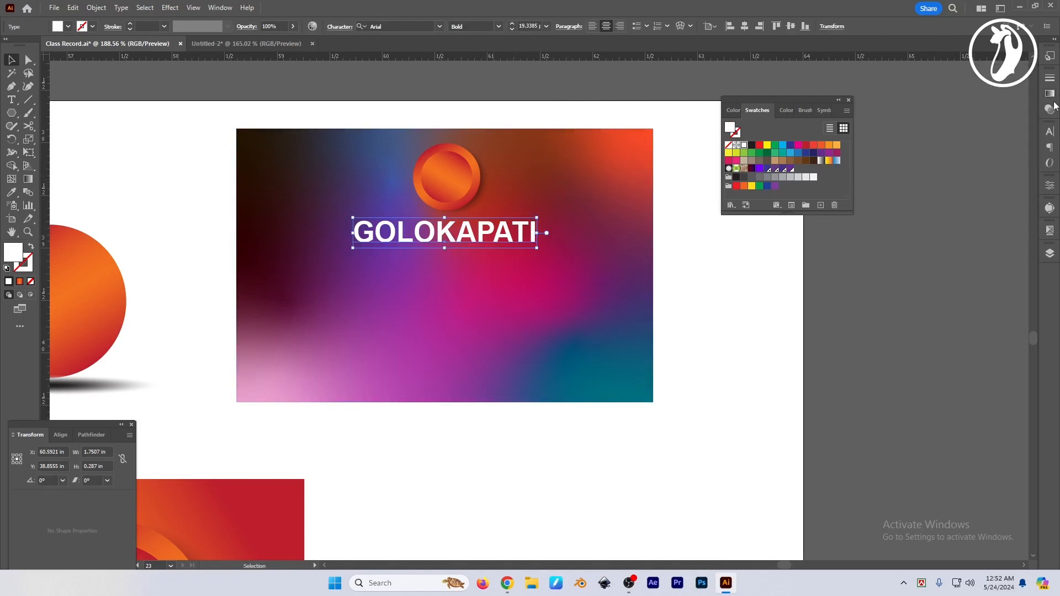
click(1051, 96)
click(969, 92)
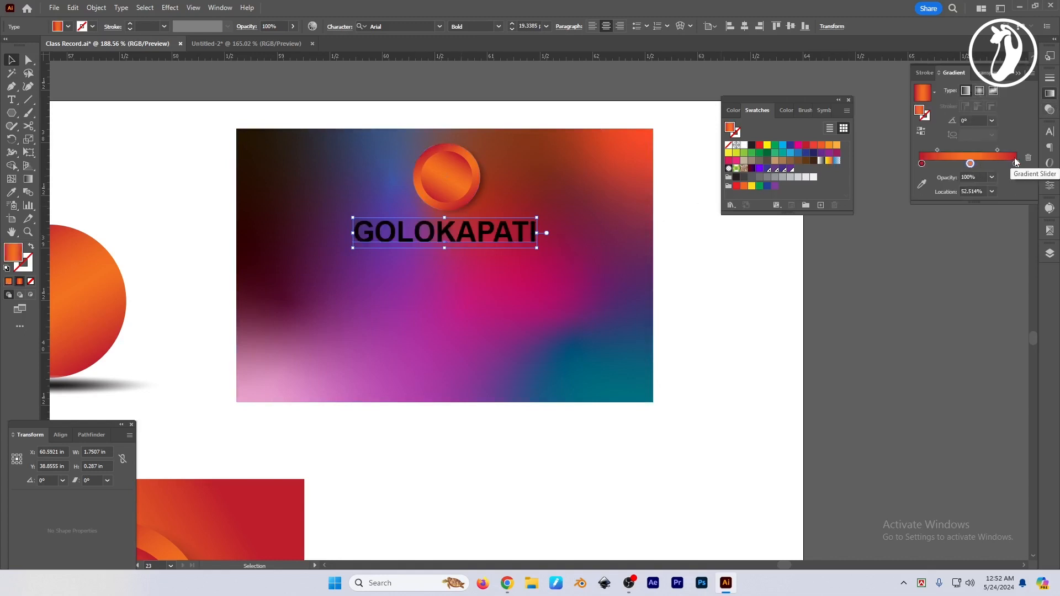
Step: Convert the GOLOKAPATI text to outlines and fill the letters with the red-orange linear gradient
right_click(466, 235)
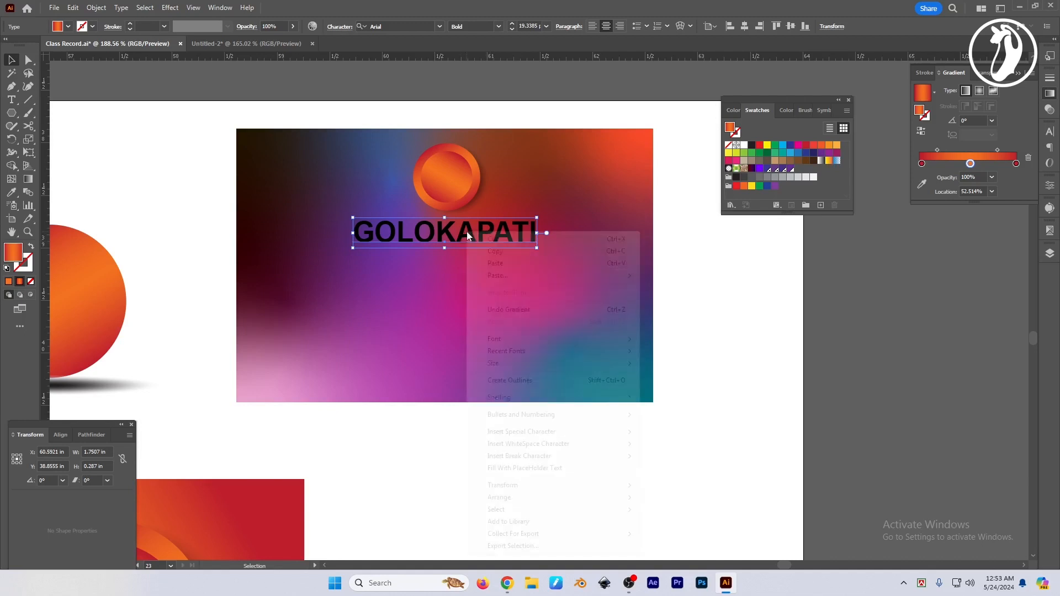
click(518, 381)
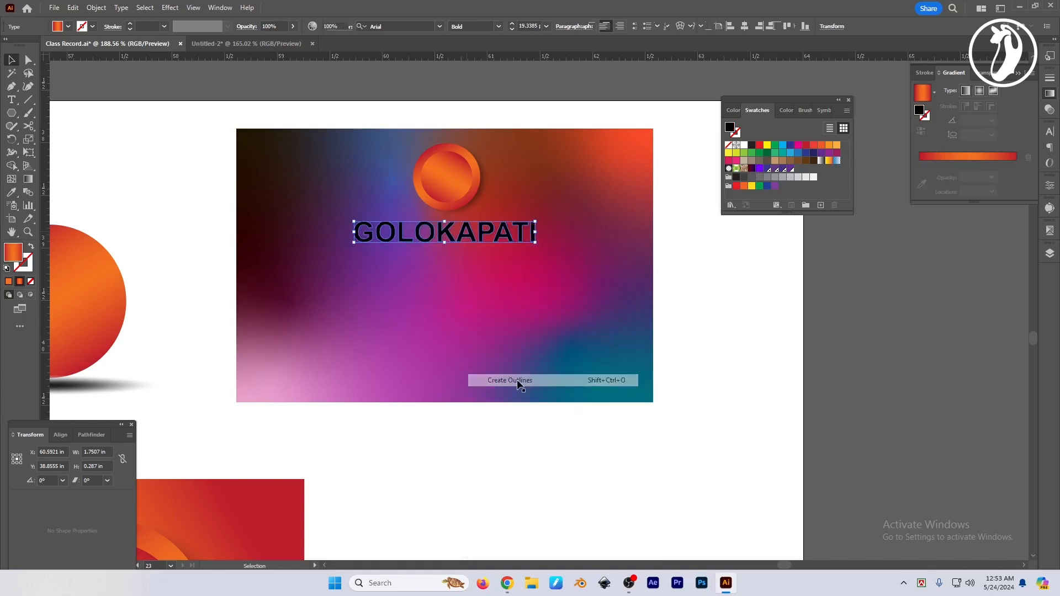
click(972, 157)
drag(419, 208, 568, 367)
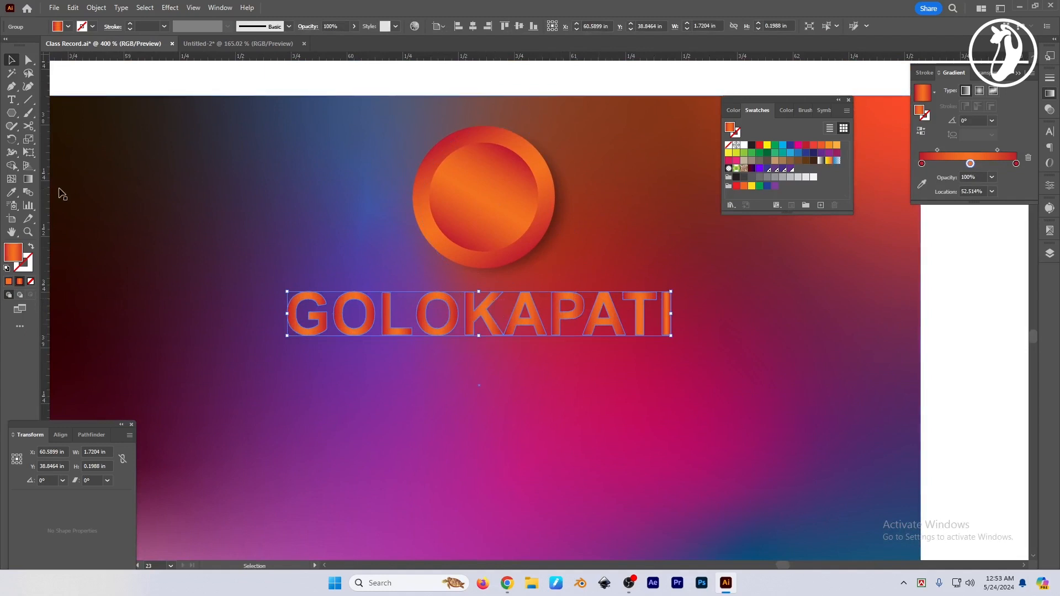
Step: Stretch one continuous linear gradient across all the GOLOKAPATI letters with the Gradient tool, at an angle of about -178.4°
click(27, 181)
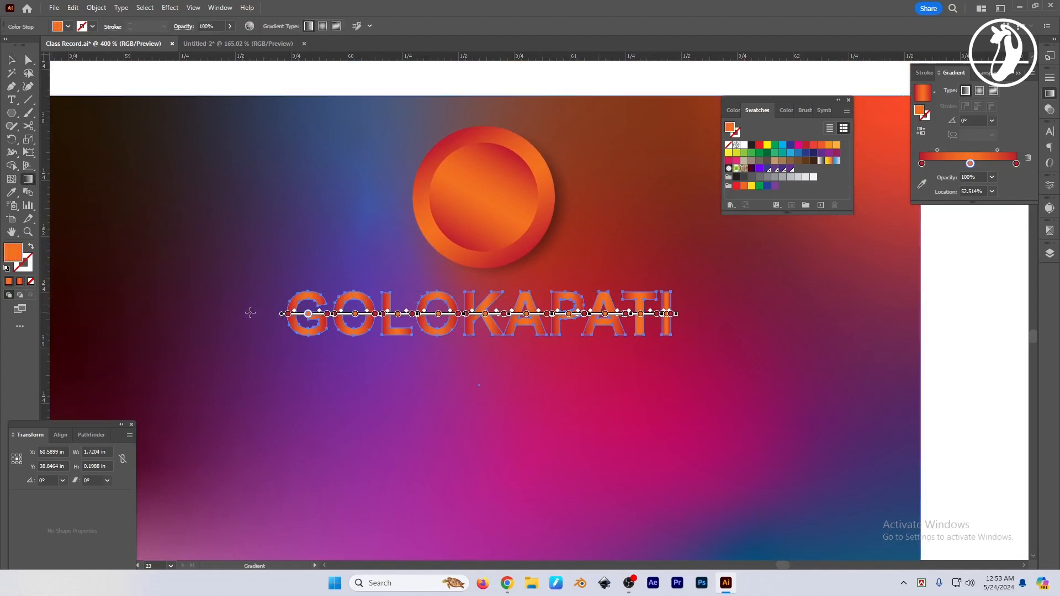
drag(246, 312, 282, 319)
key(v)
drag(645, 338, 603, 335)
click(896, 350)
click(547, 314)
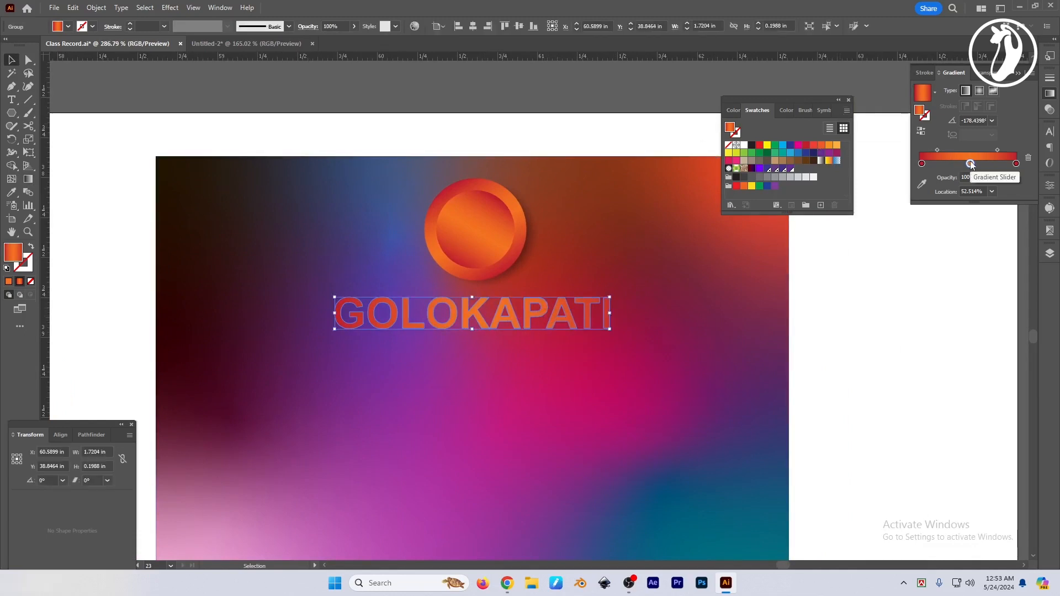
Step: Remove the starting red stop from the GOLOKAPATI letters' gradient and move the orange stop to location 0%
drag(921, 164, 916, 291)
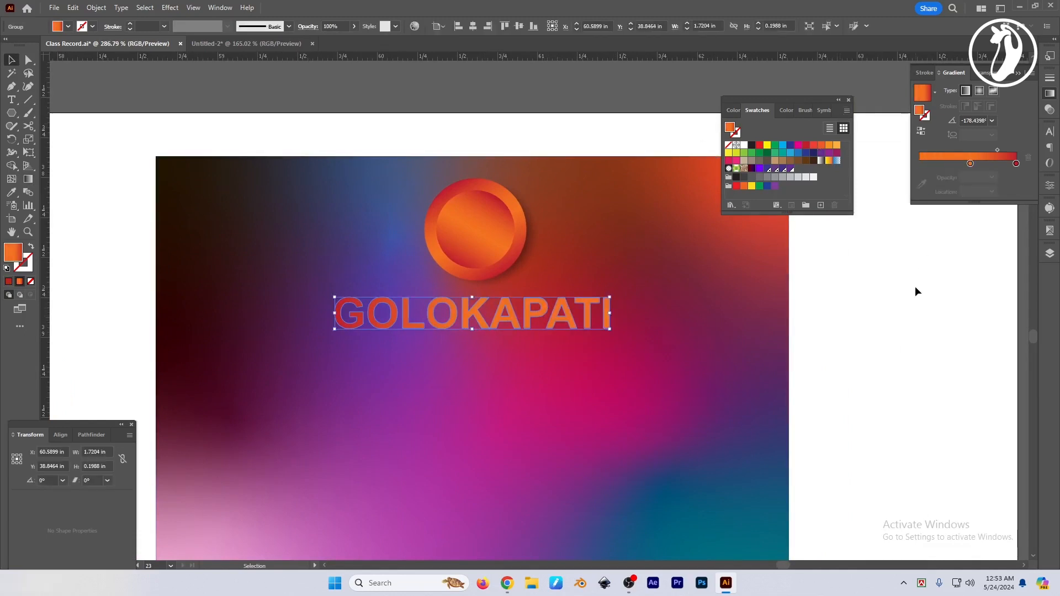
click(902, 304)
click(550, 315)
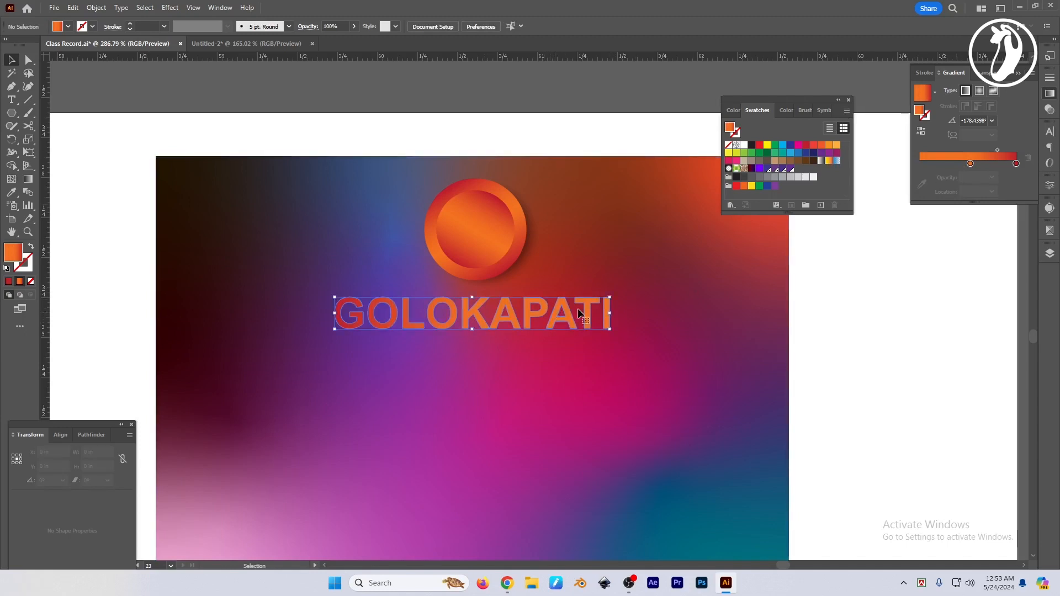
drag(969, 164, 919, 164)
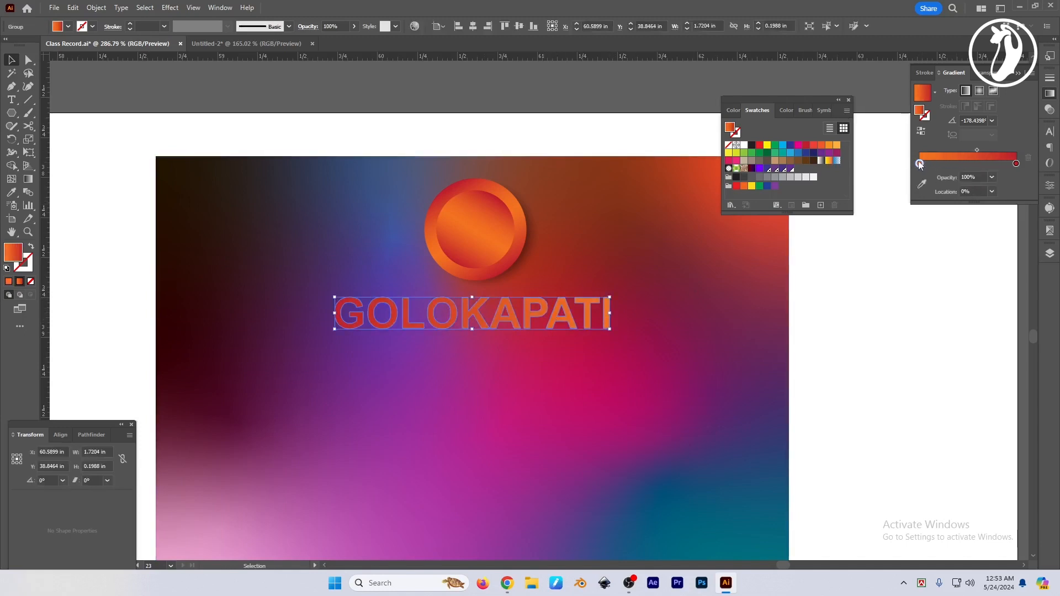
Step: Recolour the letters' gradient with a yellow start stop (F3EE21) and a brighter red end stop (D12522)
double_click(919, 164)
drag(948, 224, 978, 223)
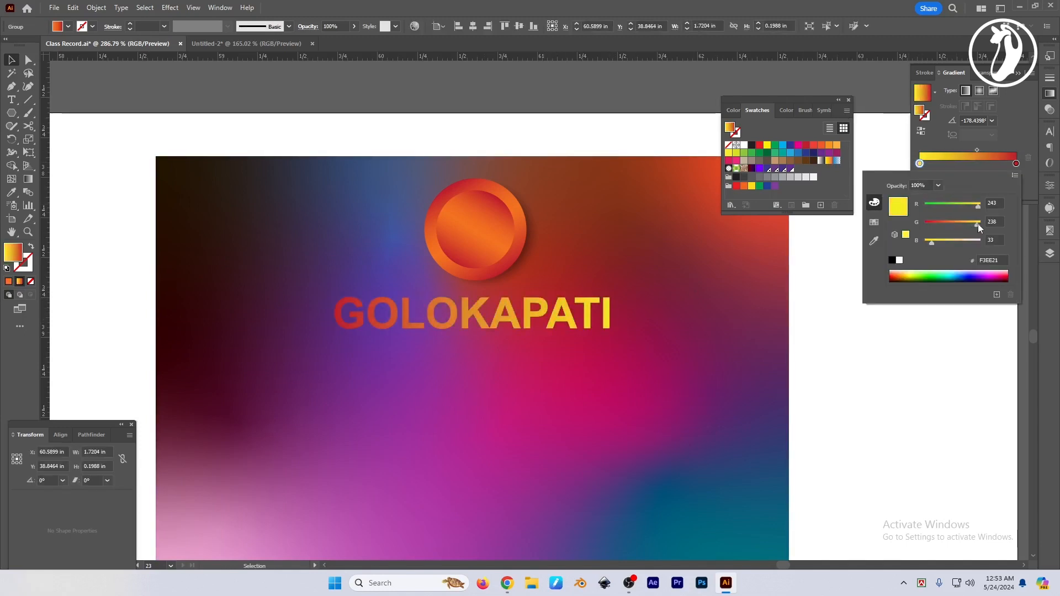
double_click(1016, 164)
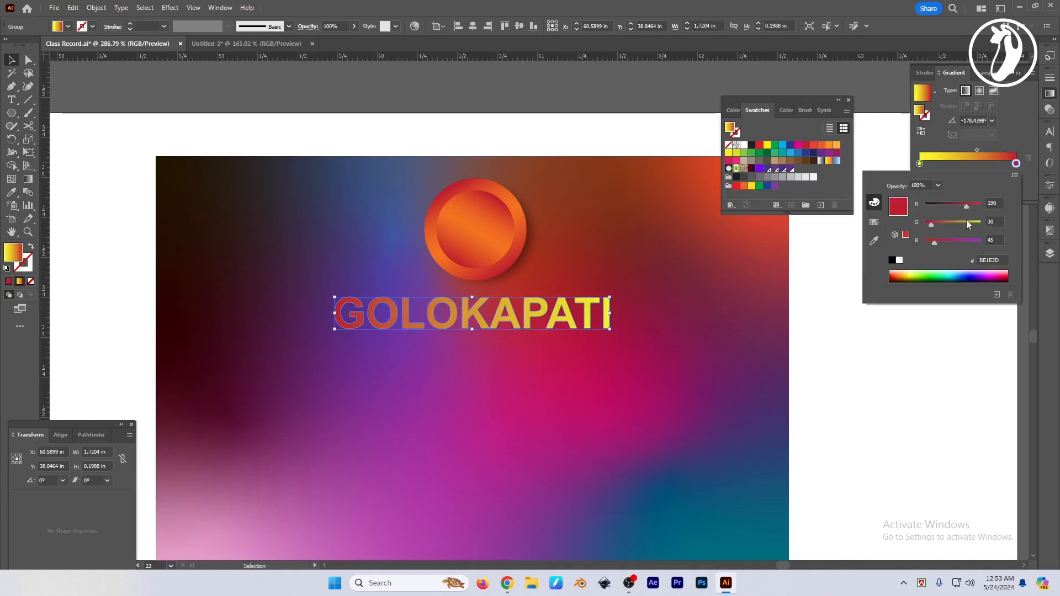
mouse_move(937, 223)
mouse_down()
mouse_move(970, 204)
mouse_move(933, 220)
mouse_up()
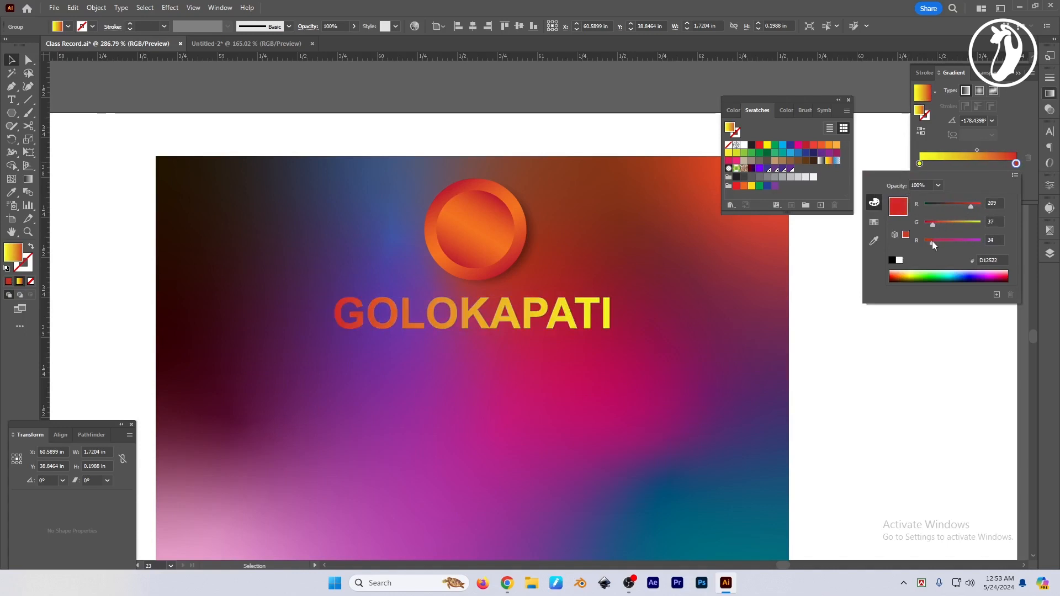
click(840, 451)
key(Tab)
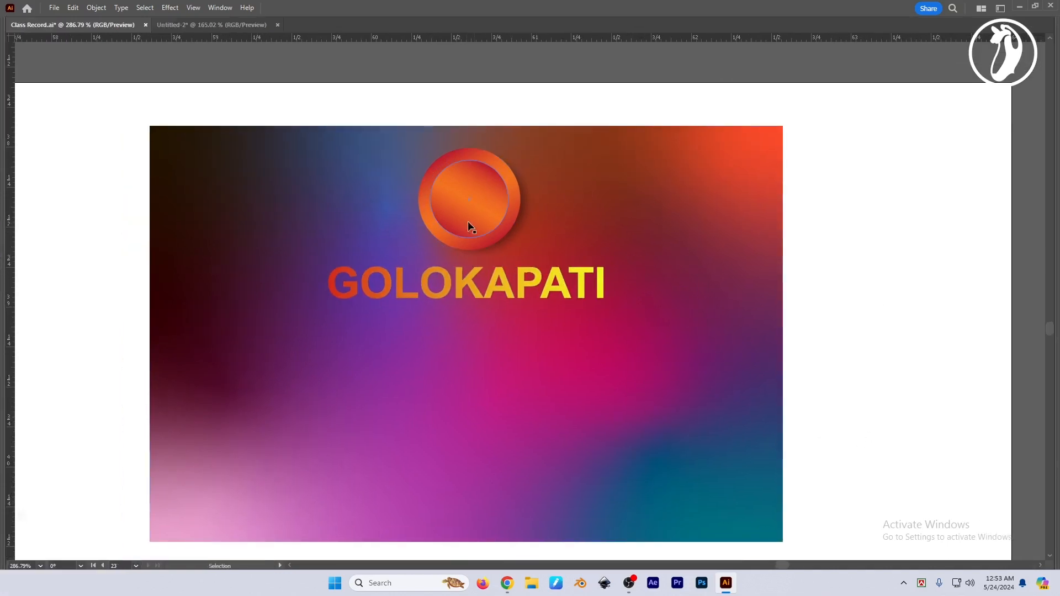
Step: Hide the pieces of the large play button one by one and show all hidden objects again to select them together
click(531, 237)
drag(811, 361, 783, 363)
drag(783, 363, 747, 270)
drag(660, 350, 648, 351)
drag(567, 425, 579, 337)
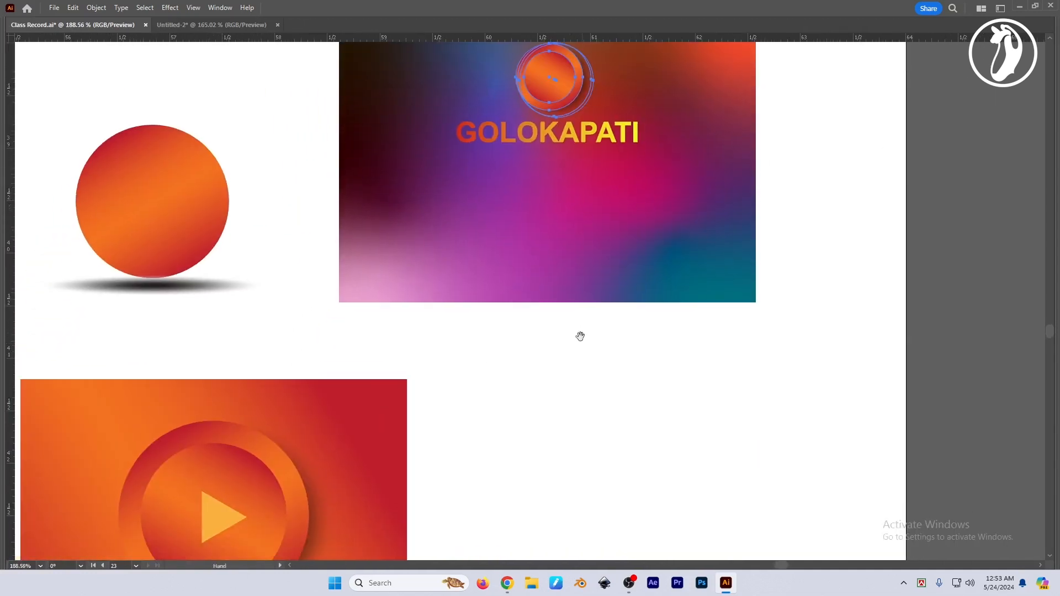
click(232, 509)
key(ctrl+x)
click(243, 479)
key(ctrl+x)
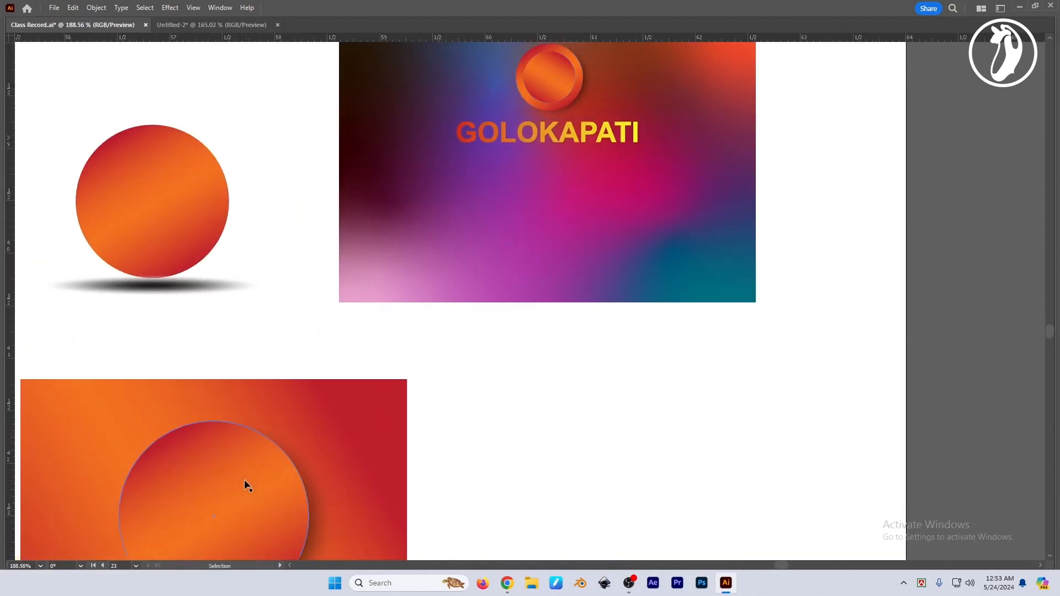
click(247, 479)
key(ctrl+x)
key(ctrl+x)
key(ctrl+alt+3)
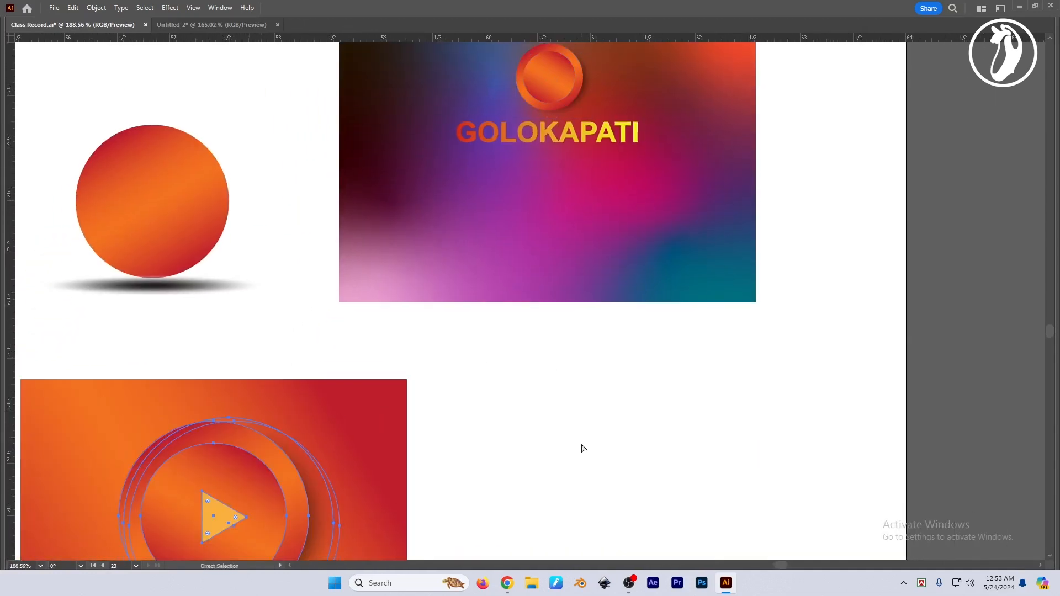
Step: Place a copy of the large play button over the freeform gradient rectangle at the GOLOKAPATI text
click(562, 440)
drag(574, 438, 550, 422)
drag(549, 422, 485, 436)
key(v)
drag(224, 526, 530, 190)
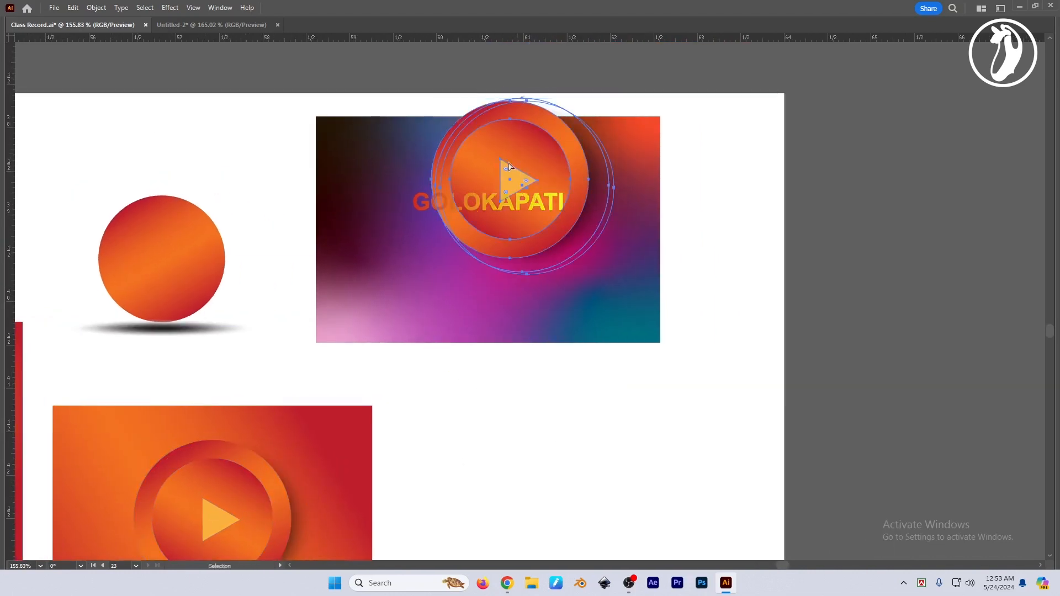
Step: Shrink the copied play button to fit above GOLOKAPATI and use it to replace the plain ring there
scroll(511, 127, up, 1)
drag(525, 101, 503, 140)
drag(503, 246, 499, 169)
key(Delete)
key(Delete)
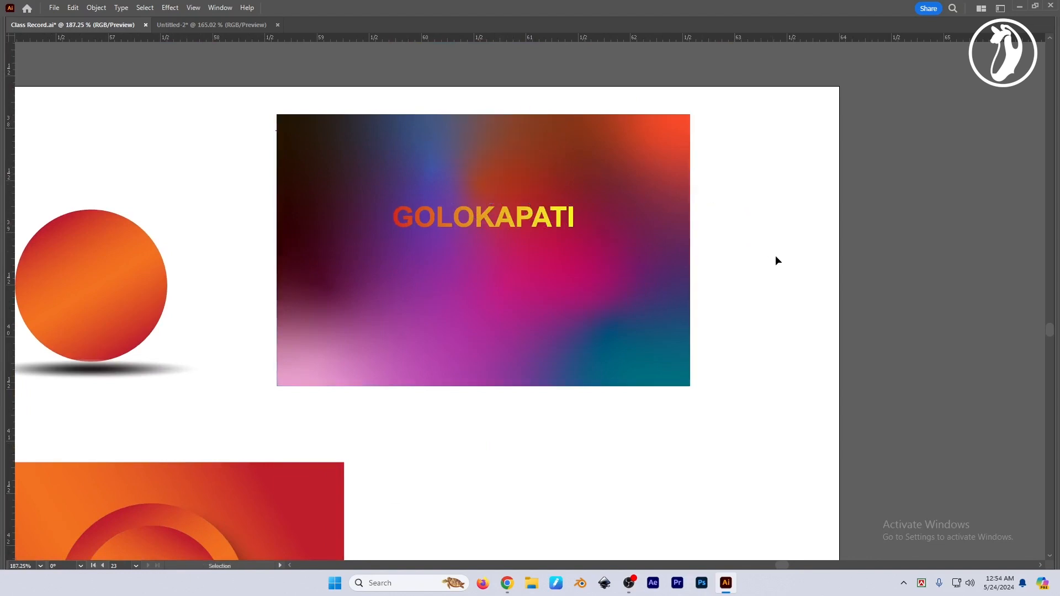
drag(765, 254, 781, 257)
key(ctrl+f)
key(v)
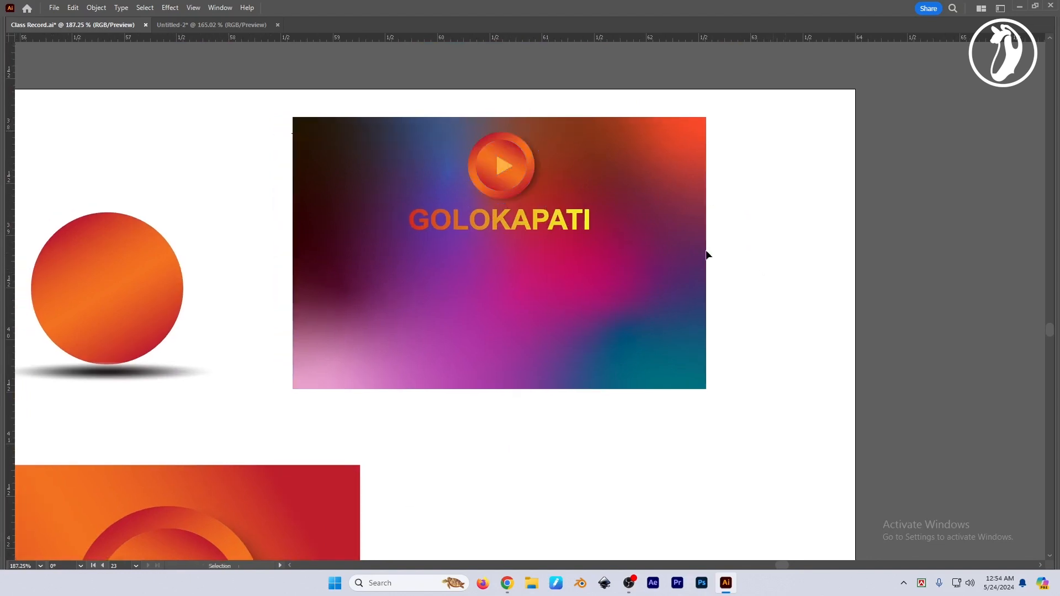
Step: Move the GOLOKAPATI text and the small play button slightly lower on the gradient rectangle
drag(522, 218, 521, 227)
shift+click(503, 172)
drag(503, 171, 503, 181)
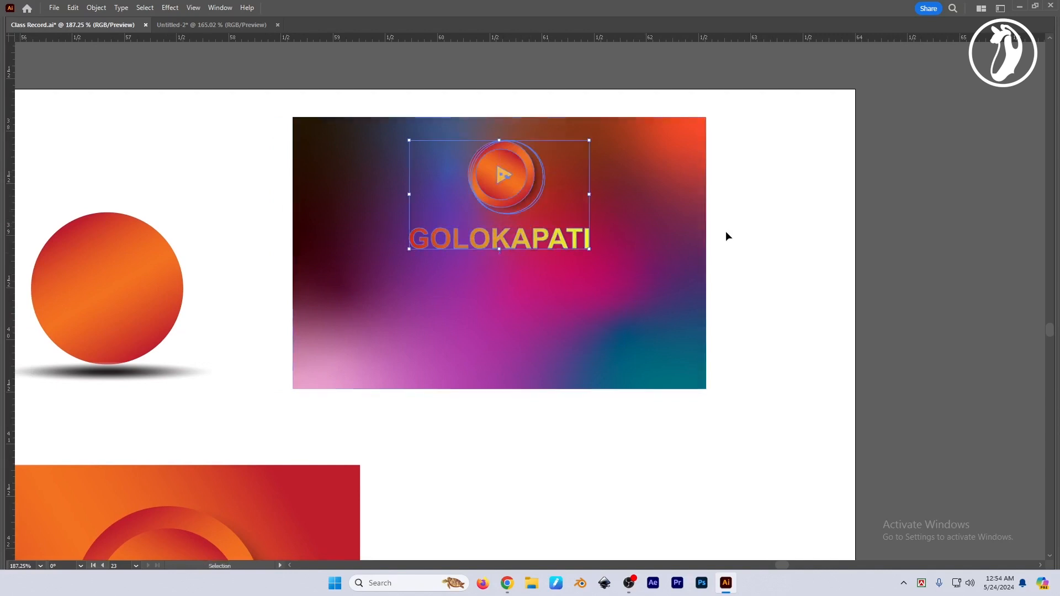
Step: Align the small play button, the GOLOKAPATI text and the gradient rectangle to their horizontal centres
click(651, 232)
shift+click(556, 234)
key(Tab)
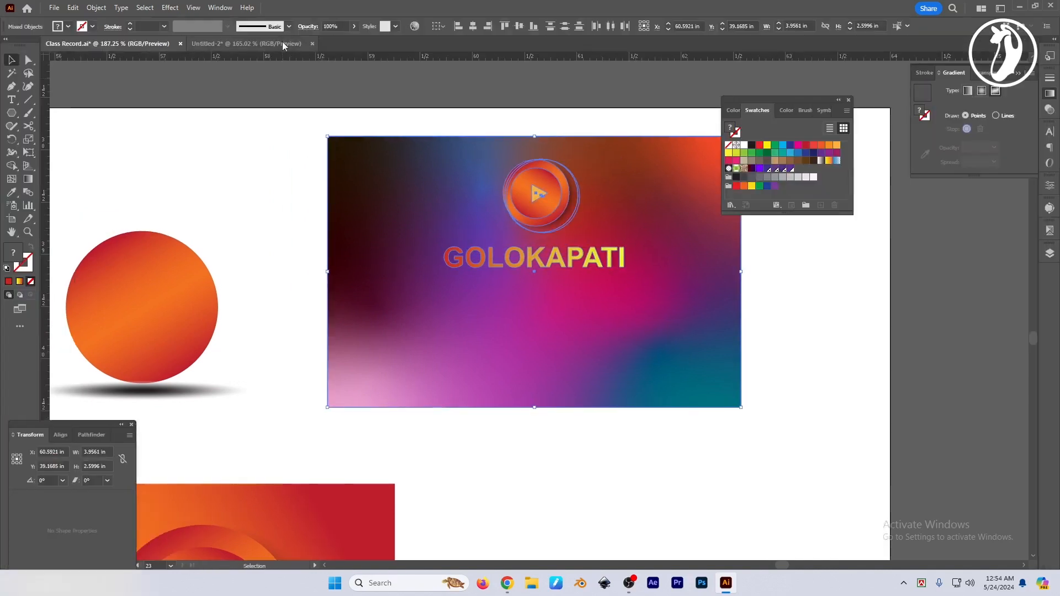
click(60, 436)
click(38, 466)
key(Tab)
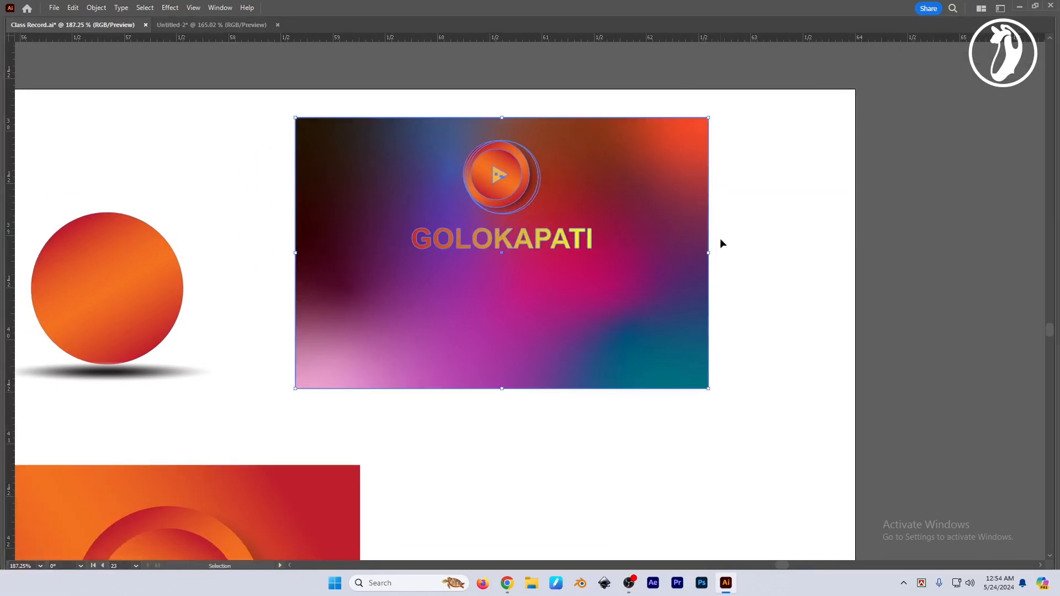
click(785, 302)
drag(462, 231, 486, 240)
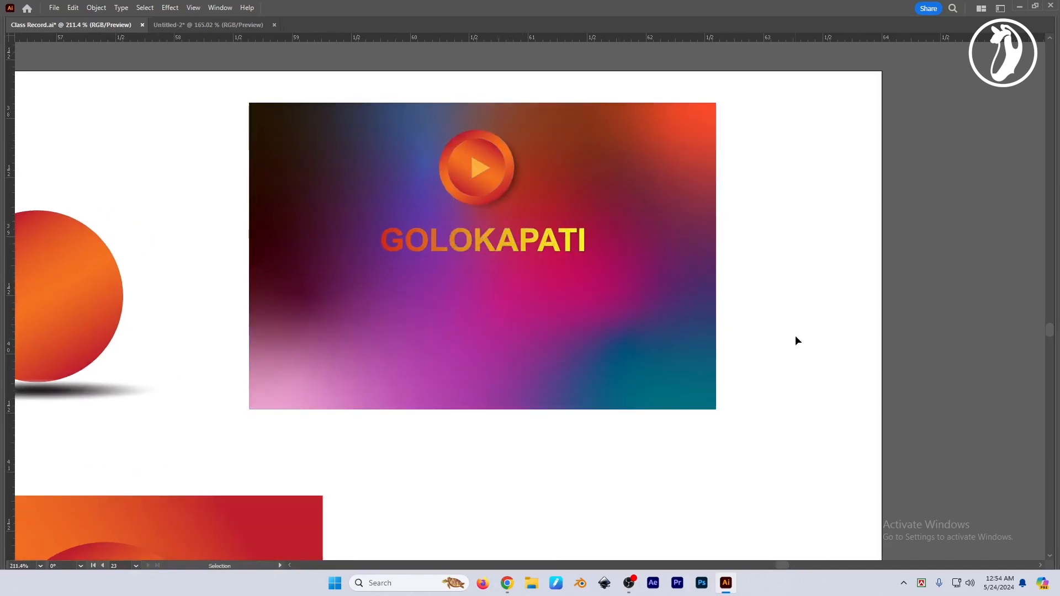
Step: Draw an area text box with Lorem ipsum placeholder text below GOLOKAPATI and set its font size to 6 pt
key(t)
key(Tab)
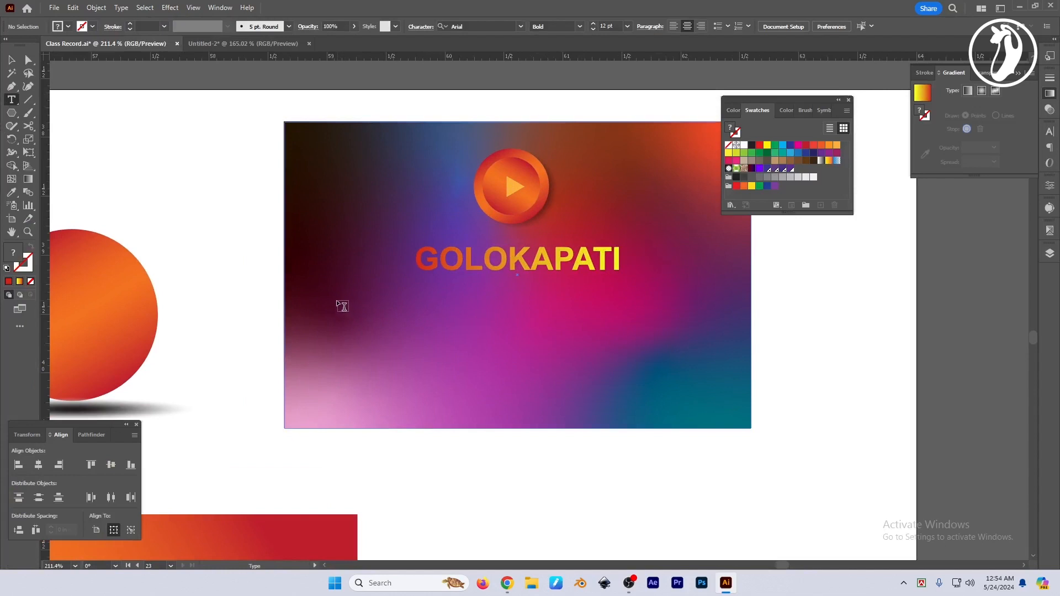
drag(343, 306, 717, 379)
key(ctrl+shift+comma)
key(ctrl+shift+comma)
key(ctrl+shift+comma)
key(ctrl+shift+comma)
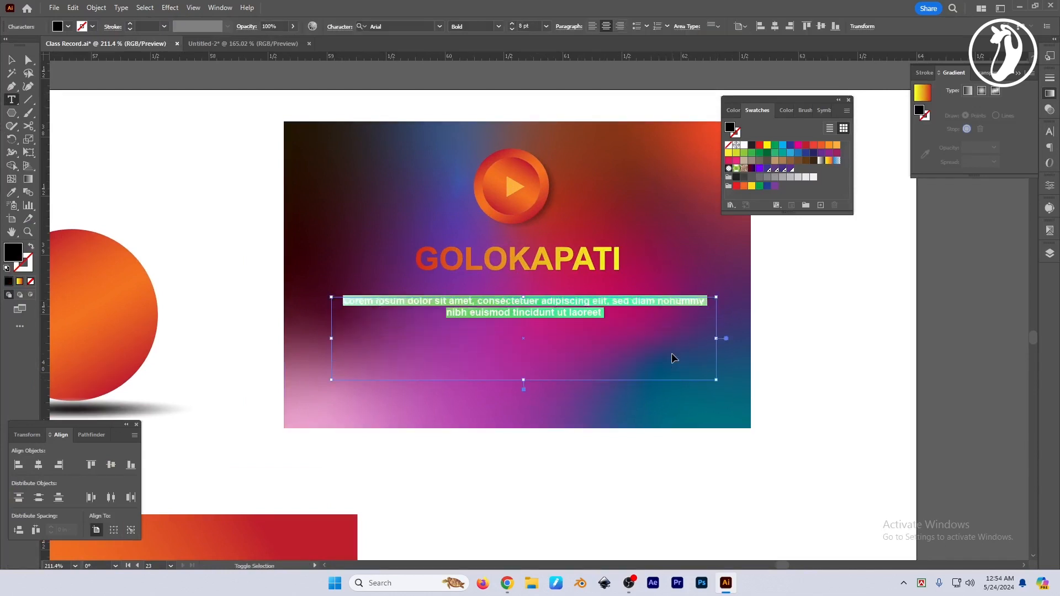
key(ctrl+shift+period)
Step: Repeatedly duplicate the Lorem ipsum text until it fills the whole text box
key(Right)
key(ctrl+v)
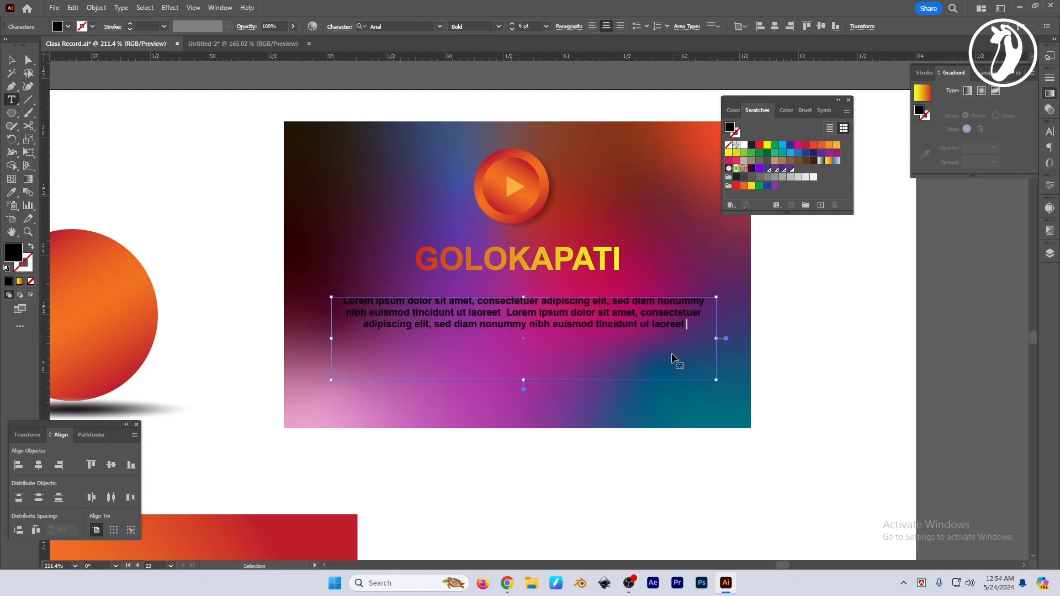
key(ctrl+a)
key(Right)
key(ctrl+v)
key(ctrl+a)
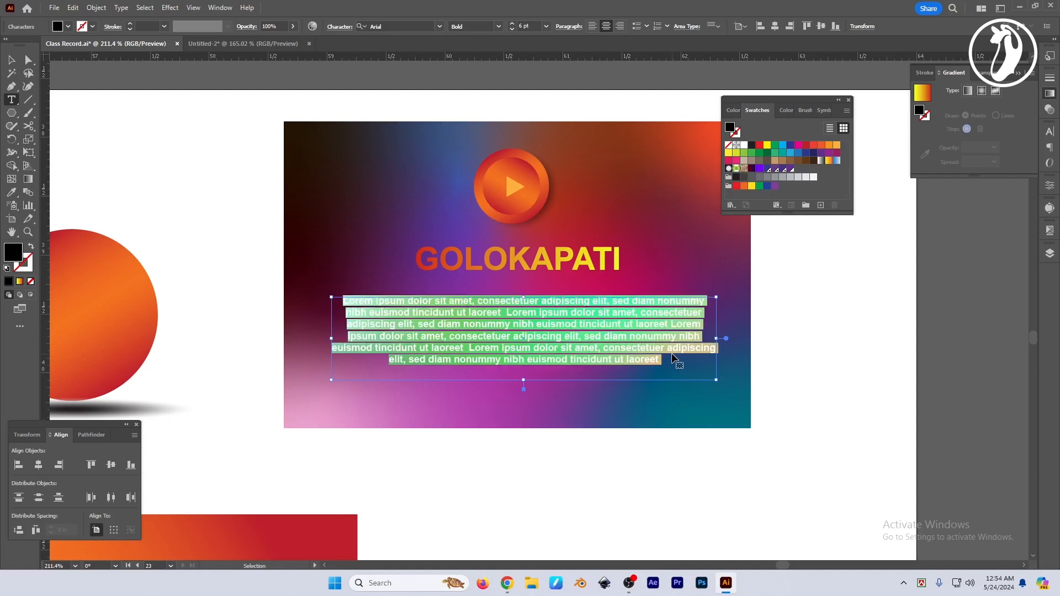
key(Right)
key(ctrl+v)
key(ctrl+a)
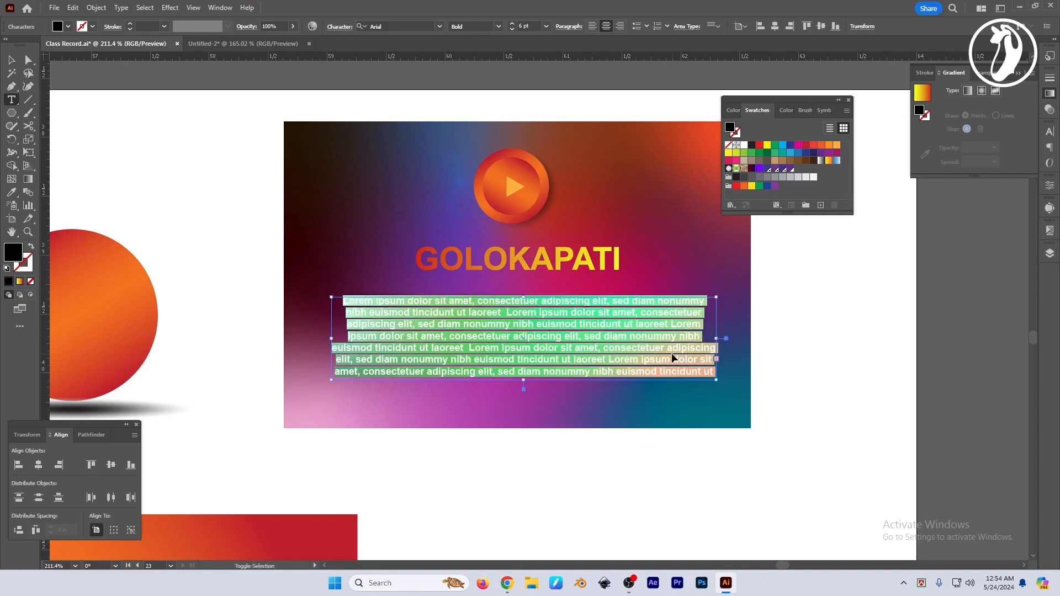
Step: Justify the Lorem ipsum paragraph at 6 pt and fill its text with white
key(ctrl+shift+comma)
key(ctrl+shift+comma)
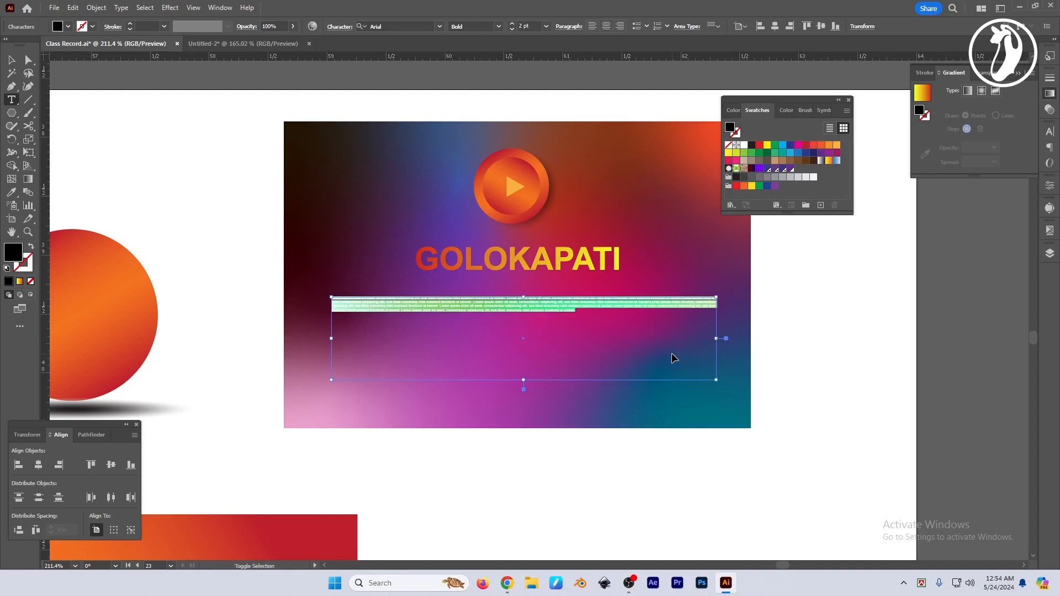
key(ctrl+shift+period)
key(ctrl+shift+period)
key(Escape)
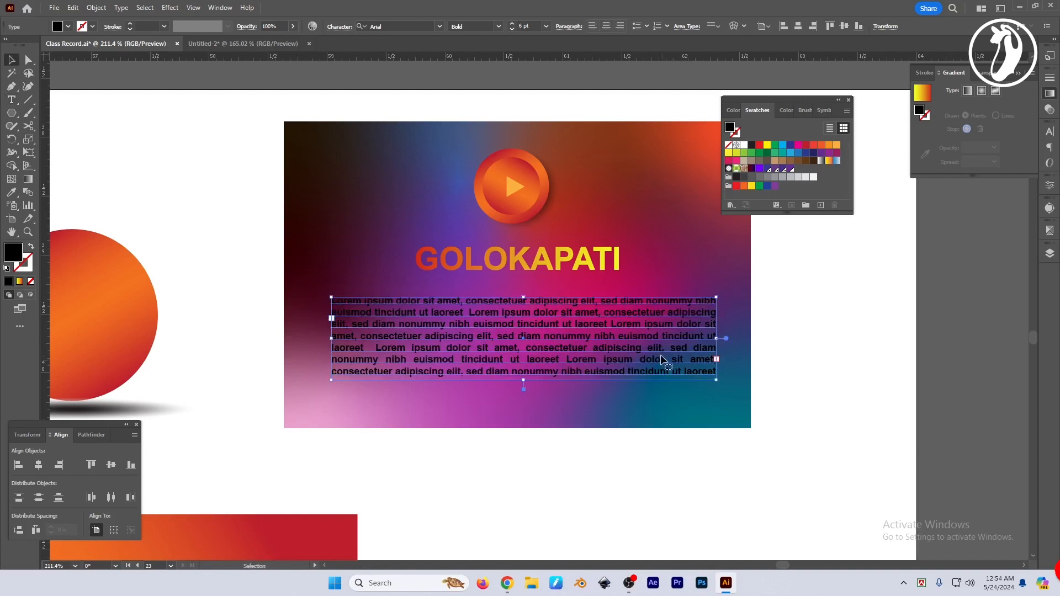
click(744, 145)
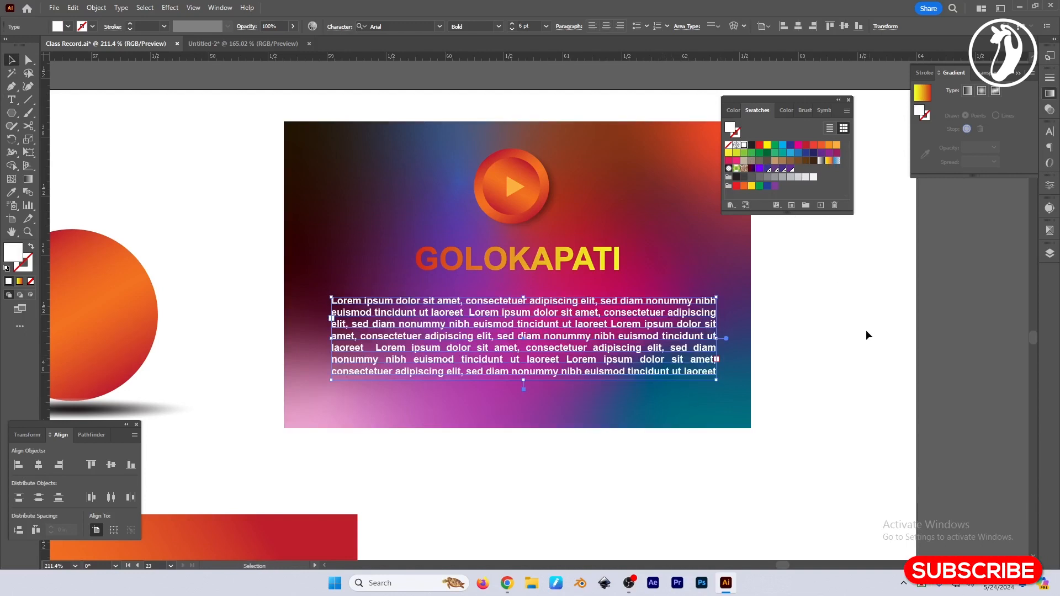
click(812, 359)
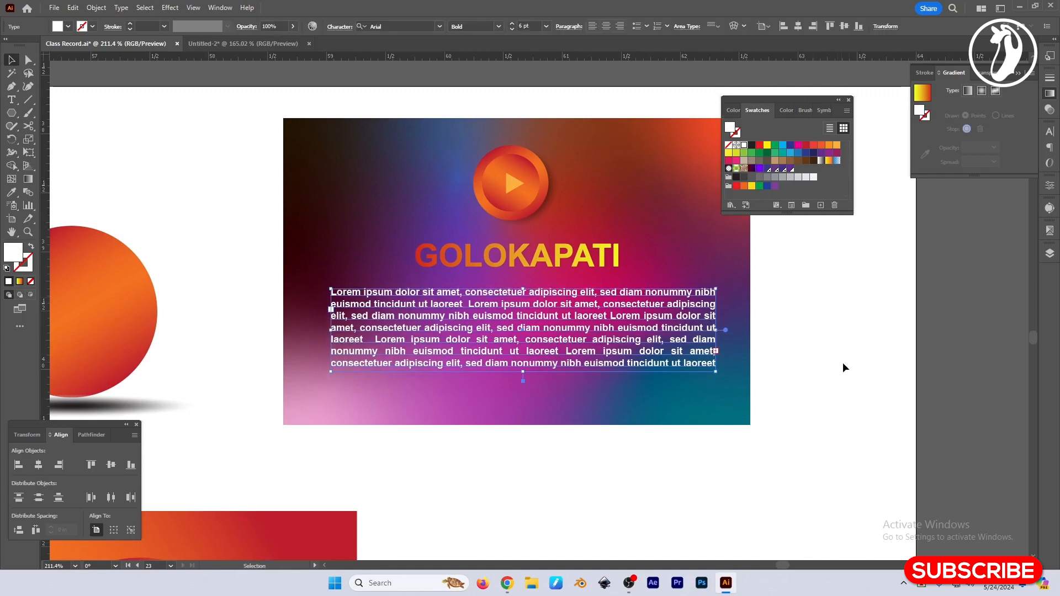
Step: Draw a white circle about 0.16 in across below the paragraph and duplicate it into an evenly spaced row of three
scroll(587, 473, up, 1)
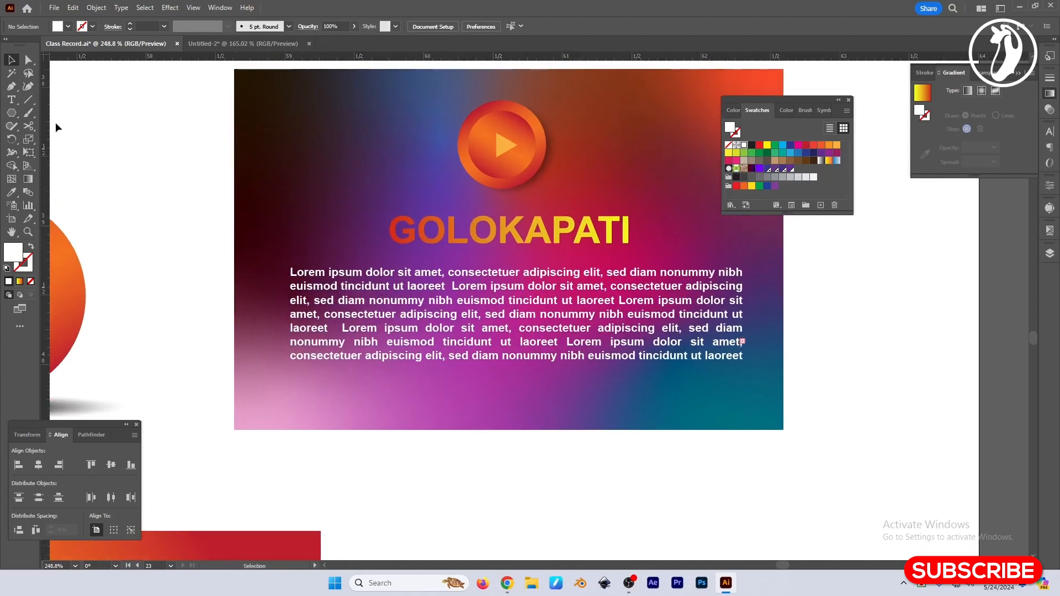
click(11, 113)
click(54, 139)
mouse_move(457, 384)
mouse_down()
mouse_move(550, 405)
mouse_move(477, 427)
mouse_move(514, 414)
mouse_up()
key(v)
key(ctrl+d)
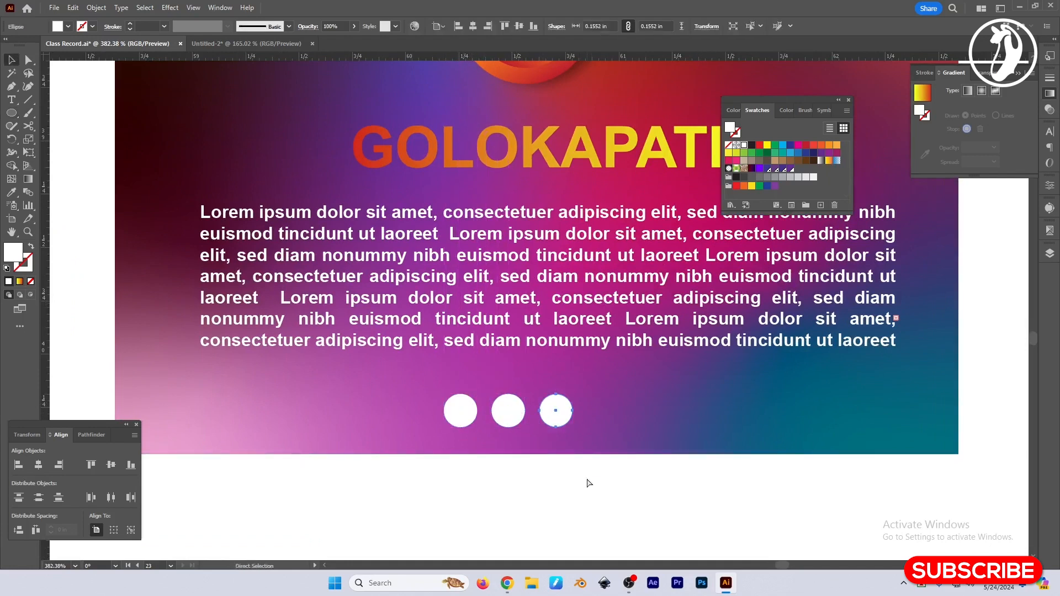
key(ctrl+d)
click(669, 460)
click(591, 412)
key(Delete)
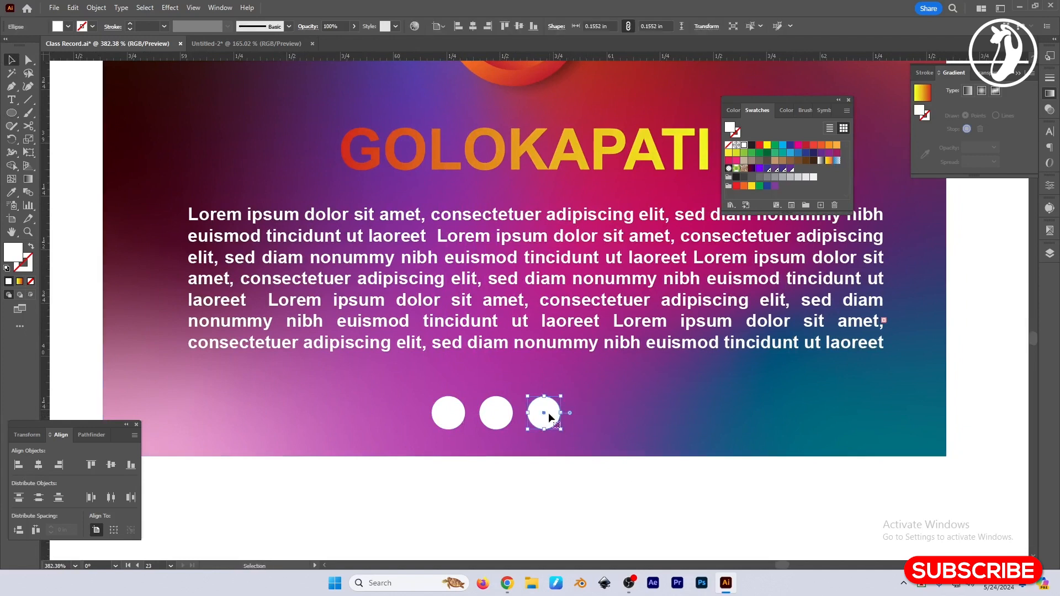
Step: Scale the three white circles down slightly together and group them
click(544, 412)
shift+click(496, 412)
shift+click(449, 412)
drag(561, 414, 538, 413)
key(ctrl+g)
Step: Centre the group of white circles horizontally with the gradient rectangle
shift+click(577, 408)
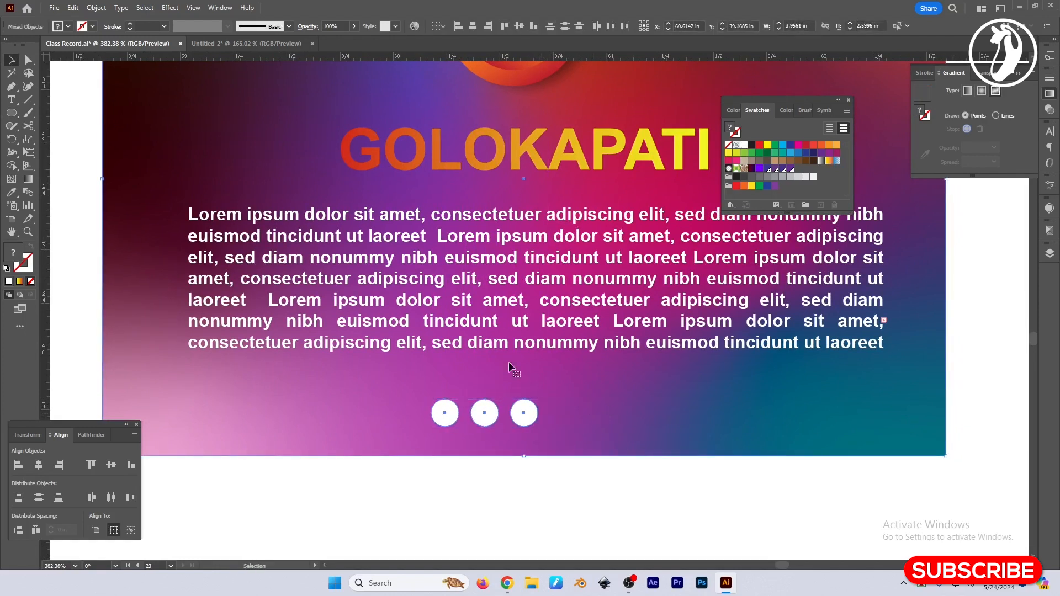
click(476, 27)
scroll(624, 388, down, 2)
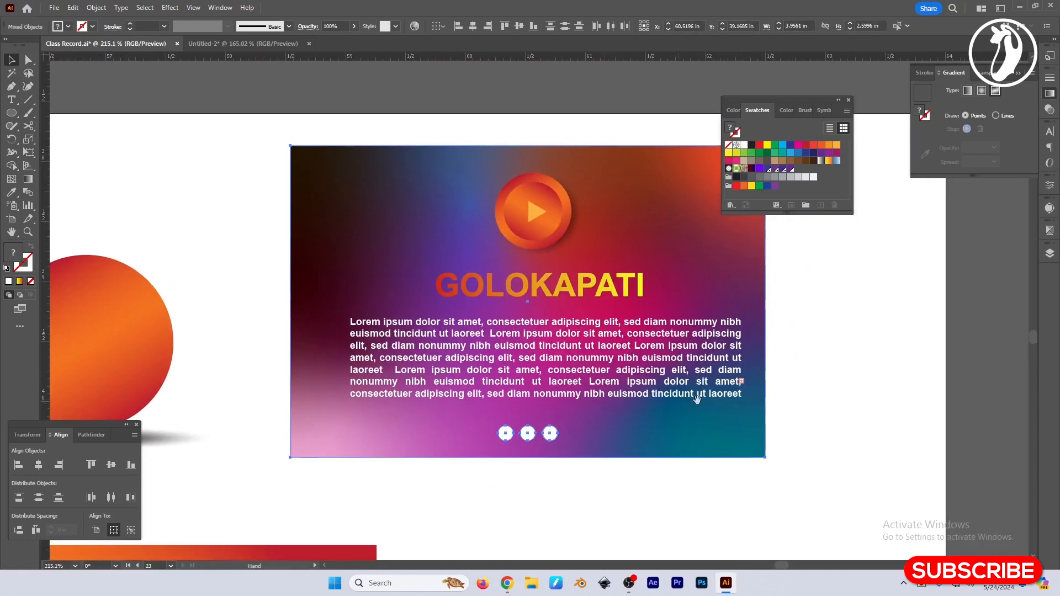
click(839, 412)
Step: Centre the GOLOKAPATI text and the Lorem ipsum paragraph horizontally on the gradient rectangle
drag(572, 469, 548, 243)
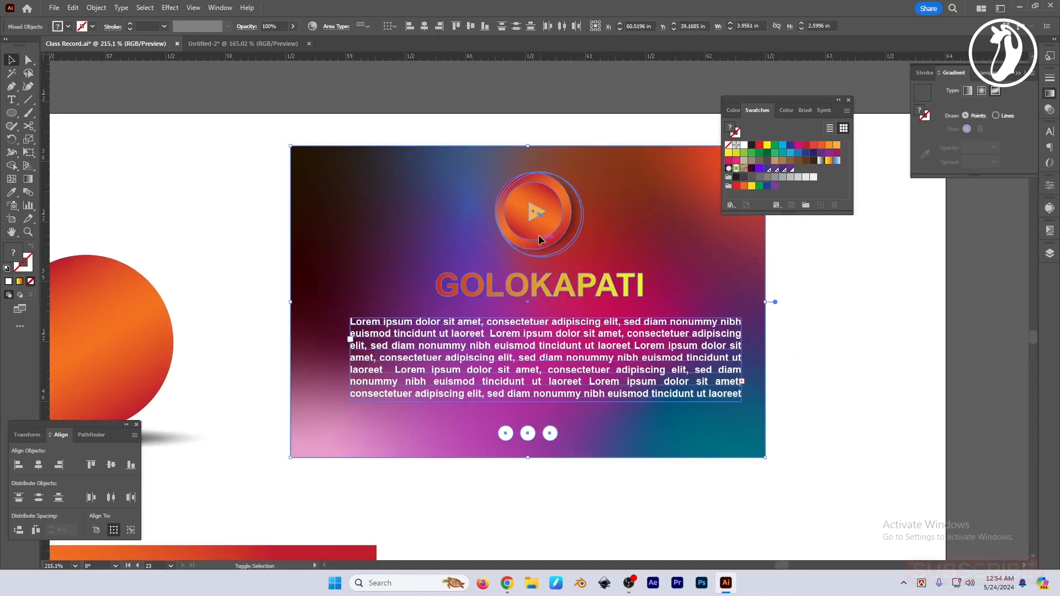
click(424, 26)
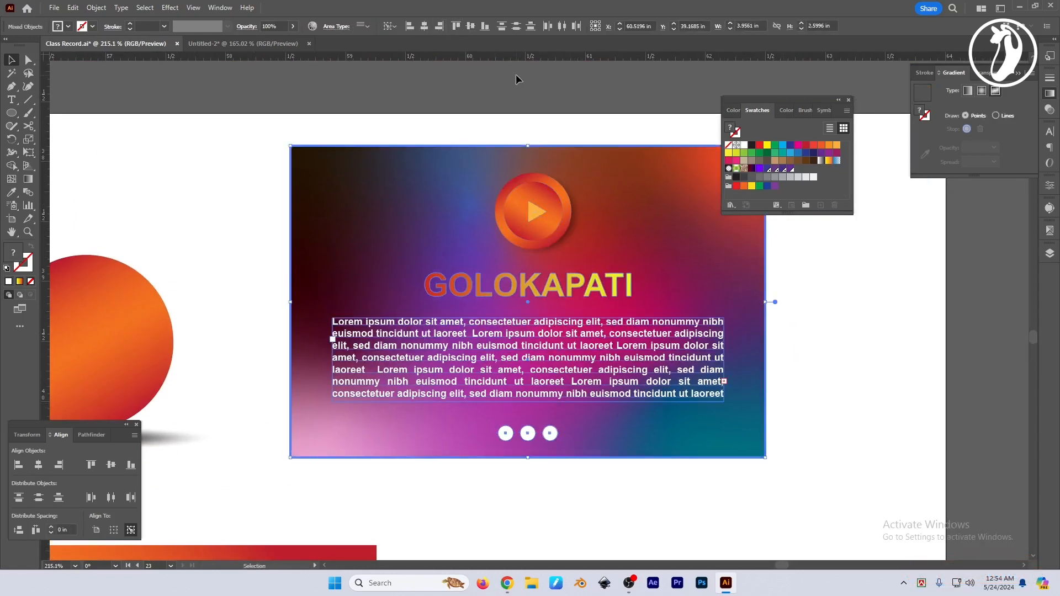
click(516, 74)
key(Tab)
drag(794, 335, 746, 336)
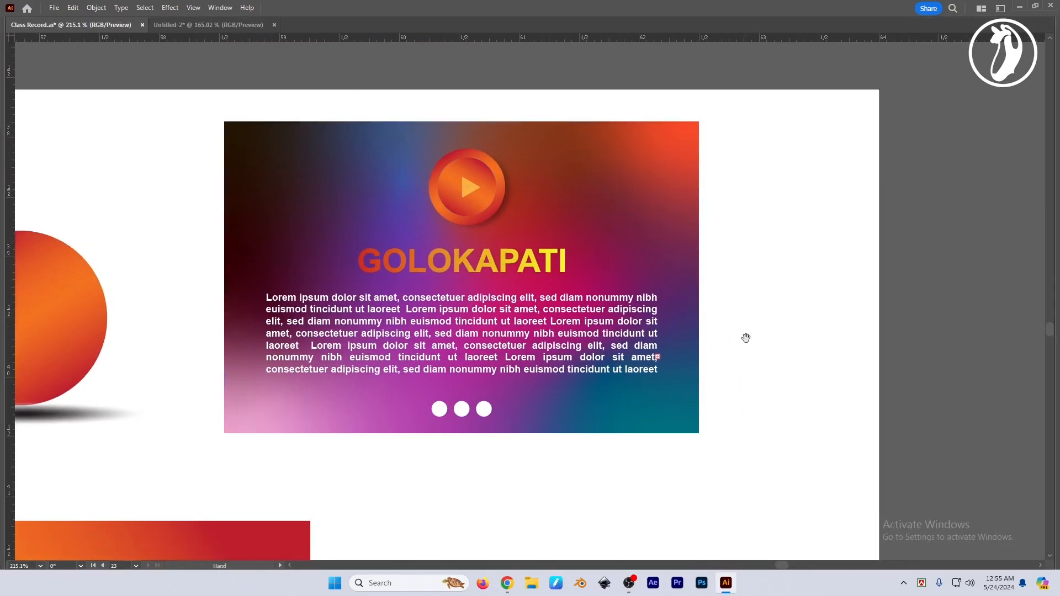
Step: Close the floating Swatches panel and collapse the Gradient panel
mouse_move(453, 246)
mouse_down()
mouse_move(486, 271)
mouse_move(464, 259)
mouse_up()
key(Tab)
drag(772, 348, 733, 347)
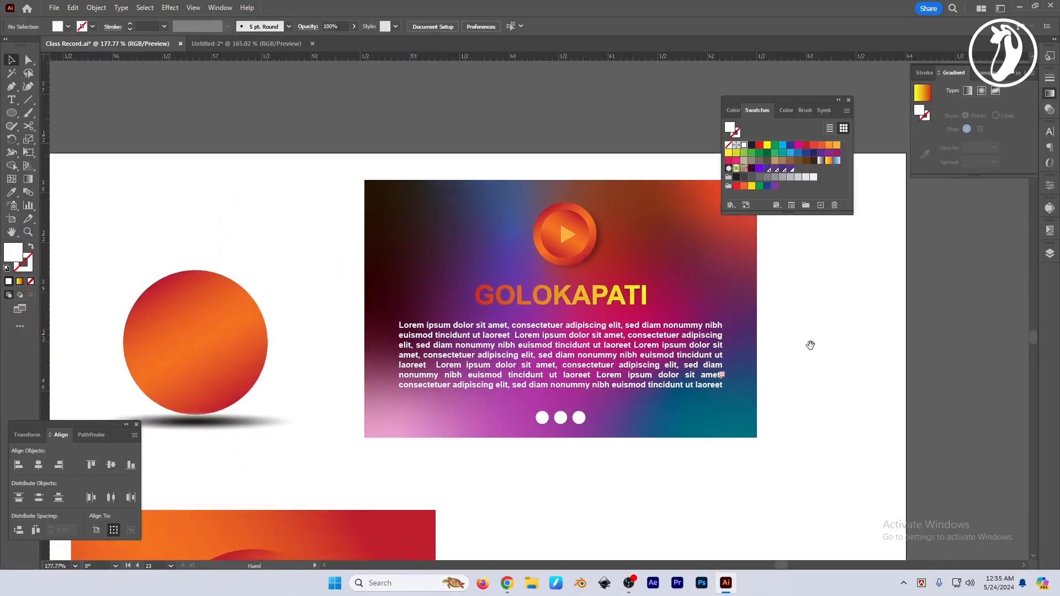
drag(809, 345, 757, 334)
click(849, 100)
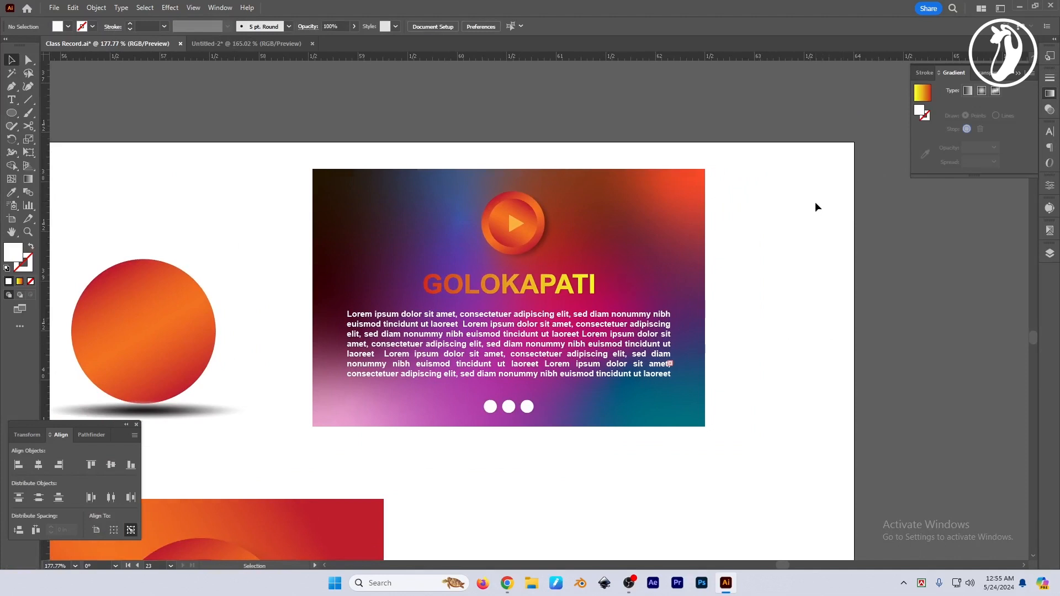
click(1018, 74)
Step: Review the finished gradient card alongside the other gradient examples on the artboard
drag(727, 320, 696, 337)
drag(732, 368, 720, 287)
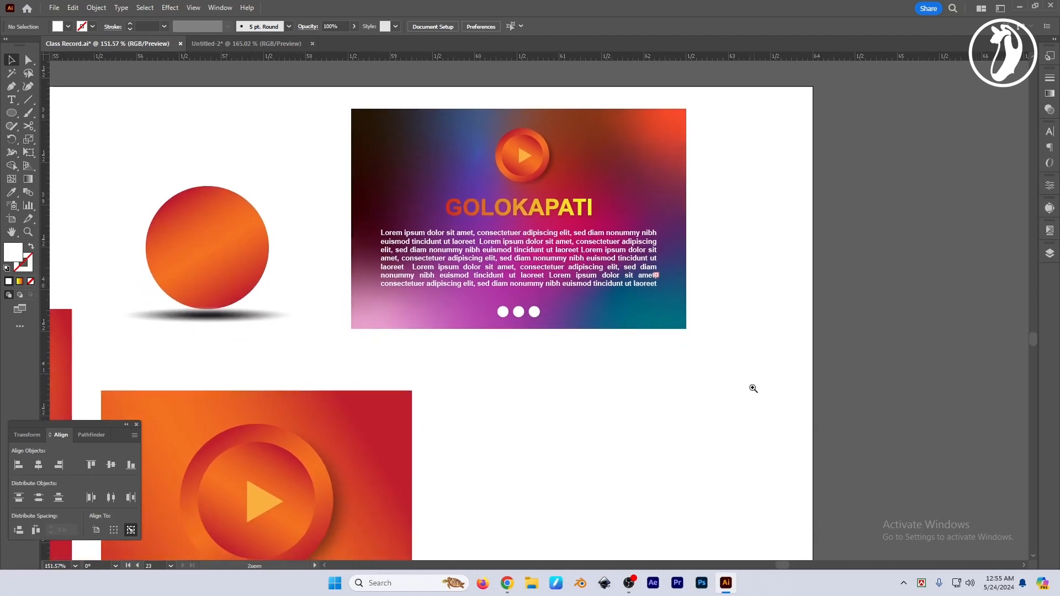
drag(752, 388, 671, 379)
drag(706, 393, 649, 419)
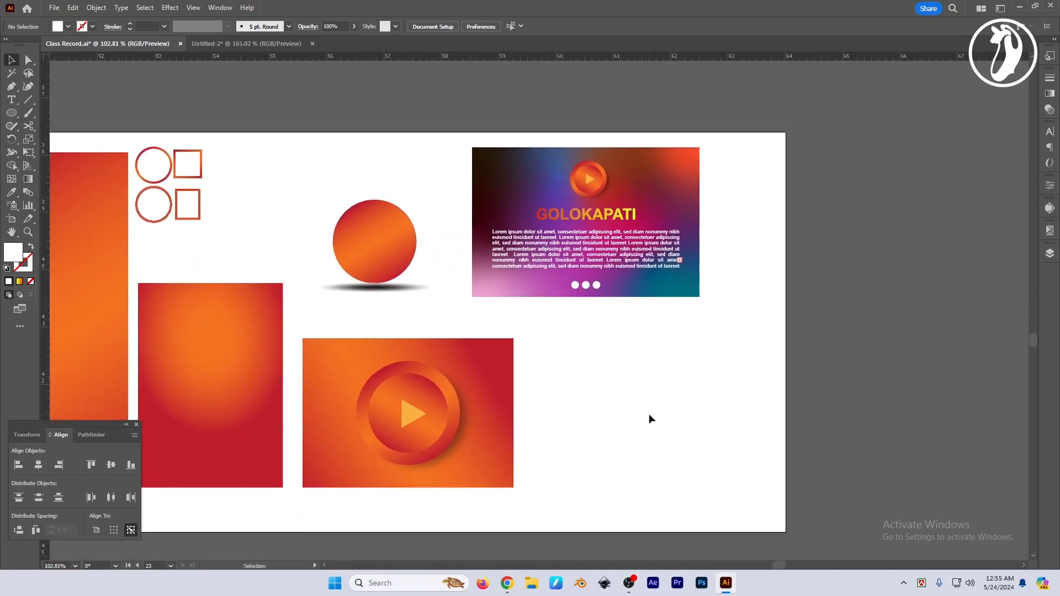
key(Tab)
key(Tab)
drag(640, 396, 636, 397)
key(v)
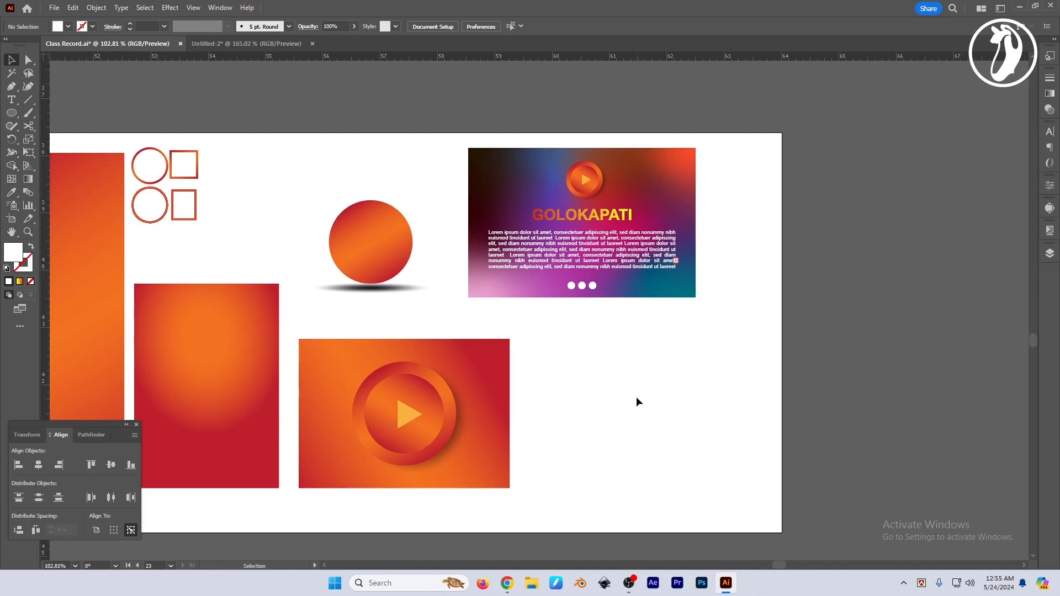